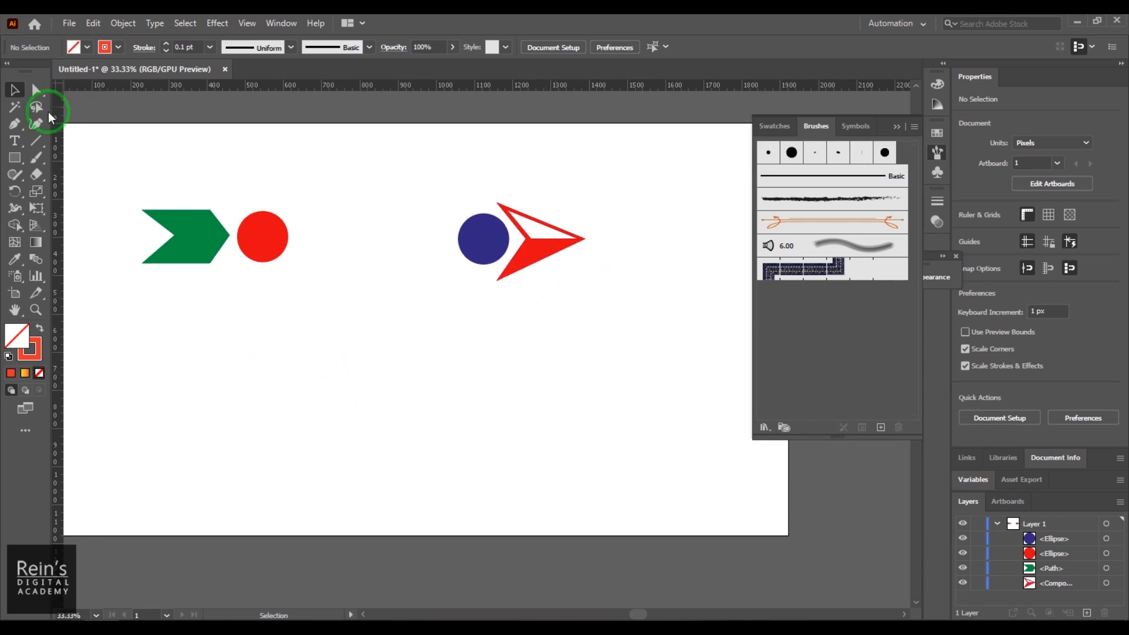
- Place two touching copies of the red circle side by side in the empty area below the original
{"action": "key", "text": "z"}
{"action": "left_click_drag", "start_coordinate": [308, 365], "coordinate": [417, 441]}
{"action": "left_click_drag", "start_coordinate": [335, 366], "coordinate": [425, 418]}
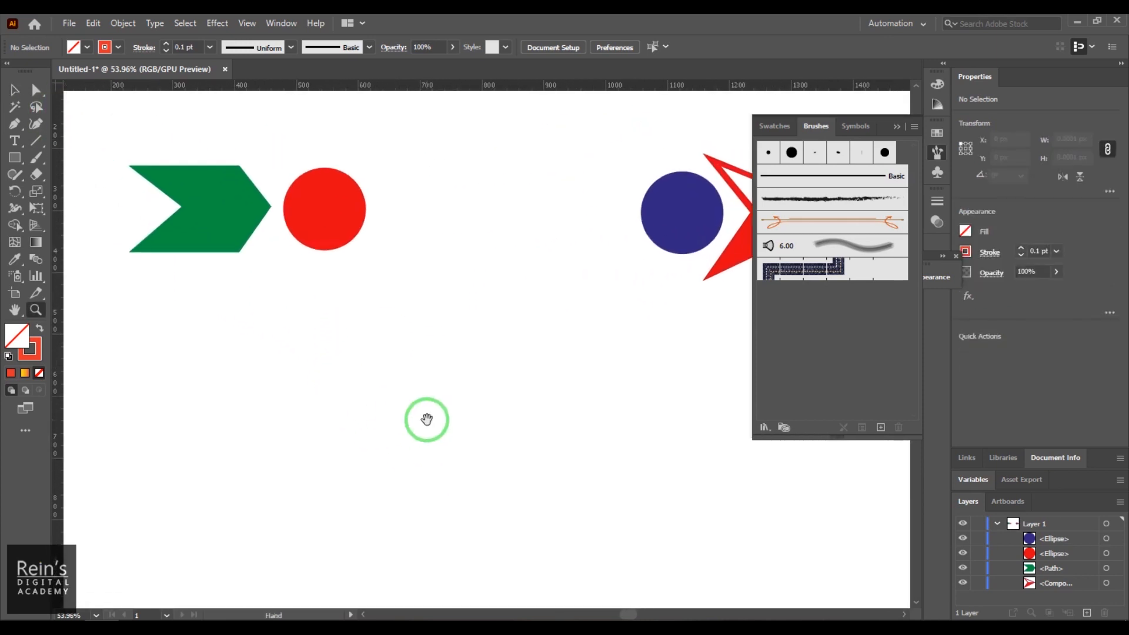
{"action": "key", "text": "v"}
{"action": "left_click", "coordinate": [395, 262]}
{"action": "left_click", "coordinate": [339, 229]}
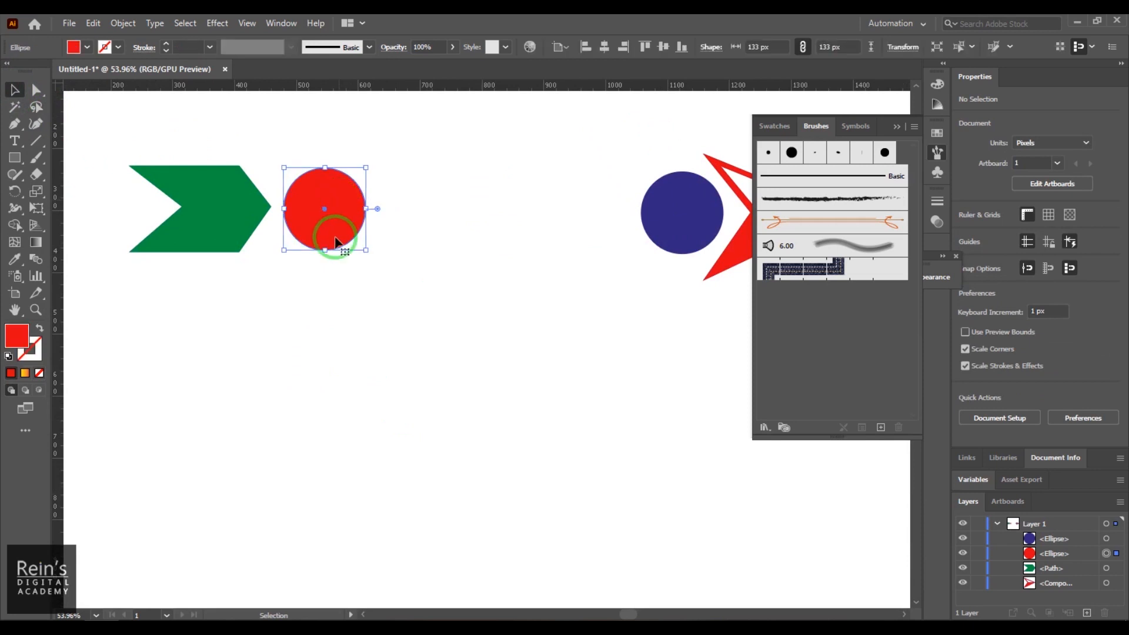
{"action": "left_click_drag", "start_coordinate": [340, 231], "coordinate": [375, 490], "text": "alt"}
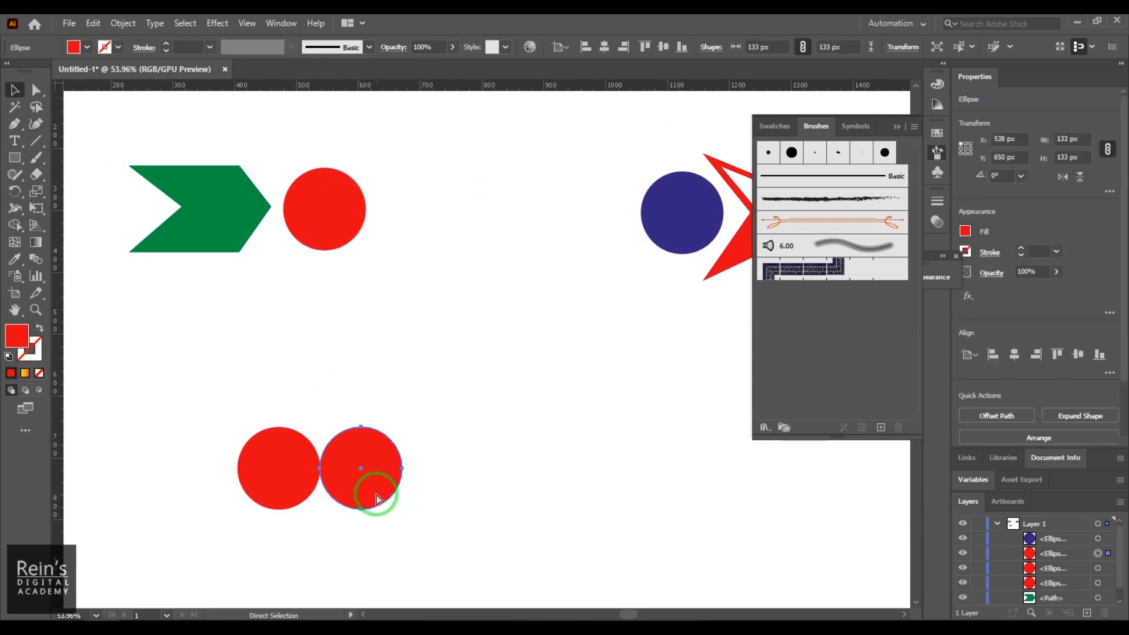
- Repeat the circle duplication five more times to extend the touching horizontal row
{"action": "key", "text": "ctrl+d"}
{"action": "key", "text": "ctrl+d"}
{"action": "key", "text": "ctrl+d"}
{"action": "key", "text": "ctrl+d"}
{"action": "key", "text": "ctrl+d"}
{"action": "left_click", "coordinate": [570, 536]}
{"action": "left_click_drag", "start_coordinate": [570, 537], "coordinate": [453, 522]}
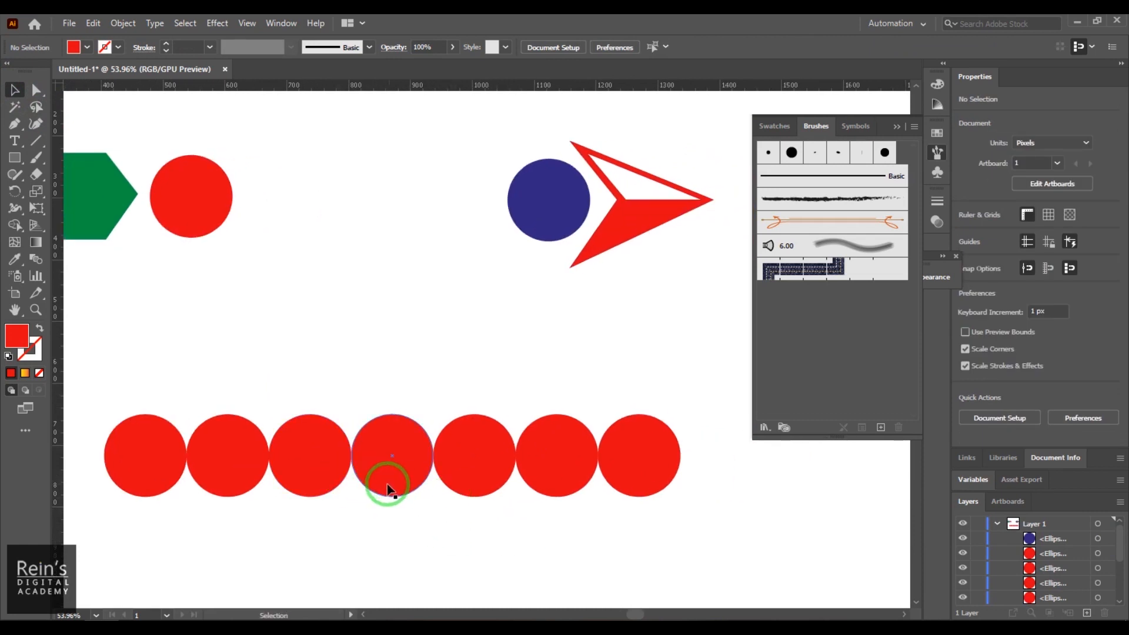
- Delete the row of red circle copies
{"action": "left_click_drag", "start_coordinate": [427, 529], "coordinate": [473, 505]}
{"action": "left_click_drag", "start_coordinate": [146, 389], "coordinate": [728, 517]}
{"action": "key", "text": "Delete"}
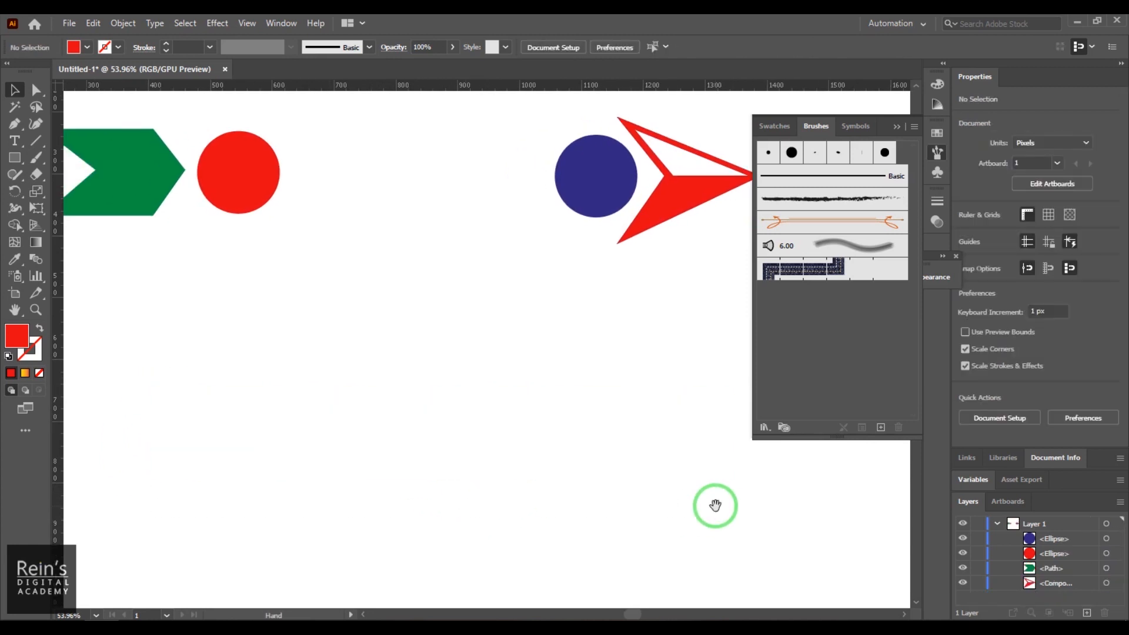
- Copy the red arrowhead into the empty area below and duplicate it into a touching row of five
{"action": "left_click_drag", "start_coordinate": [671, 212], "coordinate": [418, 484]}
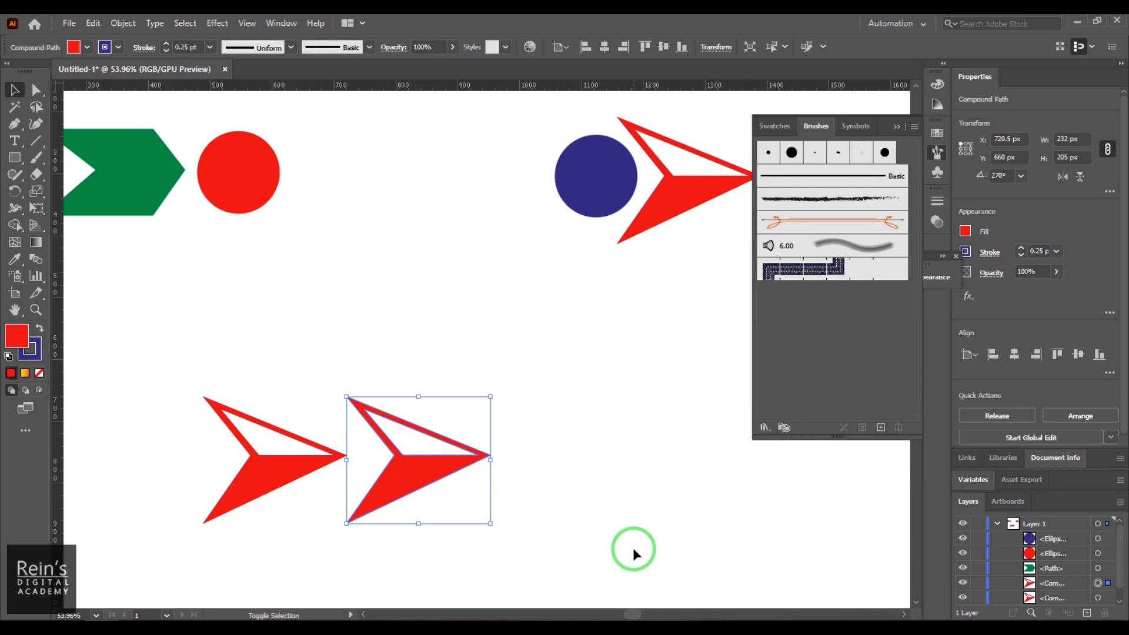
{"action": "key", "text": "ctrl+d"}
{"action": "key", "text": "ctrl+d"}
{"action": "key", "text": "ctrl+d"}
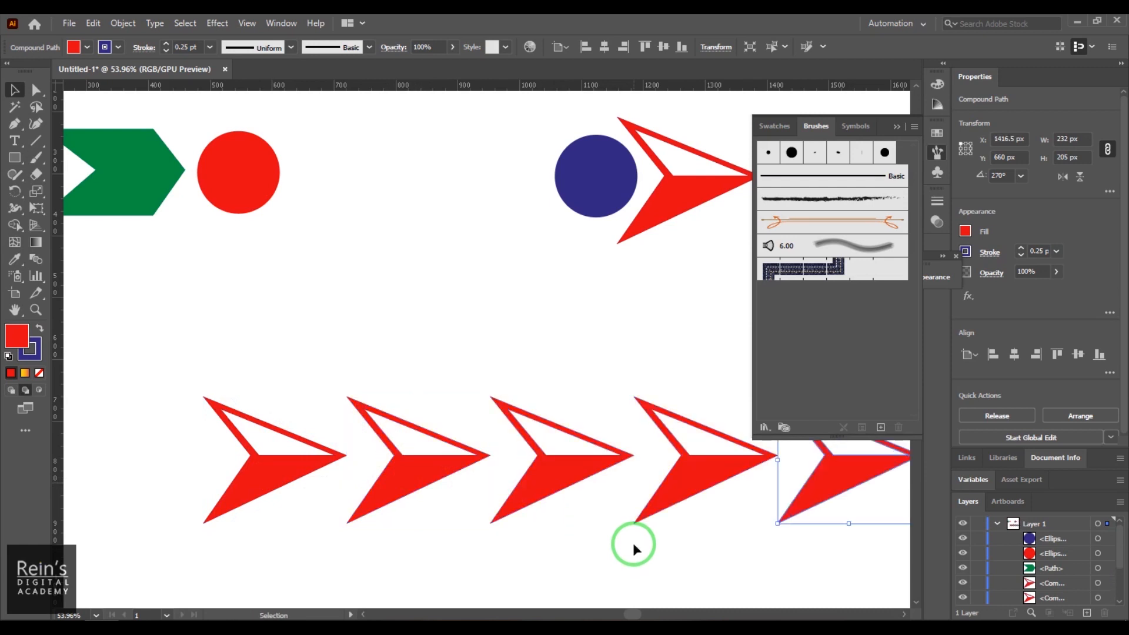
- Delete the row of red arrowhead copies
{"action": "left_click", "coordinate": [609, 552]}
{"action": "key", "text": "ctrl+0"}
{"action": "key", "text": "space"}
{"action": "left_click_drag", "start_coordinate": [676, 538], "coordinate": [627, 565]}
{"action": "left_click_drag", "start_coordinate": [205, 399], "coordinate": [778, 538]}
{"action": "key", "text": "Delete"}
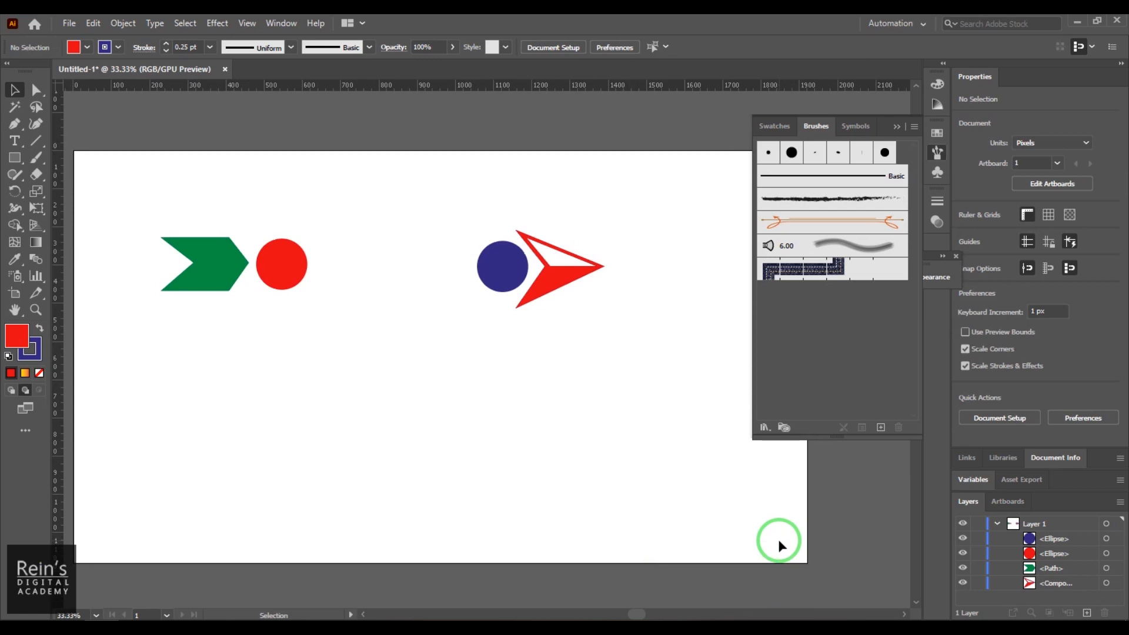
- Draw a circle about 371 px in diameter with the Ellipse tool below the red circle
{"action": "key", "text": "ctrl+equal"}
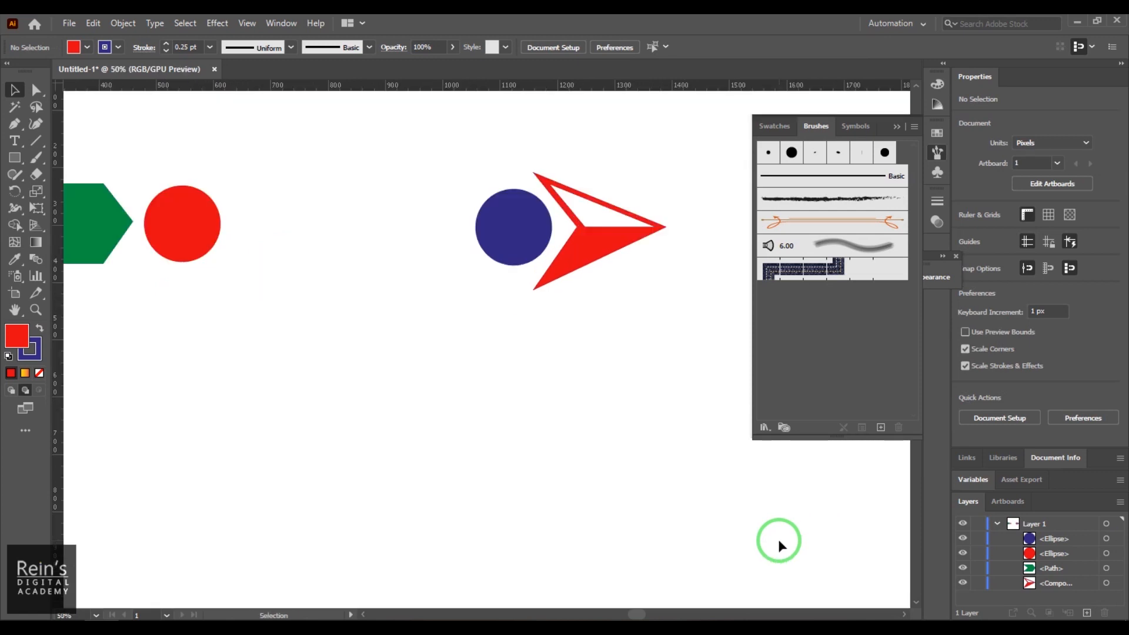
{"action": "key", "text": "space"}
{"action": "left_click_drag", "start_coordinate": [567, 443], "coordinate": [630, 380]}
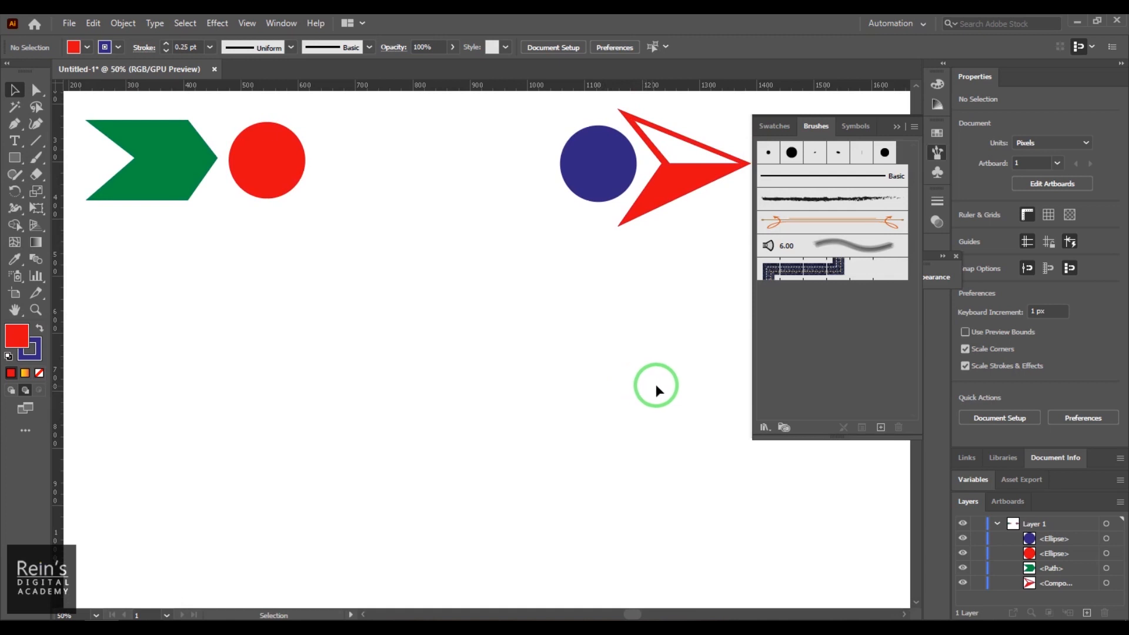
{"action": "left_click_drag", "start_coordinate": [17, 163], "coordinate": [111, 189]}
{"action": "left_click_drag", "start_coordinate": [224, 299], "coordinate": [385, 512]}
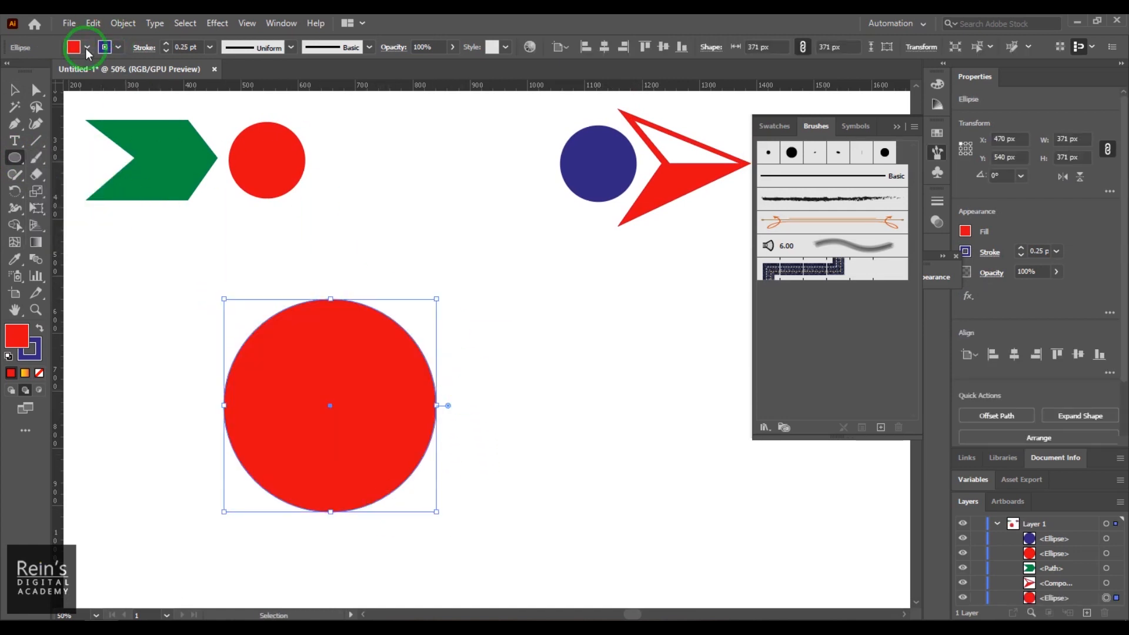
- Change the large circle's fill to yellow
{"action": "left_click", "coordinate": [87, 50]}
{"action": "left_click", "coordinate": [59, 70]}
{"action": "left_click", "coordinate": [458, 287]}
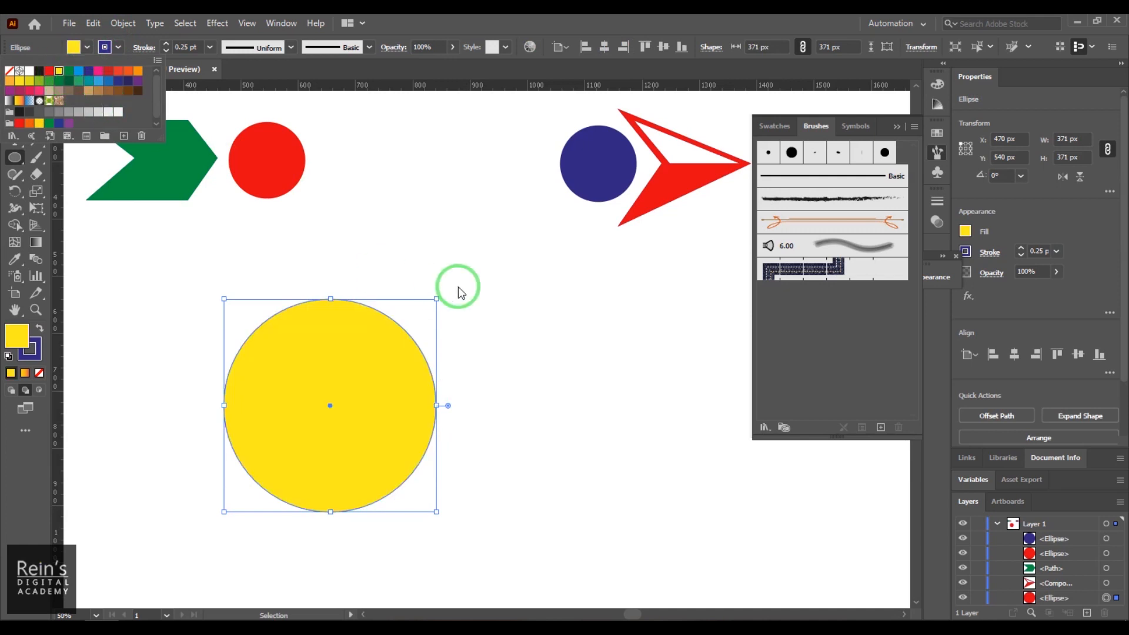
{"action": "left_click", "coordinate": [546, 385]}
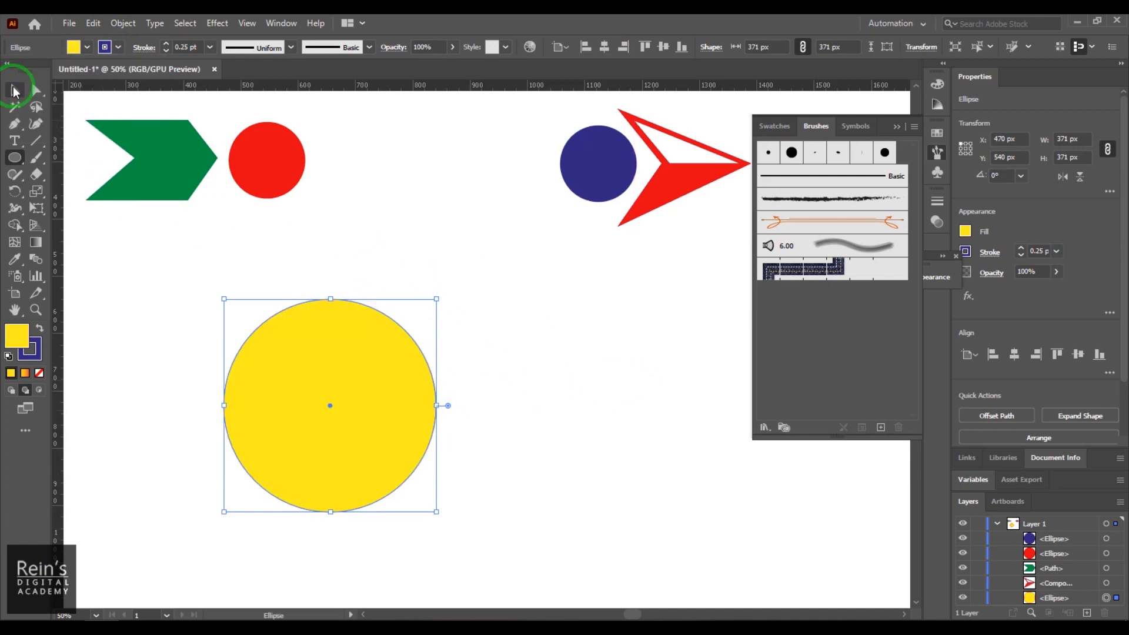
- Set the yellow circle's stroke to none and deselect it
{"action": "left_click", "coordinate": [15, 91]}
{"action": "left_click", "coordinate": [536, 361]}
{"action": "left_click", "coordinate": [396, 406]}
{"action": "left_click", "coordinate": [118, 48]}
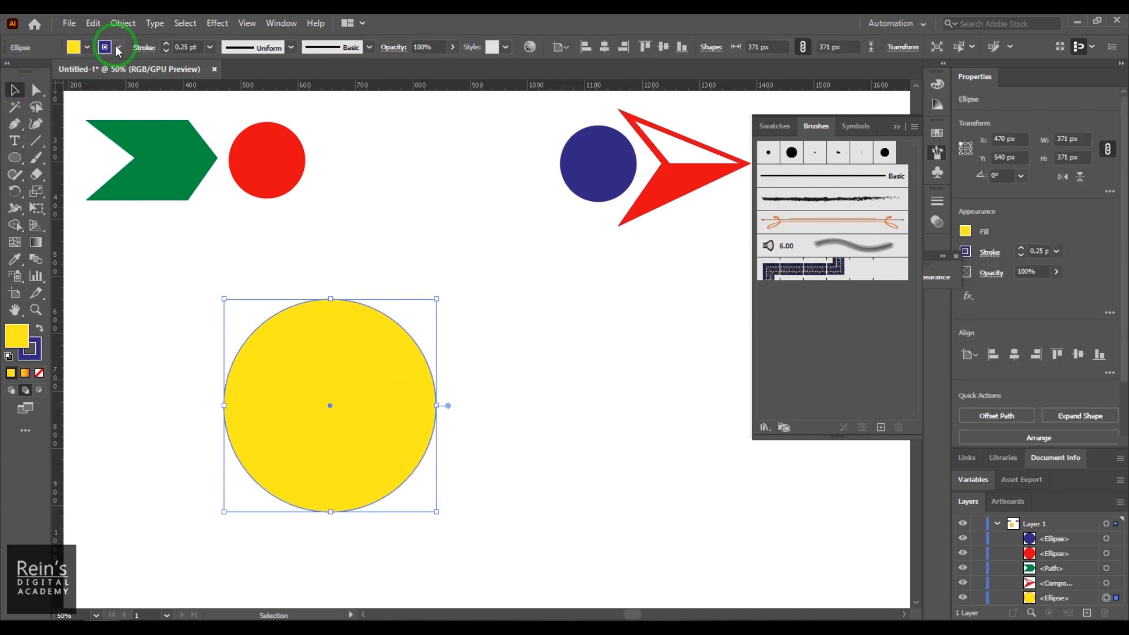
{"action": "left_click", "coordinate": [20, 70]}
{"action": "left_click", "coordinate": [604, 401]}
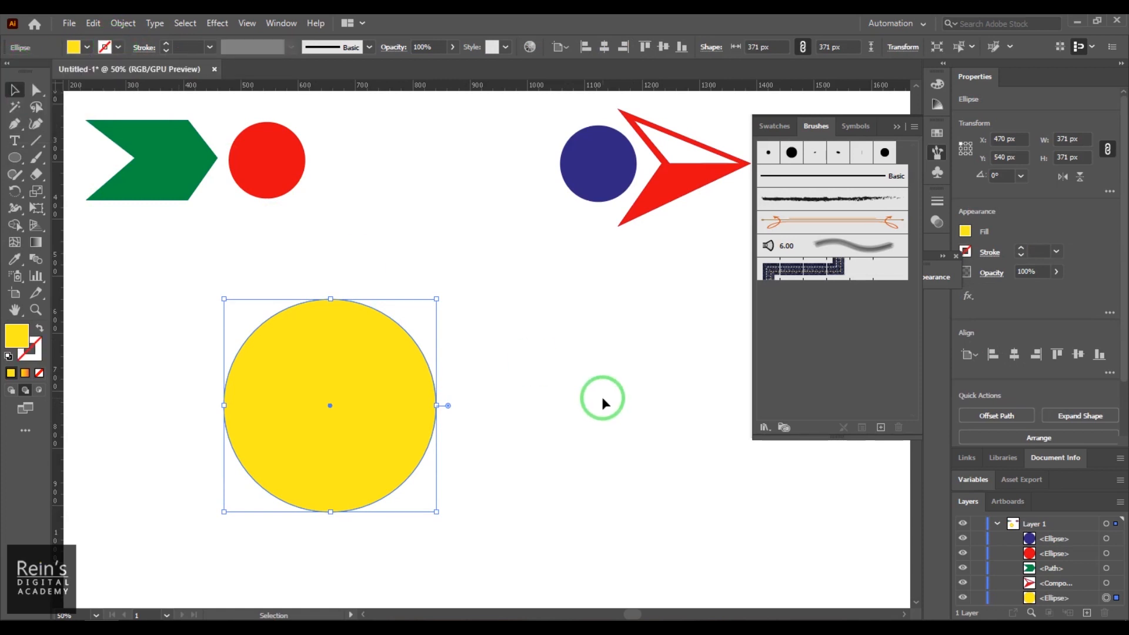
{"action": "left_click", "coordinate": [601, 399]}
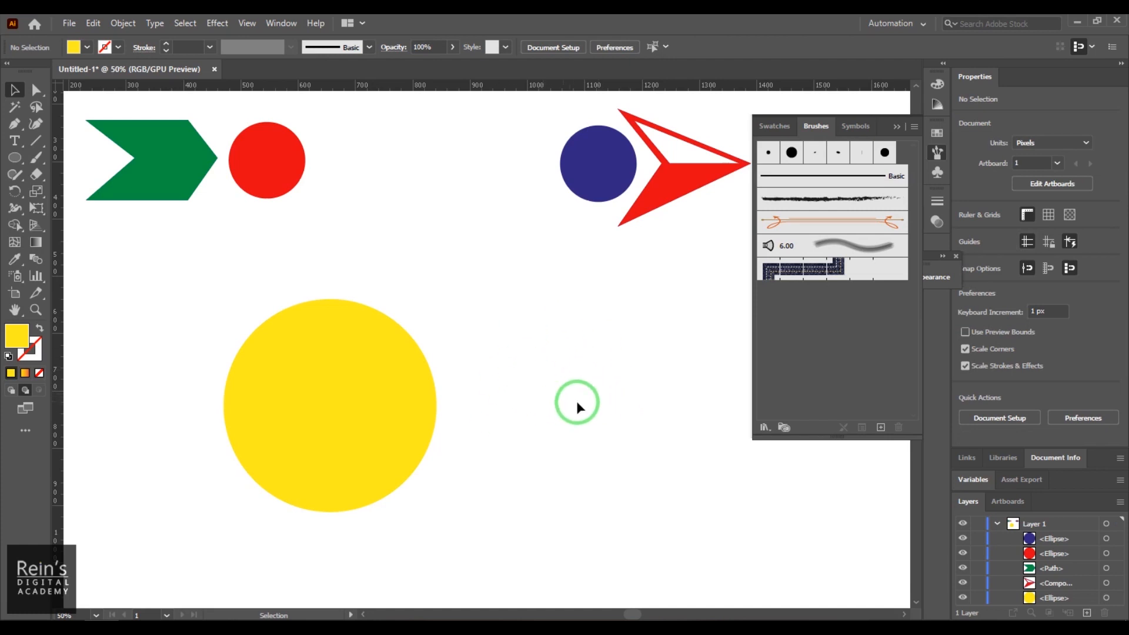
- Copy the yellow circle to its right and fill the copy with light orange
{"action": "left_click", "coordinate": [377, 409]}
{"action": "left_click_drag", "start_coordinate": [370, 412], "coordinate": [644, 415]}
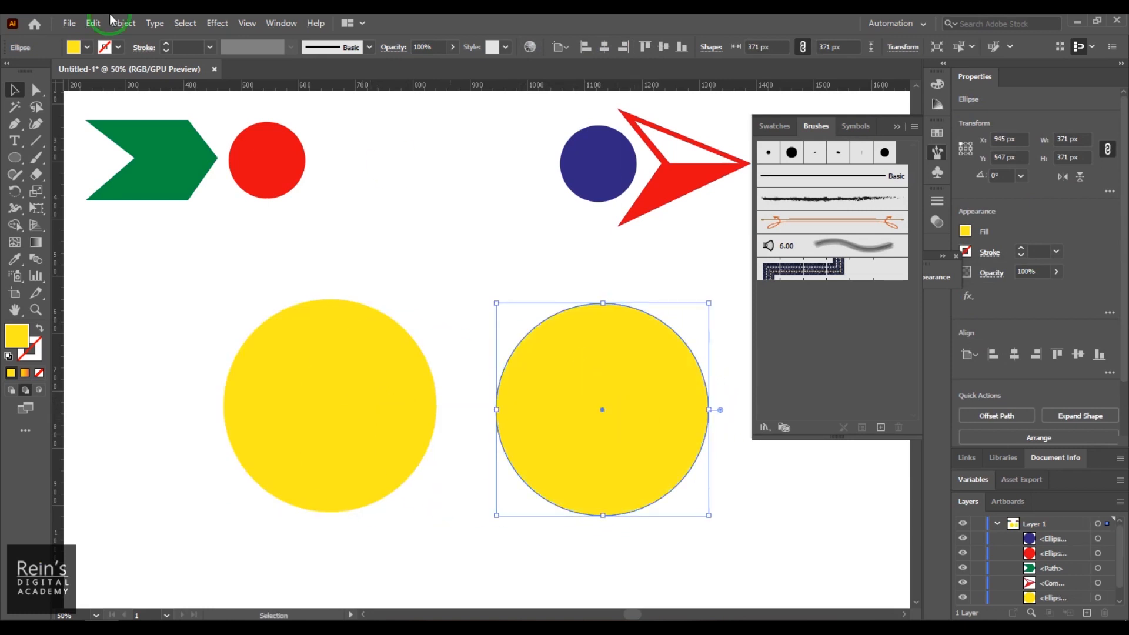
{"action": "left_click", "coordinate": [86, 47]}
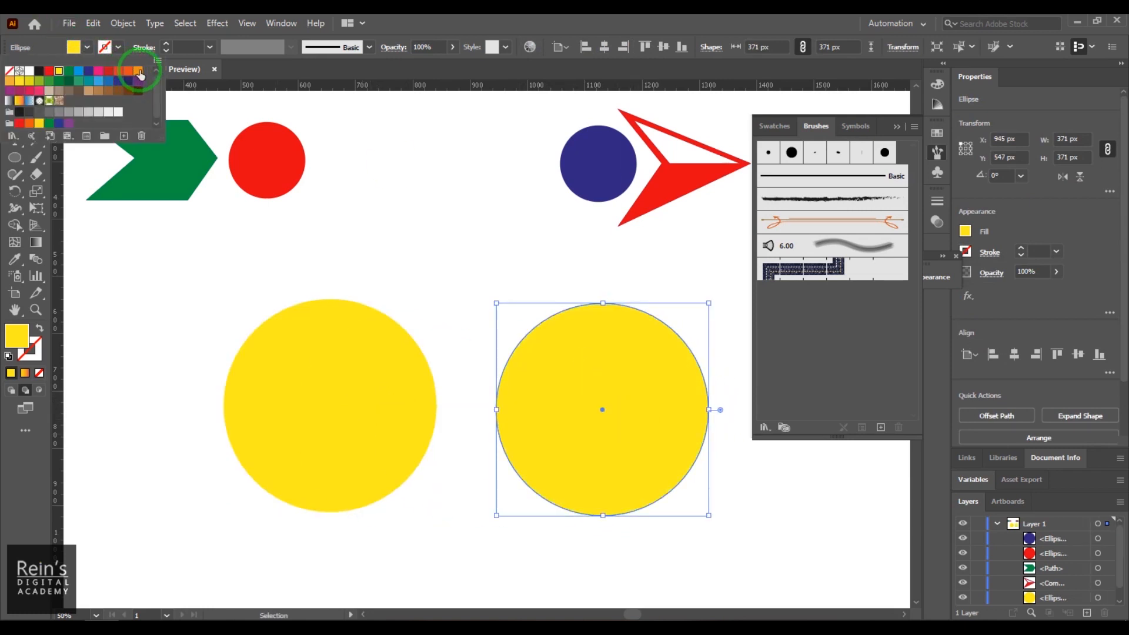
{"action": "left_click", "coordinate": [140, 73]}
{"action": "left_click", "coordinate": [404, 209]}
- Copy the orange circle to its right and fill the copy with a darker red-orange
{"action": "left_click_drag", "start_coordinate": [612, 382], "coordinate": [636, 371]}
{"action": "left_click", "coordinate": [87, 47]}
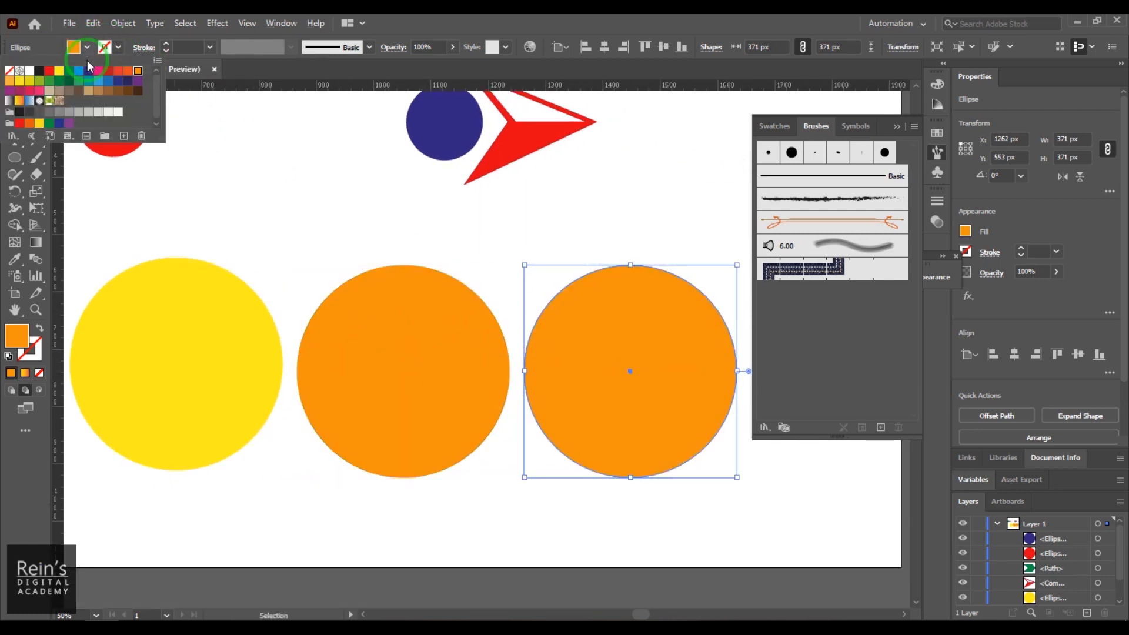
{"action": "left_click", "coordinate": [128, 71]}
{"action": "left_click", "coordinate": [546, 253]}
{"action": "left_click_drag", "start_coordinate": [494, 253], "coordinate": [530, 260]}
{"action": "left_click_drag", "start_coordinate": [438, 227], "coordinate": [676, 289]}
{"action": "left_click_drag", "start_coordinate": [481, 260], "coordinate": [563, 279]}
{"action": "left_click", "coordinate": [562, 279]}
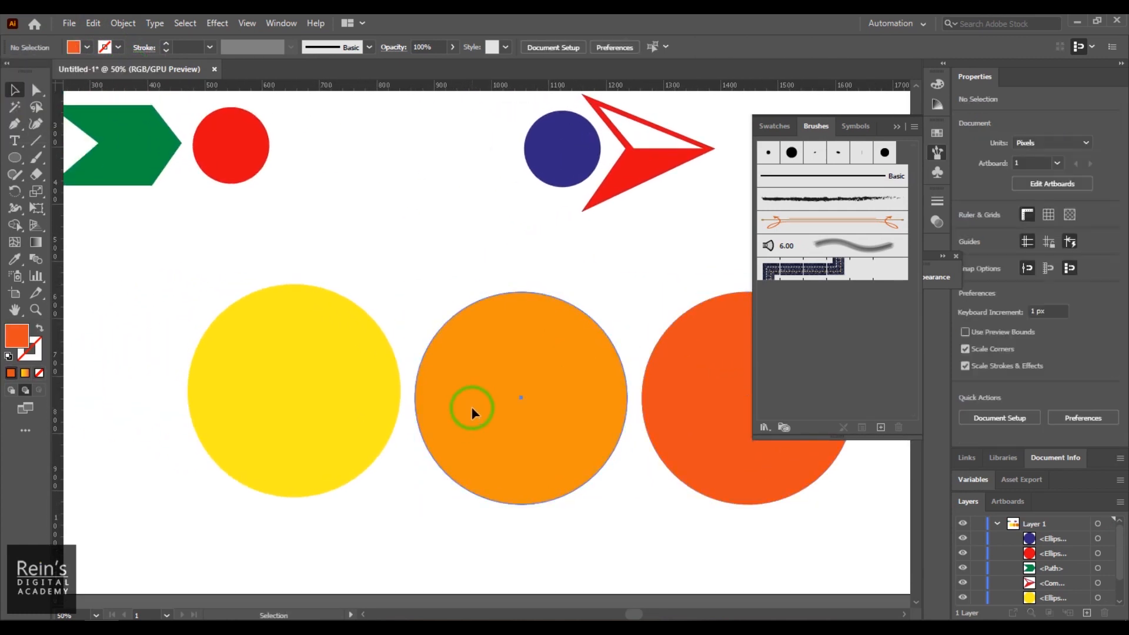
- Move the orange circle exactly onto the yellow circle and scale it down proportionally from its left side, keeping the right edges aligned
{"action": "left_click_drag", "start_coordinate": [565, 427], "coordinate": [333, 416]}
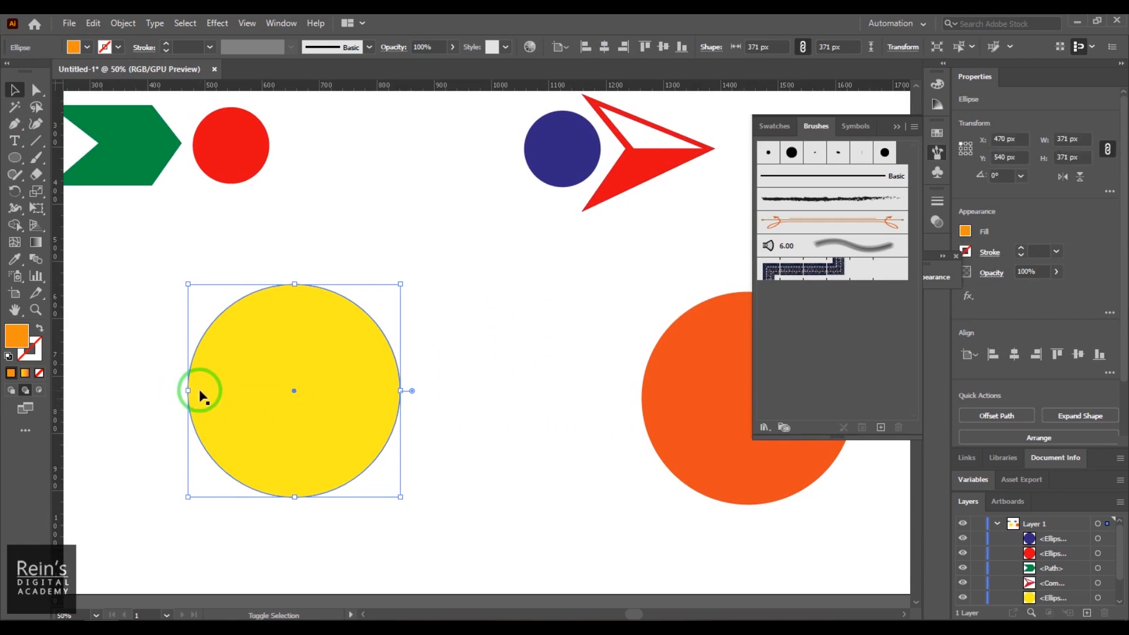
{"action": "left_click_drag", "start_coordinate": [188, 390], "coordinate": [484, 399]}
{"action": "left_click", "coordinate": [485, 423]}
{"action": "left_click", "coordinate": [249, 387]}
{"action": "key", "text": "ctrl+z"}
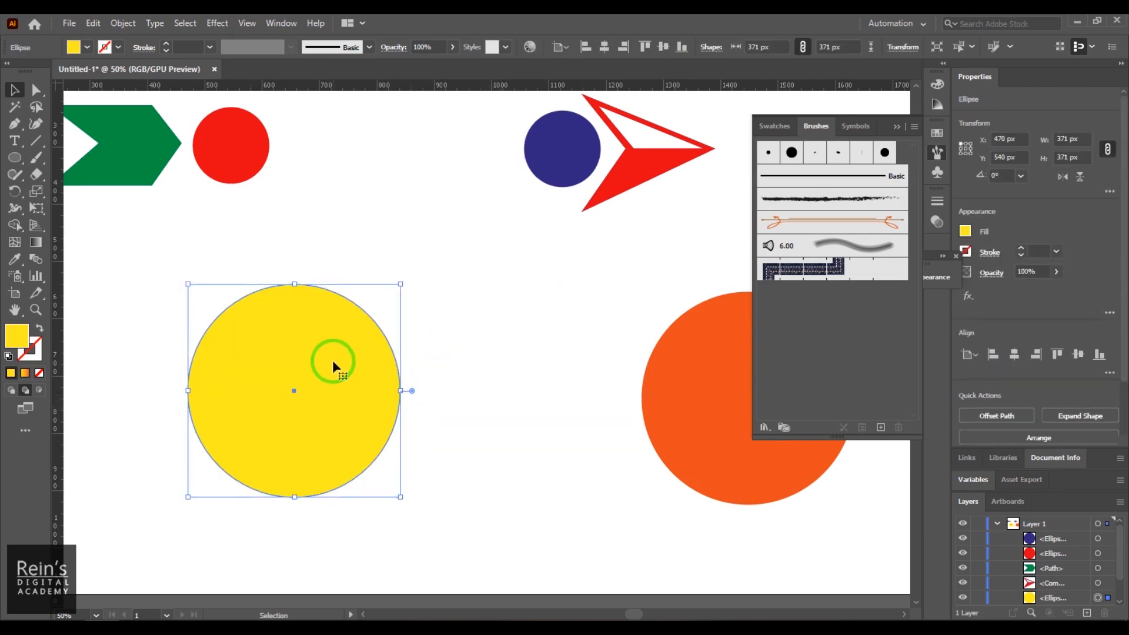
- Send the yellow circle to the back of the stacking order
{"action": "right_click", "coordinate": [333, 359]}
{"action": "mouse_move", "coordinate": [443, 290]}
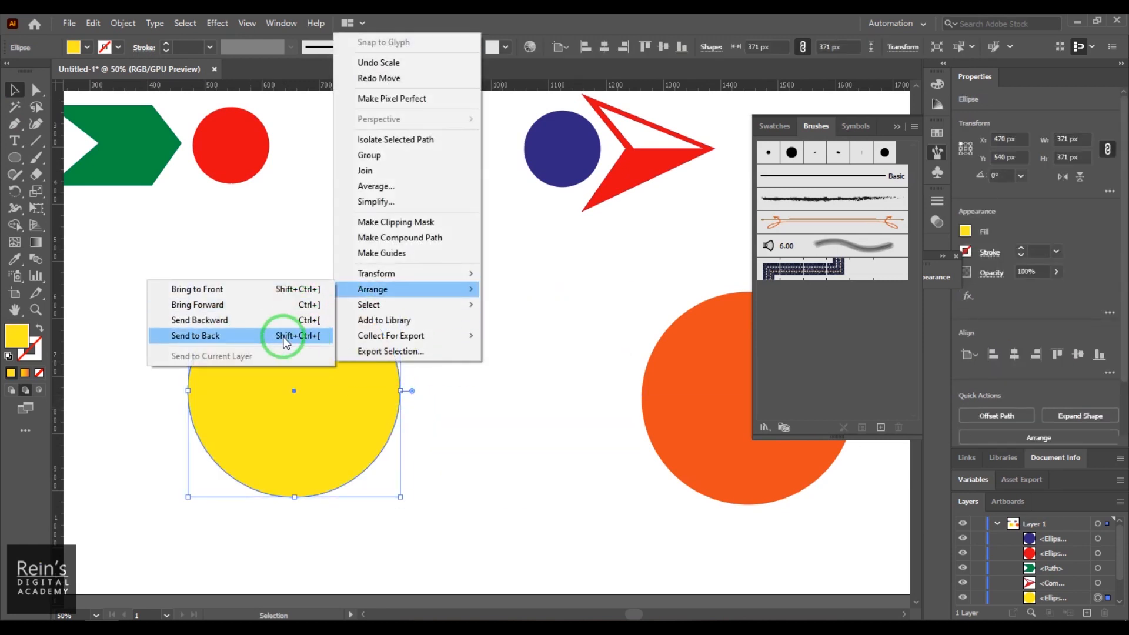
{"action": "left_click", "coordinate": [285, 340]}
{"action": "left_click", "coordinate": [517, 394]}
- Move the red-orange circle onto the yellow one and scale it down proportionally, keeping the right edges aligned
{"action": "left_click", "coordinate": [703, 415]}
{"action": "left_click_drag", "start_coordinate": [711, 419], "coordinate": [258, 408]}
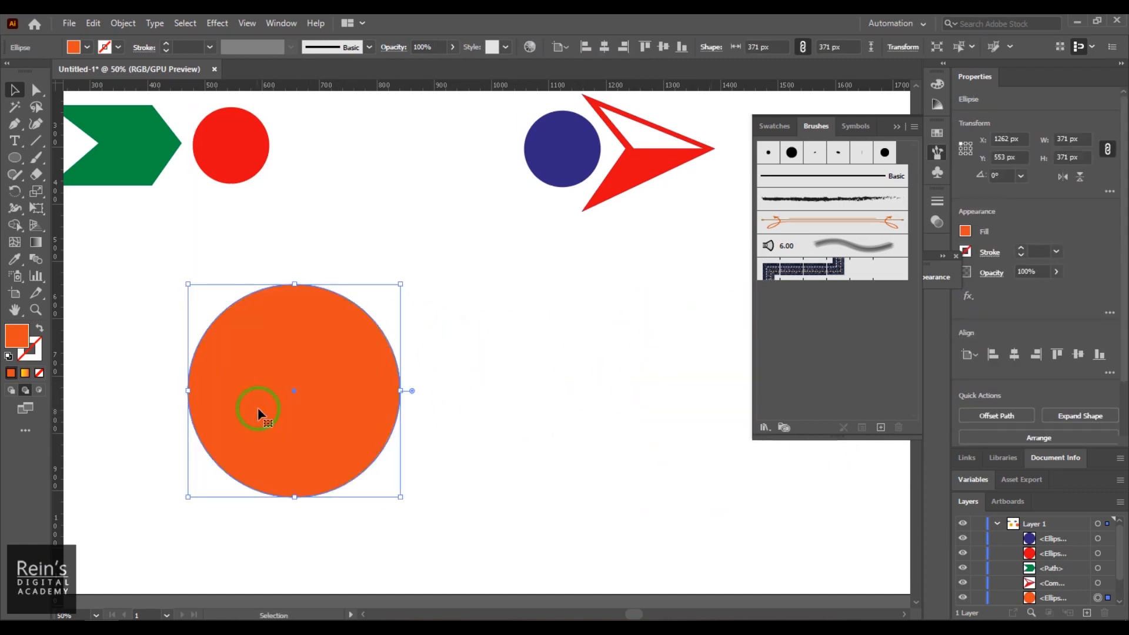
{"action": "left_click_drag", "start_coordinate": [188, 391], "coordinate": [256, 403]}
{"action": "left_click", "coordinate": [594, 471]}
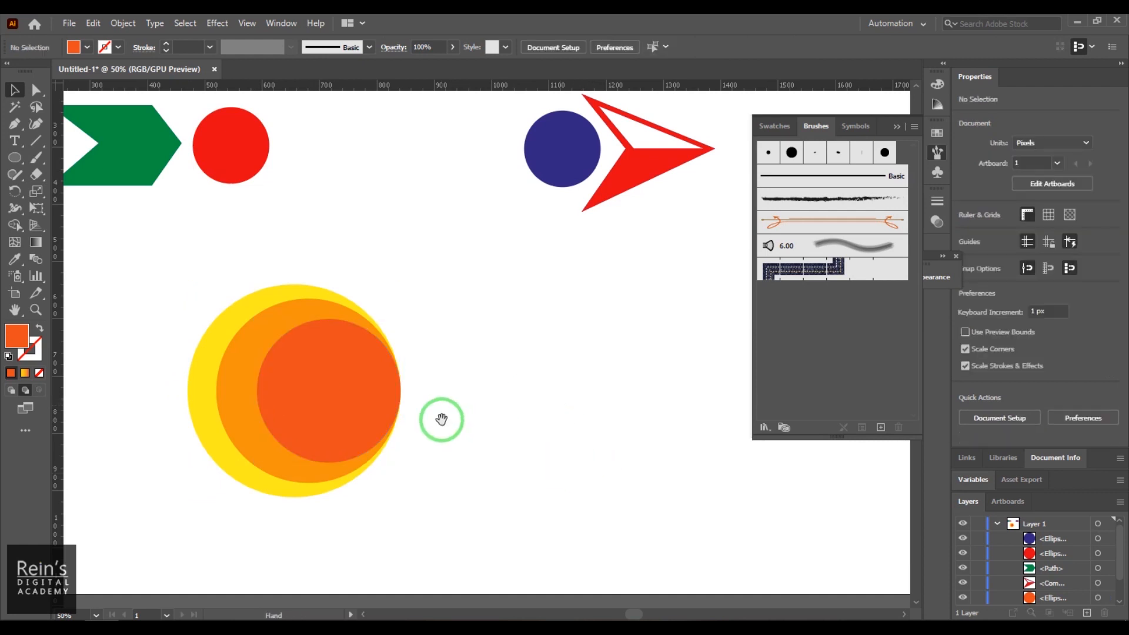
- Enlarge the red-orange circle slightly to about 264 px, keeping its right edge fixed
{"action": "left_click_drag", "start_coordinate": [442, 419], "coordinate": [541, 407]}
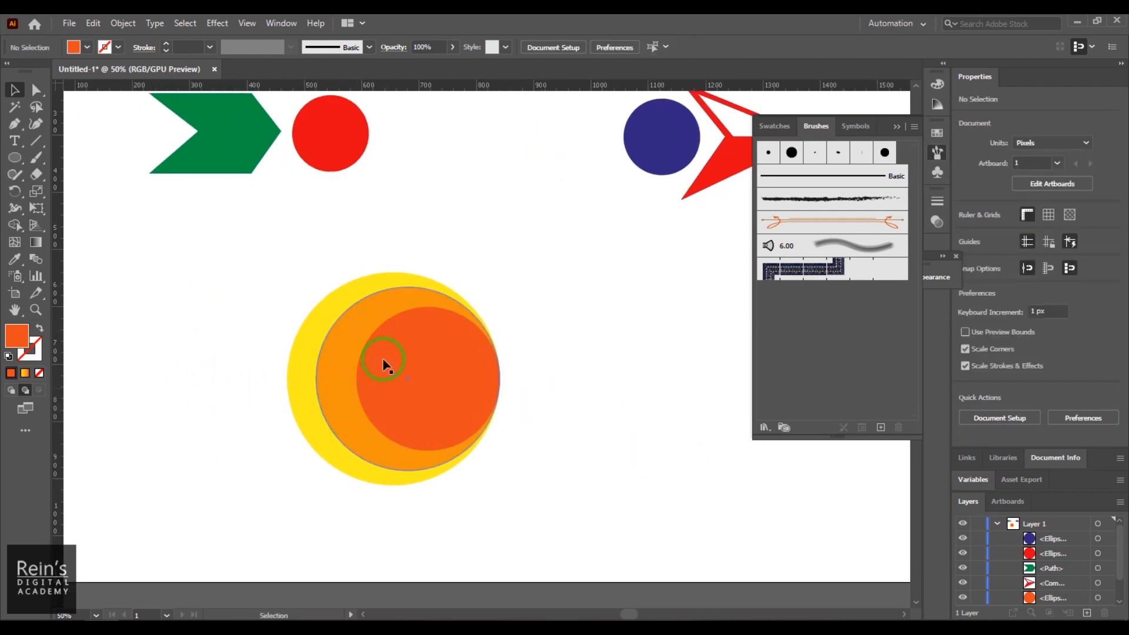
{"action": "left_click", "coordinate": [397, 379]}
{"action": "left_click_drag", "start_coordinate": [355, 376], "coordinate": [348, 378]}
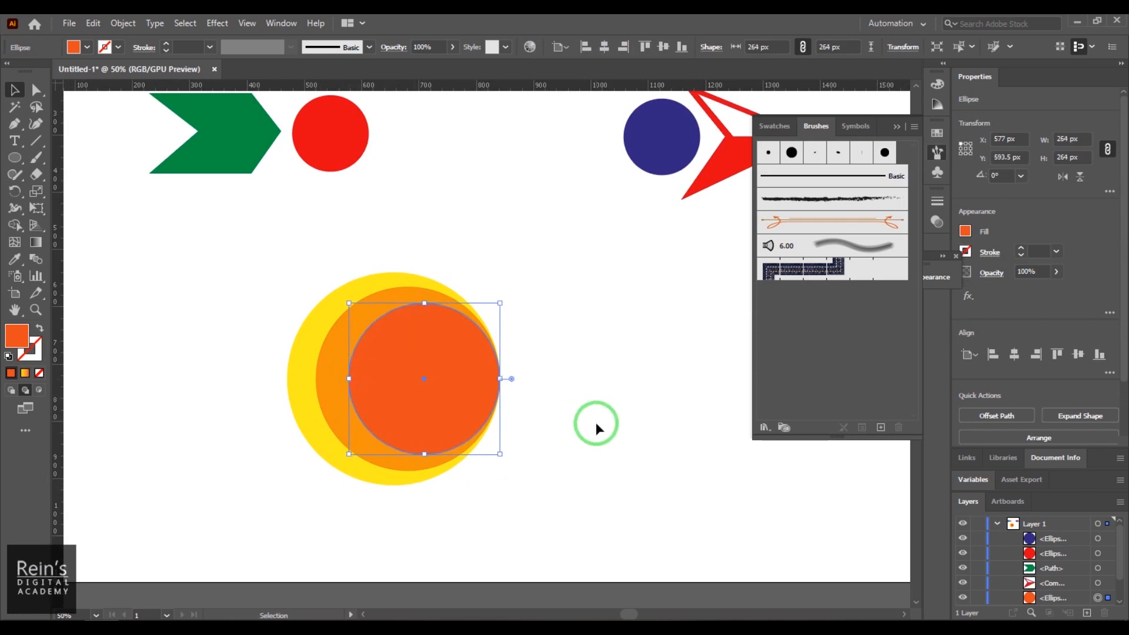
{"action": "left_click", "coordinate": [636, 426]}
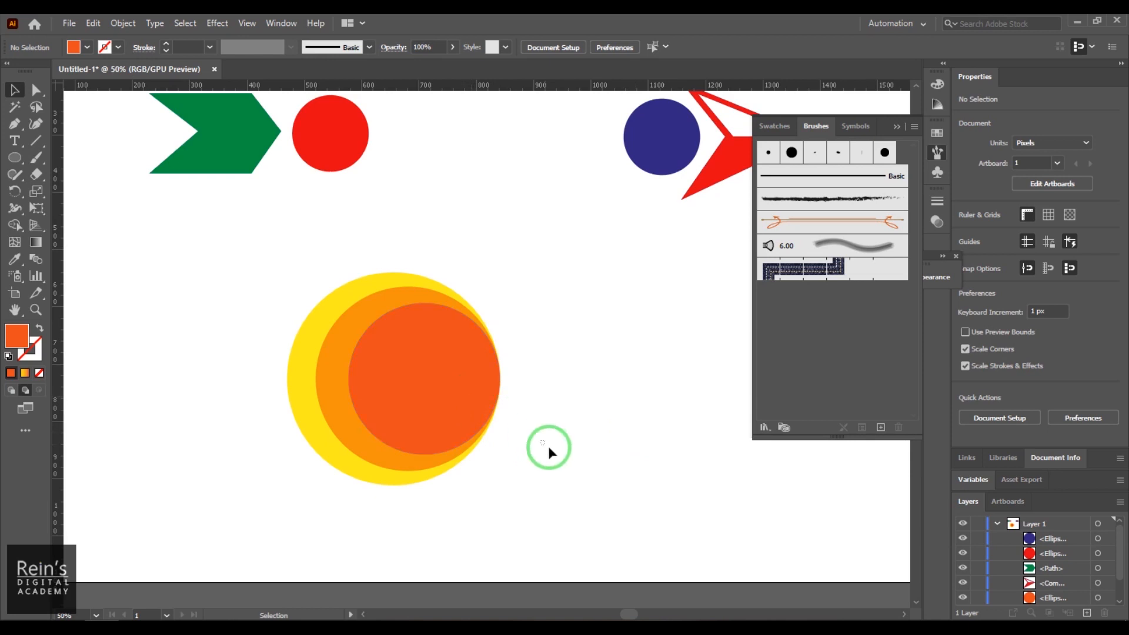
- Duplicate the three nested circles about 202 px to the right and bring the copy to the front
{"action": "left_click_drag", "start_coordinate": [242, 254], "coordinate": [440, 438]}
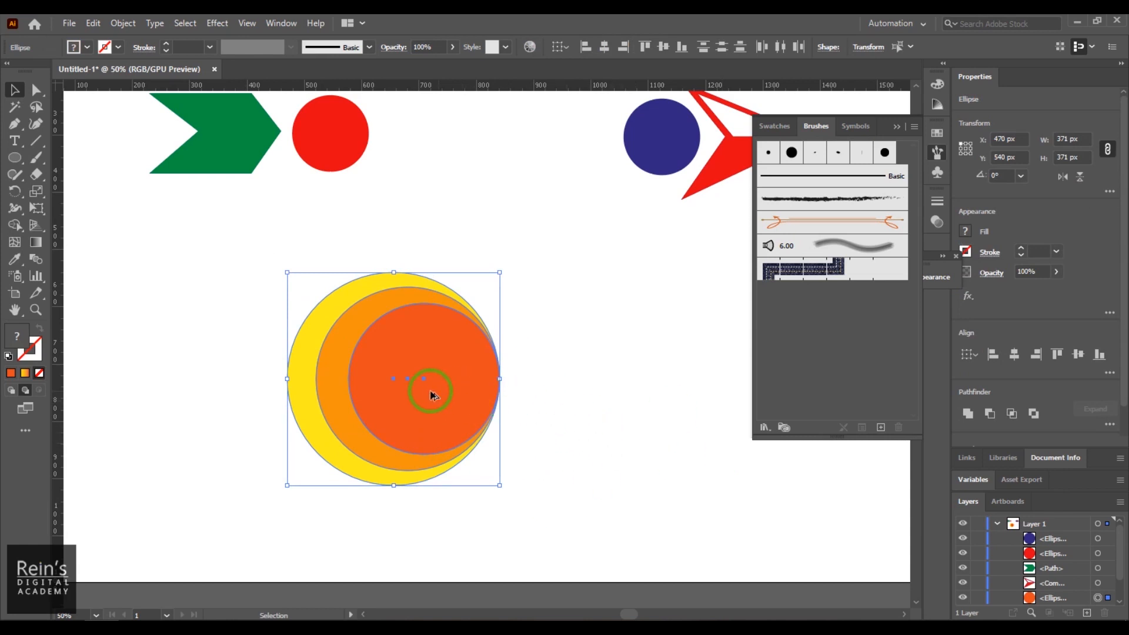
{"action": "left_click_drag", "start_coordinate": [417, 395], "coordinate": [532, 397]}
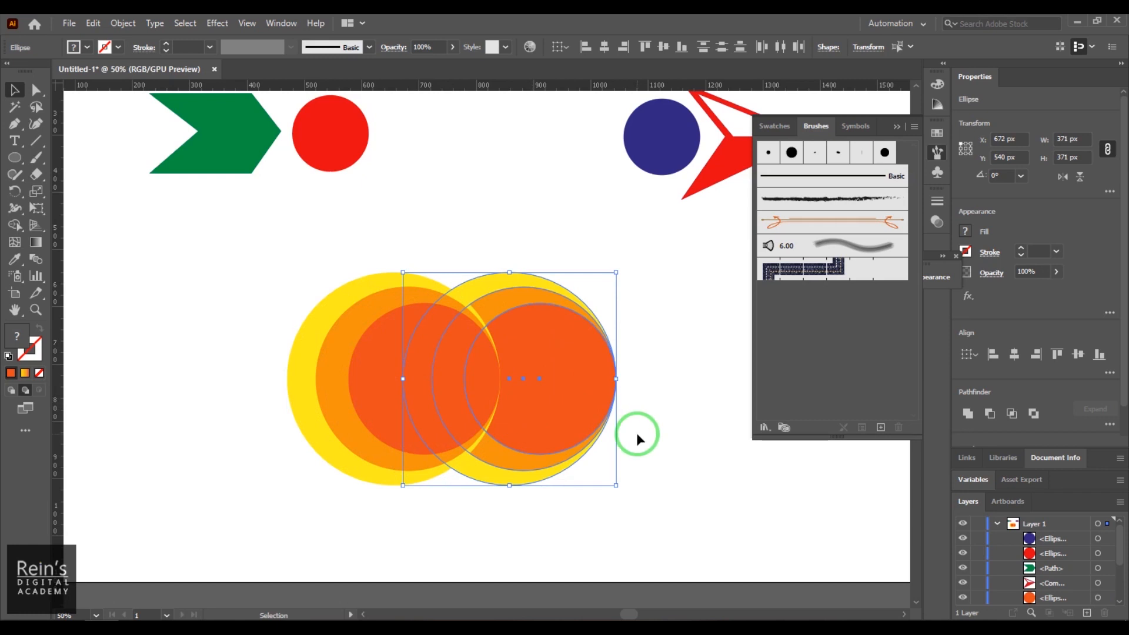
{"action": "right_click", "coordinate": [559, 378]}
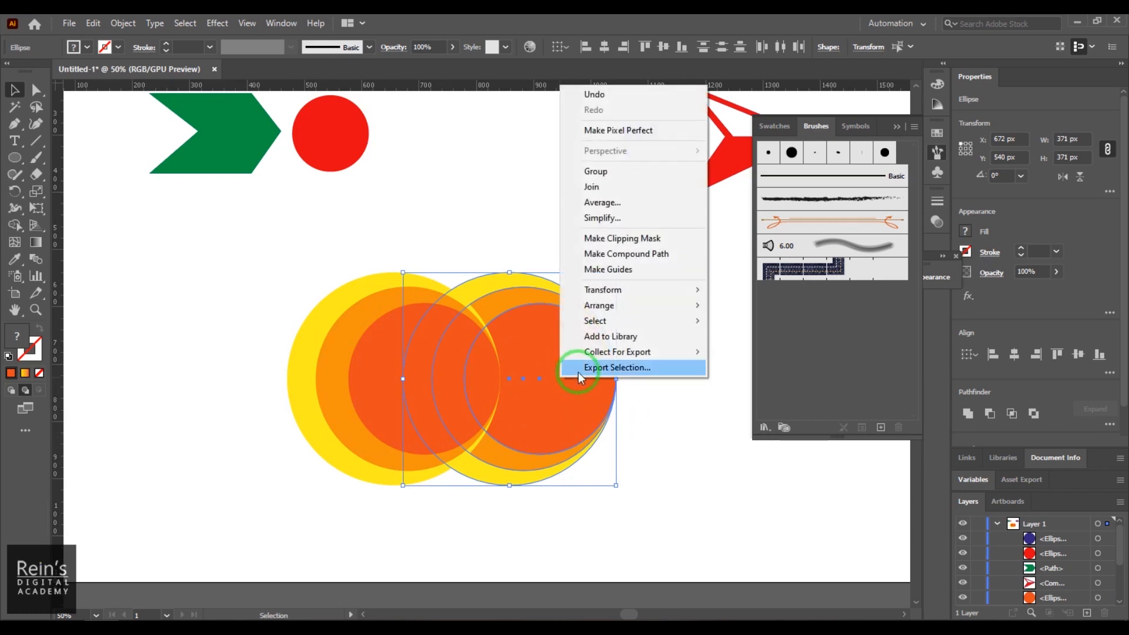
{"action": "mouse_move", "coordinate": [640, 305]}
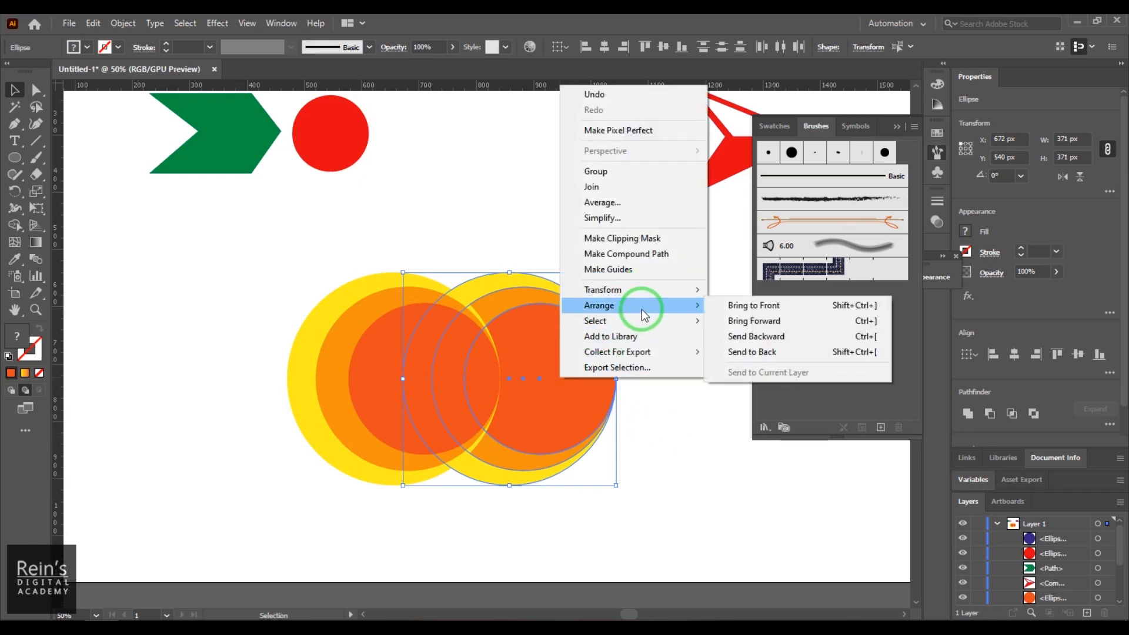
{"action": "left_click", "coordinate": [752, 307]}
{"action": "scroll", "coordinate": [660, 478], "scroll_direction": "right", "scroll_amount": 5}
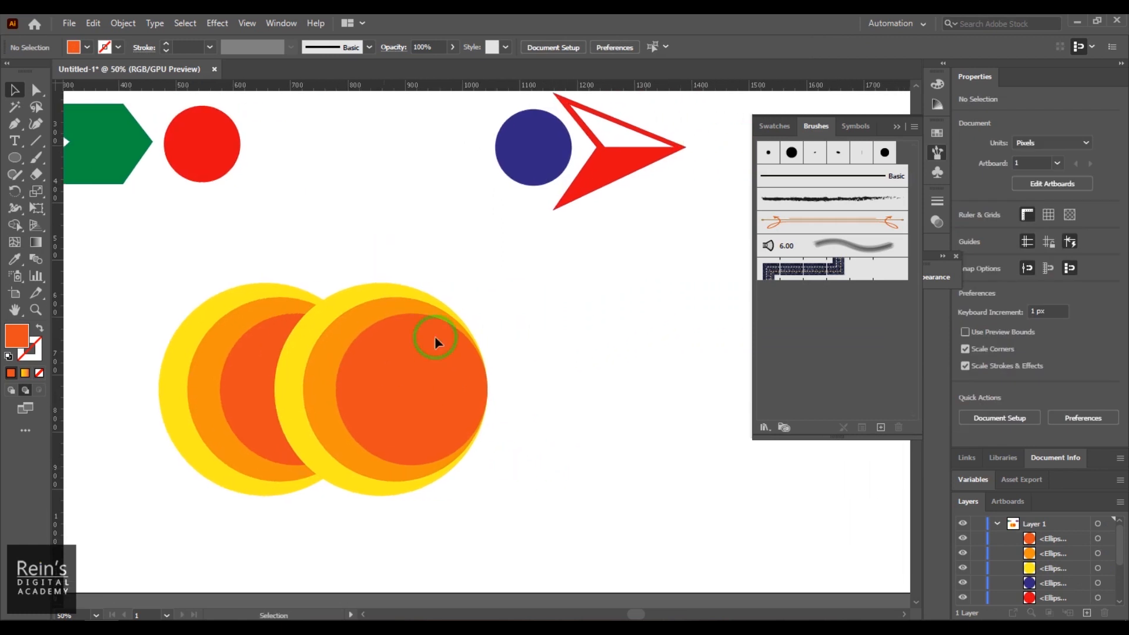
- Repeat the duplication to add a third set of nested circles and bring that copy to the front
{"action": "key", "text": "ctrl+d"}
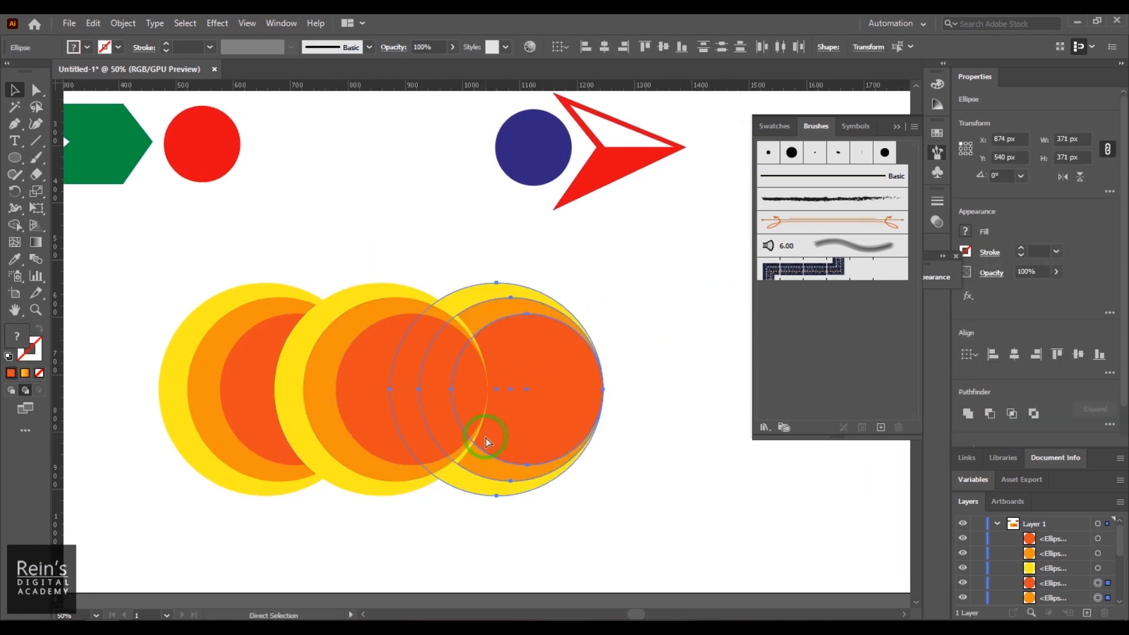
{"action": "key", "text": "v"}
{"action": "right_click", "coordinate": [516, 382]}
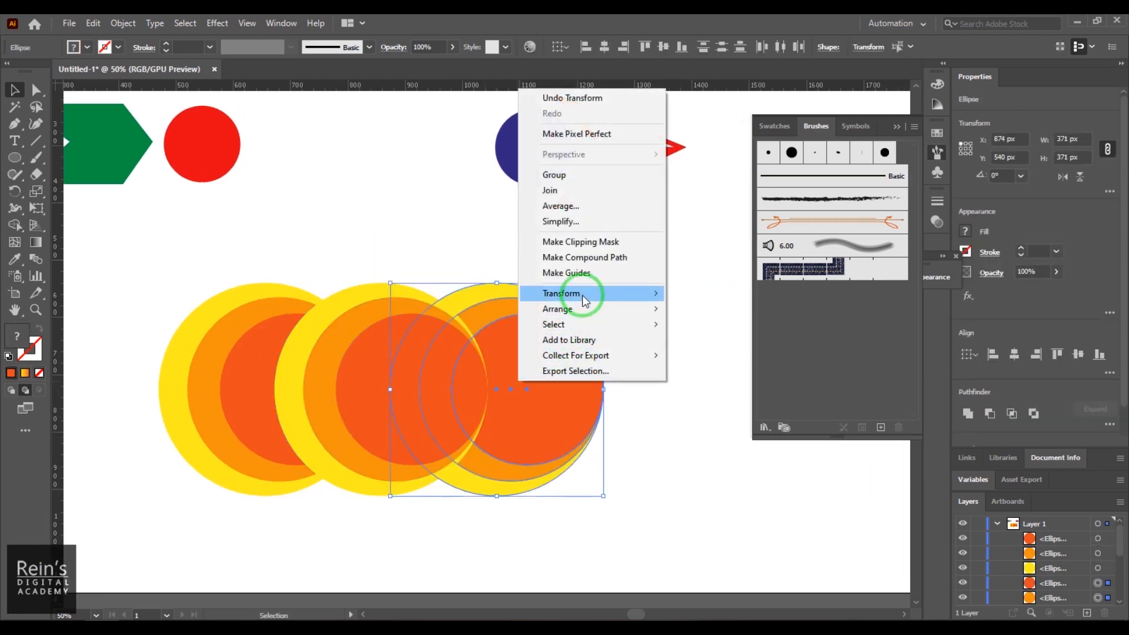
{"action": "mouse_move", "coordinate": [588, 320]}
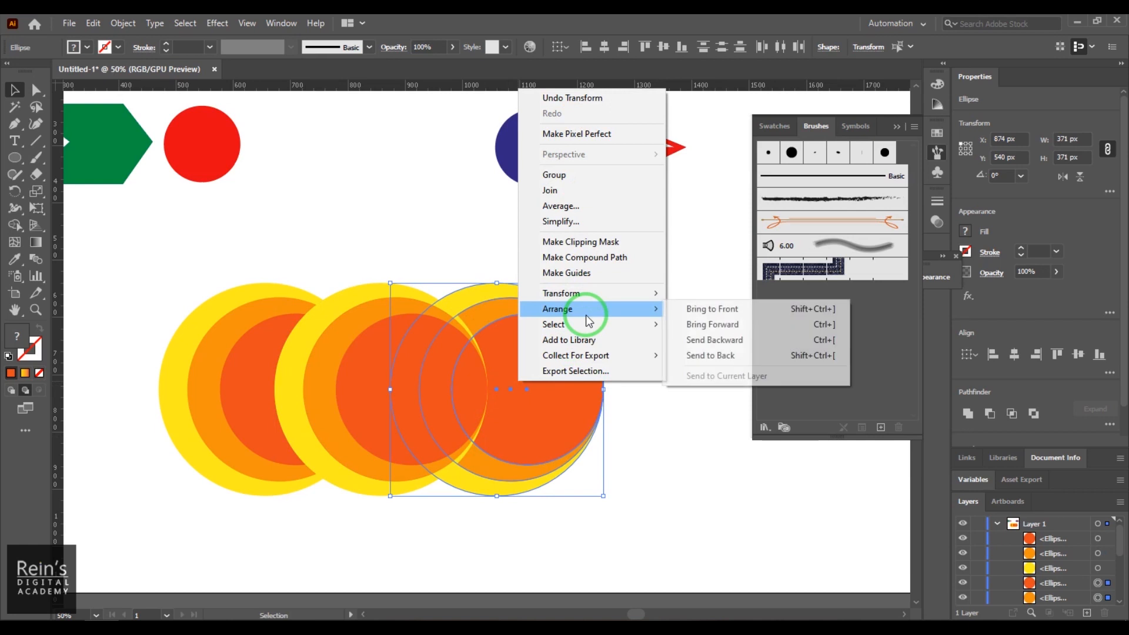
{"action": "left_click", "coordinate": [711, 309]}
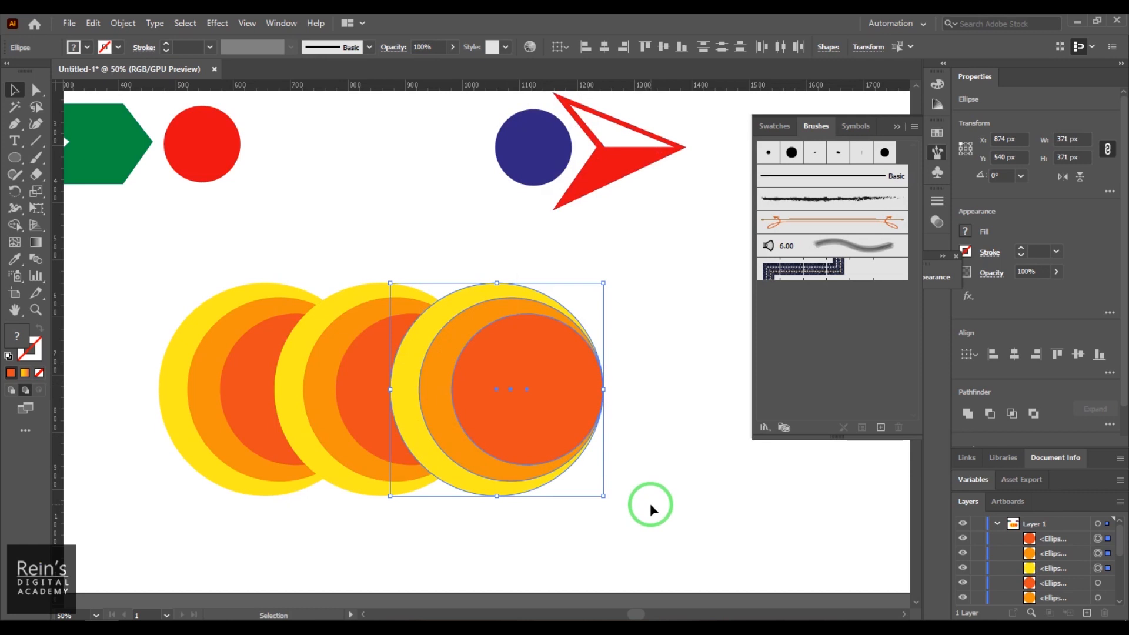
- Add a fourth set of nested circles at the same spacing and arrange it in front of the others
{"action": "key", "text": "ctrl+d"}
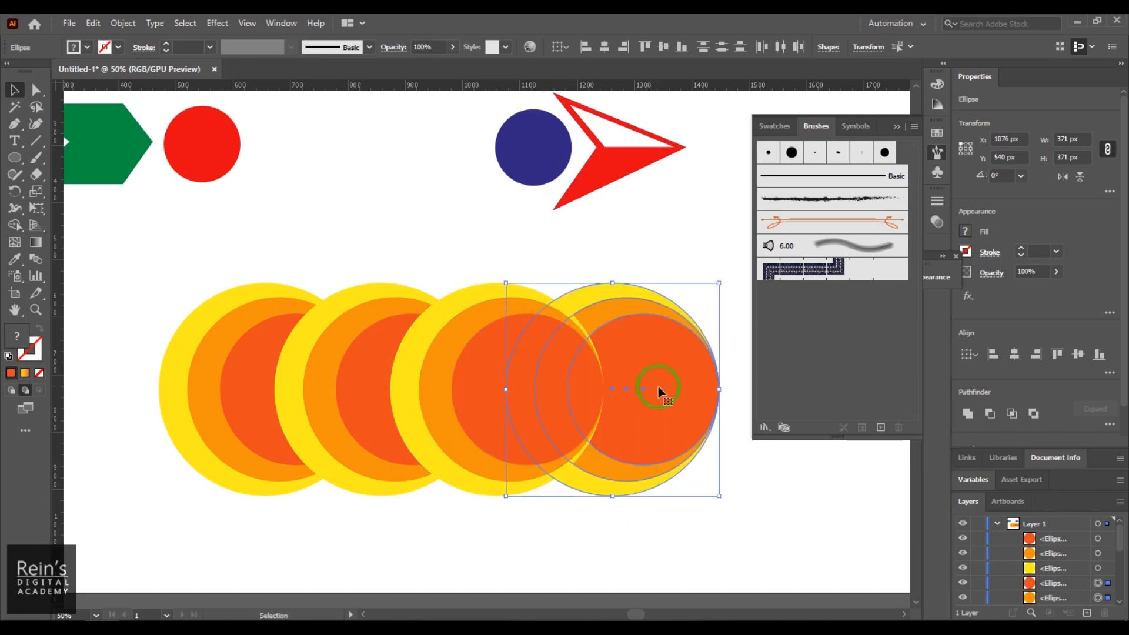
{"action": "right_click", "coordinate": [659, 388]}
{"action": "mouse_move", "coordinate": [720, 313]}
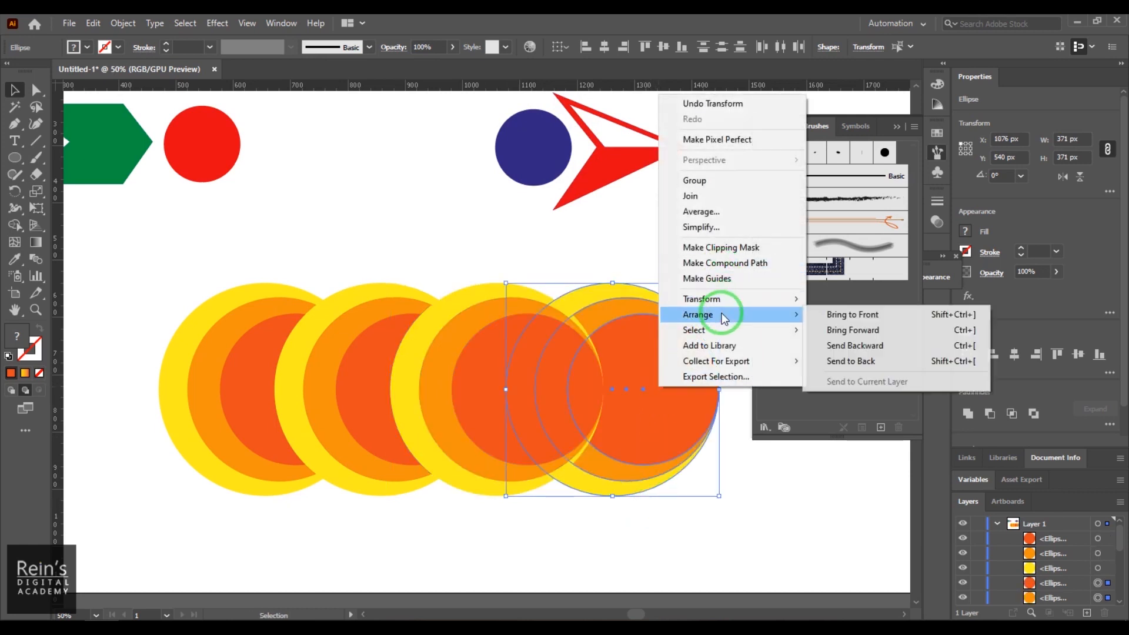
{"action": "left_click", "coordinate": [837, 314]}
{"action": "left_click", "coordinate": [674, 524]}
- Duplicate the whole row of four nested circle sets and place the copy directly beside its right end
{"action": "scroll", "coordinate": [506, 494], "scroll_direction": "right", "scroll_amount": 1}
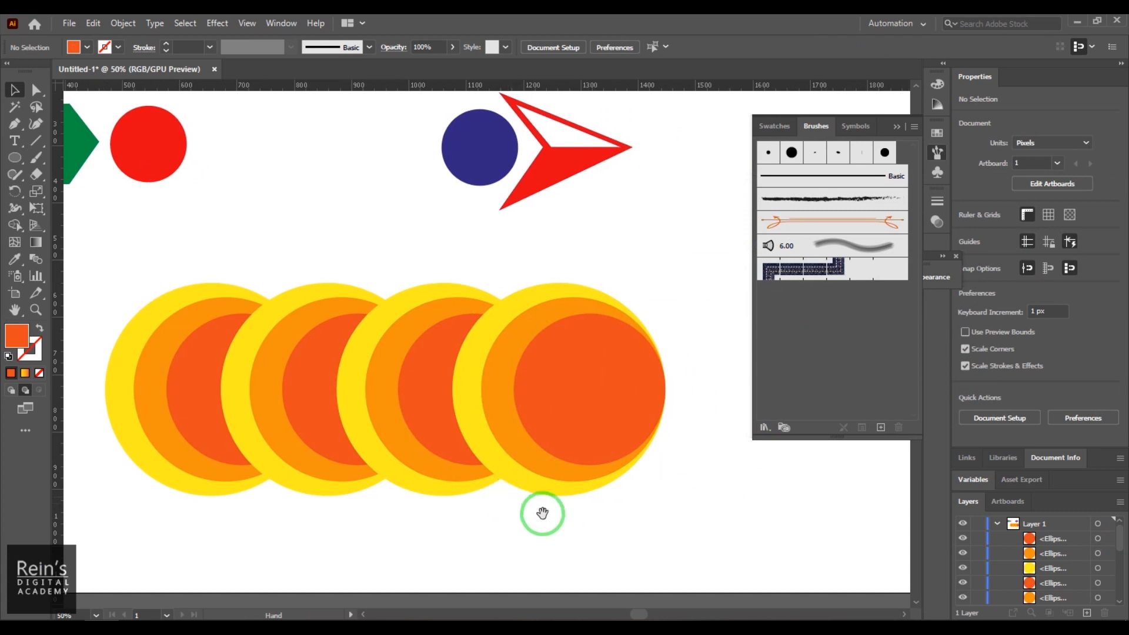
{"action": "left_click_drag", "start_coordinate": [584, 435], "coordinate": [585, 440]}
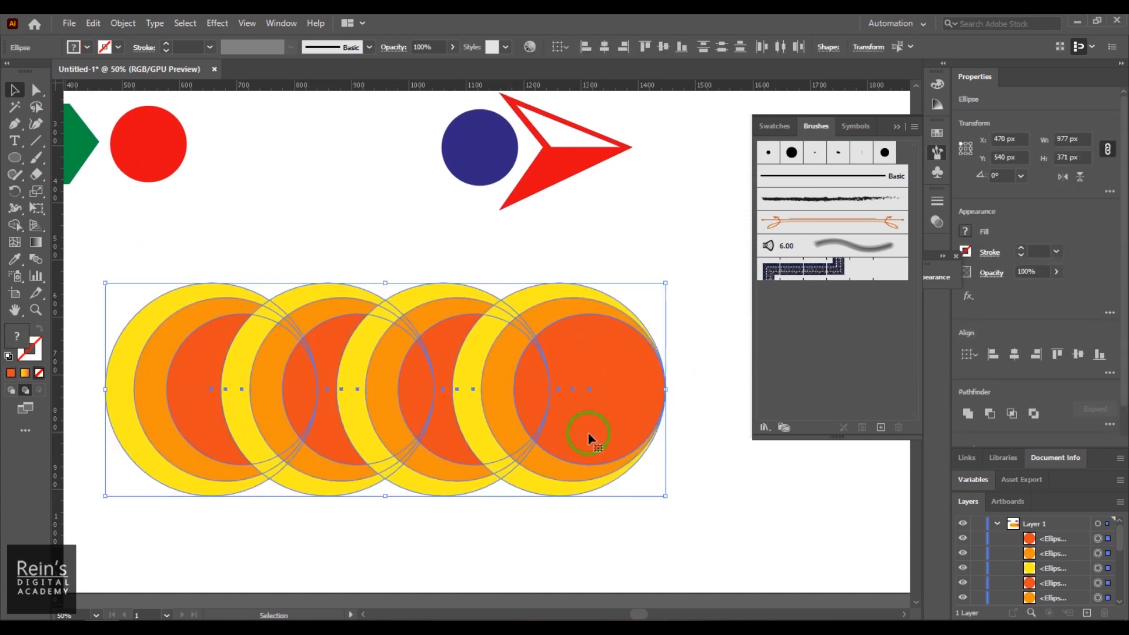
{"action": "left_click", "coordinate": [746, 503]}
{"action": "left_click_drag", "start_coordinate": [98, 230], "coordinate": [459, 368]}
{"action": "key", "text": "ctrl+minus"}
{"action": "key", "text": "space"}
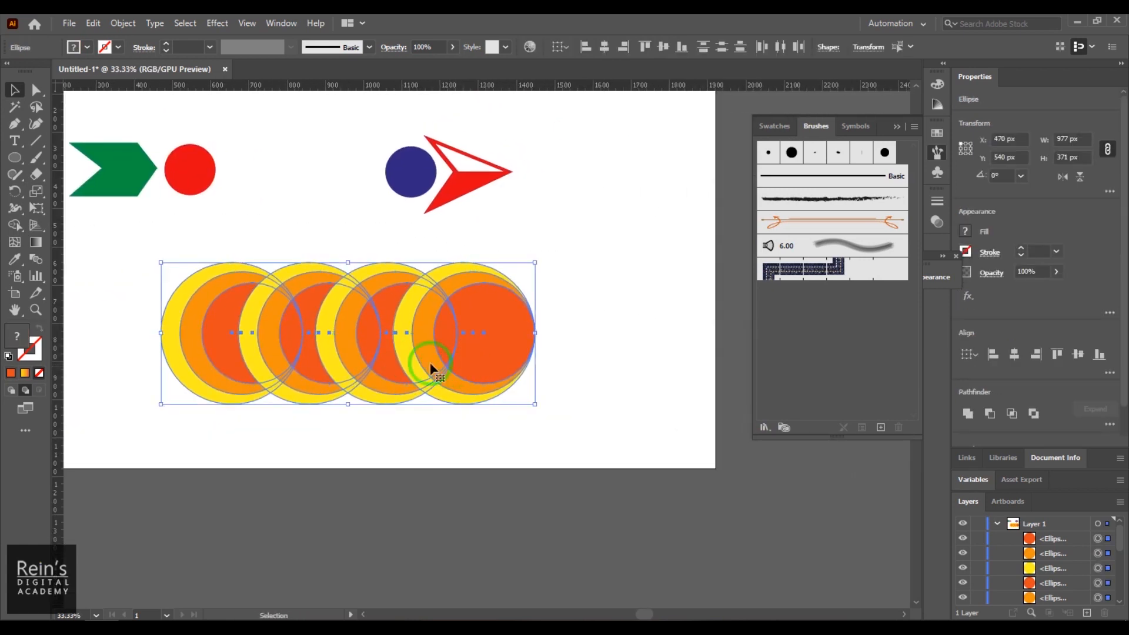
{"action": "left_click_drag", "start_coordinate": [274, 336], "coordinate": [649, 338]}
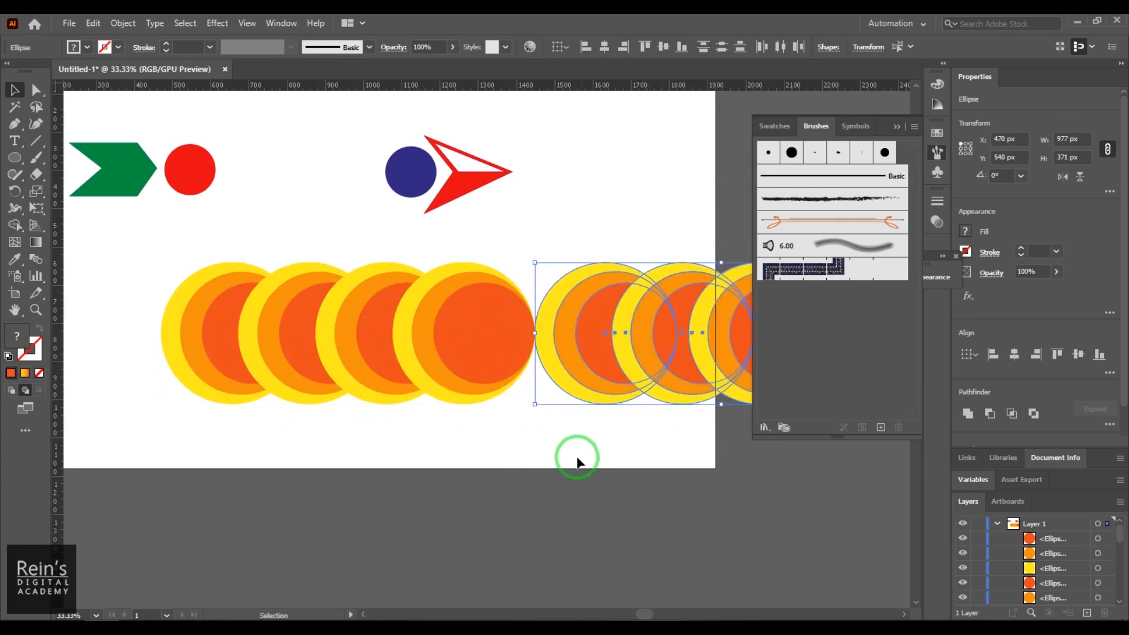
{"action": "left_click", "coordinate": [575, 461]}
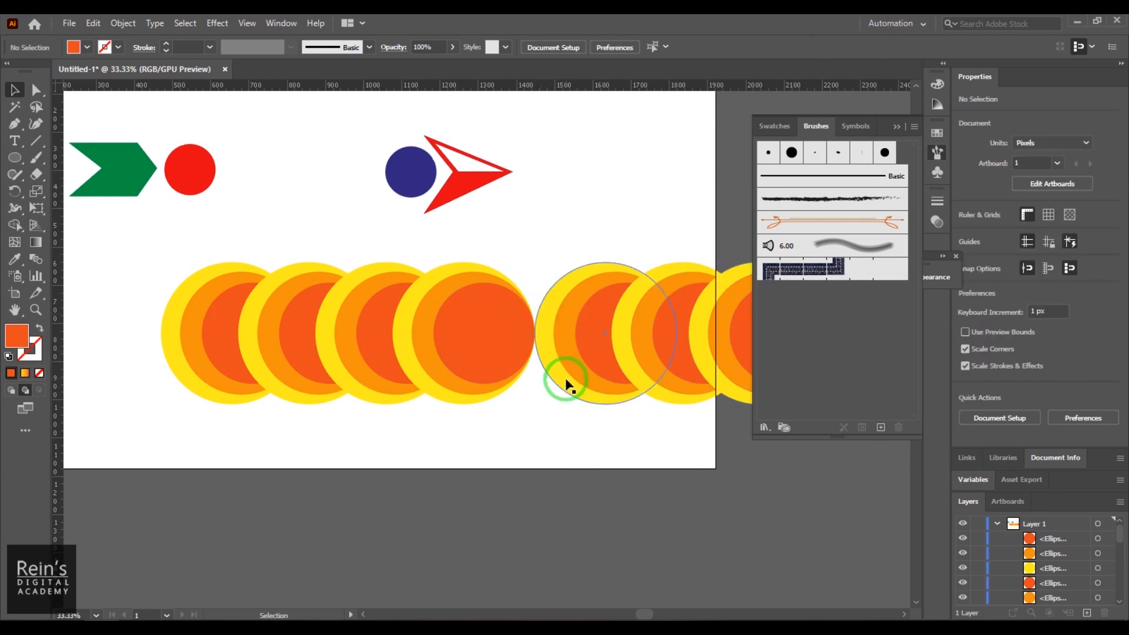
- Delete the duplicated row of nested circles that extends past the artboard
{"action": "left_click_drag", "start_coordinate": [544, 260], "coordinate": [765, 337]}
{"action": "key", "text": "space"}
{"action": "left_click_drag", "start_coordinate": [580, 415], "coordinate": [390, 435]}
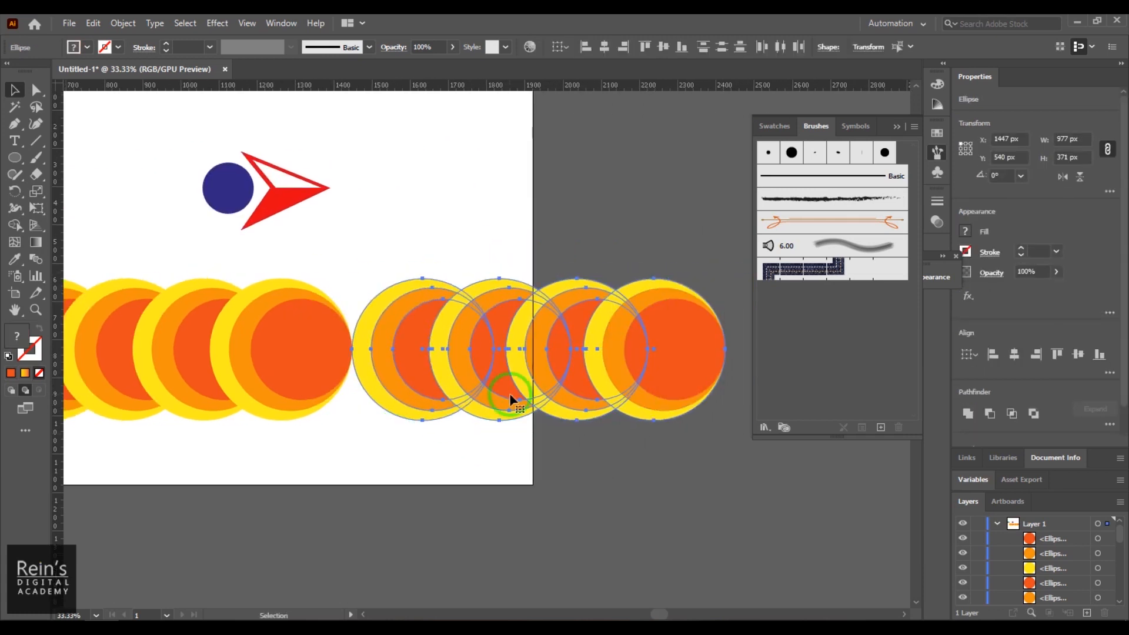
{"action": "left_click_drag", "start_coordinate": [376, 246], "coordinate": [724, 456]}
{"action": "key", "text": "Delete"}
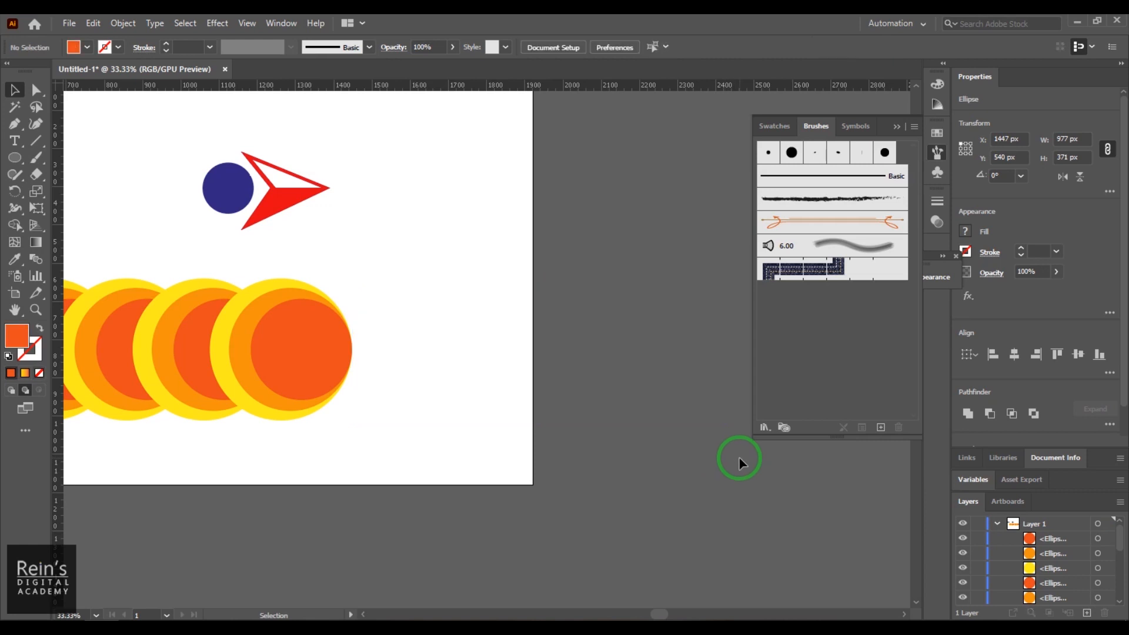
- Draw a rectangle about 402 by 454 px across the middle of the circle row, extending above and below it
{"action": "key", "text": "space"}
{"action": "left_click_drag", "start_coordinate": [462, 382], "coordinate": [700, 374]}
{"action": "key", "text": "ctrl+space"}
{"action": "left_click_drag", "start_coordinate": [519, 407], "coordinate": [555, 455]}
{"action": "key", "text": "ctrl+space"}
{"action": "left_click", "coordinate": [464, 381]}
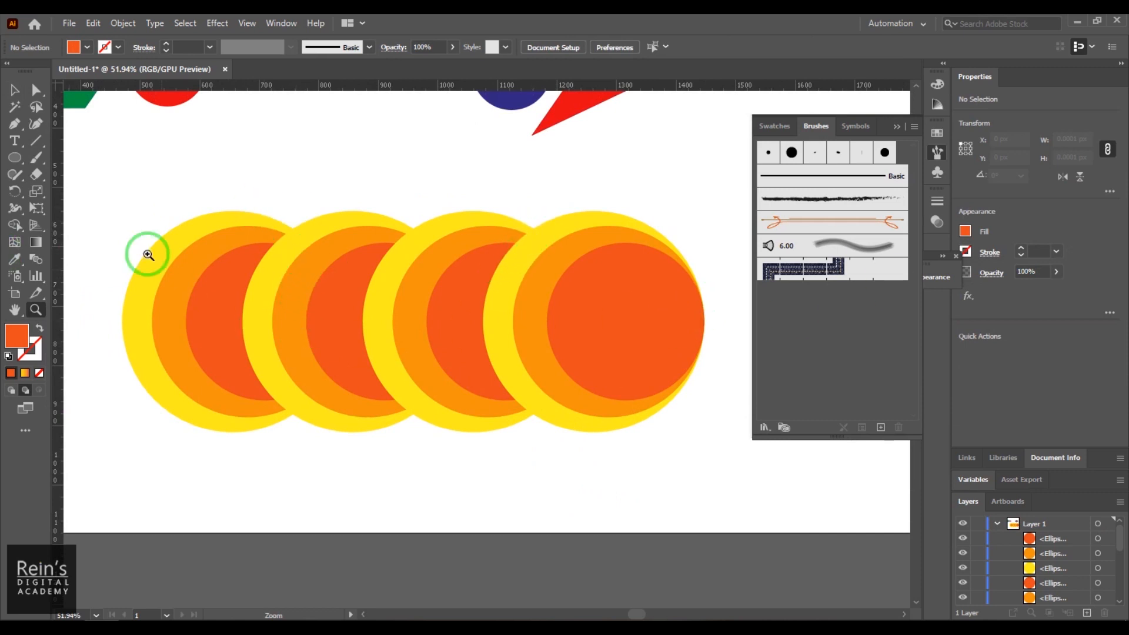
{"action": "left_click", "coordinate": [17, 160]}
{"action": "left_click_drag", "start_coordinate": [19, 165], "coordinate": [88, 156]}
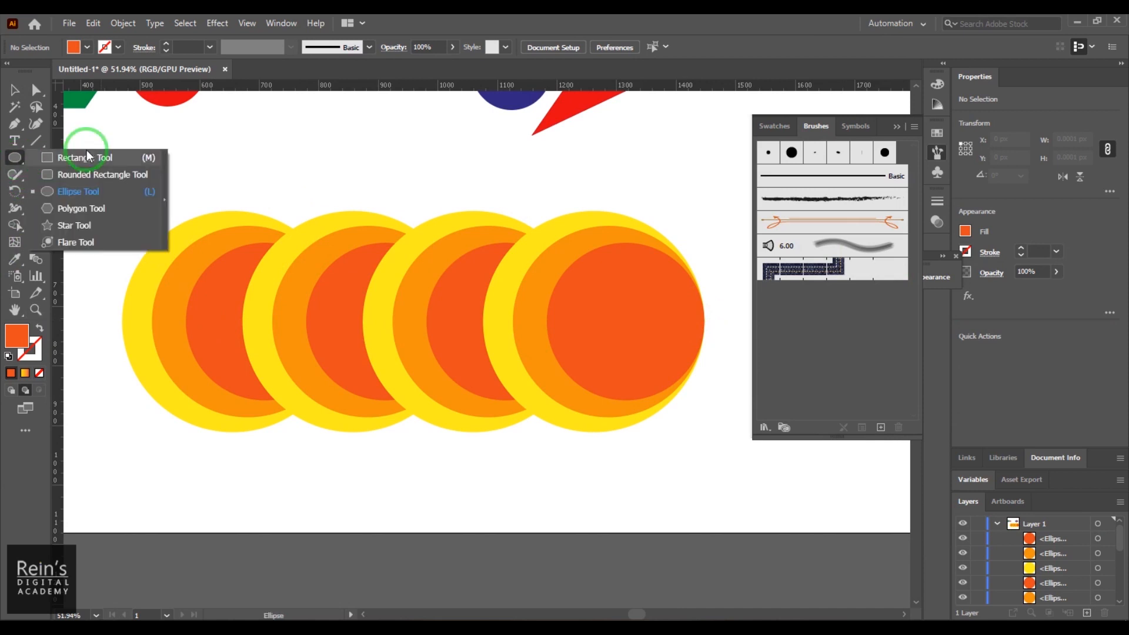
{"action": "left_click_drag", "start_coordinate": [293, 194], "coordinate": [531, 464]}
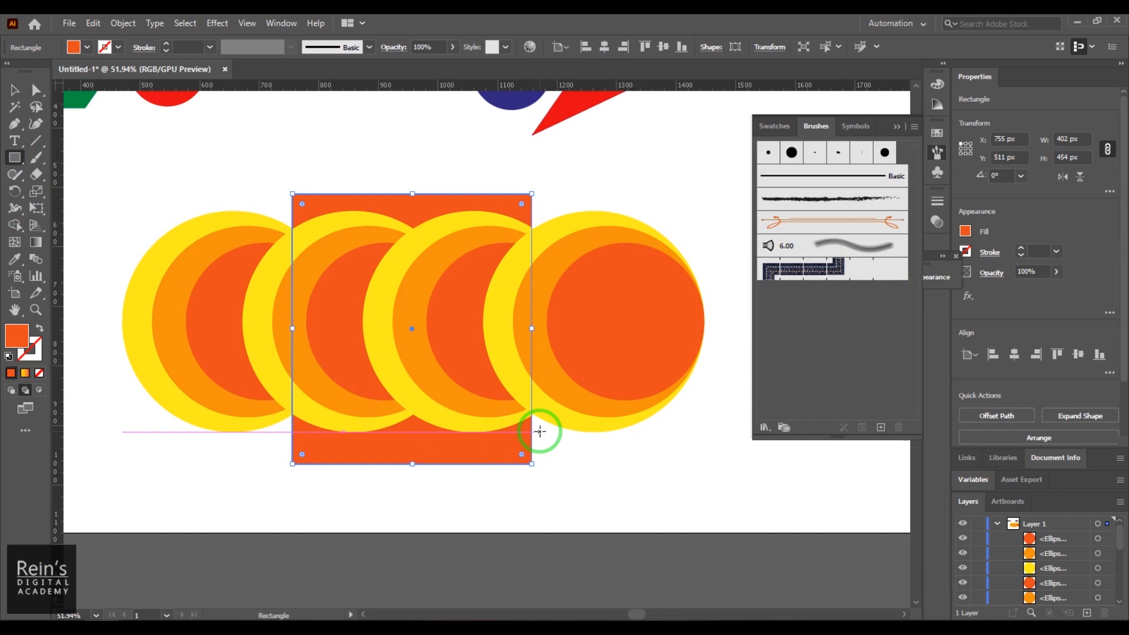
- Give the rectangle no fill and a black stroke
{"action": "left_click", "coordinate": [87, 47]}
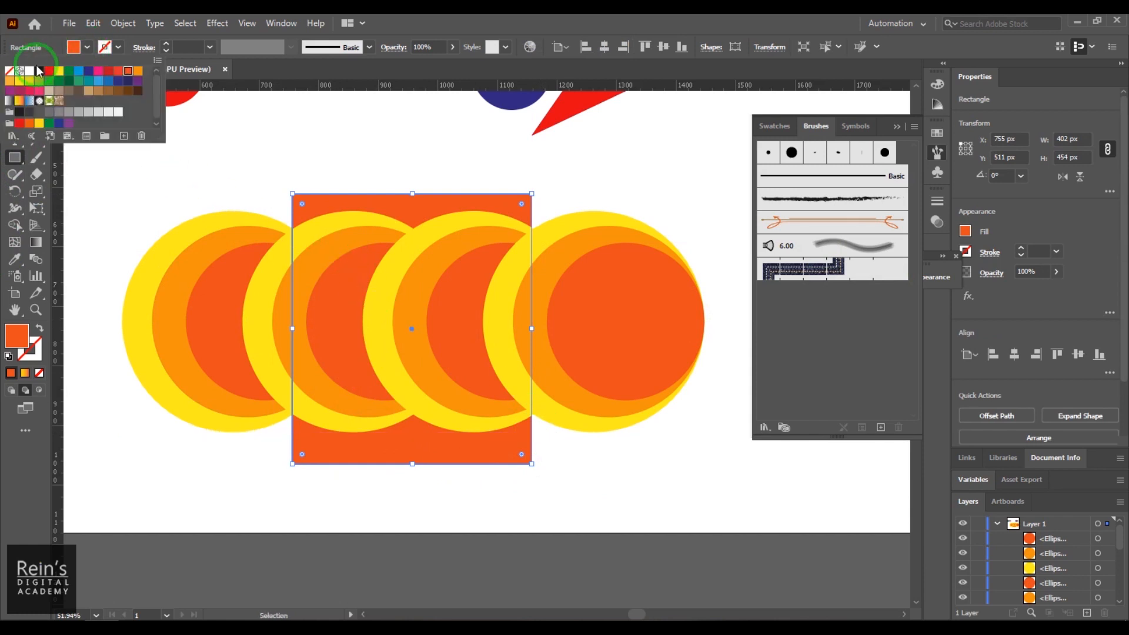
{"action": "left_click", "coordinate": [7, 73]}
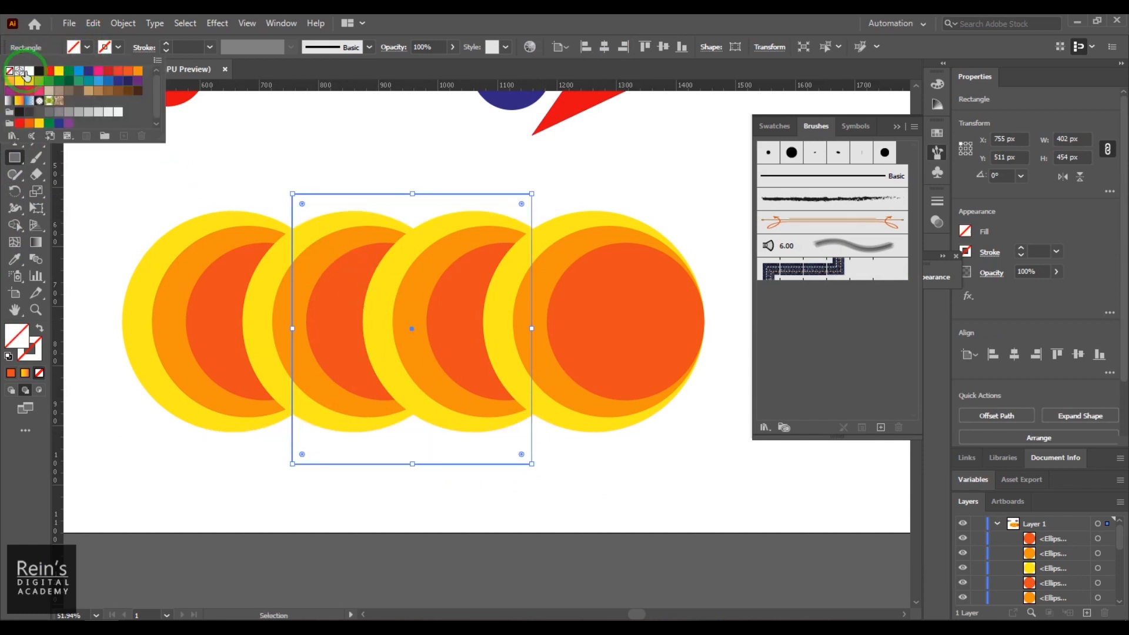
{"action": "left_click", "coordinate": [118, 47]}
{"action": "left_click", "coordinate": [41, 72]}
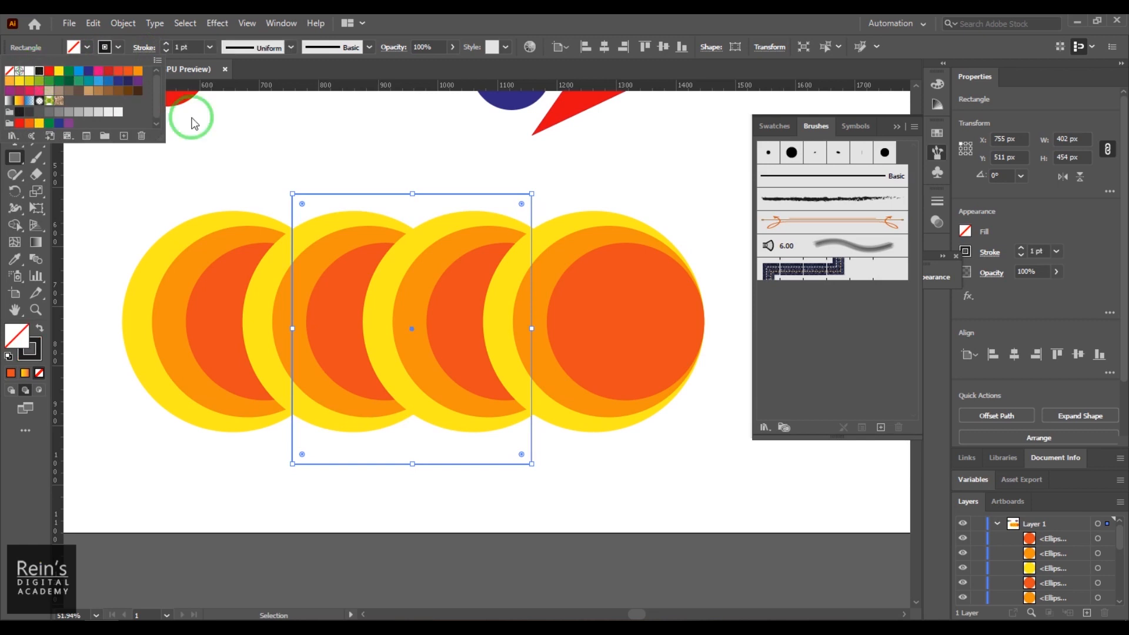
{"action": "left_click", "coordinate": [14, 89]}
{"action": "left_click", "coordinate": [354, 171]}
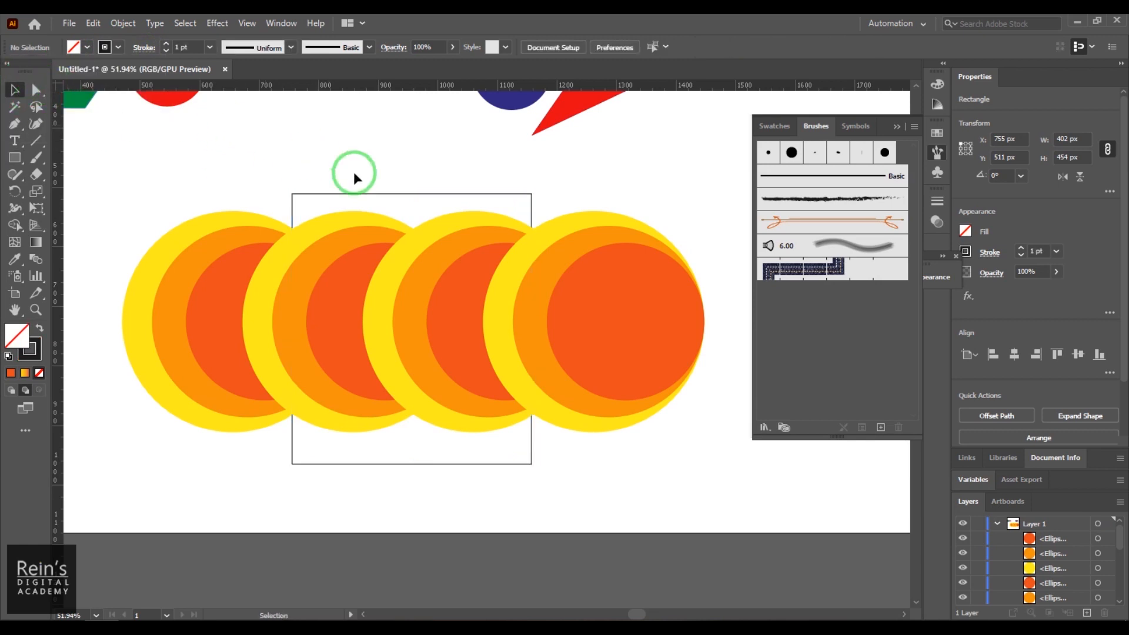
- Bring the outlined rectangle to the front of the circles
{"action": "right_click", "coordinate": [390, 200]}
{"action": "mouse_move", "coordinate": [520, 456]}
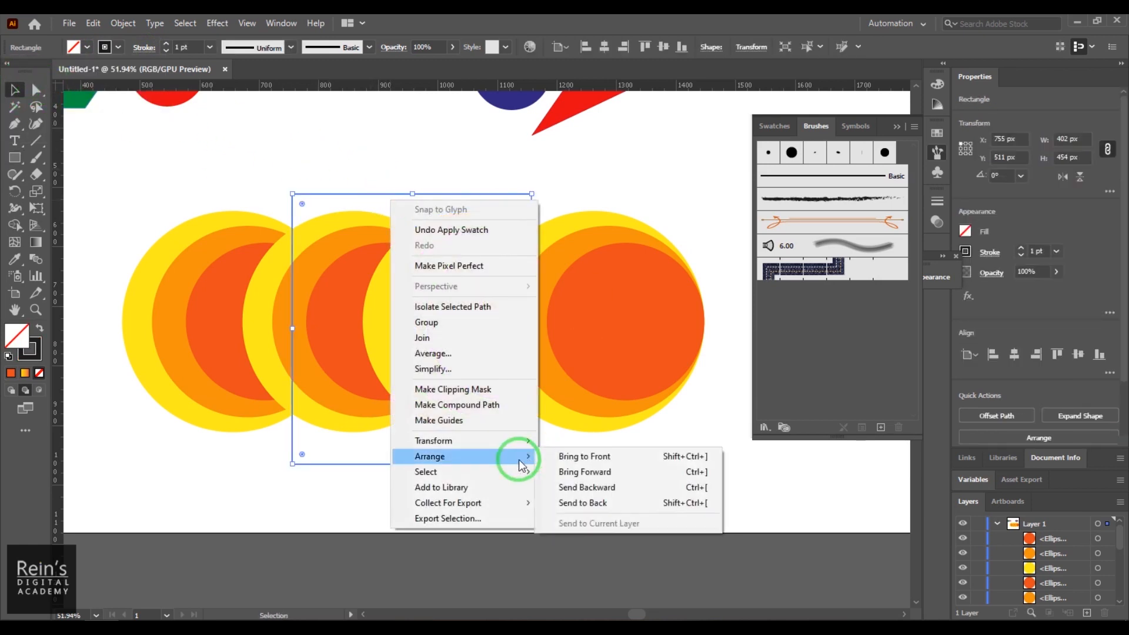
{"action": "left_click", "coordinate": [578, 456]}
{"action": "left_click", "coordinate": [630, 449]}
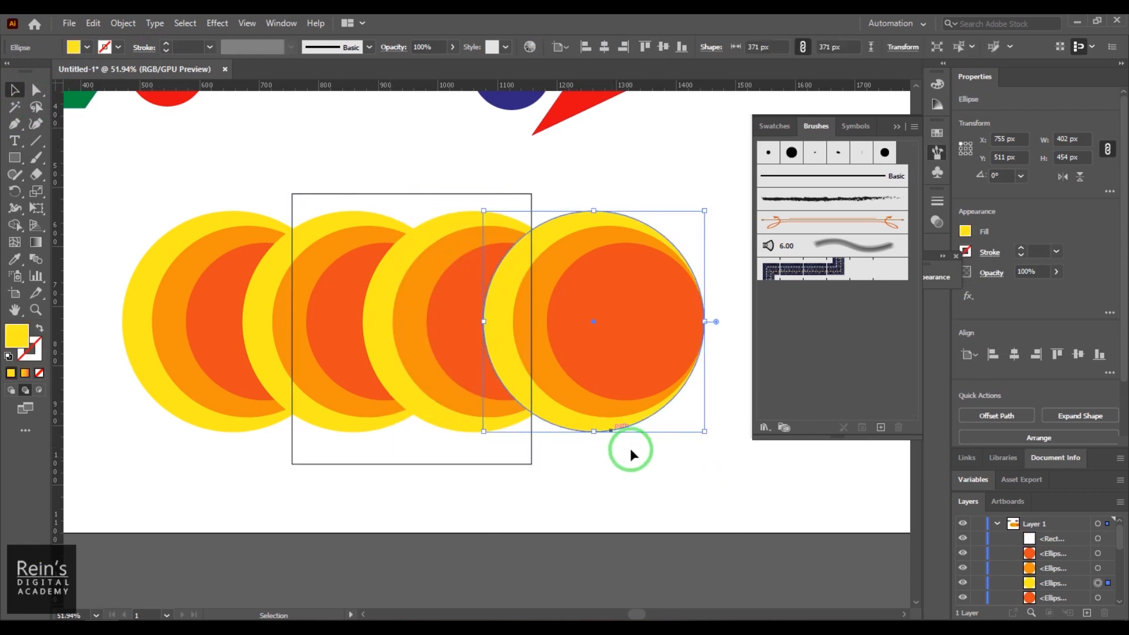
- Adjust the rectangle's right and left edges to the points where neighbouring yellow circles meet, making it about 404 px wide
{"action": "key", "text": "z"}
{"action": "left_click_drag", "start_coordinate": [542, 184], "coordinate": [642, 307]}
{"action": "left_click_drag", "start_coordinate": [609, 266], "coordinate": [537, 229]}
{"action": "left_click", "coordinate": [15, 90]}
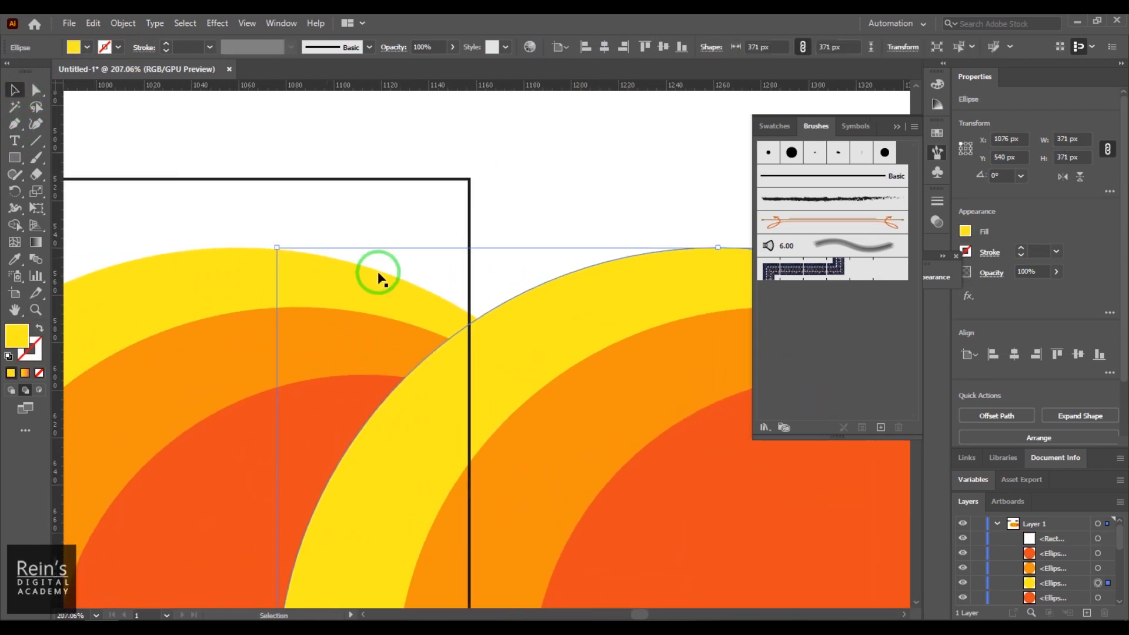
{"action": "left_click", "coordinate": [469, 196]}
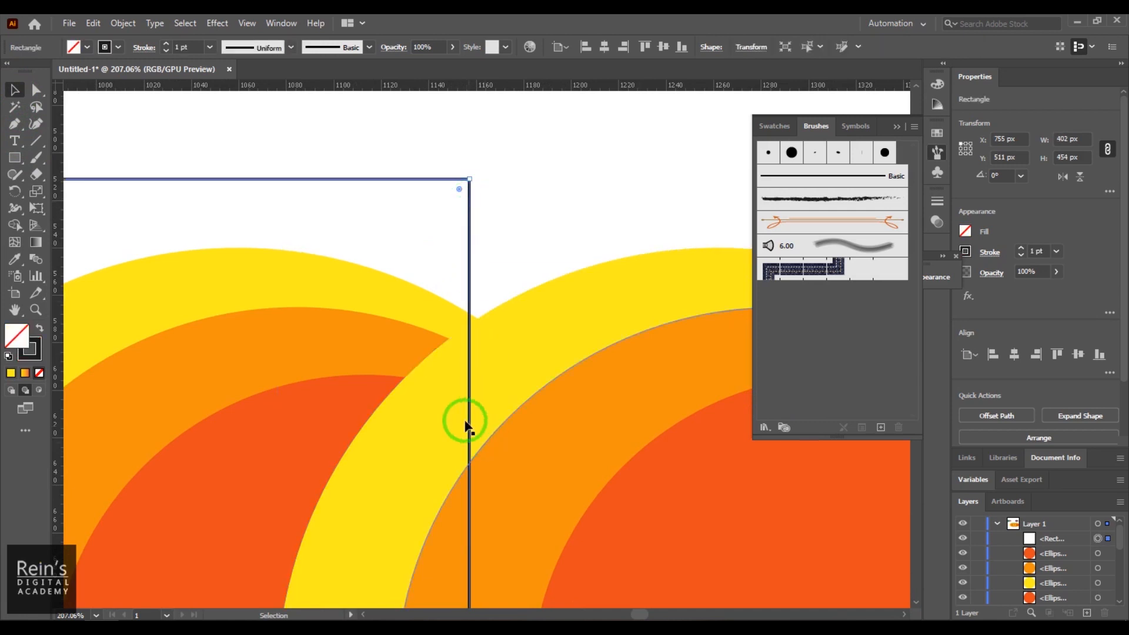
{"action": "left_click_drag", "start_coordinate": [469, 178], "coordinate": [477, 180]}
{"action": "key", "text": "space"}
{"action": "left_click_drag", "start_coordinate": [248, 360], "coordinate": [870, 311]}
{"action": "left_click_drag", "start_coordinate": [76, 329], "coordinate": [356, 336]}
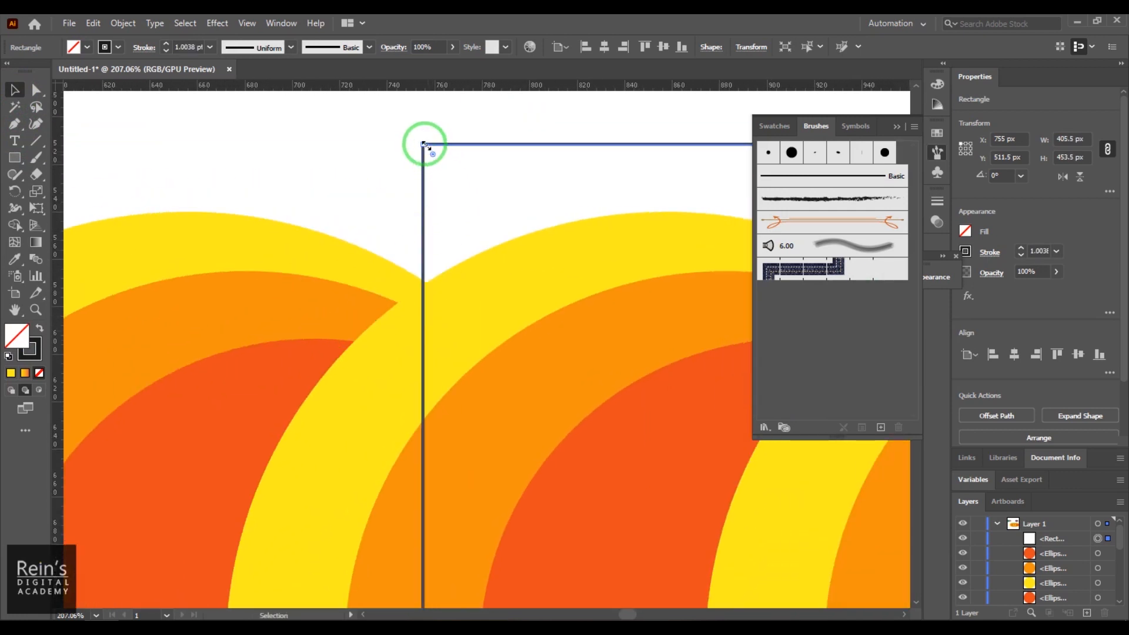
{"action": "left_click_drag", "start_coordinate": [422, 145], "coordinate": [431, 146]}
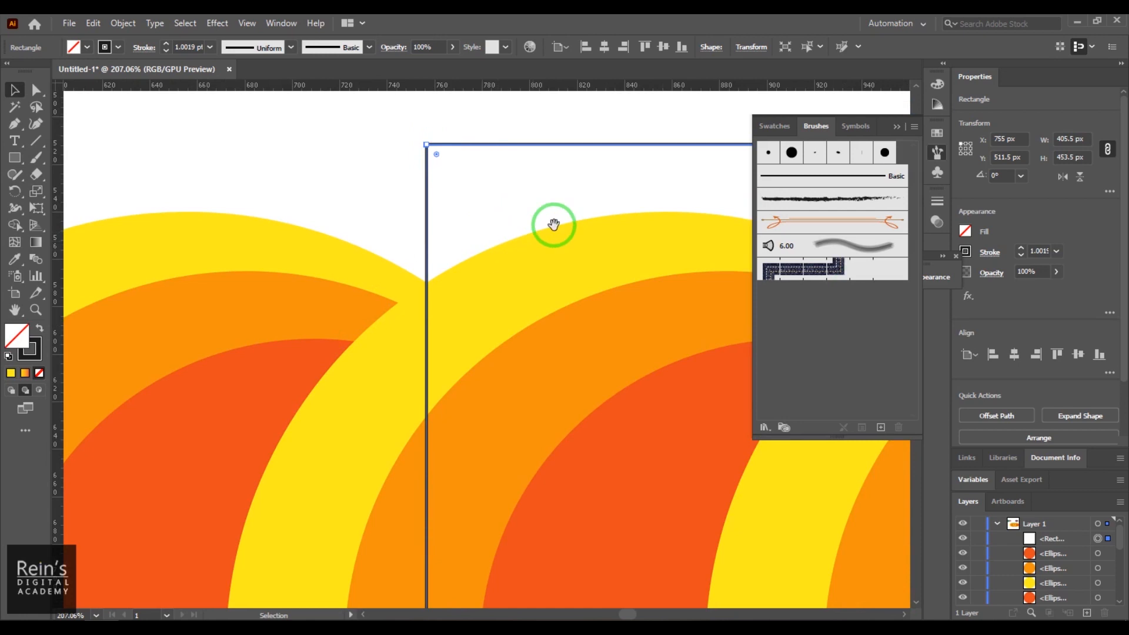
- Fit the rectangle's upper and lower edges to the yellow circles' top and bottom, making it about 371 px high
{"action": "key", "text": "space"}
{"action": "left_click_drag", "start_coordinate": [554, 224], "coordinate": [454, 277]}
{"action": "left_click_drag", "start_coordinate": [419, 207], "coordinate": [416, 277]}
{"action": "key", "text": "space"}
{"action": "left_click_drag", "start_coordinate": [483, 432], "coordinate": [477, 32]}
{"action": "mouse_move", "coordinate": [419, 448]}
{"action": "left_mouse_down"}
{"action": "mouse_move", "coordinate": [417, 319]}
{"action": "mouse_move", "coordinate": [409, 468]}
{"action": "left_mouse_up"}
{"action": "key", "text": "space"}
- Select the rectangle with all the circles and use Shape Builder to remove every region outside the rectangle's left edge
{"action": "key", "text": "ctrl+minus"}
{"action": "key", "text": "ctrl+minus"}
{"action": "key", "text": "ctrl+minus"}
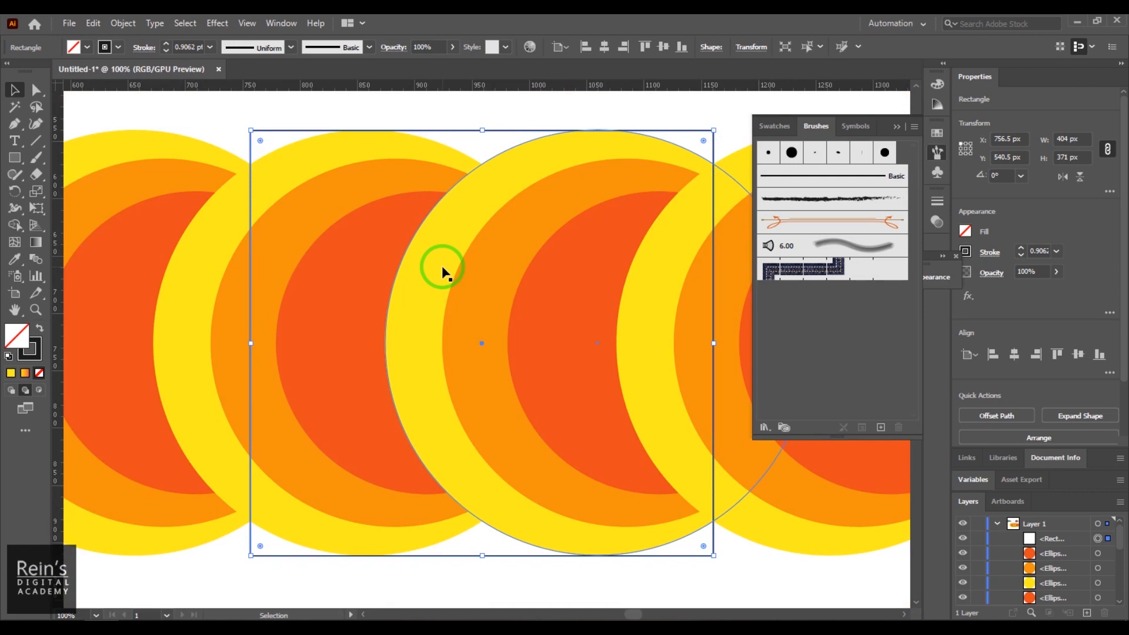
{"action": "key", "text": "ctrl+minus"}
{"action": "key", "text": "ctrl+minus"}
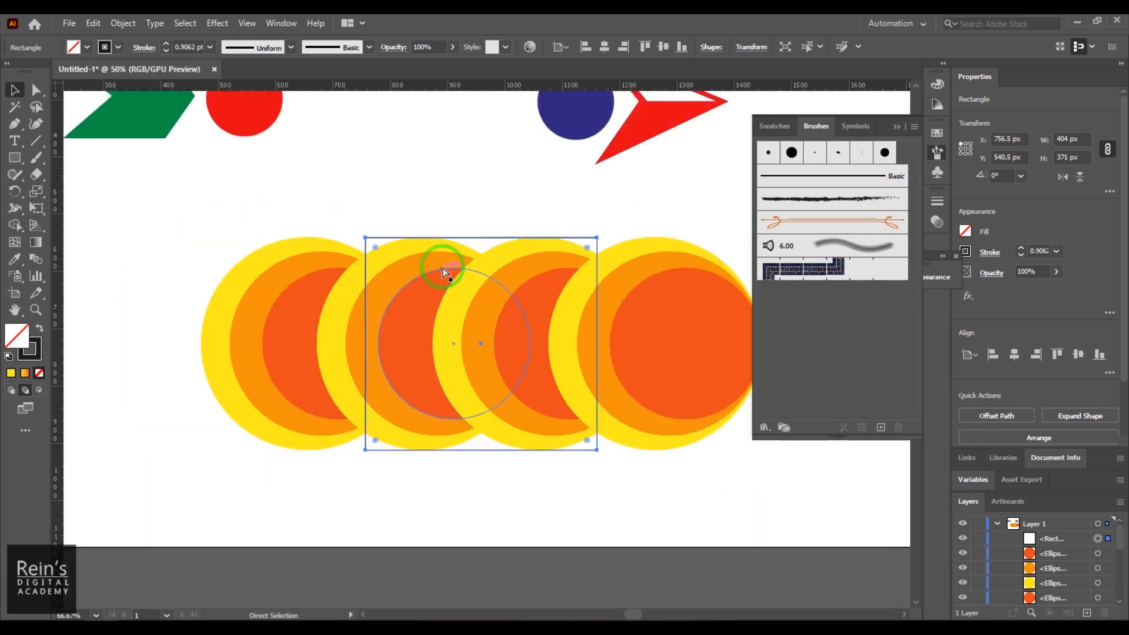
{"action": "left_click_drag", "start_coordinate": [529, 362], "coordinate": [446, 374]}
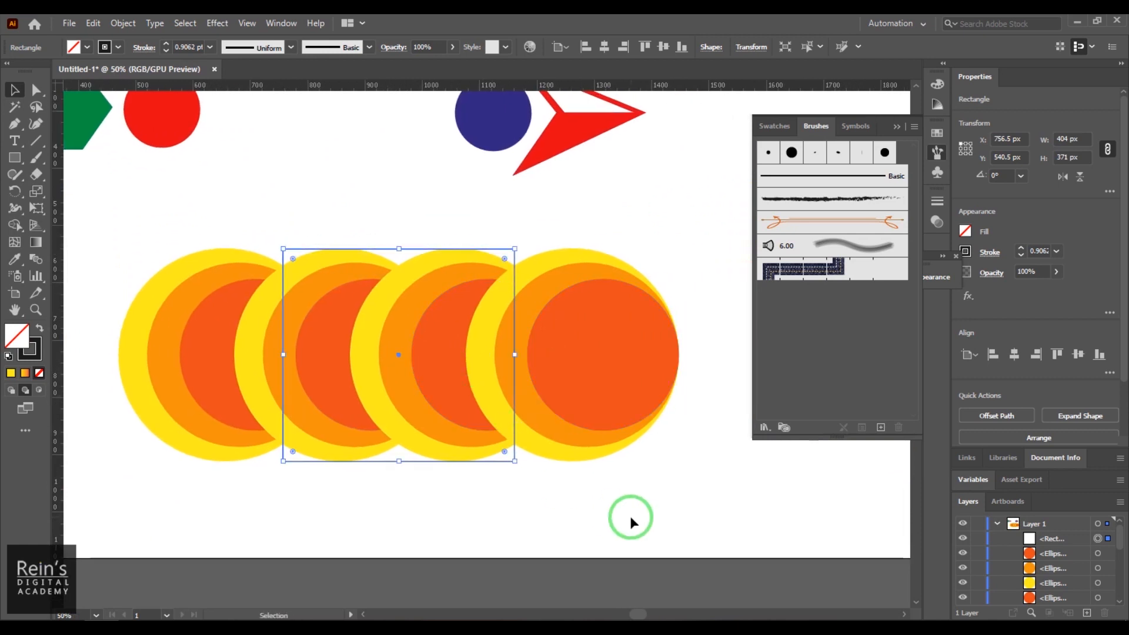
{"action": "left_click", "coordinate": [630, 519]}
{"action": "left_click_drag", "start_coordinate": [616, 436], "coordinate": [668, 476]}
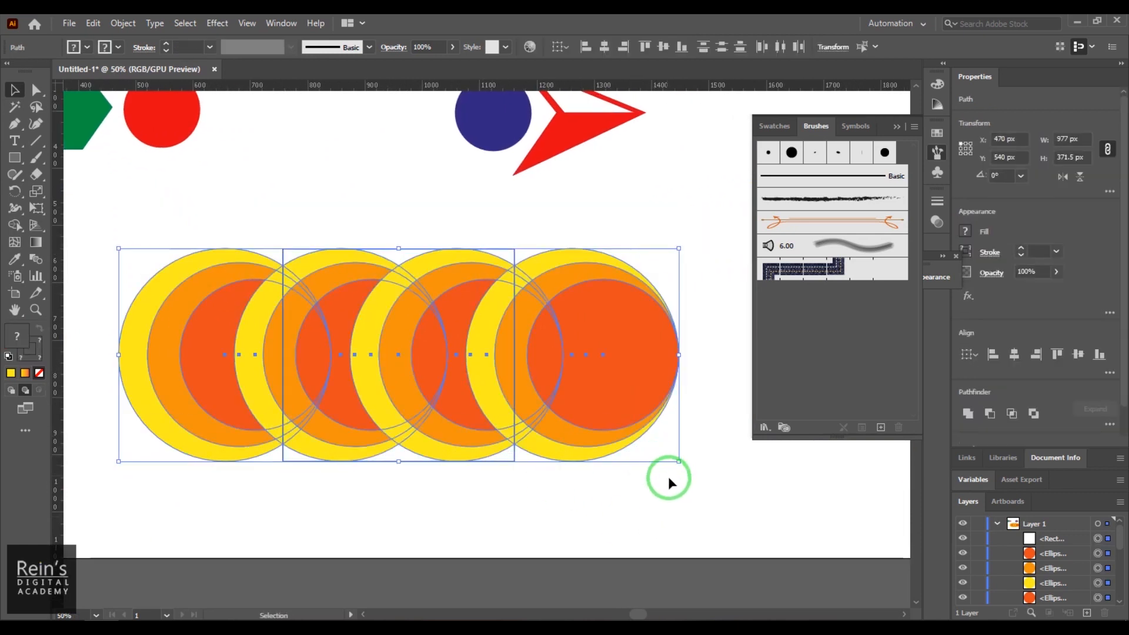
{"action": "left_click", "coordinate": [17, 229]}
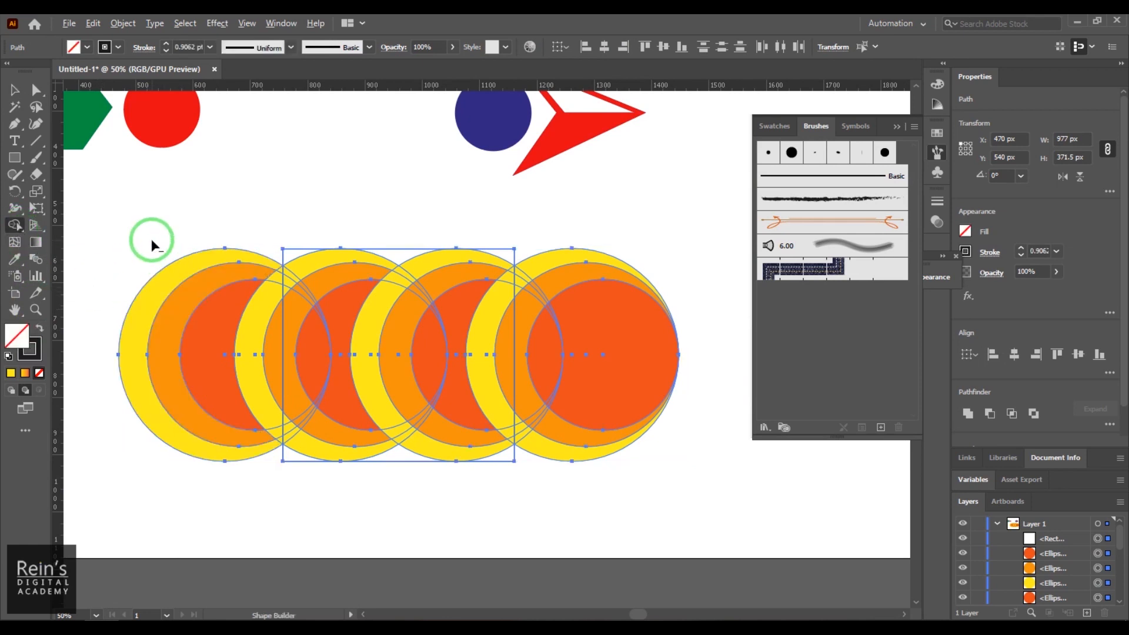
{"action": "left_click", "coordinate": [144, 317], "text": "alt"}
{"action": "left_click", "coordinate": [172, 328], "text": "alt"}
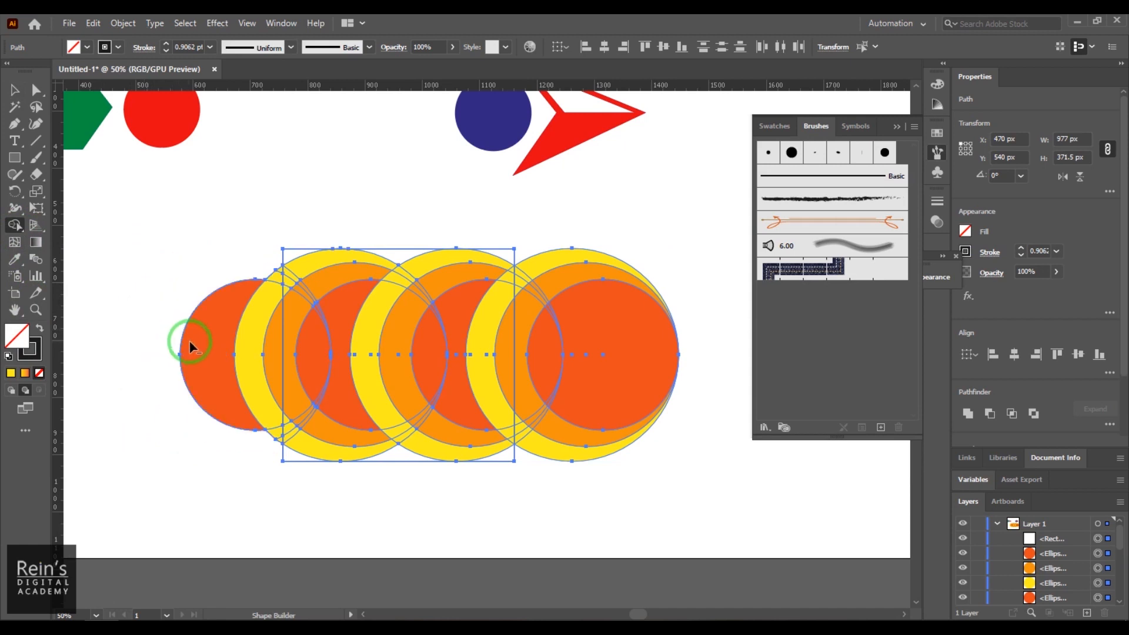
{"action": "left_click", "coordinate": [194, 343], "text": "alt"}
{"action": "left_click", "coordinate": [243, 354], "text": "alt"}
{"action": "left_click", "coordinate": [267, 355], "text": "alt"}
{"action": "left_click", "coordinate": [275, 427], "text": "alt"}
{"action": "mouse_move", "coordinate": [218, 253]}
{"action": "left_mouse_down"}
{"action": "mouse_move", "coordinate": [257, 345]}
{"action": "mouse_move", "coordinate": [270, 440]}
{"action": "mouse_move", "coordinate": [282, 444]}
{"action": "left_mouse_up"}
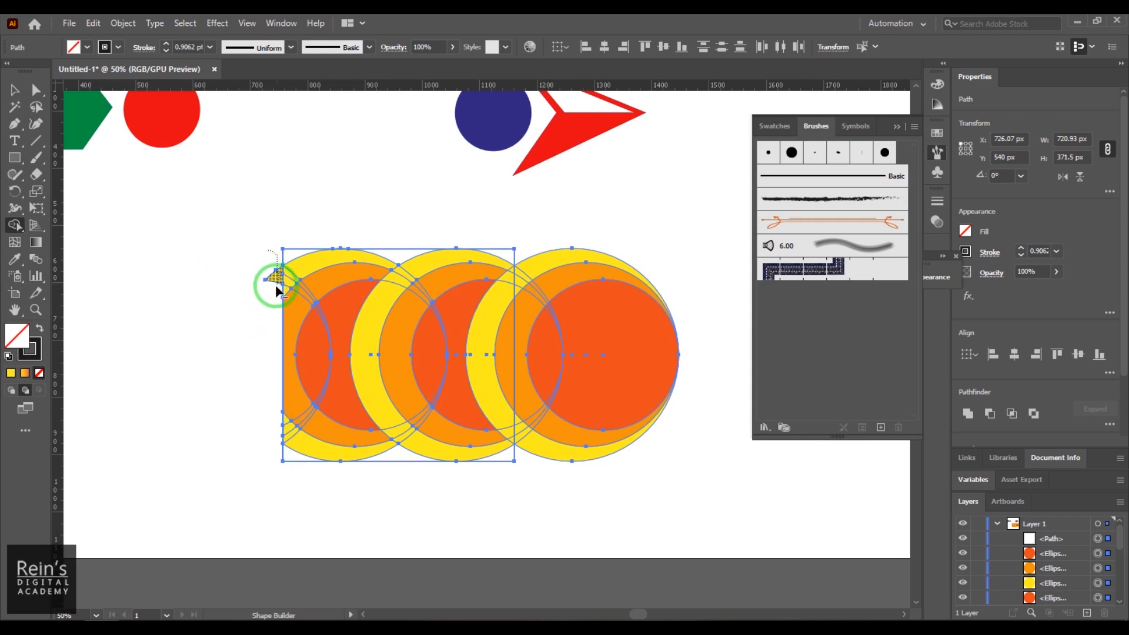
- Remove all circle regions and leftover fragments outside the rectangle's right edge with Shape Builder
{"action": "mouse_move", "coordinate": [523, 238]}
{"action": "left_mouse_down"}
{"action": "mouse_move", "coordinate": [544, 471]}
{"action": "mouse_move", "coordinate": [564, 453]}
{"action": "left_mouse_up"}
{"action": "mouse_move", "coordinate": [562, 222]}
{"action": "left_mouse_down"}
{"action": "mouse_move", "coordinate": [613, 399]}
{"action": "mouse_move", "coordinate": [556, 348]}
{"action": "left_mouse_up"}
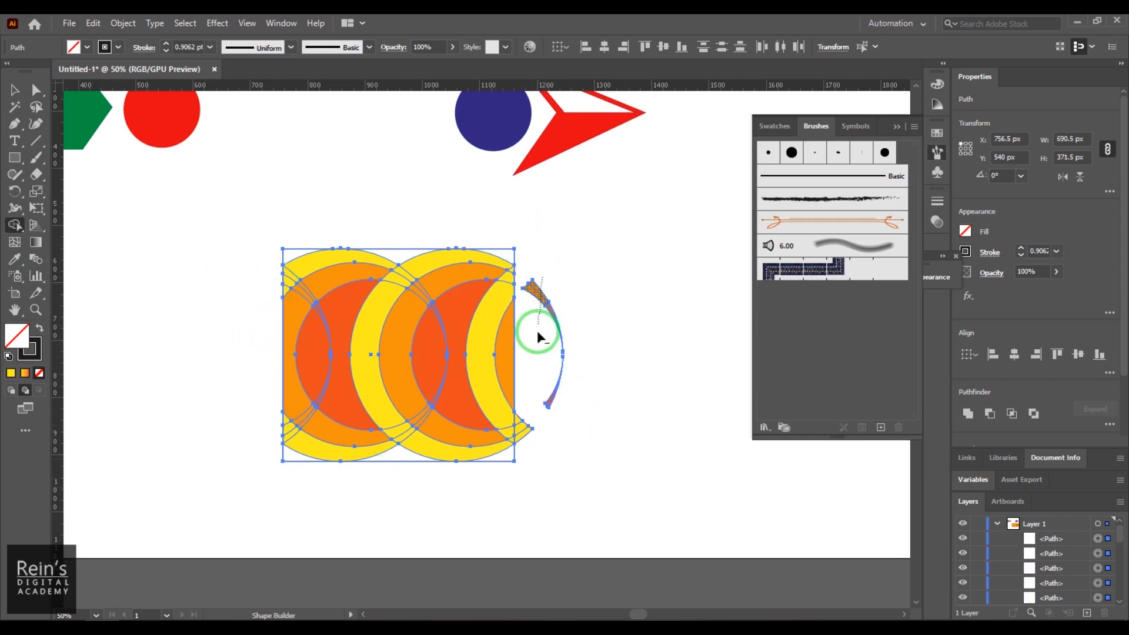
{"action": "left_click", "coordinate": [554, 363], "text": "alt"}
{"action": "left_click", "coordinate": [525, 451], "text": "alt"}
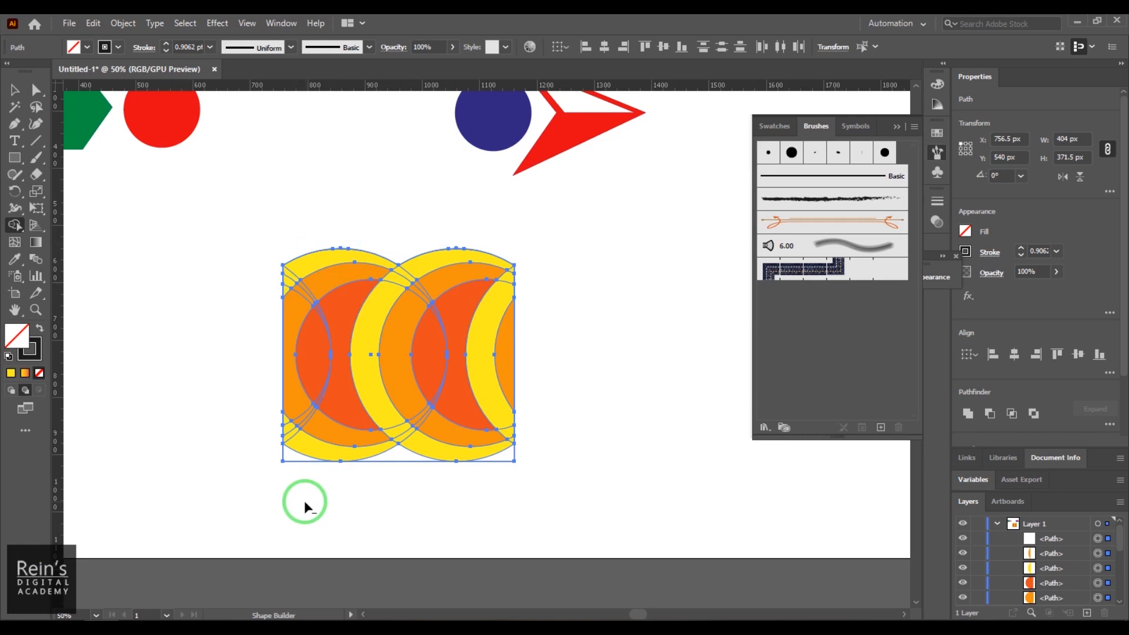
- Remove the two leftover regions at the rectangle's lower corners with Shape Builder
{"action": "left_click", "coordinate": [286, 455], "text": "alt"}
{"action": "left_click", "coordinate": [513, 460], "text": "alt"}
{"action": "left_click", "coordinate": [15, 89]}
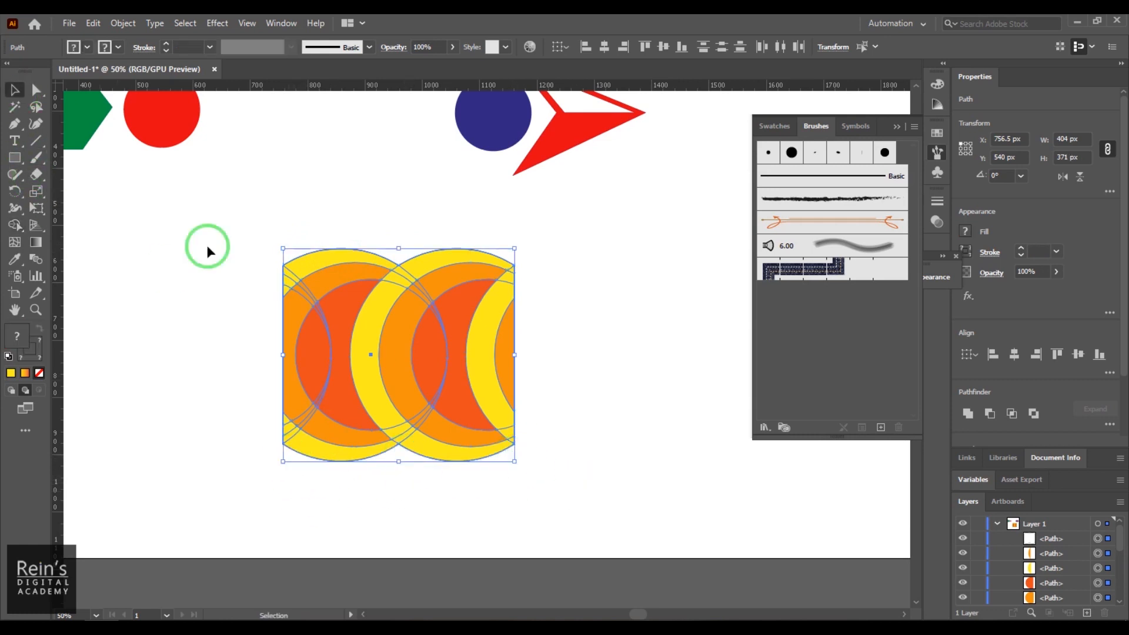
- Select the whole trimmed tile and place a copy flush against its right edge
{"action": "left_click", "coordinate": [227, 403]}
{"action": "left_click_drag", "start_coordinate": [208, 227], "coordinate": [604, 498]}
{"action": "left_click_drag", "start_coordinate": [389, 367], "coordinate": [613, 375]}
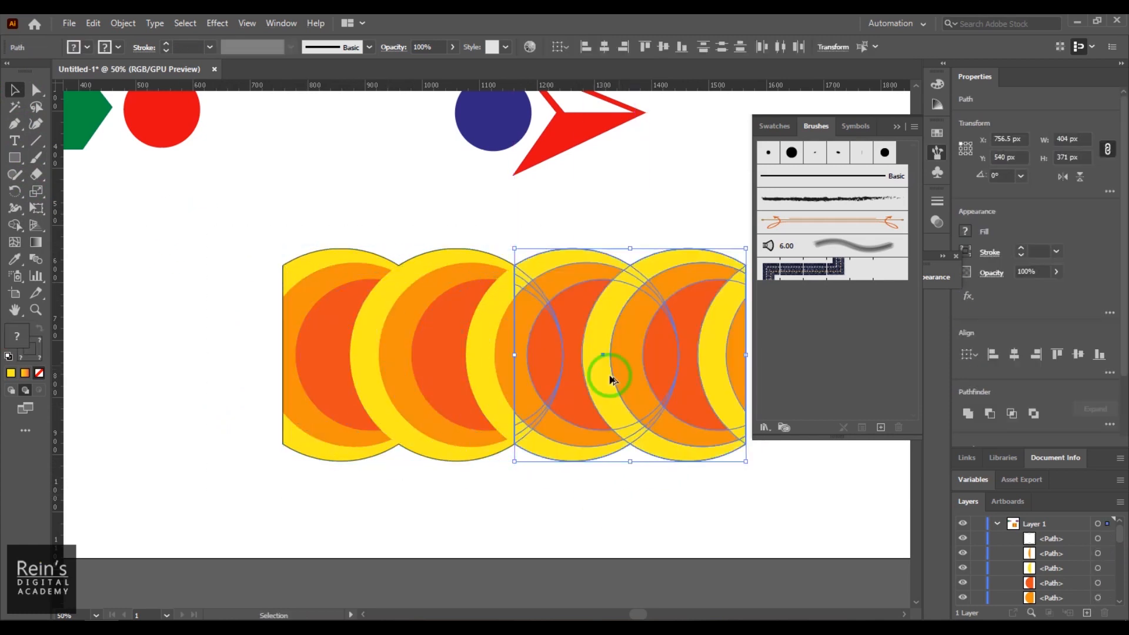
- Delete the adjoining copy, keeping only the original trimmed tile
{"action": "left_click", "coordinate": [608, 542]}
{"action": "left_click_drag", "start_coordinate": [579, 526], "coordinate": [500, 524]}
{"action": "left_click_drag", "start_coordinate": [476, 254], "coordinate": [720, 529]}
{"action": "key", "text": "Delete"}
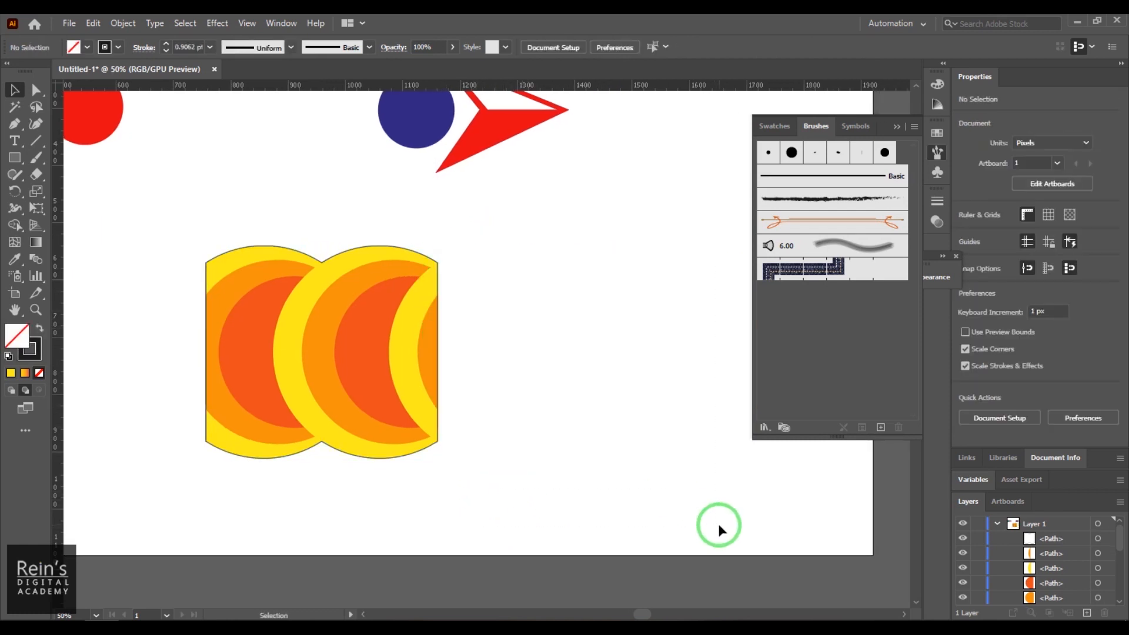
- Select all pieces of the trimmed tile and set their stroke to None
{"action": "left_click_drag", "start_coordinate": [289, 322], "coordinate": [514, 493]}
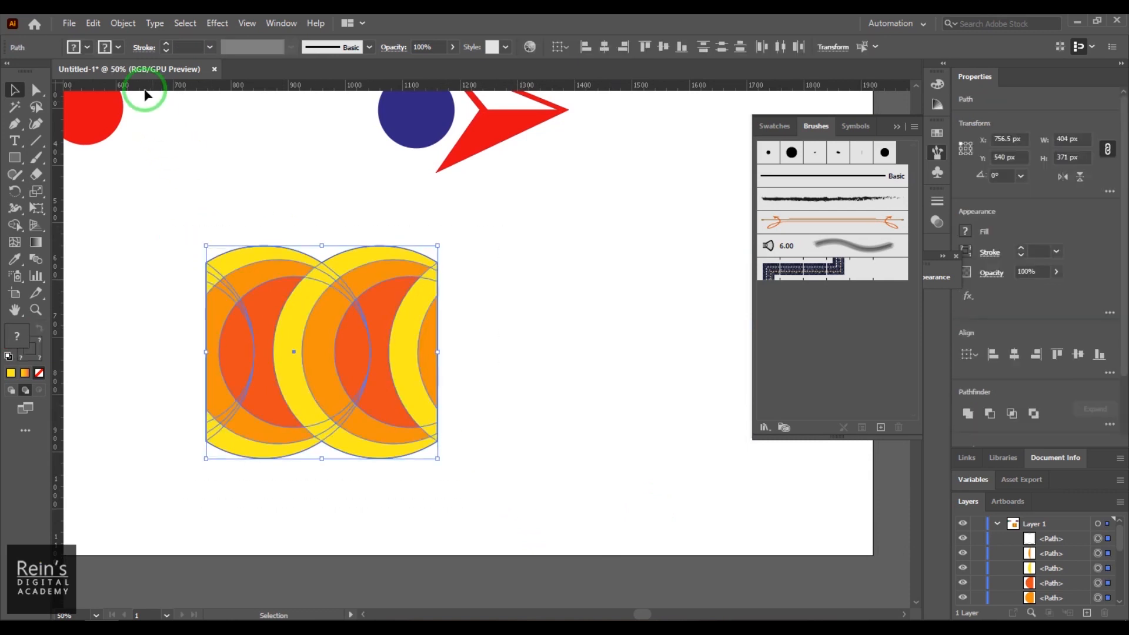
{"action": "left_click", "coordinate": [103, 48]}
{"action": "left_click", "coordinate": [10, 71]}
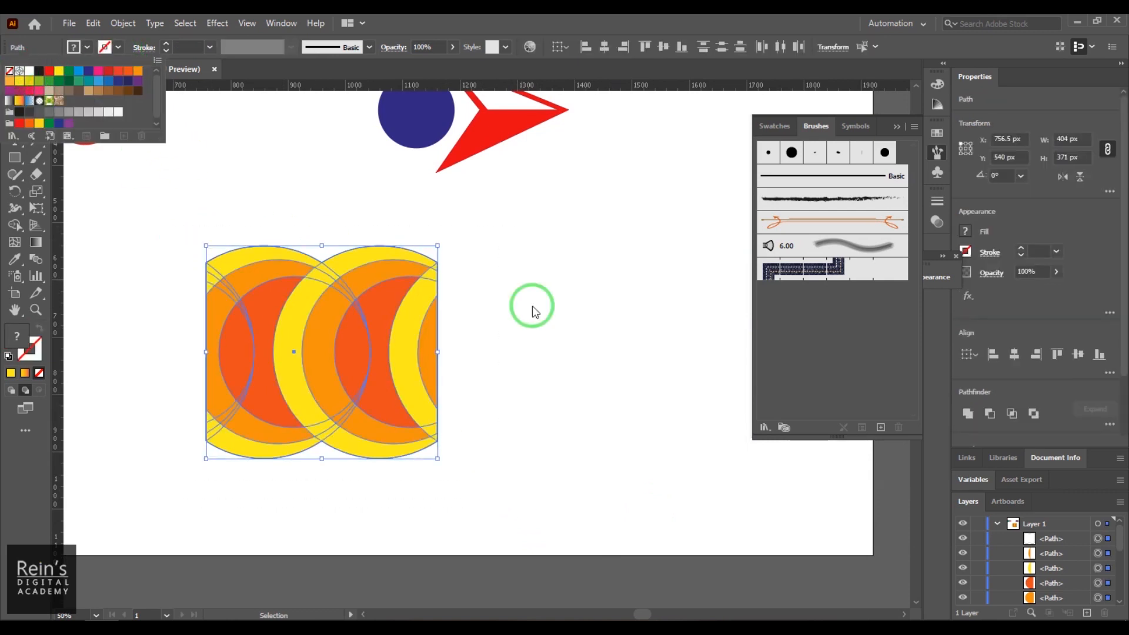
{"action": "left_click", "coordinate": [656, 353]}
- Duplicate the strokeless tile and place the copy directly against the original's right edge
{"action": "scroll", "coordinate": [590, 348], "scroll_direction": "left", "scroll_amount": 3}
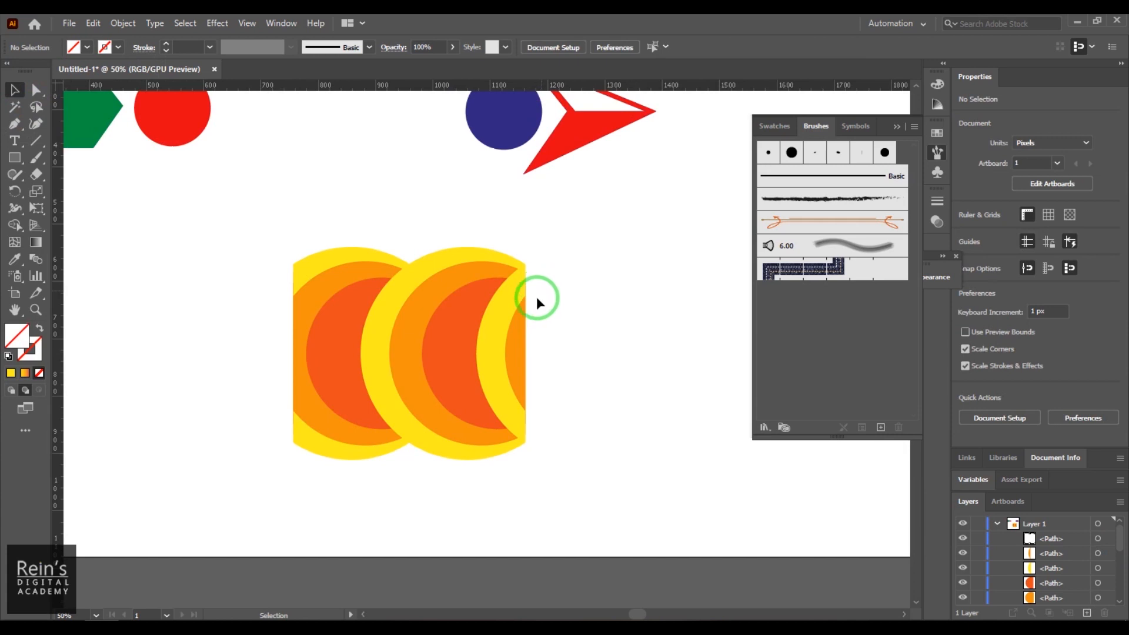
{"action": "left_click", "coordinate": [517, 372]}
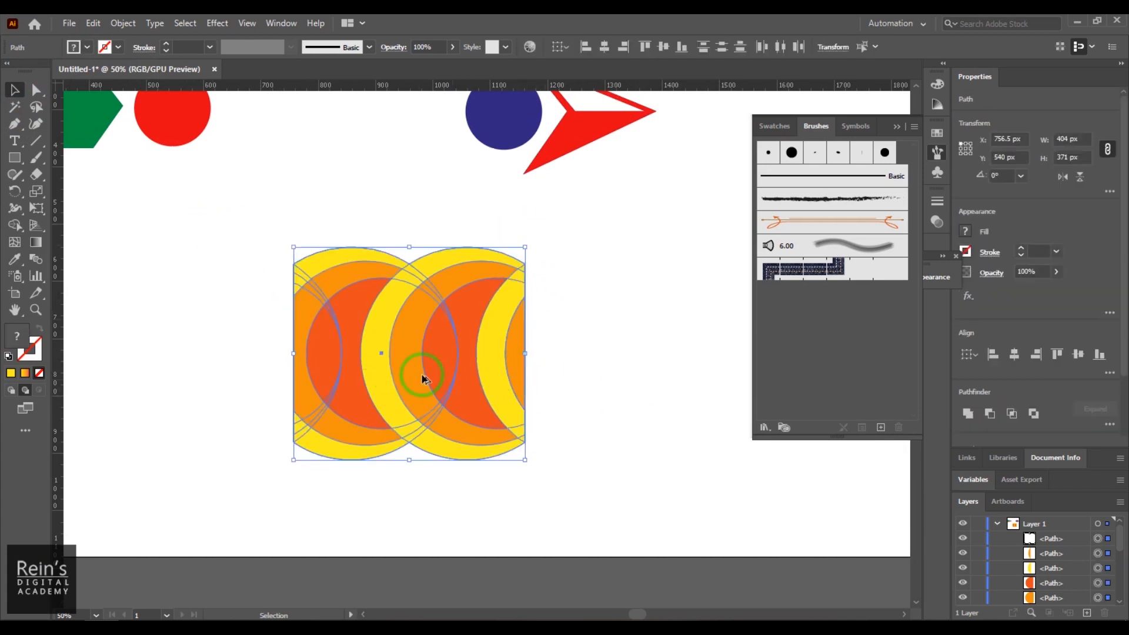
{"action": "left_click_drag", "start_coordinate": [391, 373], "coordinate": [625, 374]}
{"action": "left_click", "coordinate": [606, 473]}
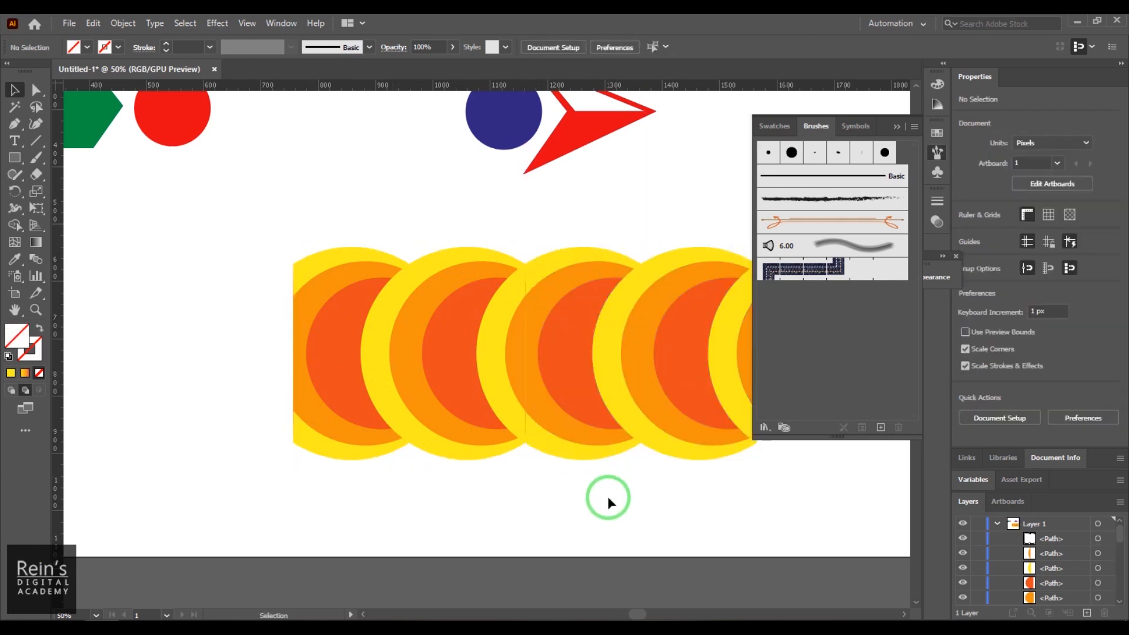
- Move the copied tile away from the original, leaving a gap between their adjoining edges
{"action": "left_click_drag", "start_coordinate": [609, 499], "coordinate": [513, 498]}
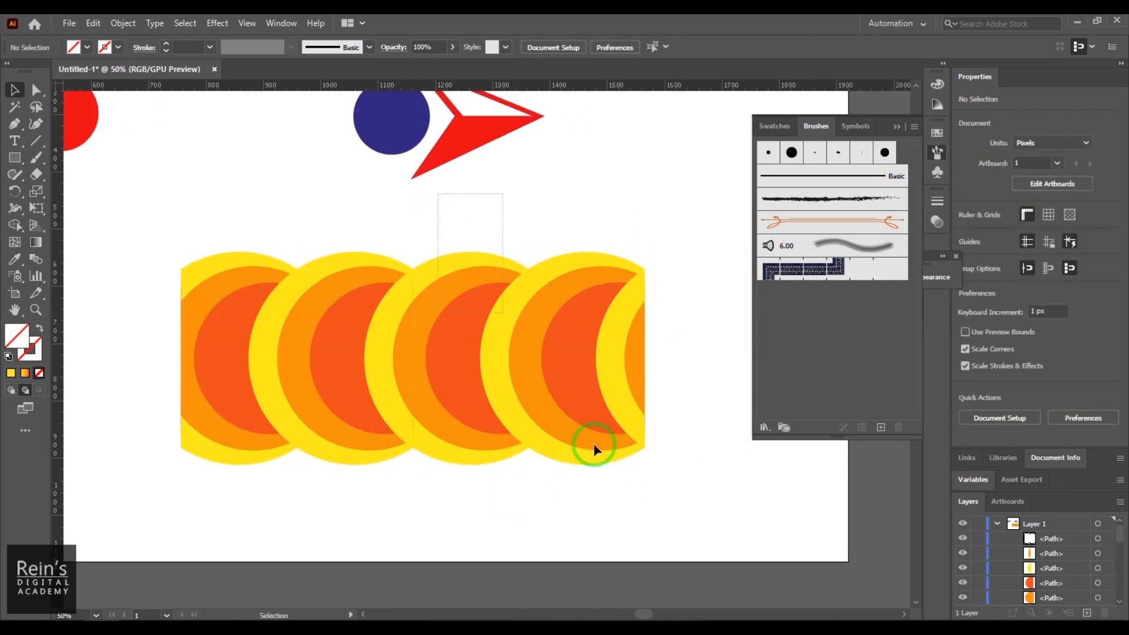
{"action": "left_click", "coordinate": [593, 445]}
{"action": "key", "text": "z"}
{"action": "left_click_drag", "start_coordinate": [427, 391], "coordinate": [630, 504]}
{"action": "left_click", "coordinate": [17, 91]}
{"action": "left_click_drag", "start_coordinate": [395, 285], "coordinate": [442, 301]}
{"action": "left_click", "coordinate": [470, 322]}
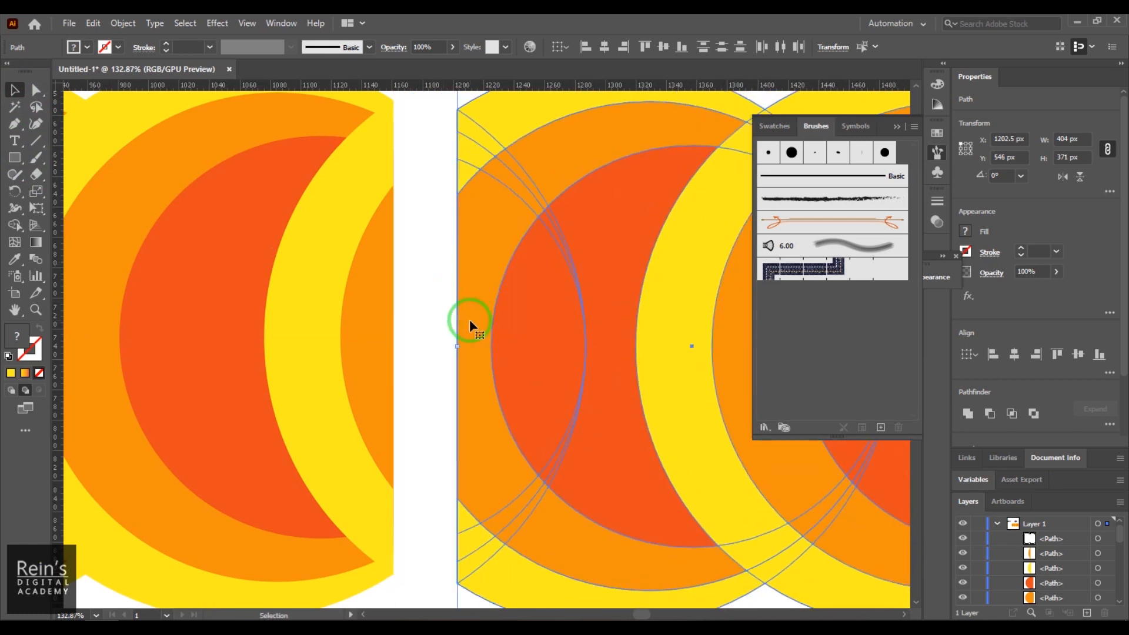
{"action": "key", "text": "ctrl+minus"}
{"action": "key", "text": "ctrl+minus"}
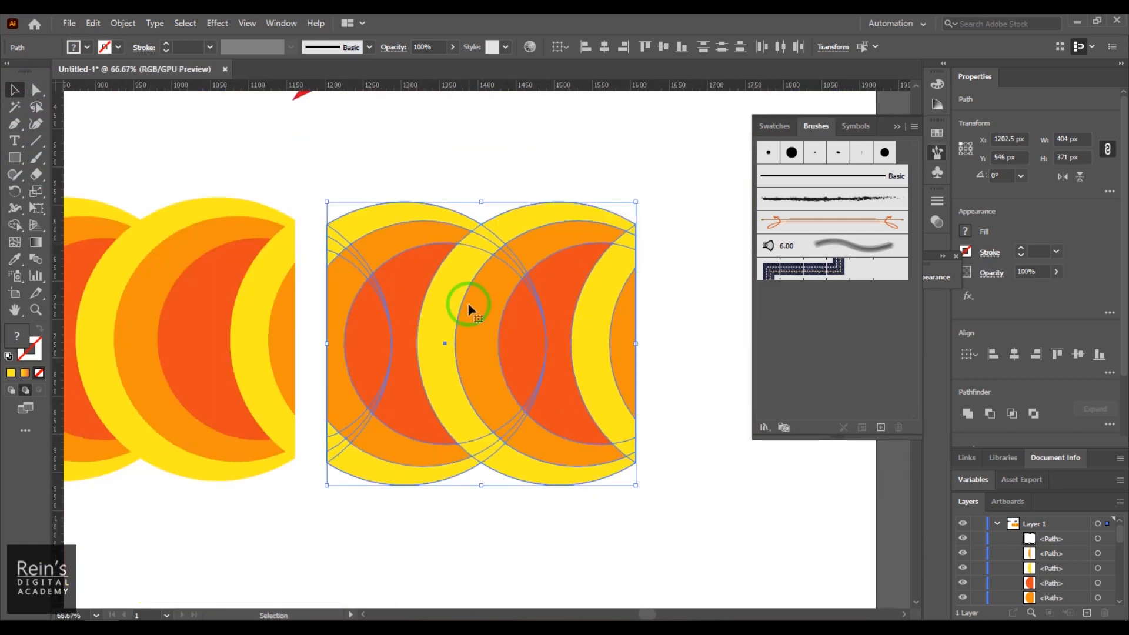
- Select all pieces of the separated tile copy and delete them
{"action": "left_click", "coordinate": [318, 179]}
{"action": "left_click_drag", "start_coordinate": [319, 178], "coordinate": [730, 552]}
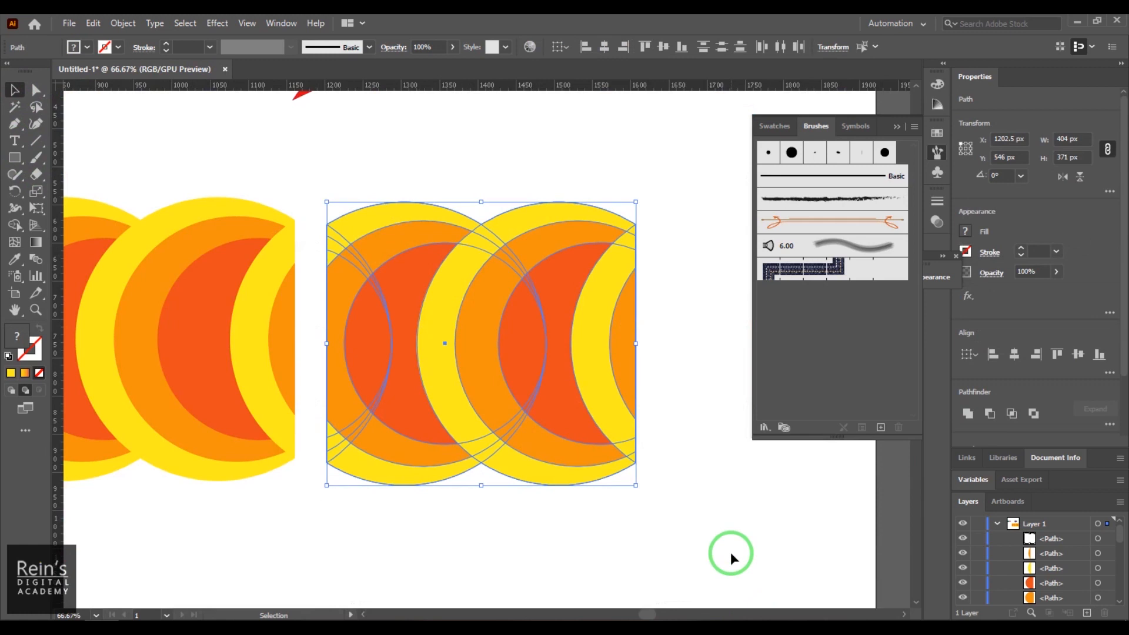
{"action": "key", "text": "Delete"}
- Examine the tile's right edge up close where the yellow and orange pieces are cut
{"action": "key", "text": "z"}
{"action": "left_click_drag", "start_coordinate": [258, 220], "coordinate": [687, 470]}
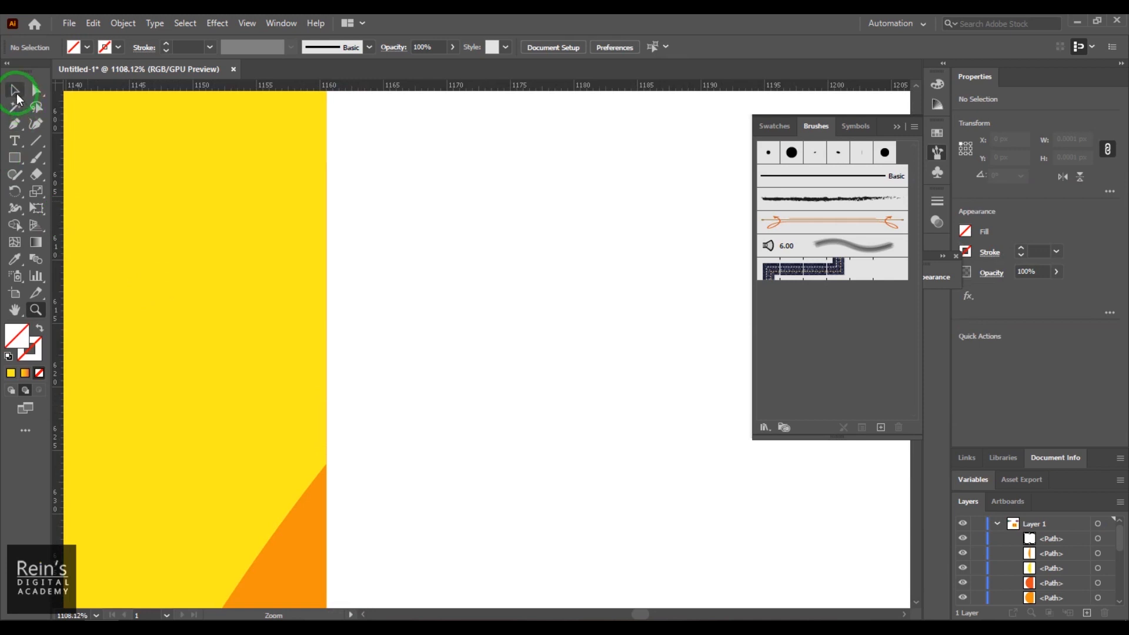
{"action": "left_click", "coordinate": [17, 91]}
{"action": "left_click_drag", "start_coordinate": [213, 329], "coordinate": [296, 436]}
{"action": "key", "text": "ctrl+z"}
{"action": "left_click", "coordinate": [519, 471]}
{"action": "left_click_drag", "start_coordinate": [327, 391], "coordinate": [355, 572]}
{"action": "left_click_drag", "start_coordinate": [363, 343], "coordinate": [360, 111]}
{"action": "left_click_drag", "start_coordinate": [371, 367], "coordinate": [362, 281]}
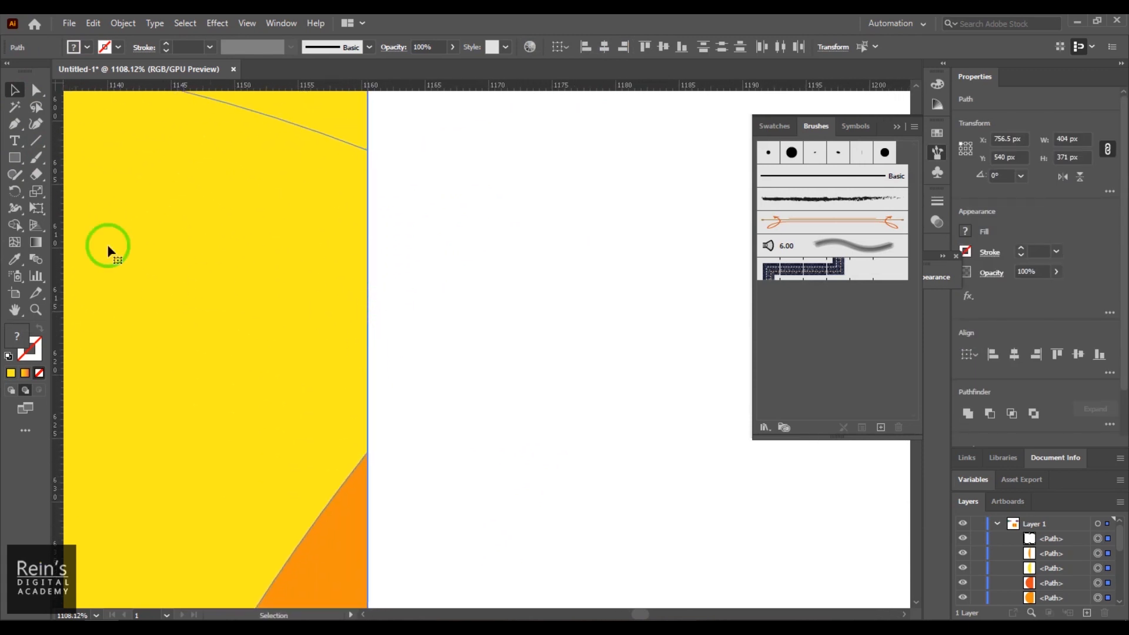
- Try to clean up the thin line along the tile's right edge with Shape Builder
{"action": "left_click", "coordinate": [13, 225]}
{"action": "key", "text": "z"}
{"action": "left_click_drag", "start_coordinate": [385, 376], "coordinate": [722, 560]}
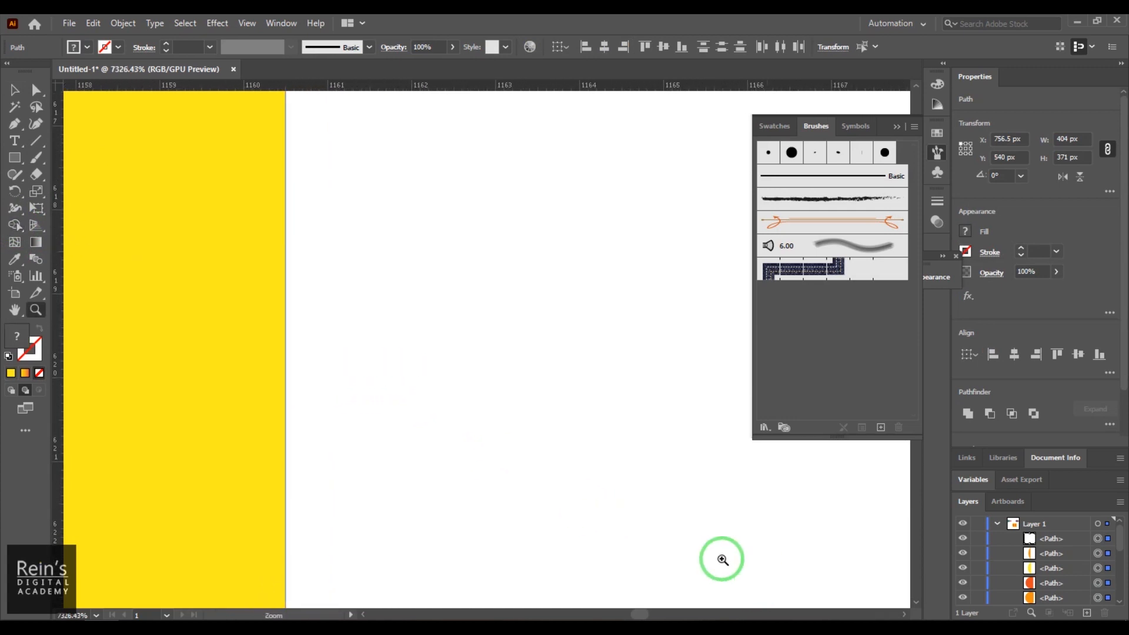
{"action": "left_click_drag", "start_coordinate": [397, 506], "coordinate": [510, 232]}
{"action": "left_click_drag", "start_coordinate": [453, 386], "coordinate": [451, 129]}
{"action": "left_click", "coordinate": [13, 141]}
{"action": "left_click", "coordinate": [15, 225]}
{"action": "left_click", "coordinate": [435, 315]}
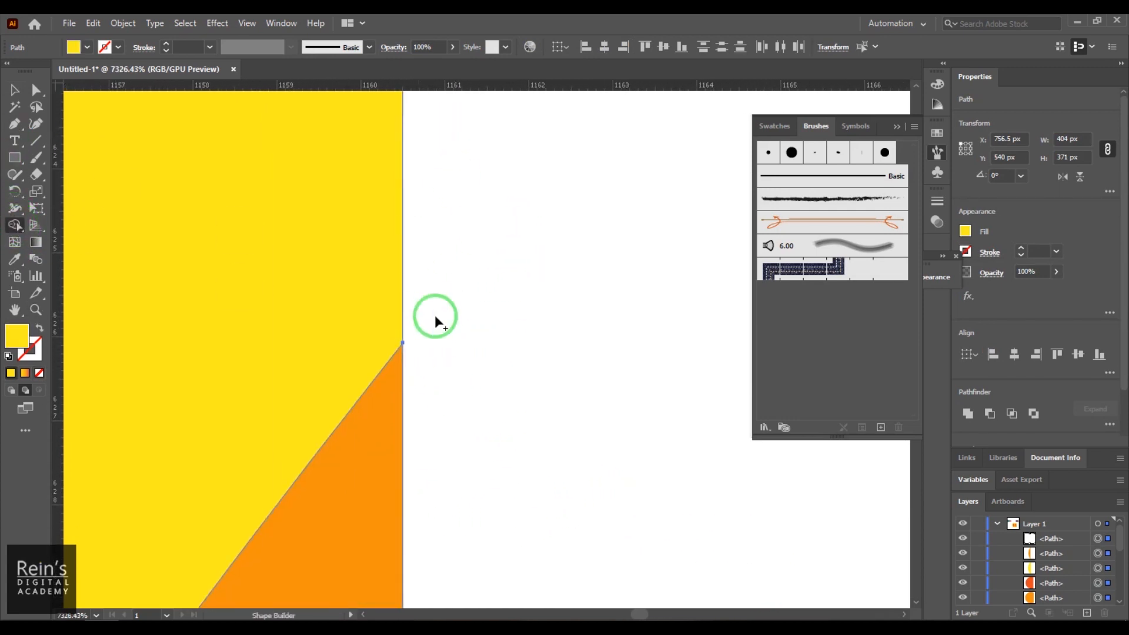
{"action": "left_click", "coordinate": [403, 300], "text": "ctrl"}
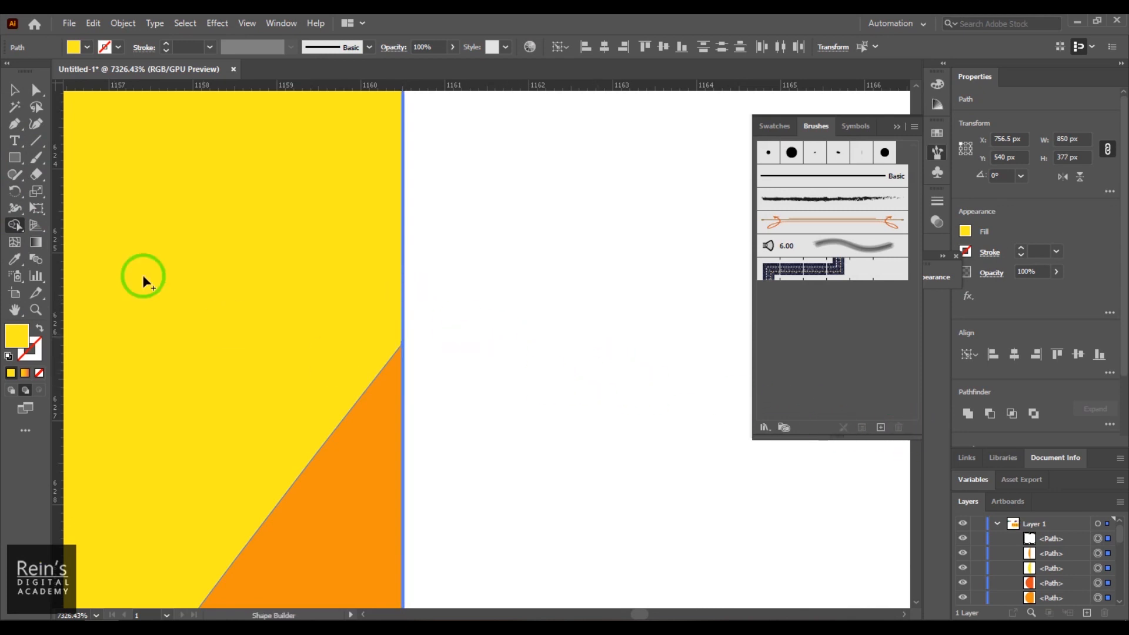
{"action": "left_click", "coordinate": [14, 90]}
{"action": "left_click", "coordinate": [623, 350]}
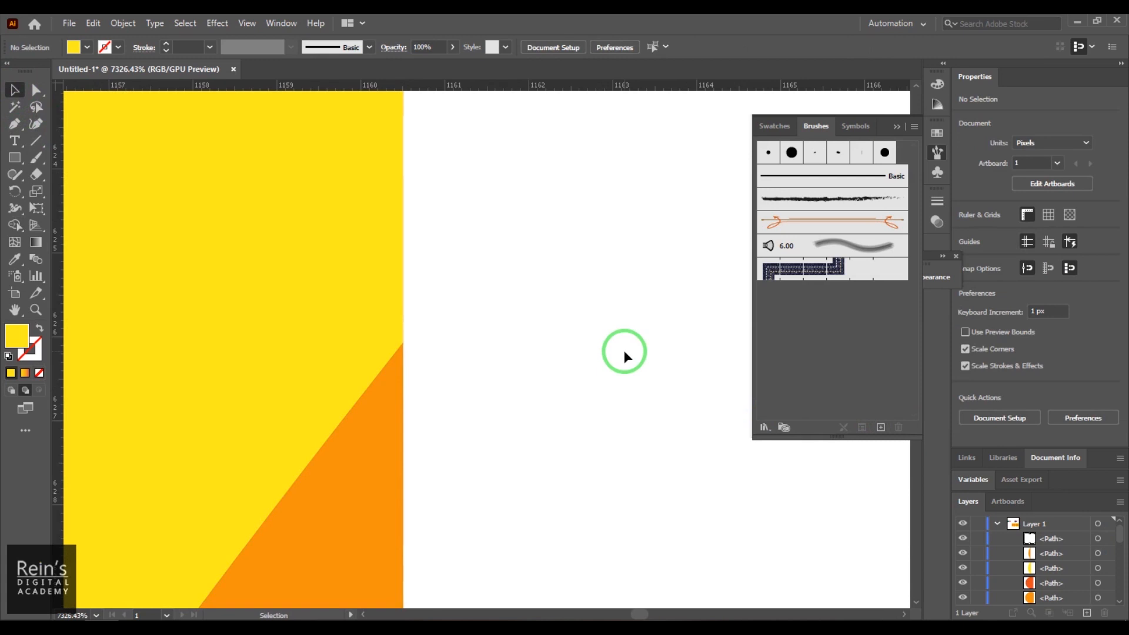
- Delete the second tile standing beside the original
{"action": "key", "text": "ctrl+minus"}
{"action": "key", "text": "ctrl+minus"}
{"action": "key", "text": "ctrl+minus"}
{"action": "key", "text": "ctrl+minus"}
{"action": "key", "text": "ctrl+minus"}
{"action": "key", "text": "ctrl+minus"}
{"action": "key", "text": "ctrl+minus"}
{"action": "key", "text": "ctrl+minus"}
{"action": "key", "text": "ctrl+minus"}
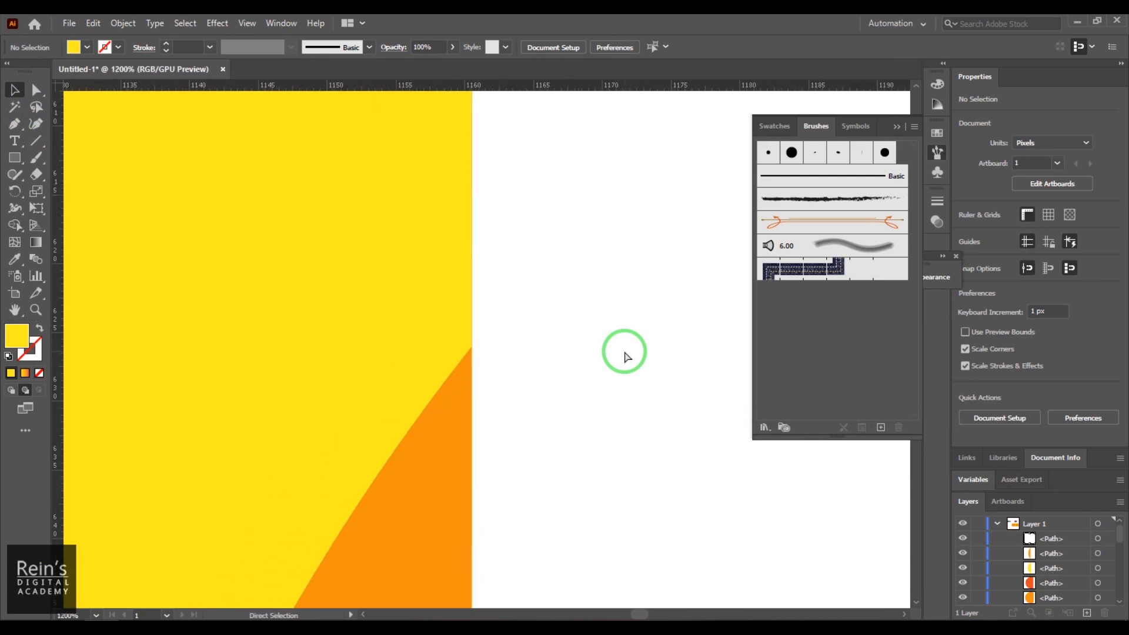
{"action": "key", "text": "ctrl+minus"}
{"action": "key", "text": "ctrl+minus"}
{"action": "key", "text": "ctrl+minus"}
{"action": "key", "text": "ctrl+minus"}
{"action": "key", "text": "ctrl+minus"}
{"action": "key", "text": "ctrl+minus"}
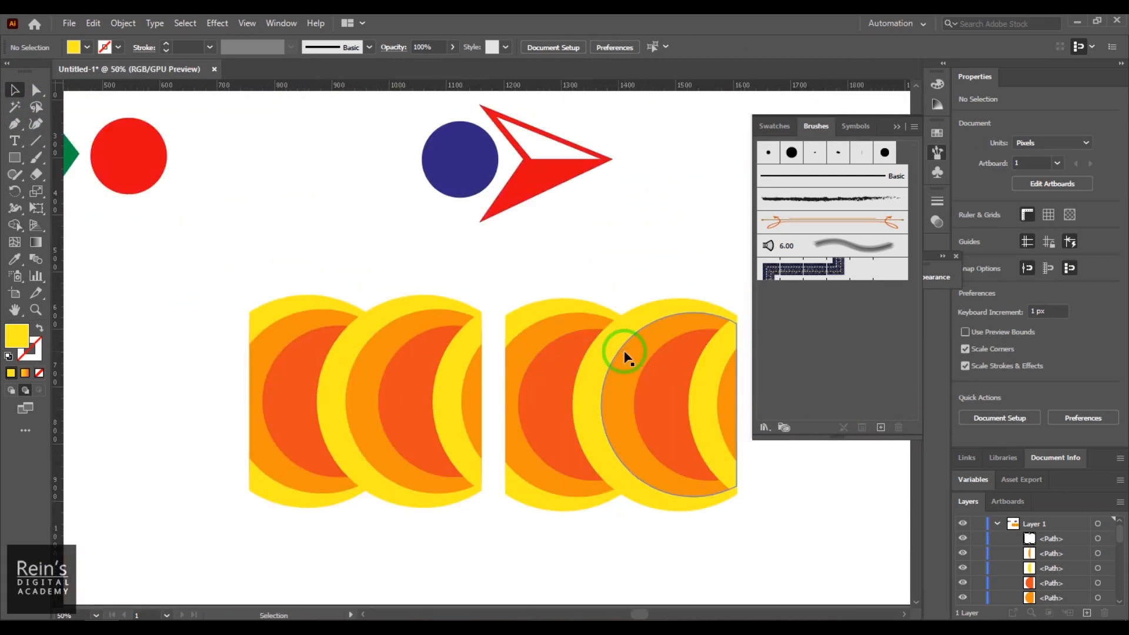
{"action": "left_click_drag", "start_coordinate": [776, 540], "coordinate": [807, 552]}
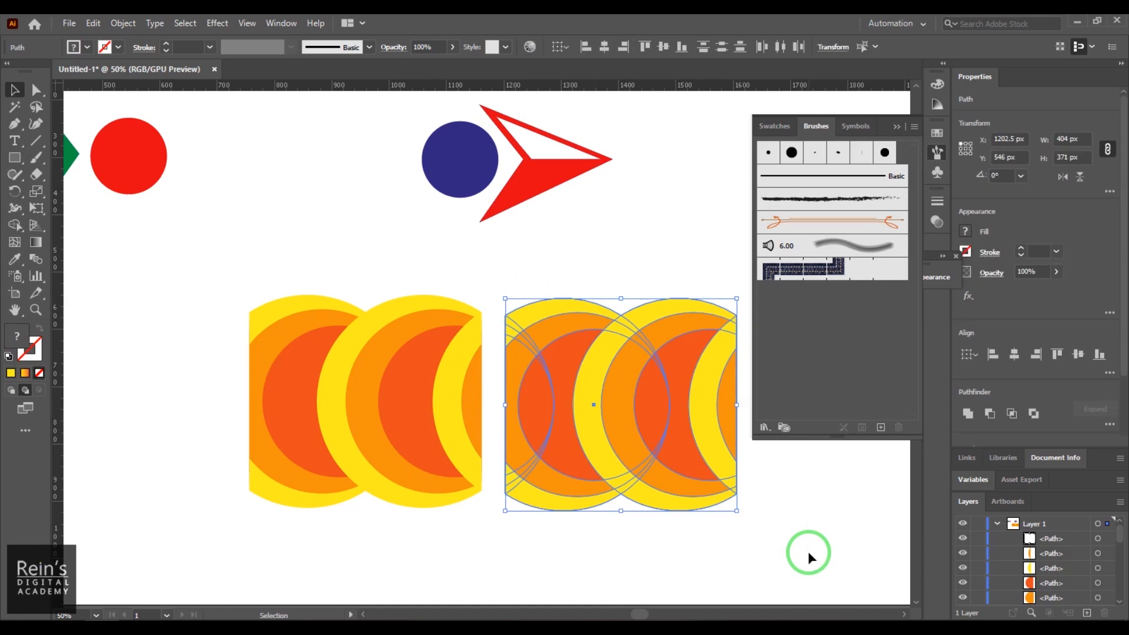
{"action": "key", "text": "Delete"}
- Try moving the yellow crescent at the tile's right edge with Direct Selection, and undo the change
{"action": "key", "text": "z"}
{"action": "left_click_drag", "start_coordinate": [434, 277], "coordinate": [760, 587]}
{"action": "left_click_drag", "start_coordinate": [686, 532], "coordinate": [592, 411]}
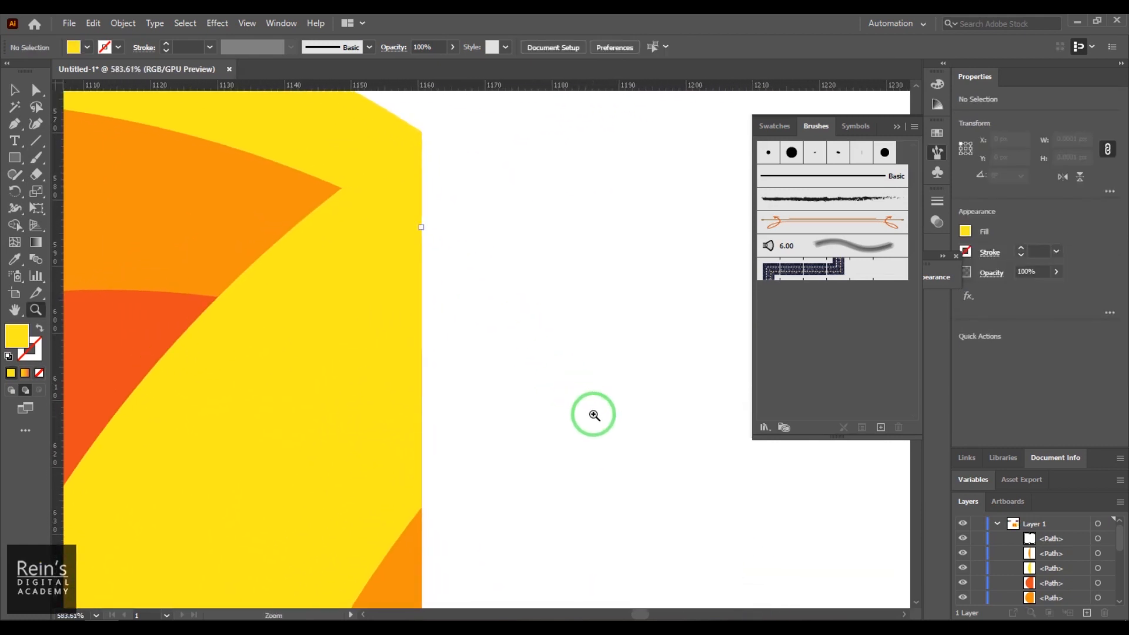
{"action": "left_click_drag", "start_coordinate": [416, 338], "coordinate": [524, 460]}
{"action": "left_click_drag", "start_coordinate": [534, 507], "coordinate": [491, 217]}
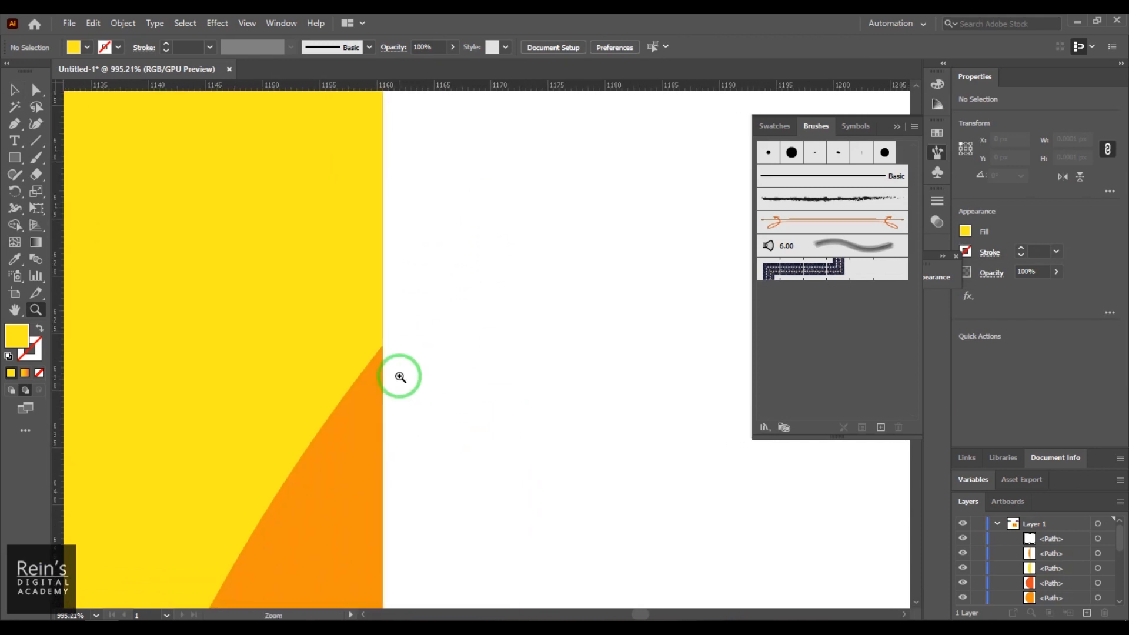
{"action": "left_click_drag", "start_coordinate": [398, 376], "coordinate": [635, 576]}
{"action": "left_click", "coordinate": [35, 90]}
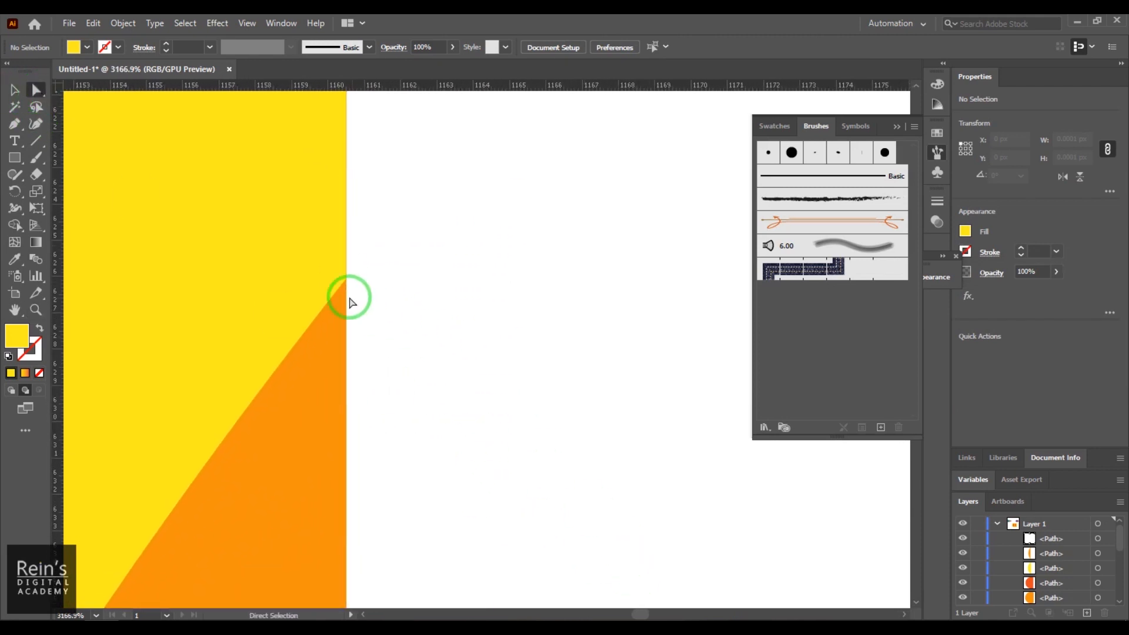
{"action": "left_click", "coordinate": [346, 287]}
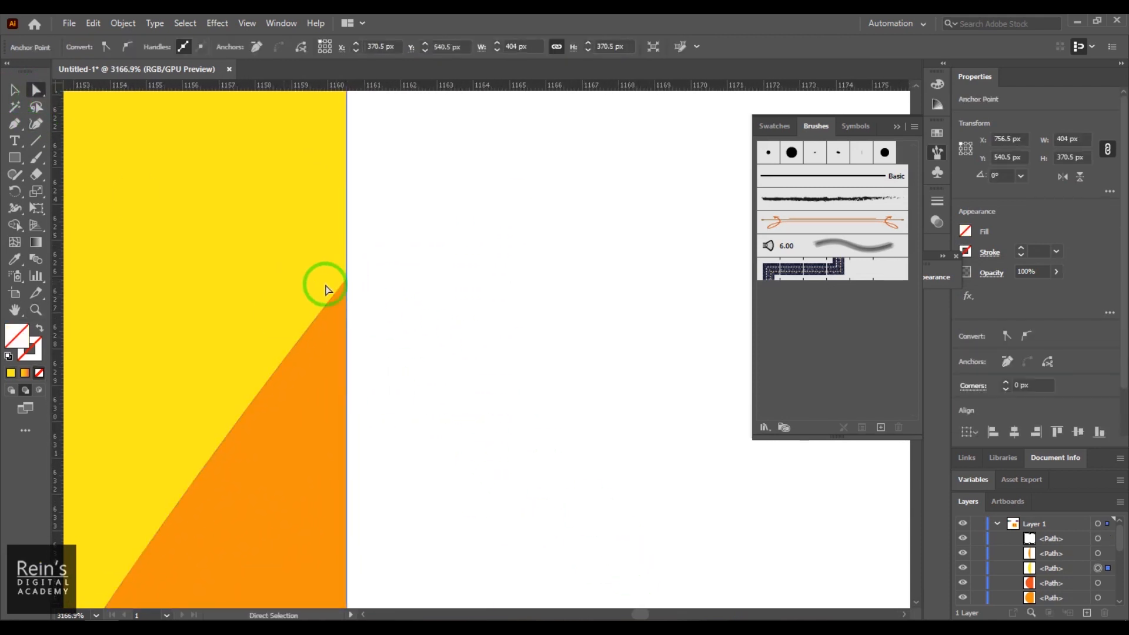
{"action": "left_click", "coordinate": [351, 281]}
{"action": "left_click", "coordinate": [376, 318]}
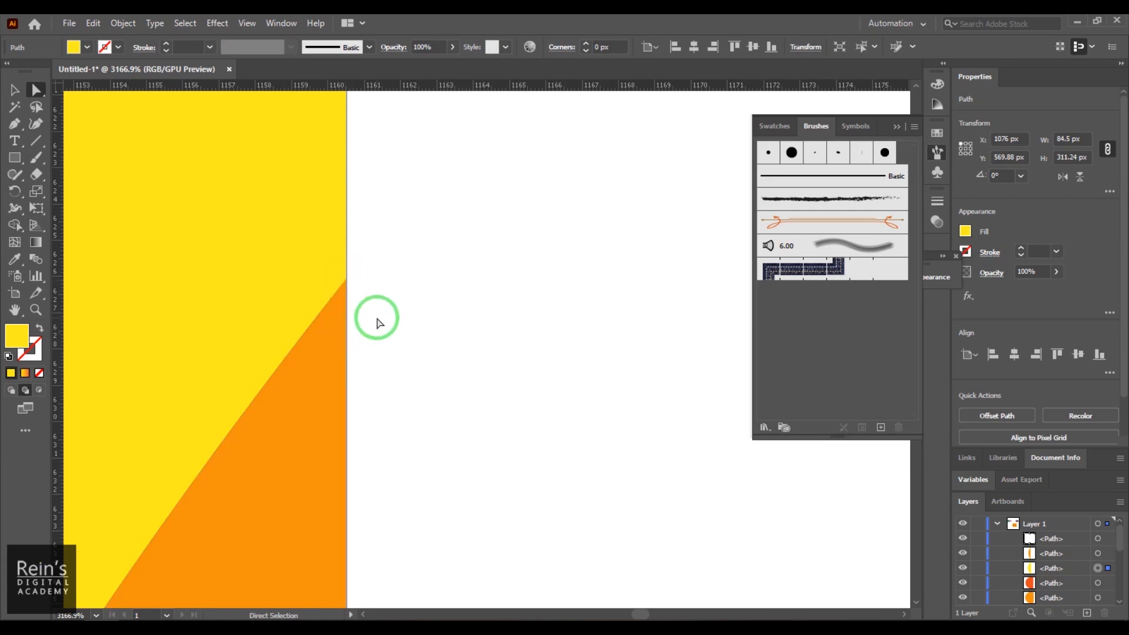
{"action": "left_click_drag", "start_coordinate": [345, 284], "coordinate": [371, 313]}
{"action": "key", "text": "ctrl+z"}
- Nudge the yellow crescent at the tile's right edge 1 px to the right
{"action": "key", "text": "ctrl+minus"}
{"action": "key", "text": "ctrl+minus"}
{"action": "key", "text": "ctrl+minus"}
{"action": "key", "text": "ctrl+minus"}
{"action": "key", "text": "ctrl+minus"}
{"action": "key", "text": "ctrl+minus"}
{"action": "key", "text": "ctrl+minus"}
{"action": "key", "text": "ctrl+minus"}
{"action": "key", "text": "ctrl+minus"}
{"action": "key", "text": "ctrl+minus"}
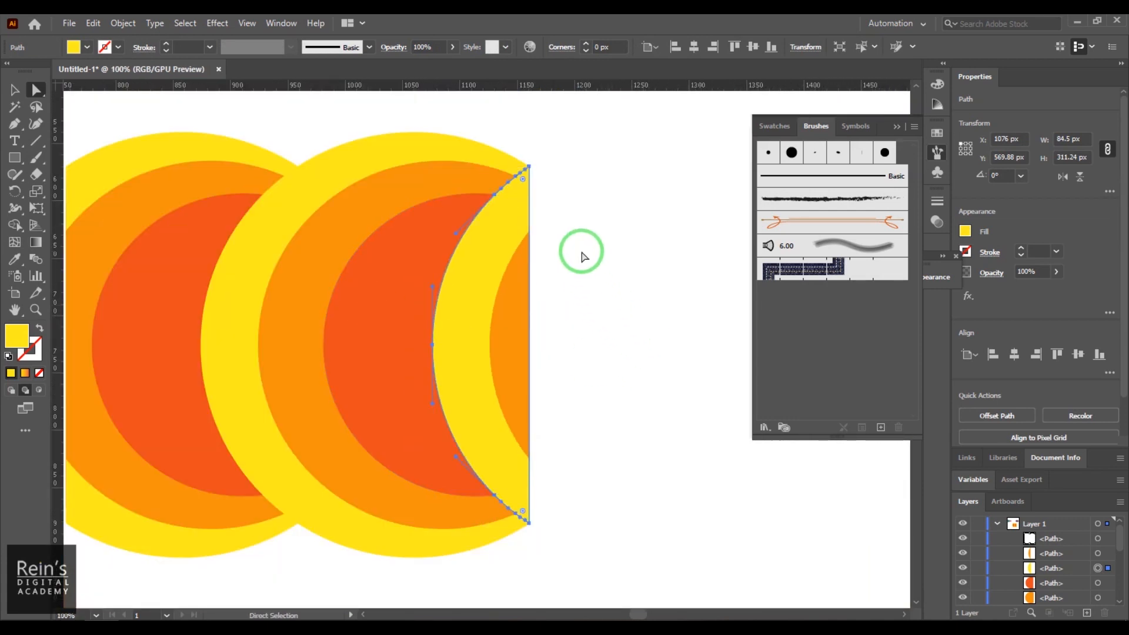
{"action": "left_click", "coordinate": [15, 90]}
{"action": "left_click_drag", "start_coordinate": [442, 316], "coordinate": [677, 332]}
{"action": "key", "text": "ctrl+z"}
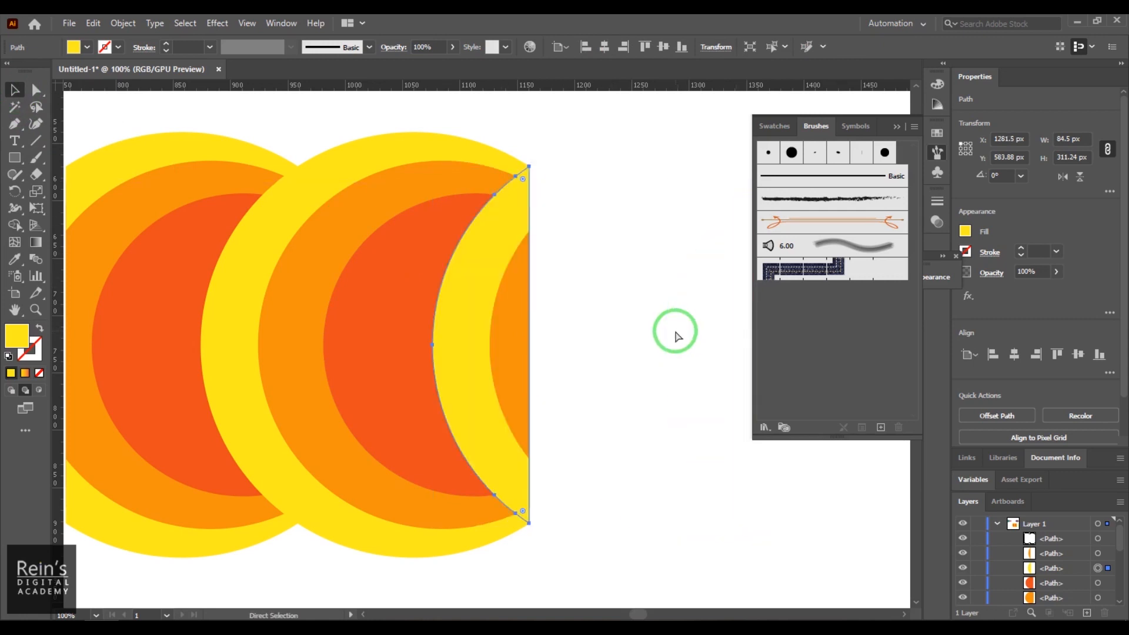
{"action": "key", "text": "Right"}
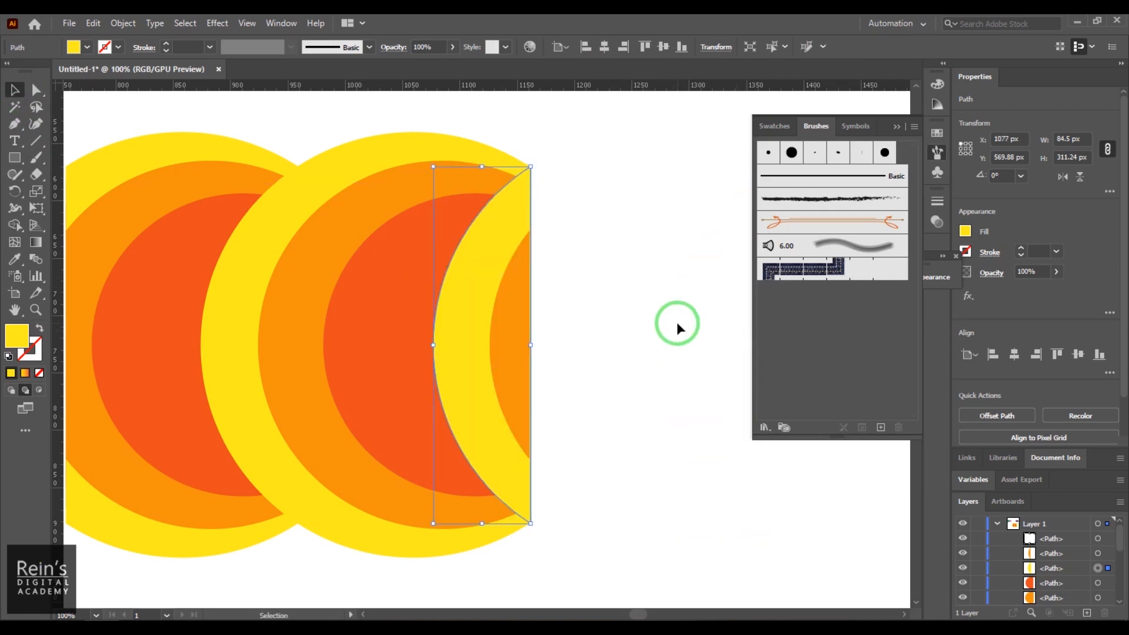
- Nudge the orange sliver at the tile's right edge 1 px right, in line with the yellow crescent's edge
{"action": "left_click", "coordinate": [626, 342]}
{"action": "key", "text": "z"}
{"action": "left_click_drag", "start_coordinate": [559, 259], "coordinate": [680, 424]}
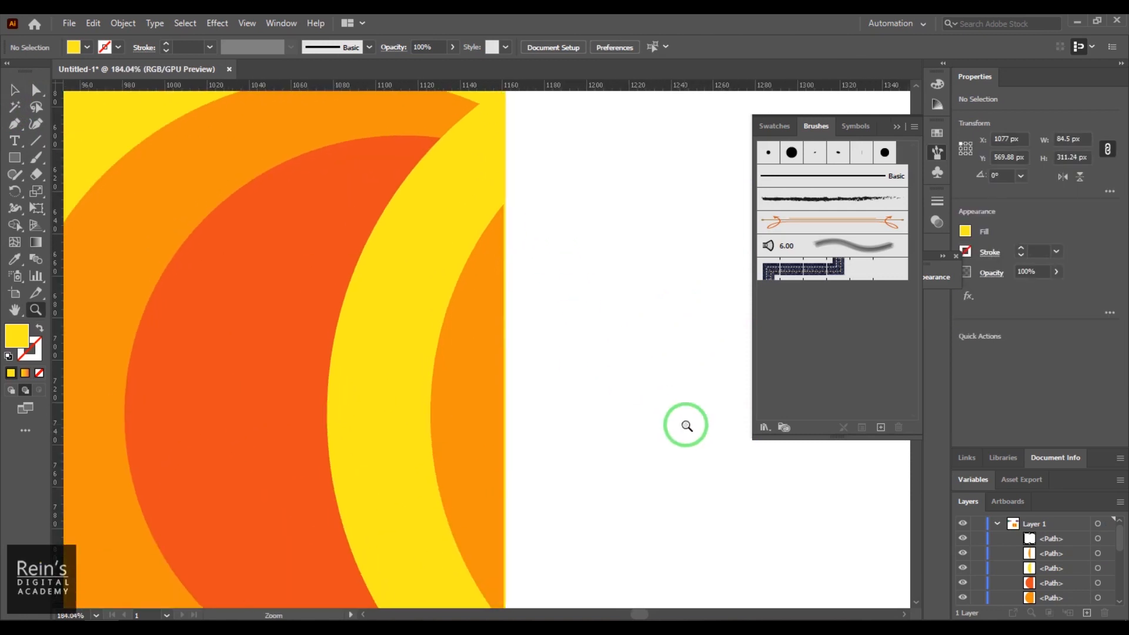
{"action": "left_click", "coordinate": [20, 93]}
{"action": "left_click", "coordinate": [456, 357]}
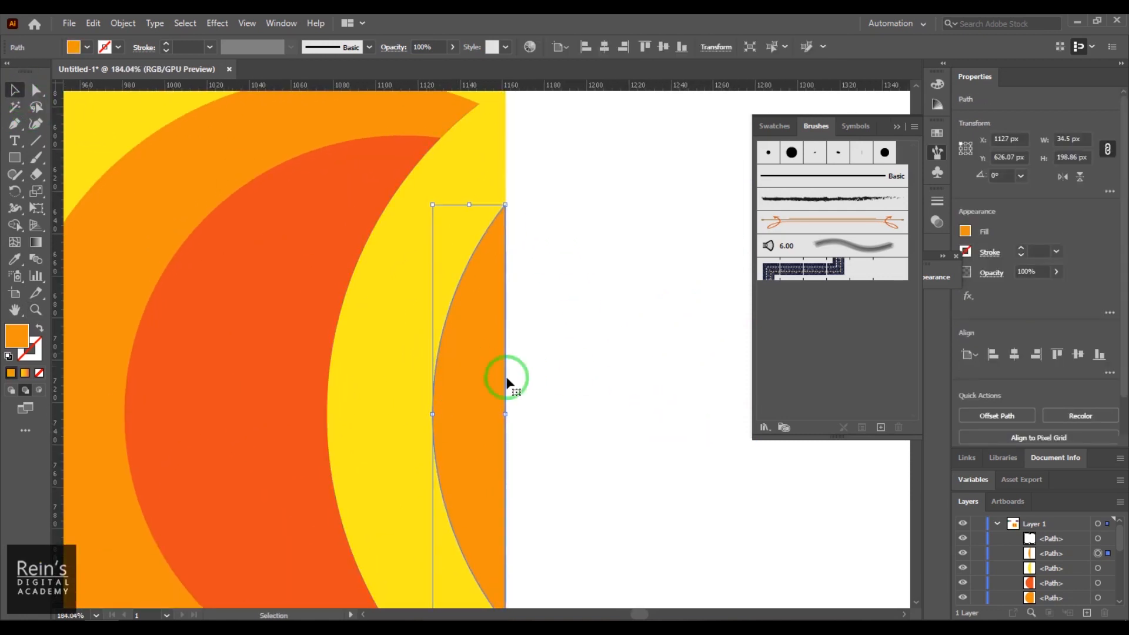
{"action": "left_click", "coordinate": [601, 399]}
- Group all the shapes of the overlapping yellow and orange circle tile into one object
{"action": "key", "text": "space"}
{"action": "left_click_drag", "start_coordinate": [483, 251], "coordinate": [47, 412]}
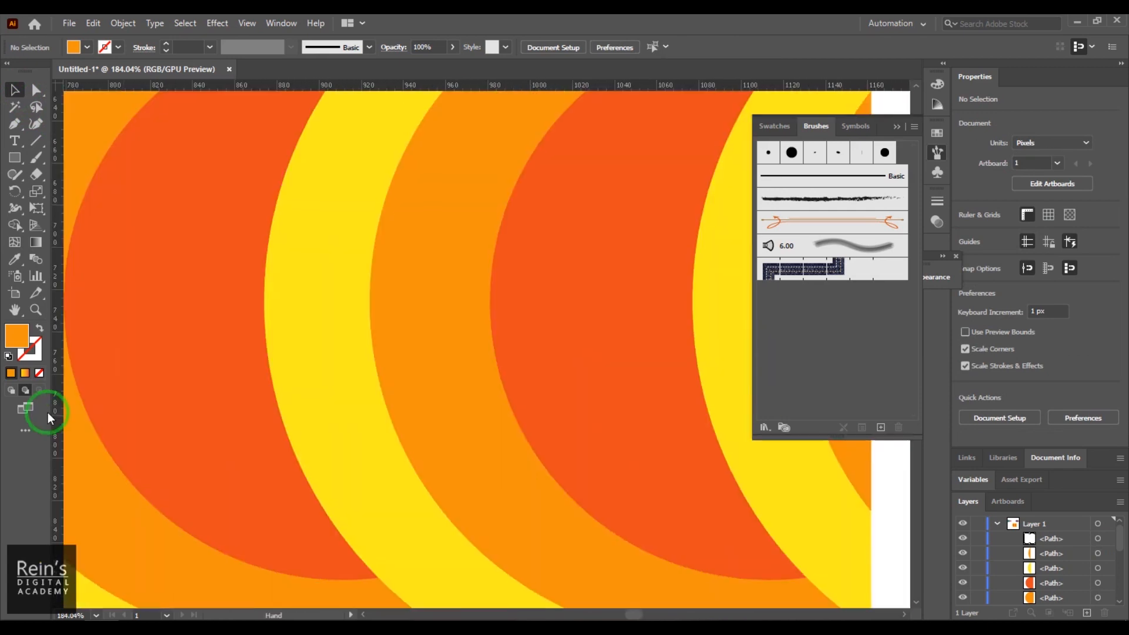
{"action": "key", "text": "ctrl+minus"}
{"action": "key", "text": "ctrl+minus"}
{"action": "key", "text": "ctrl+minus"}
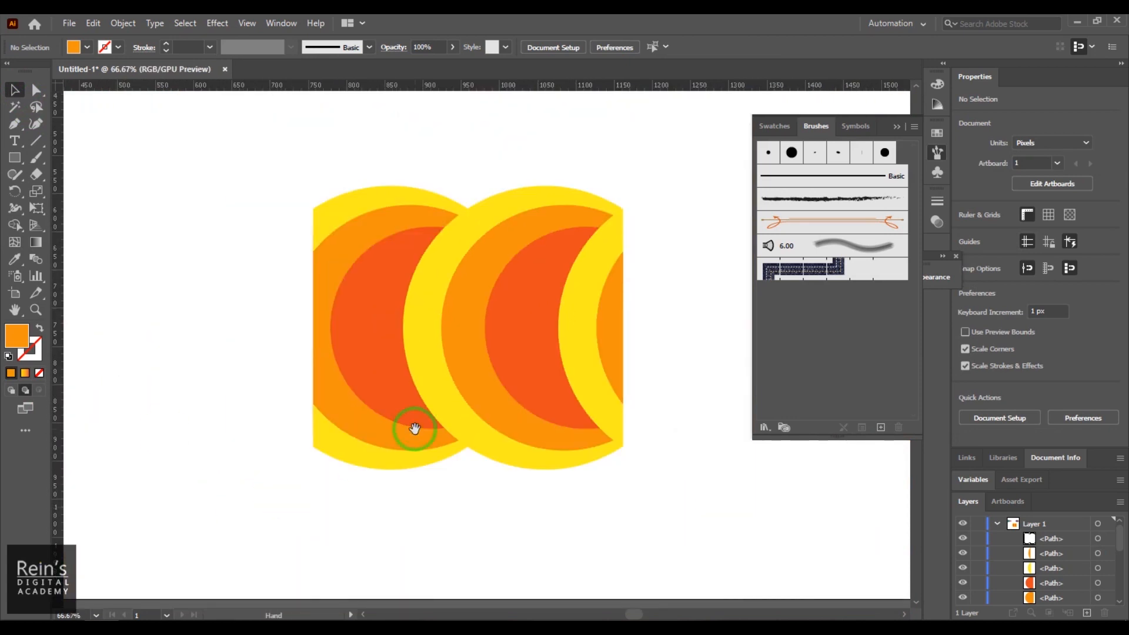
{"action": "key", "text": "space"}
{"action": "left_click_drag", "start_coordinate": [430, 427], "coordinate": [382, 431]}
{"action": "left_click_drag", "start_coordinate": [215, 174], "coordinate": [660, 504]}
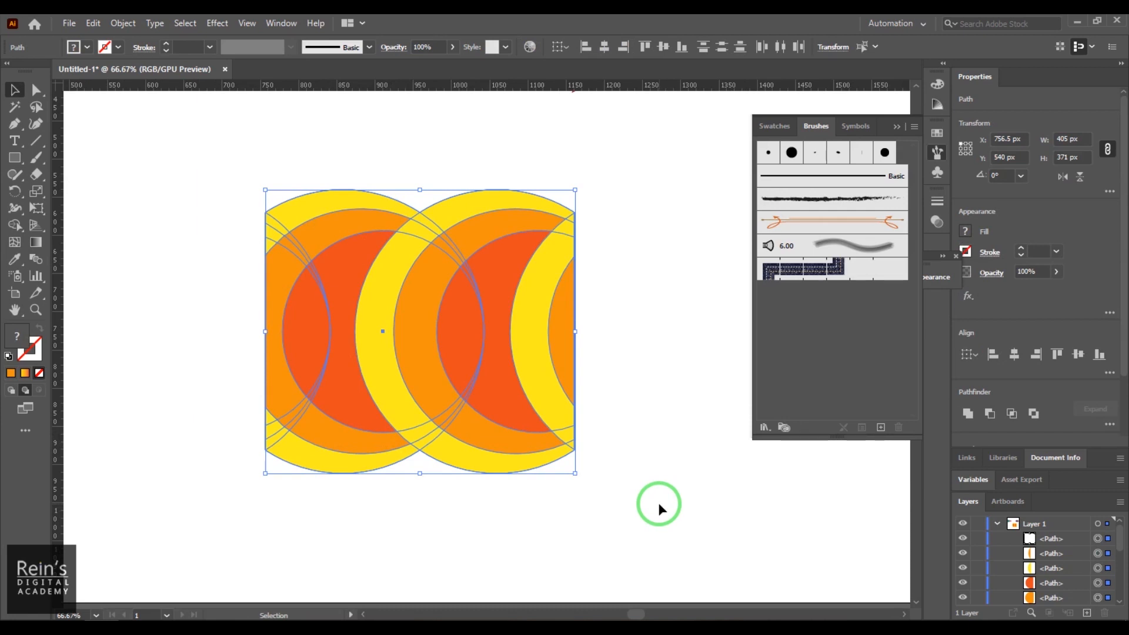
{"action": "left_click", "coordinate": [124, 24]}
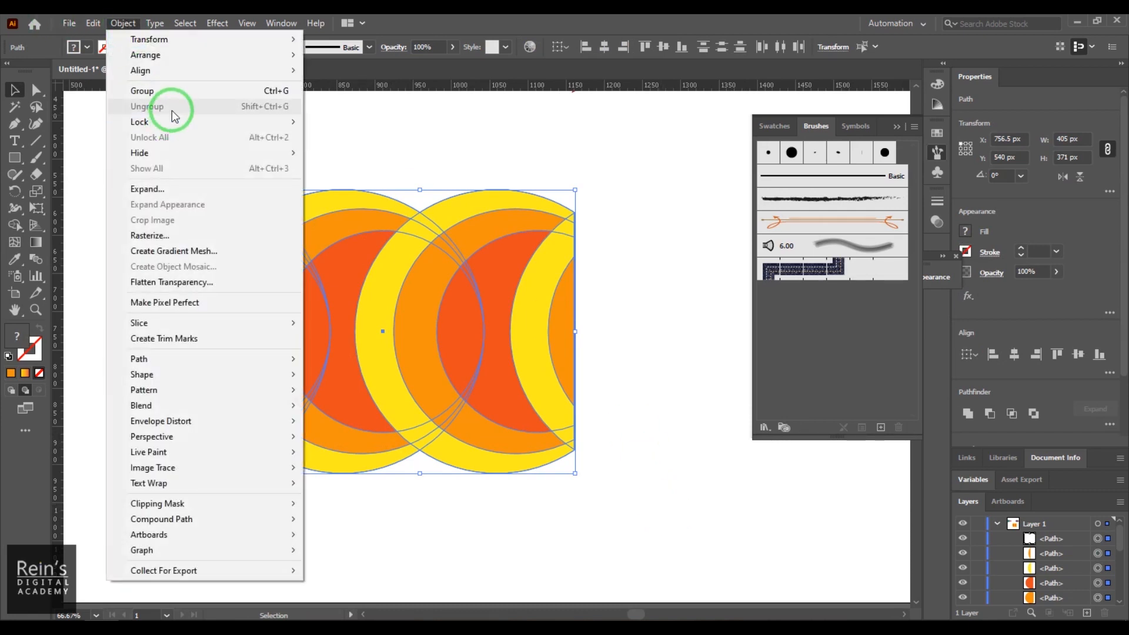
{"action": "left_click", "coordinate": [181, 94]}
{"action": "left_click", "coordinate": [656, 359]}
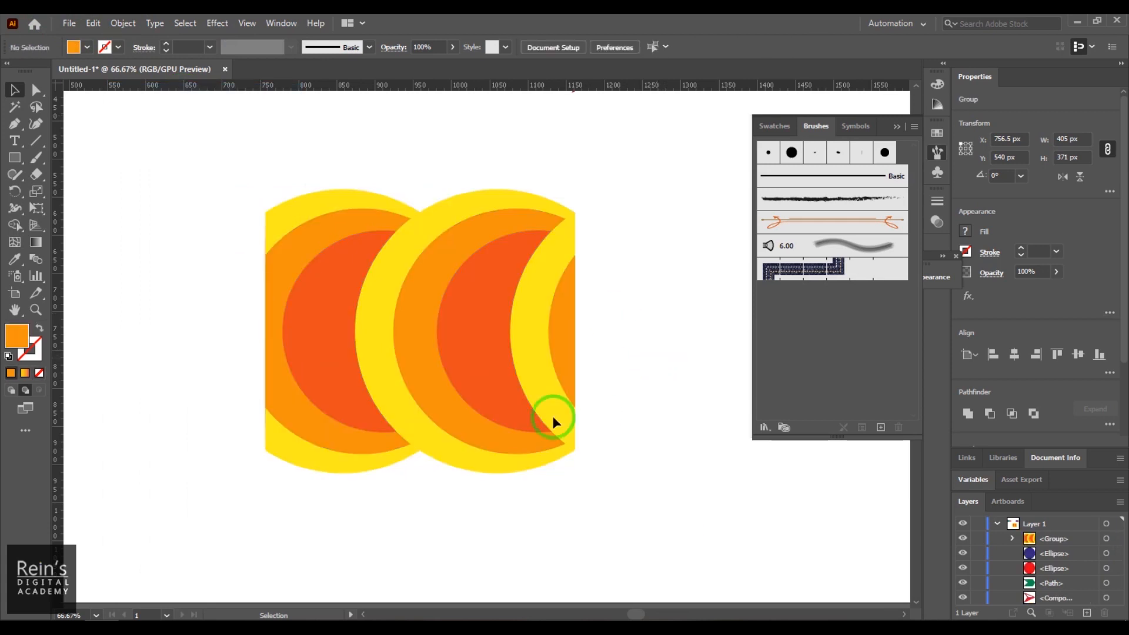
- Try moving the grouped tile as a single object, and undo the move
{"action": "left_click_drag", "start_coordinate": [461, 355], "coordinate": [424, 382]}
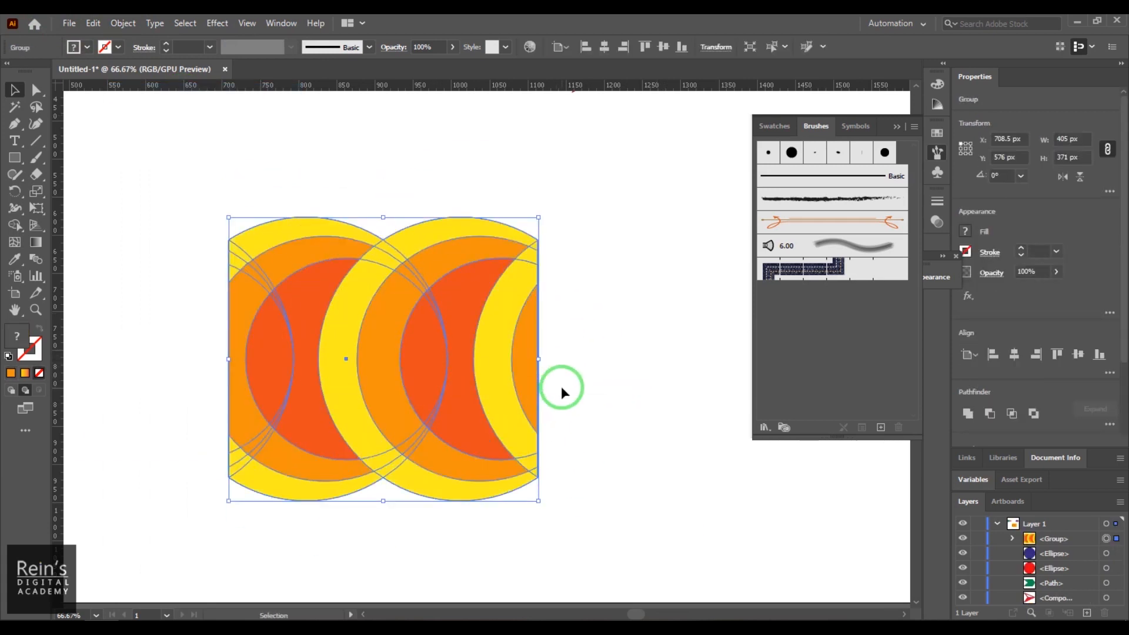
{"action": "key", "text": "ctrl+z"}
{"action": "left_click", "coordinate": [660, 377]}
- Move the grouped tile up into the row between the red and blue circles
{"action": "key", "text": "ctrl+minus"}
{"action": "key", "text": "ctrl+minus"}
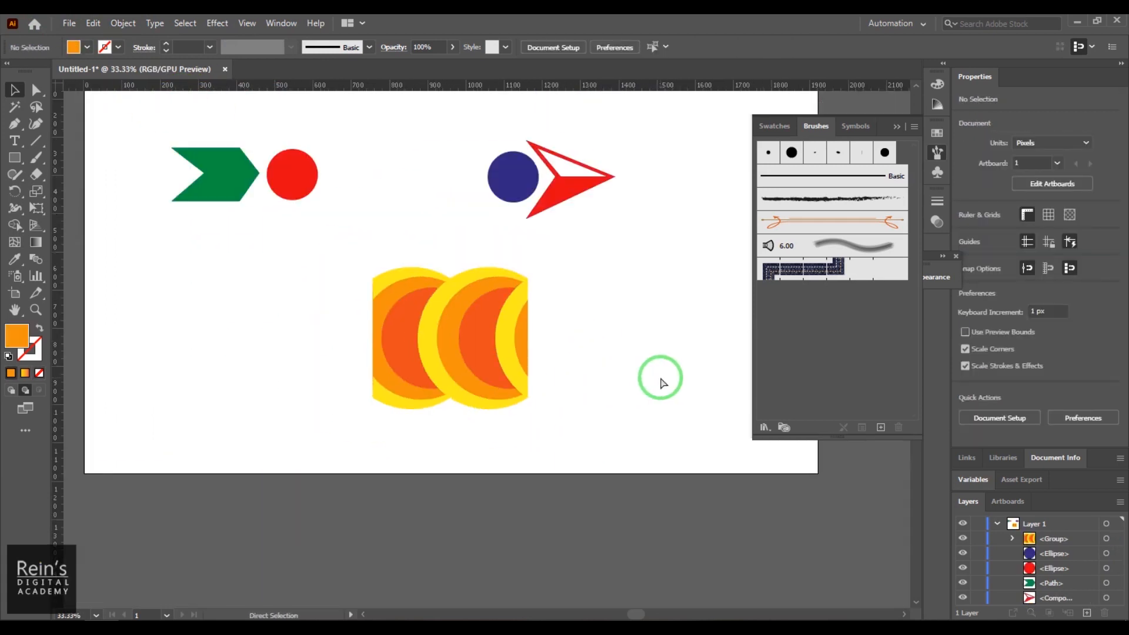
{"action": "key", "text": "ctrl+minus"}
{"action": "left_click_drag", "start_coordinate": [492, 371], "coordinate": [461, 250]}
{"action": "left_click", "coordinate": [577, 329]}
{"action": "left_click_drag", "start_coordinate": [532, 290], "coordinate": [554, 351]}
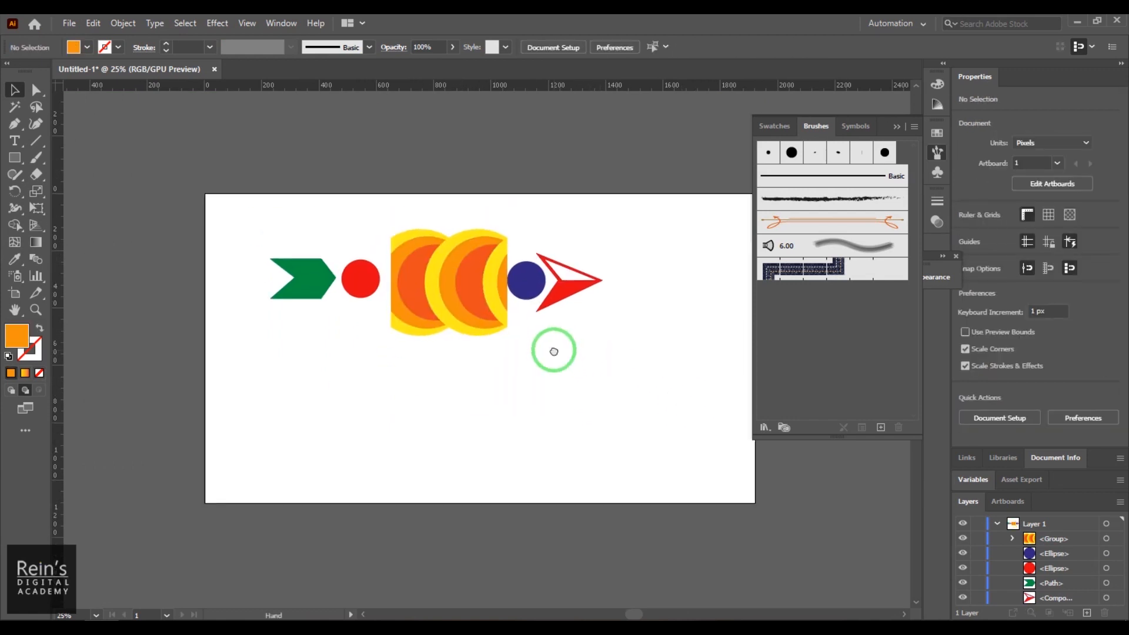
- Scale the tile proportionally down to about the circles' height and place it between the red and blue circles
{"action": "left_click_drag", "start_coordinate": [257, 240], "coordinate": [565, 351]}
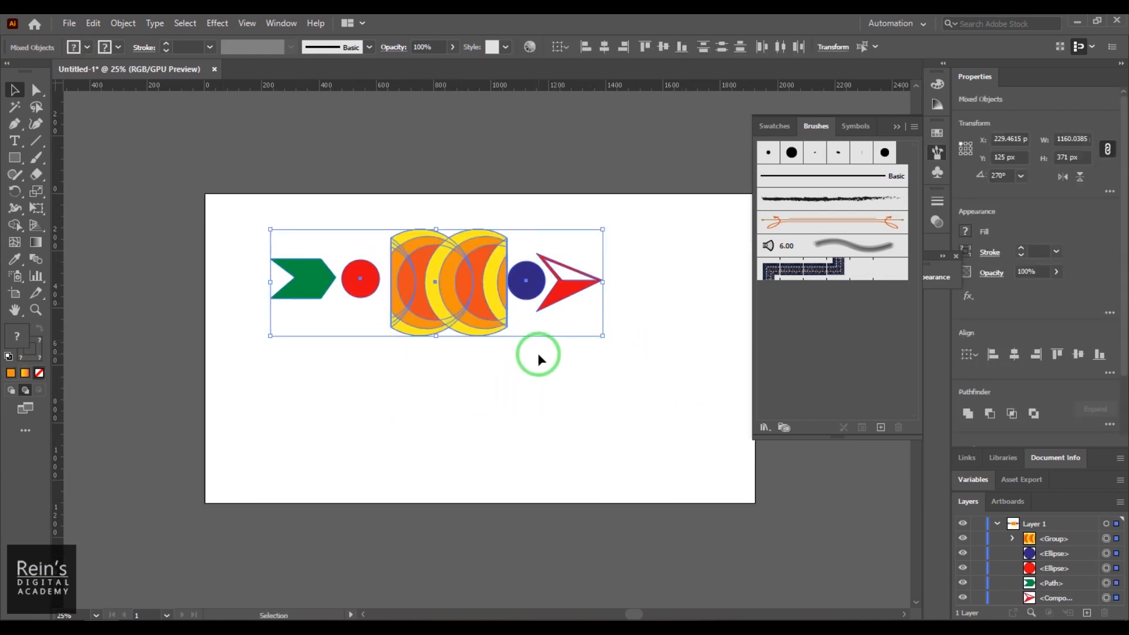
{"action": "key", "text": "ctrl+plus"}
{"action": "left_click_drag", "start_coordinate": [554, 377], "coordinate": [425, 362]}
{"action": "left_click", "coordinate": [895, 127]}
{"action": "left_click_drag", "start_coordinate": [591, 413], "coordinate": [717, 374]}
{"action": "left_click", "coordinate": [670, 474]}
{"action": "left_click", "coordinate": [531, 329]}
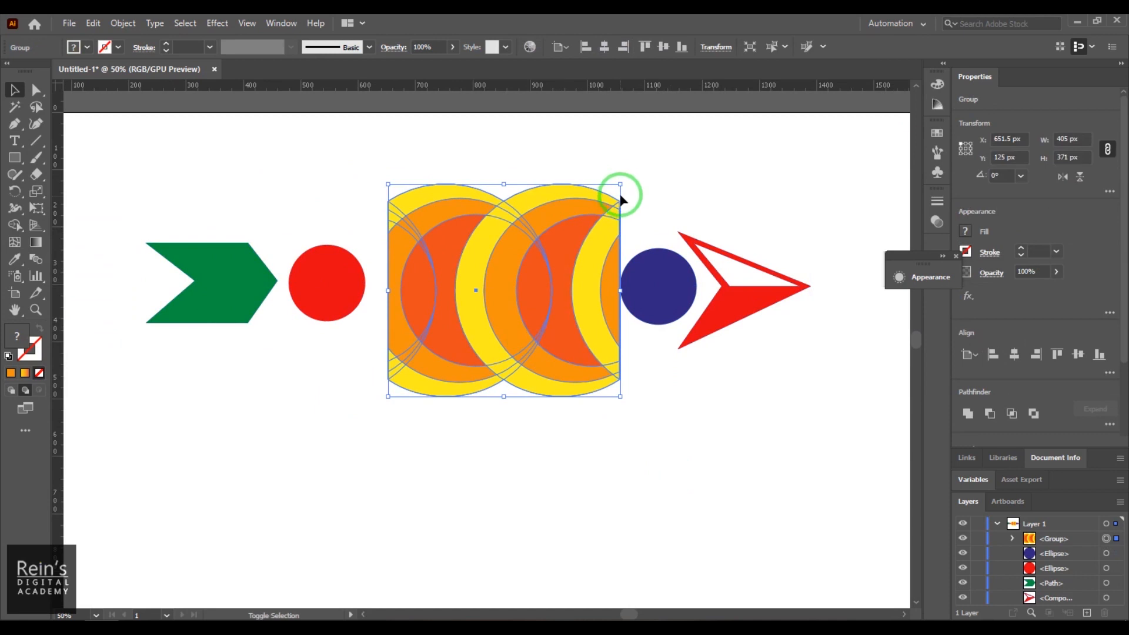
{"action": "left_click_drag", "start_coordinate": [621, 184], "coordinate": [471, 321]}
{"action": "left_click_drag", "start_coordinate": [420, 379], "coordinate": [520, 311]}
{"action": "left_click", "coordinate": [614, 407]}
- Enlarge the red arrowhead slightly and reposition it beside the blue circle
{"action": "left_click", "coordinate": [735, 300]}
{"action": "left_click_drag", "start_coordinate": [679, 233], "coordinate": [651, 209]}
{"action": "left_click_drag", "start_coordinate": [740, 276], "coordinate": [760, 286]}
{"action": "left_click", "coordinate": [569, 408]}
- Enlarge the green arrow tail to about 275 px wide by 167 px tall beside the red circle
{"action": "left_click", "coordinate": [220, 293]}
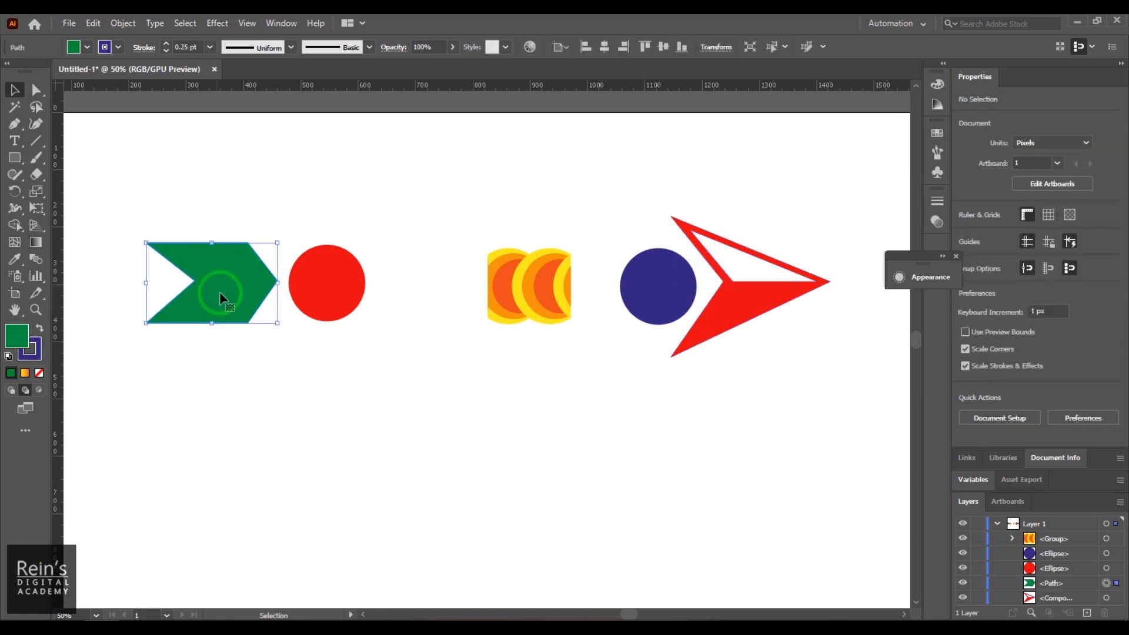
{"action": "left_click_drag", "start_coordinate": [146, 242], "coordinate": [120, 227]}
{"action": "left_click_drag", "start_coordinate": [236, 279], "coordinate": [238, 287]}
{"action": "left_click", "coordinate": [460, 388]}
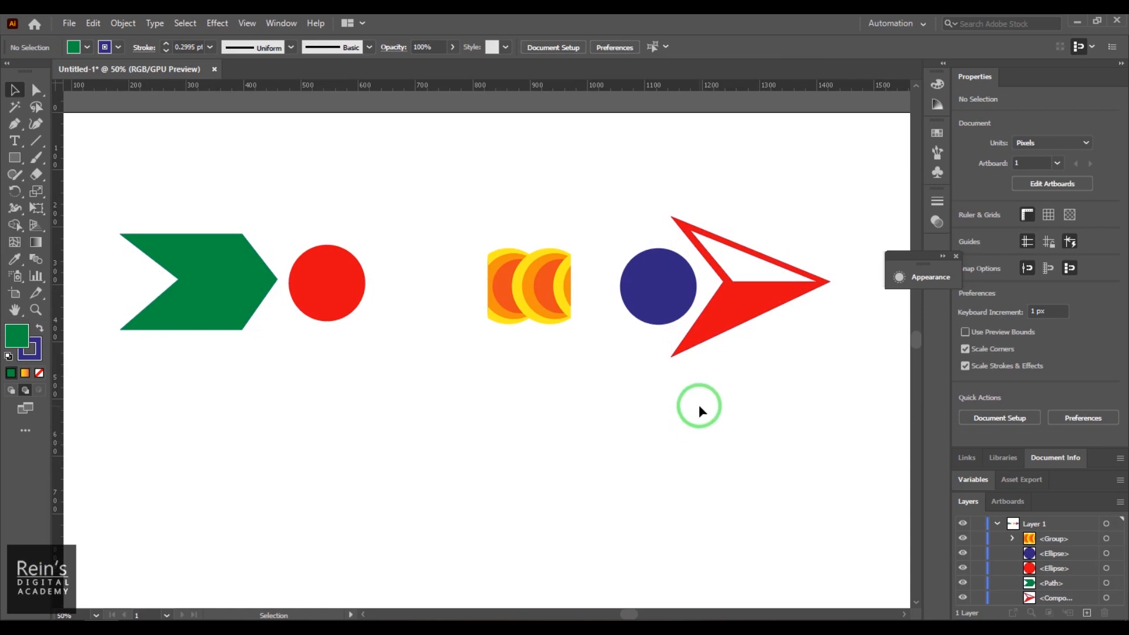
- Examine the row's parts one after another, from the green tail and red circle to the tile and red arrowhead
{"action": "left_click_drag", "start_coordinate": [171, 199], "coordinate": [240, 379]}
{"action": "left_click_drag", "start_coordinate": [329, 194], "coordinate": [374, 376]}
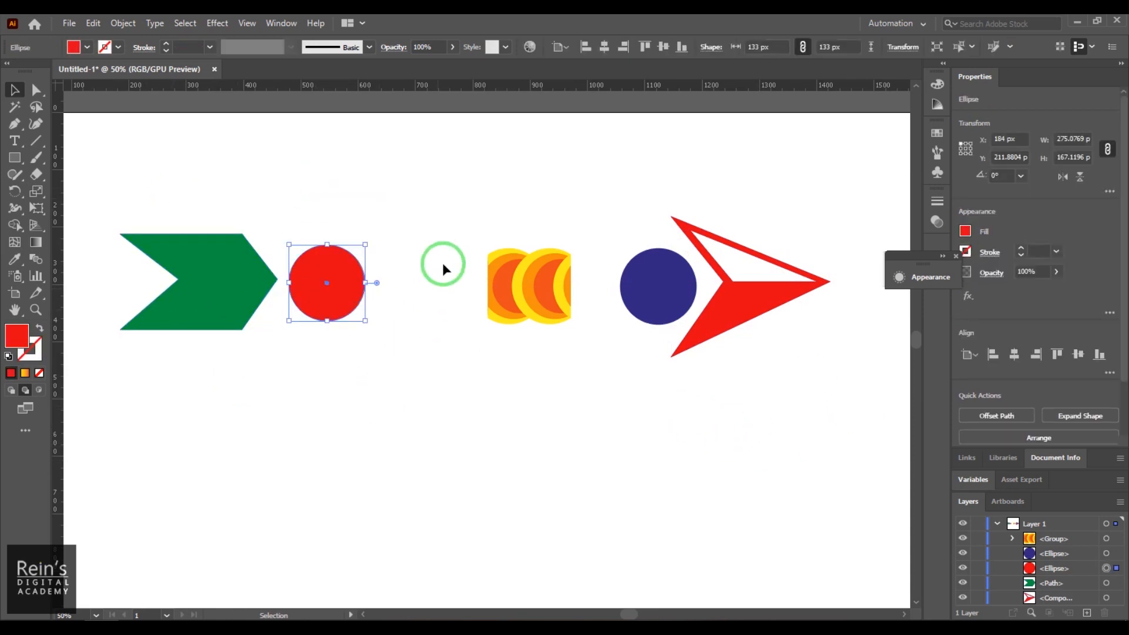
{"action": "left_click_drag", "start_coordinate": [457, 216], "coordinate": [500, 342]}
{"action": "left_click_drag", "start_coordinate": [631, 251], "coordinate": [749, 414]}
{"action": "left_click", "coordinate": [711, 444]}
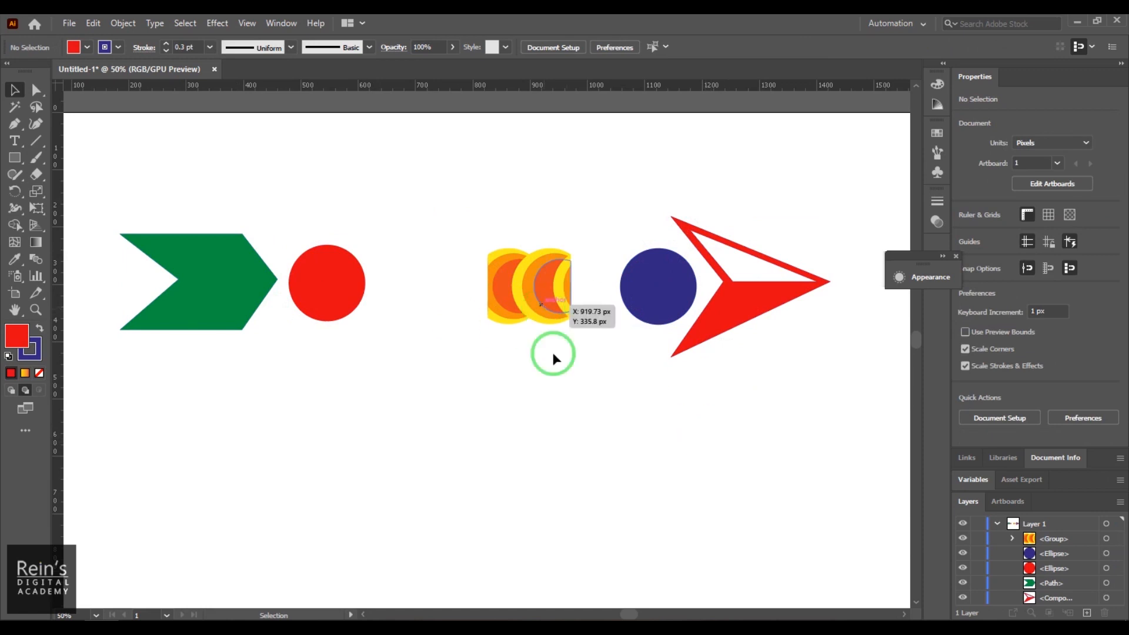
{"action": "left_click", "coordinate": [503, 303]}
{"action": "left_click", "coordinate": [596, 381]}
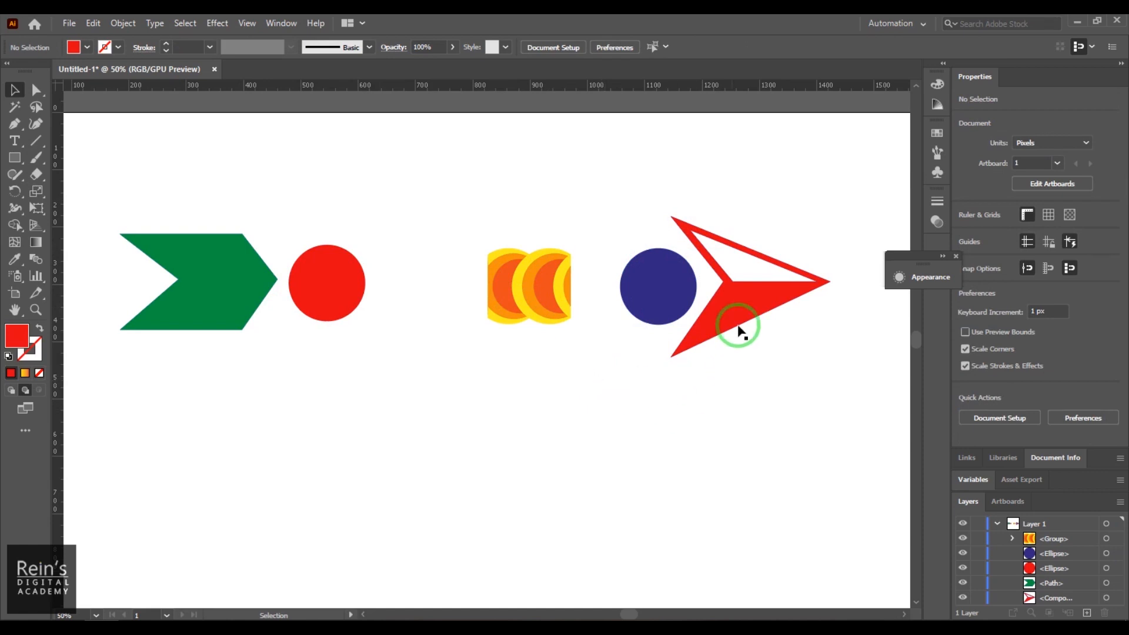
- Paint a curved stroke with the orange curled-end art brush, set the stroke weight to 25 pt and paint further test strokes
{"action": "left_click", "coordinate": [936, 152]}
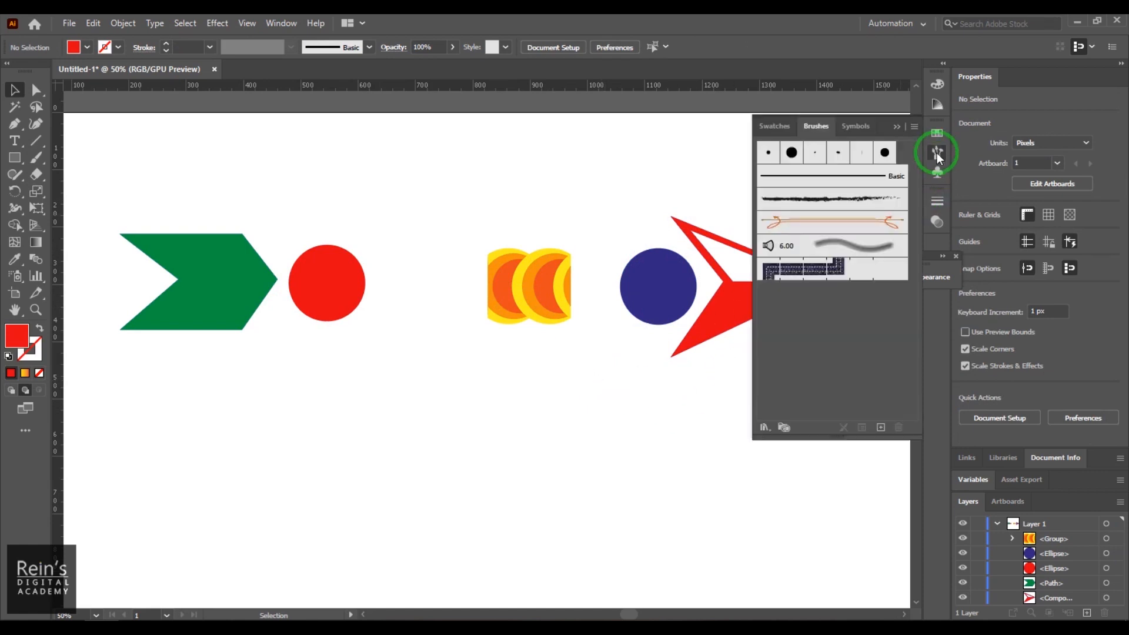
{"action": "left_click", "coordinate": [890, 223]}
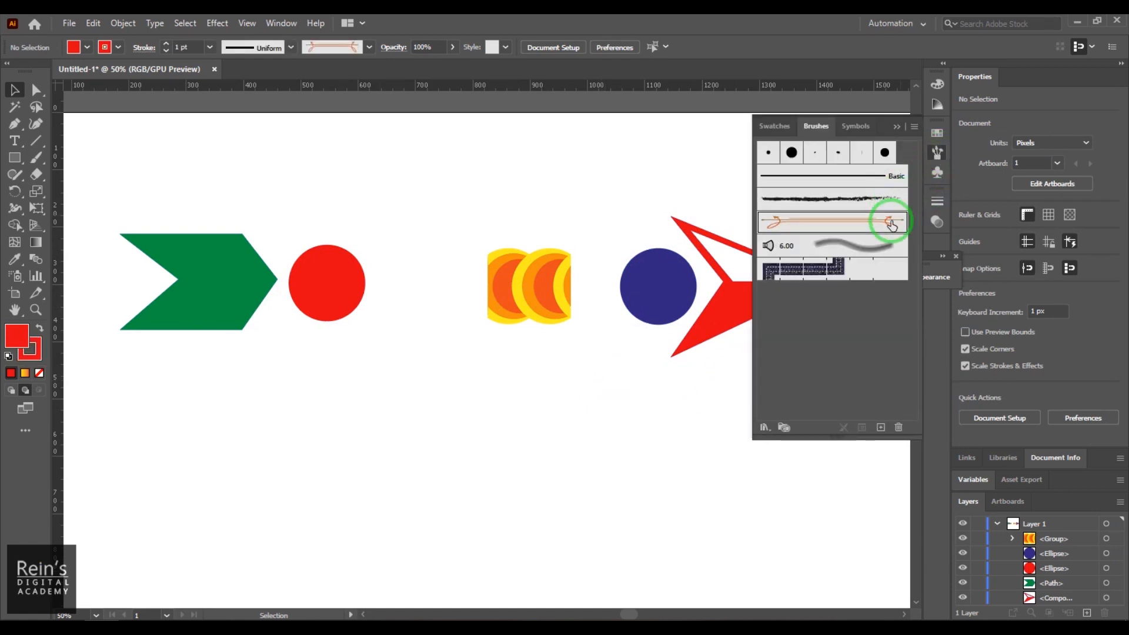
{"action": "left_click", "coordinate": [37, 157]}
{"action": "left_click_drag", "start_coordinate": [544, 399], "coordinate": [504, 563]}
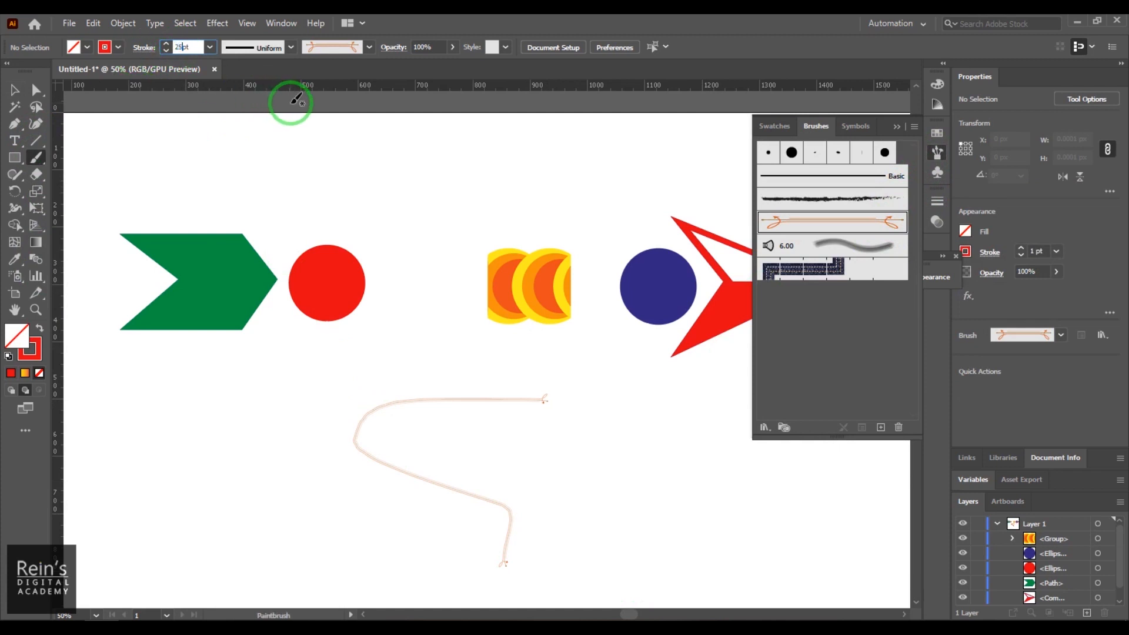
{"action": "key", "text": "Return"}
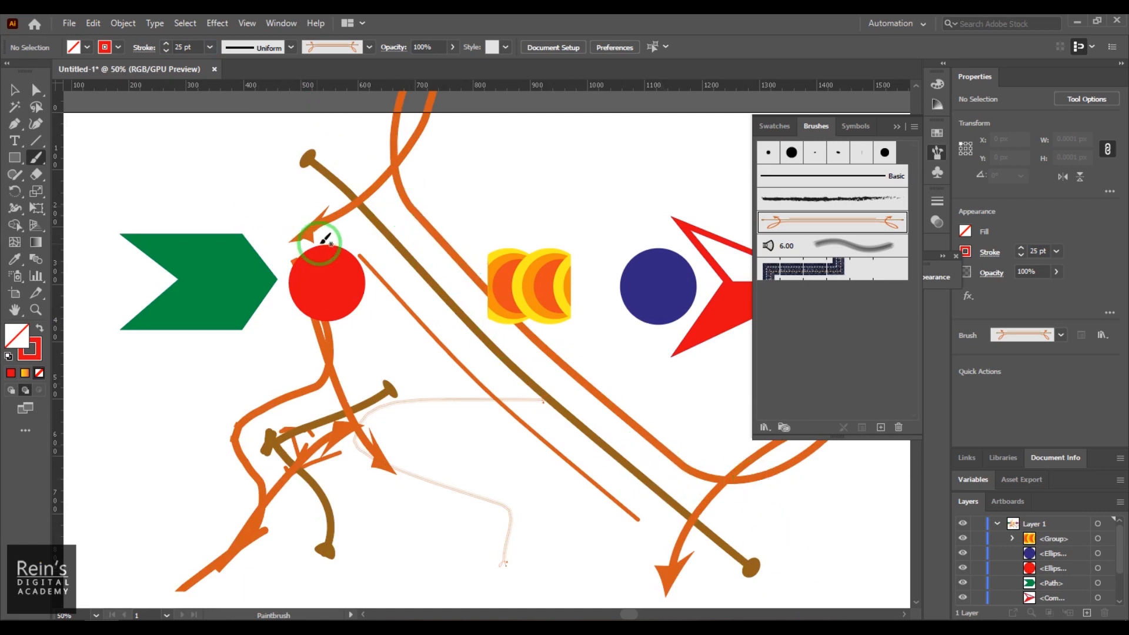
- Delete all the test brush strokes, keeping the row of arrow parts and circles
{"action": "left_click", "coordinate": [16, 92]}
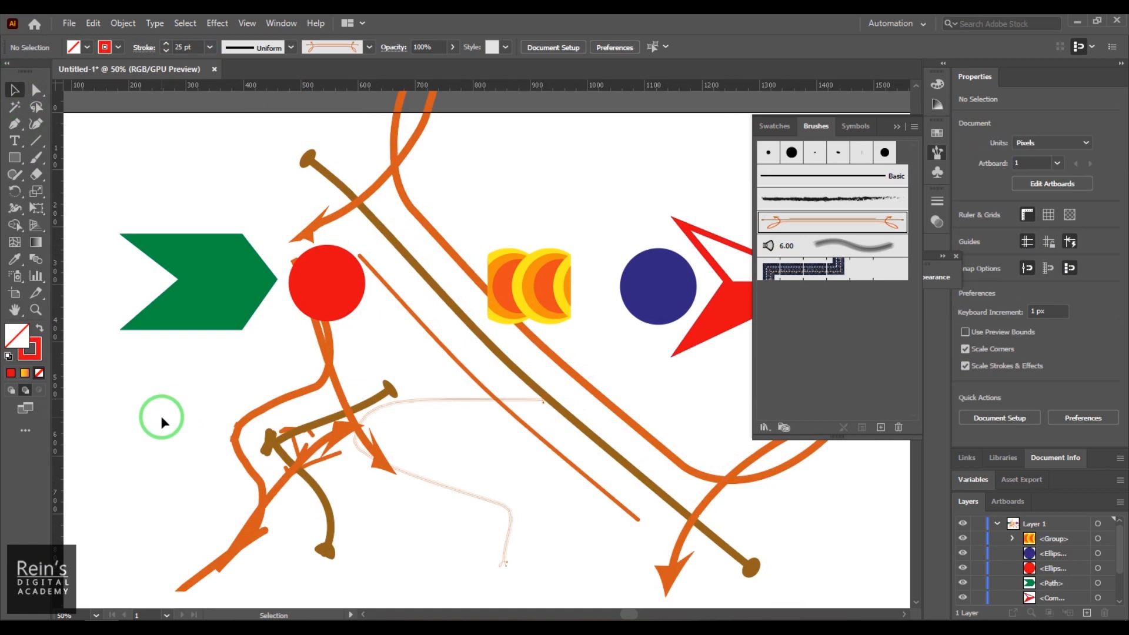
{"action": "left_click_drag", "start_coordinate": [161, 421], "coordinate": [297, 496]}
{"action": "key", "text": "Delete"}
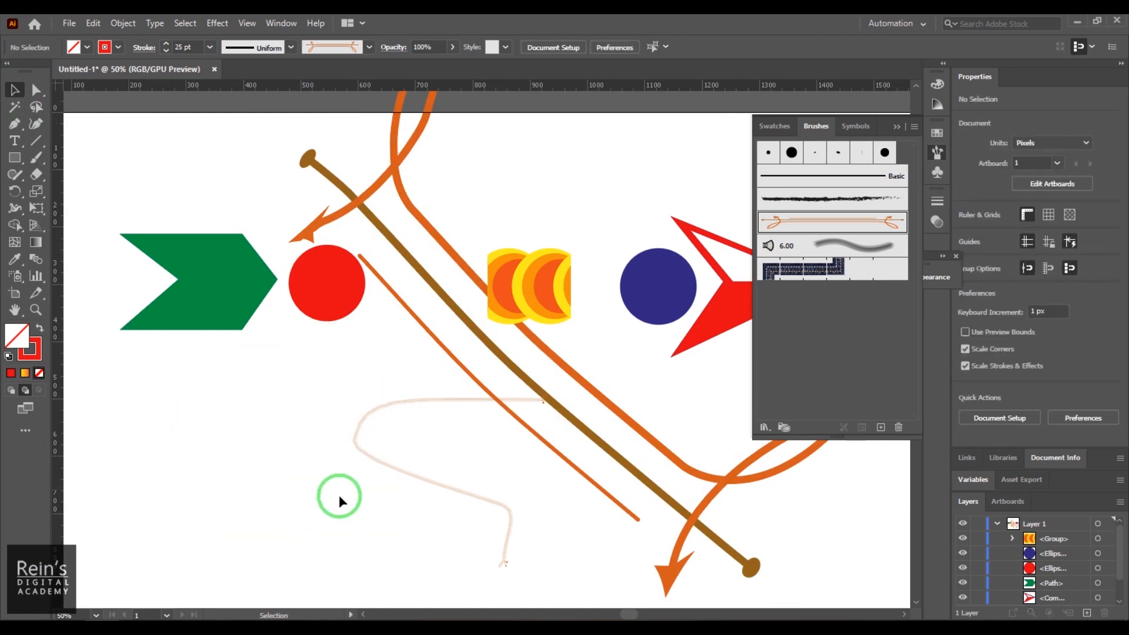
{"action": "left_click_drag", "start_coordinate": [445, 498], "coordinate": [450, 499]}
{"action": "key", "text": "Delete"}
{"action": "left_click_drag", "start_coordinate": [493, 449], "coordinate": [697, 471]}
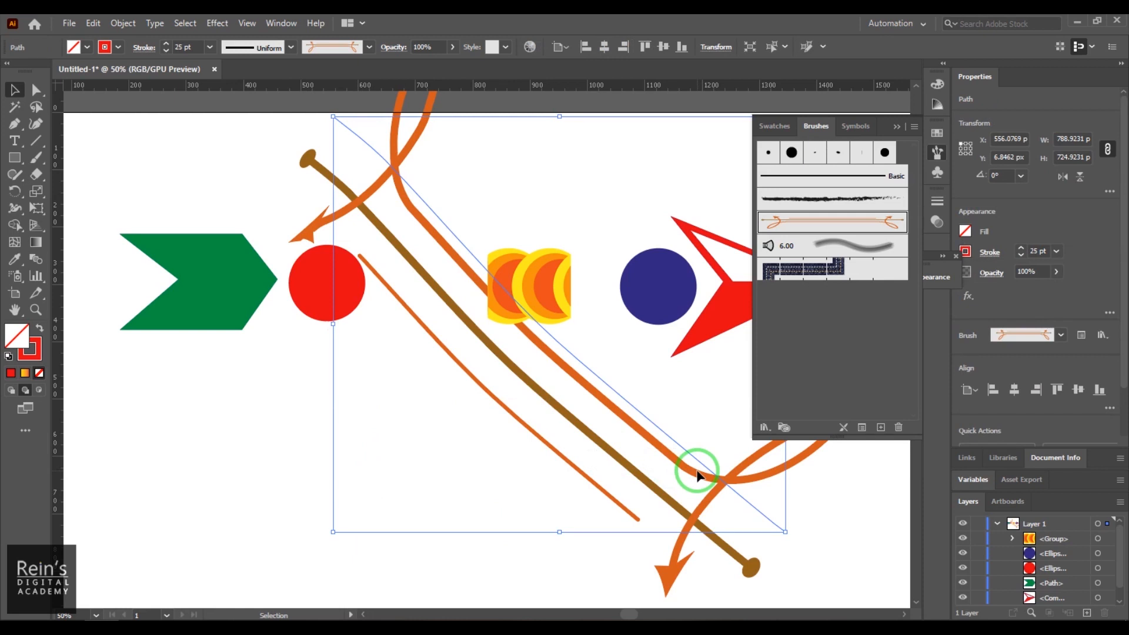
{"action": "key", "text": "Delete"}
- Review the brush types offered for a new brush without creating one
{"action": "left_click", "coordinate": [914, 127]}
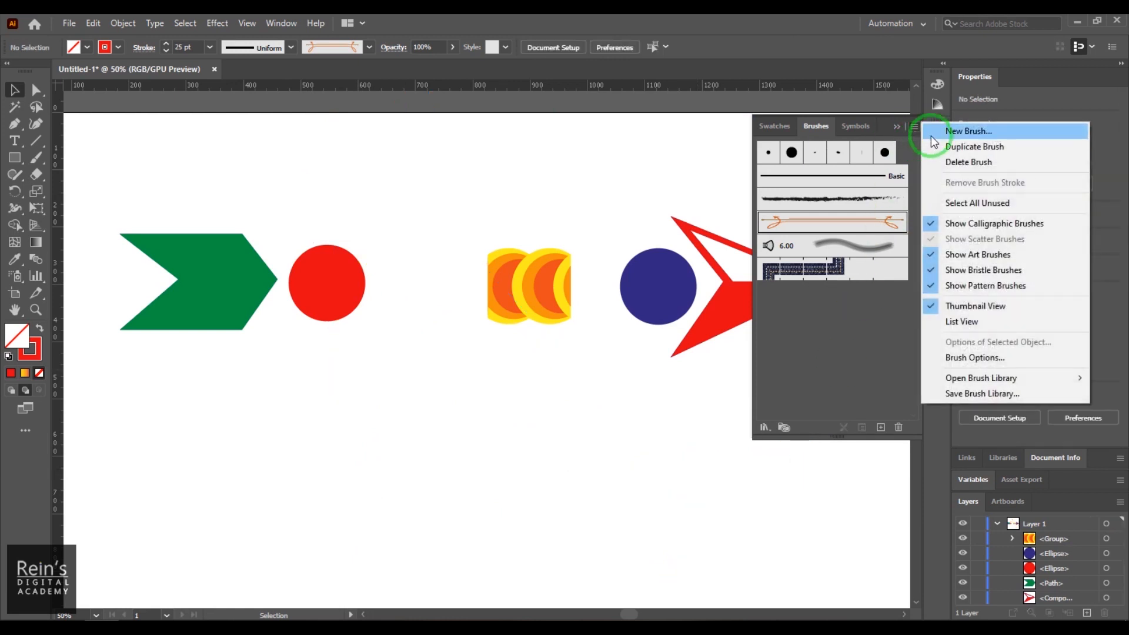
{"action": "left_click", "coordinate": [930, 136]}
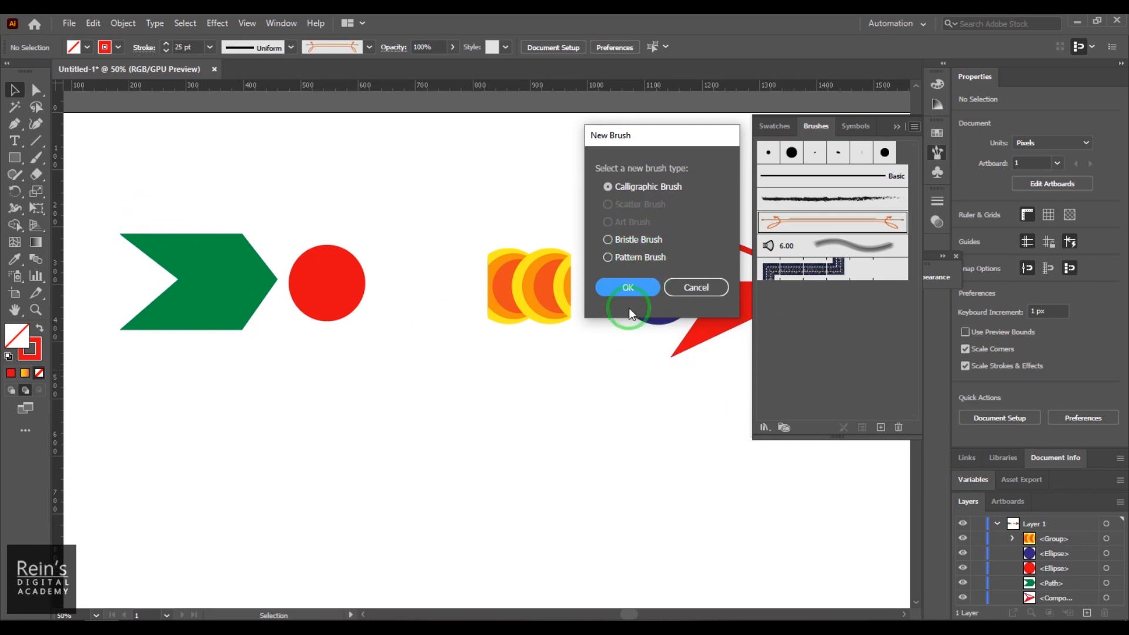
{"action": "left_click", "coordinate": [697, 287]}
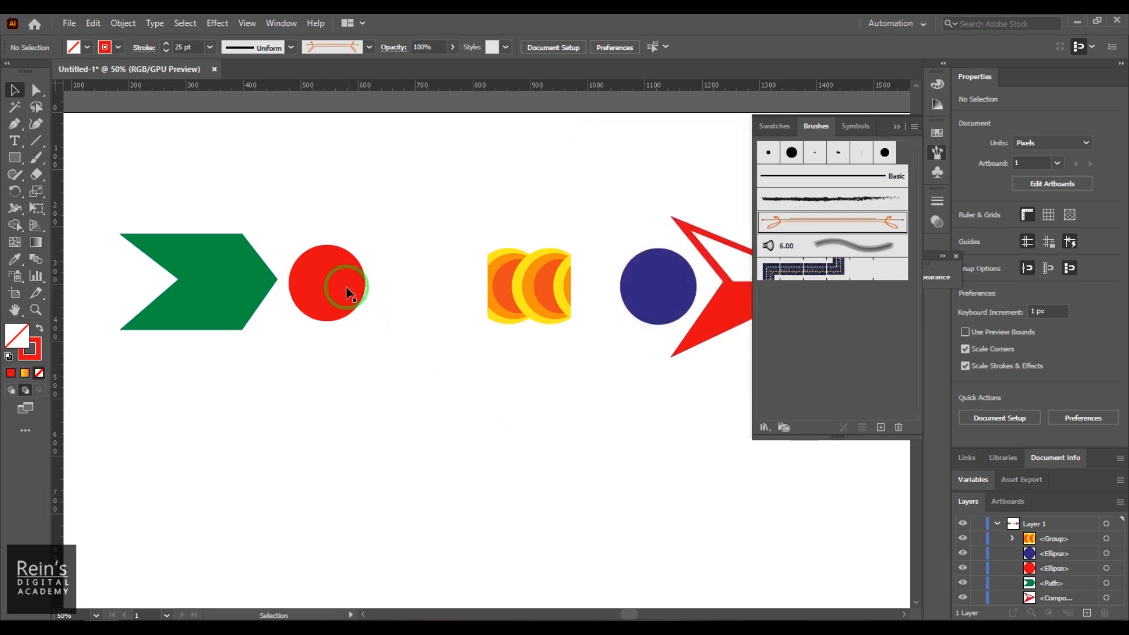
- Fill the red circle next to the green arrow tail with yellow
{"action": "scroll", "coordinate": [313, 245], "scroll_direction": "up", "scroll_amount": 4}
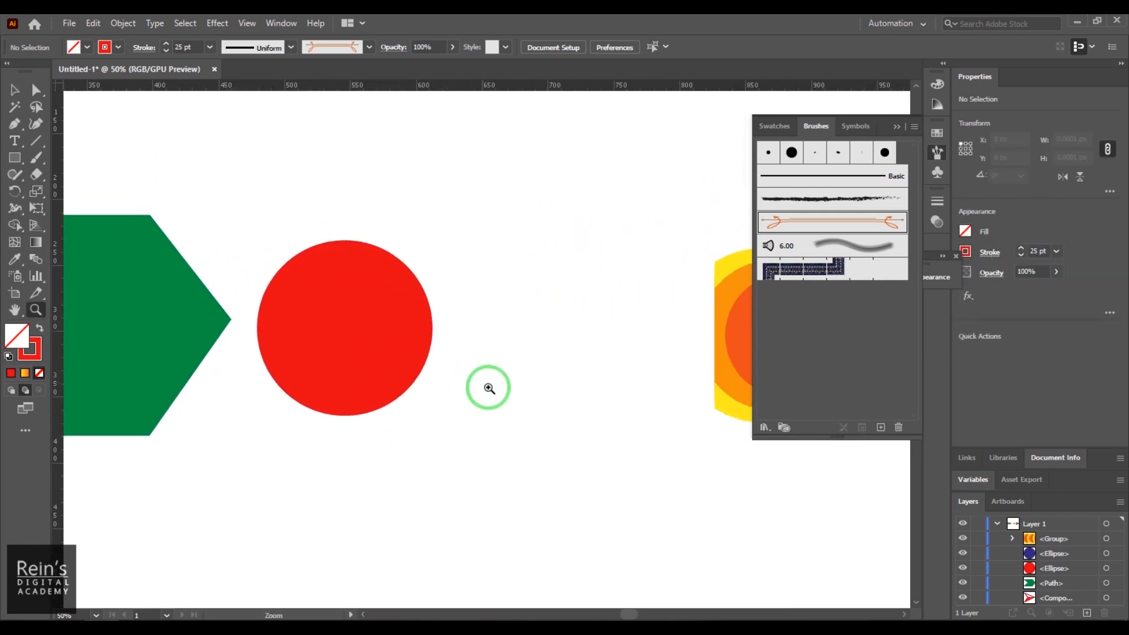
{"action": "left_click", "coordinate": [281, 285]}
{"action": "left_click", "coordinate": [87, 50]}
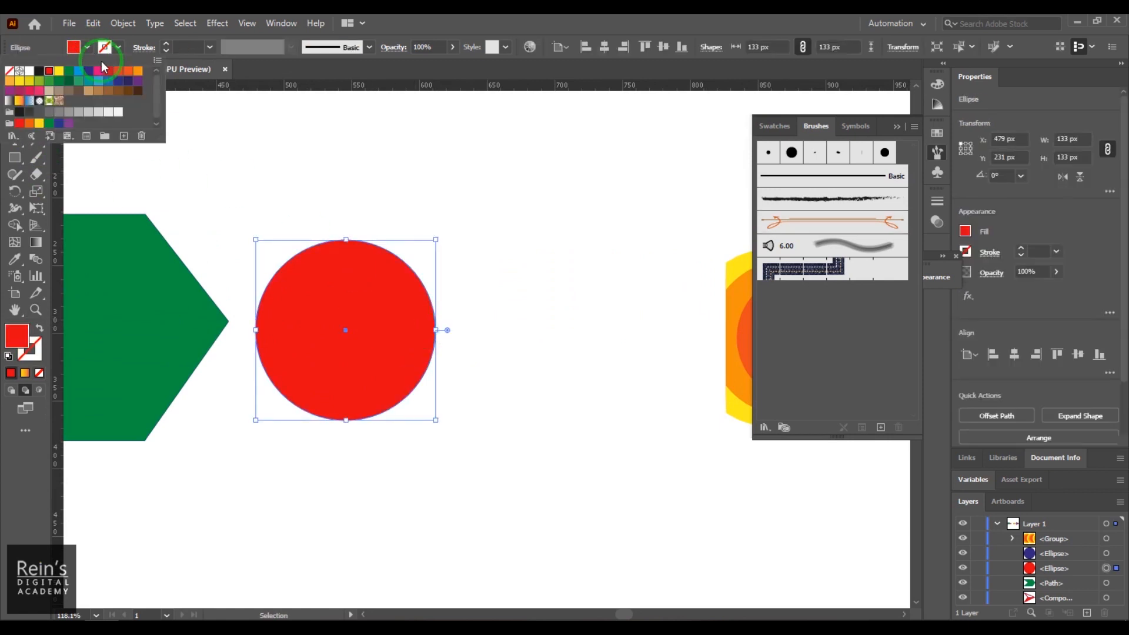
{"action": "left_click", "coordinate": [61, 73]}
{"action": "left_click", "coordinate": [523, 251]}
- Duplicate the yellow circle above and to its right, and fill the copy with orange
{"action": "left_click", "coordinate": [358, 339]}
{"action": "left_click_drag", "start_coordinate": [361, 342], "coordinate": [546, 273]}
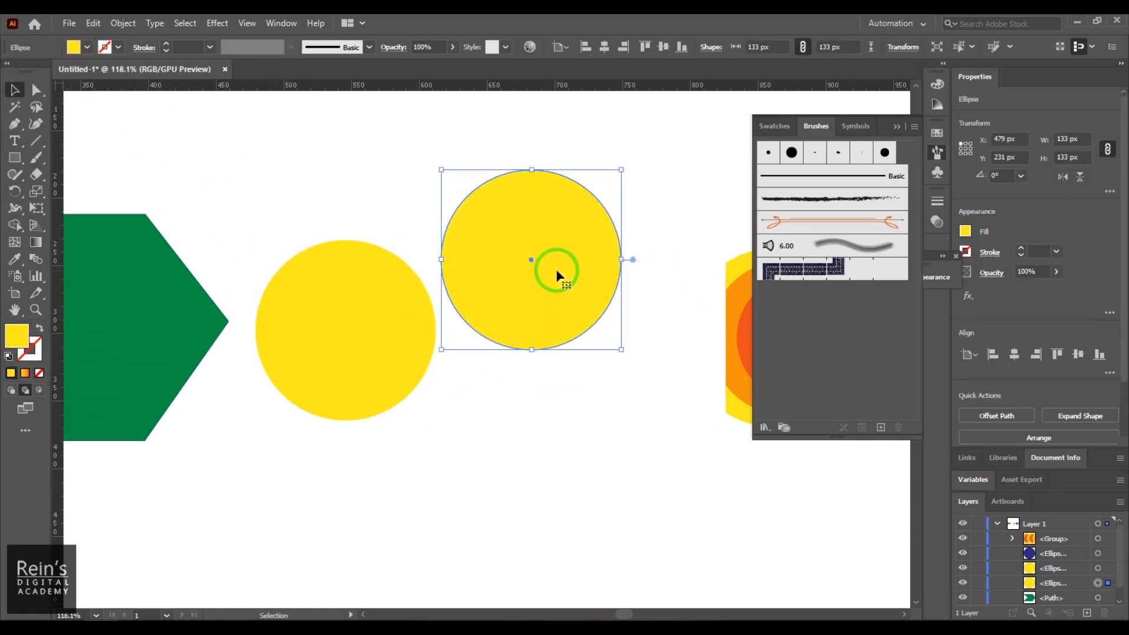
{"action": "left_click", "coordinate": [87, 47]}
{"action": "left_click", "coordinate": [138, 74]}
{"action": "left_click", "coordinate": [535, 235]}
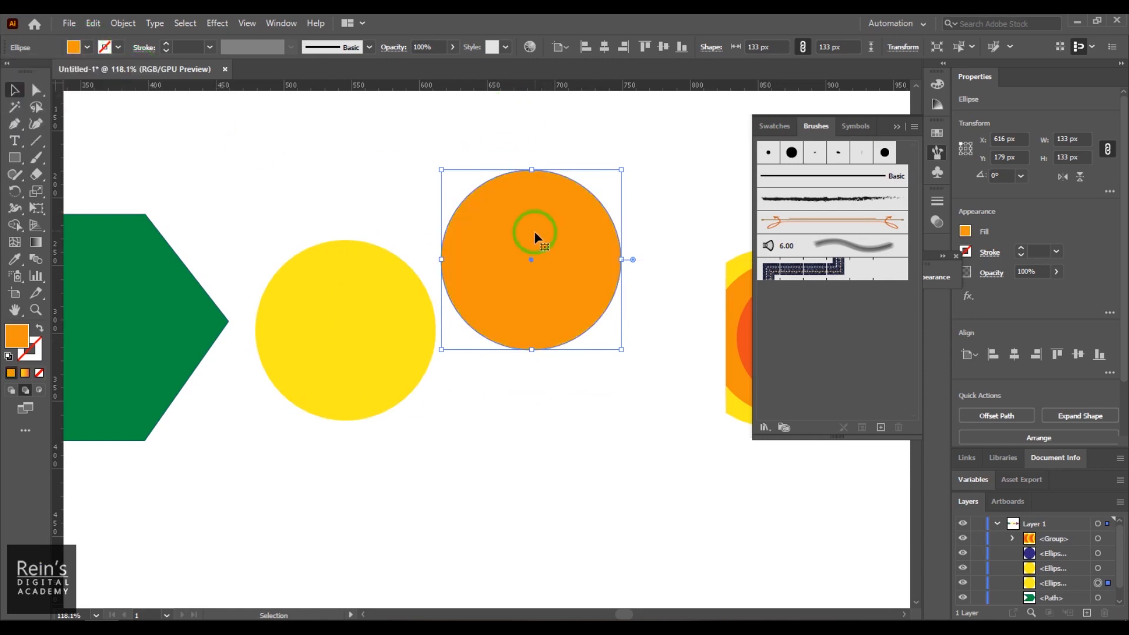
- Place the orange circle over the yellow one and scale it down proportionally to 94 px, positioned inside it
{"action": "left_click_drag", "start_coordinate": [558, 234], "coordinate": [373, 302]}
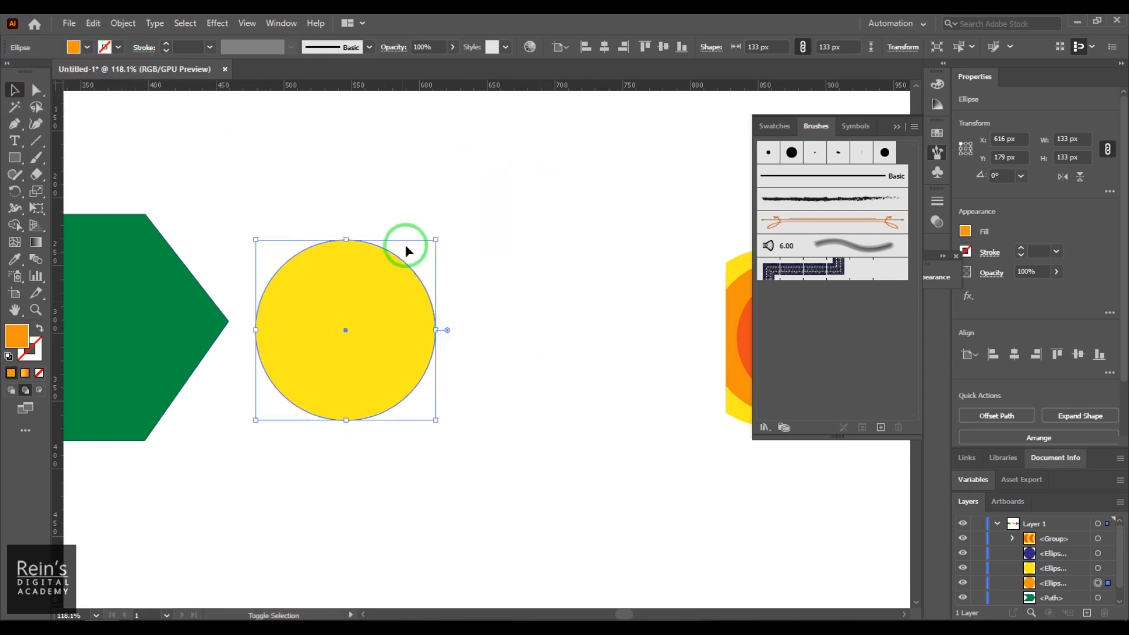
{"action": "left_click_drag", "start_coordinate": [436, 239], "coordinate": [383, 293]}
{"action": "left_click_drag", "start_coordinate": [357, 338], "coordinate": [371, 321]}
{"action": "left_click_drag", "start_coordinate": [303, 390], "coordinate": [358, 355]}
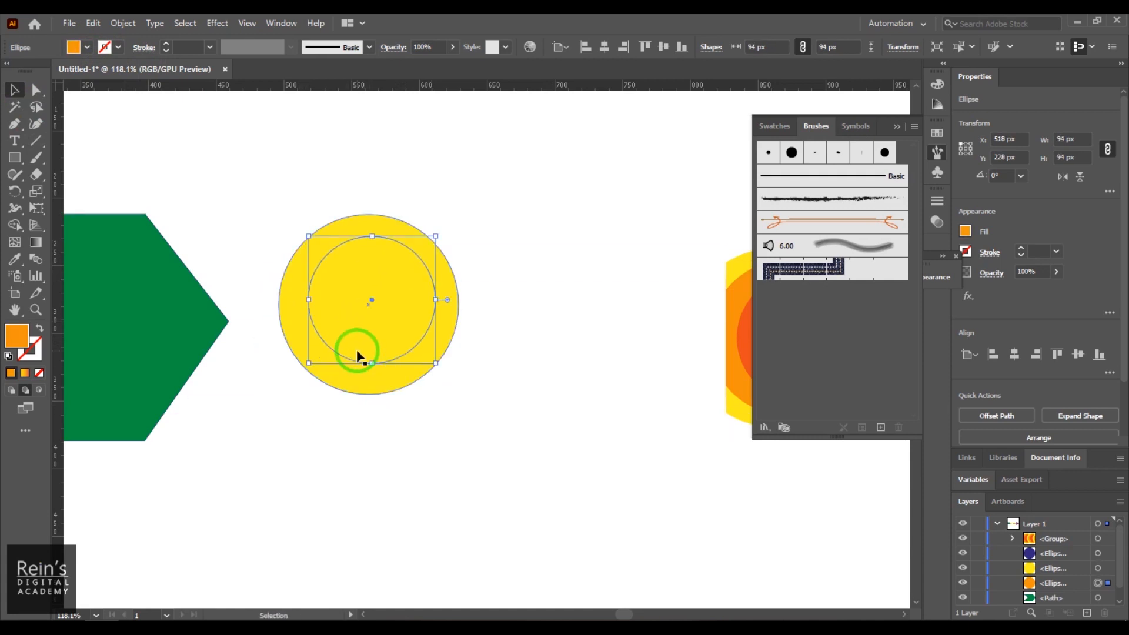
- Bring the 94 px orange circle to the front of the yellow circle
{"action": "right_click", "coordinate": [405, 294]}
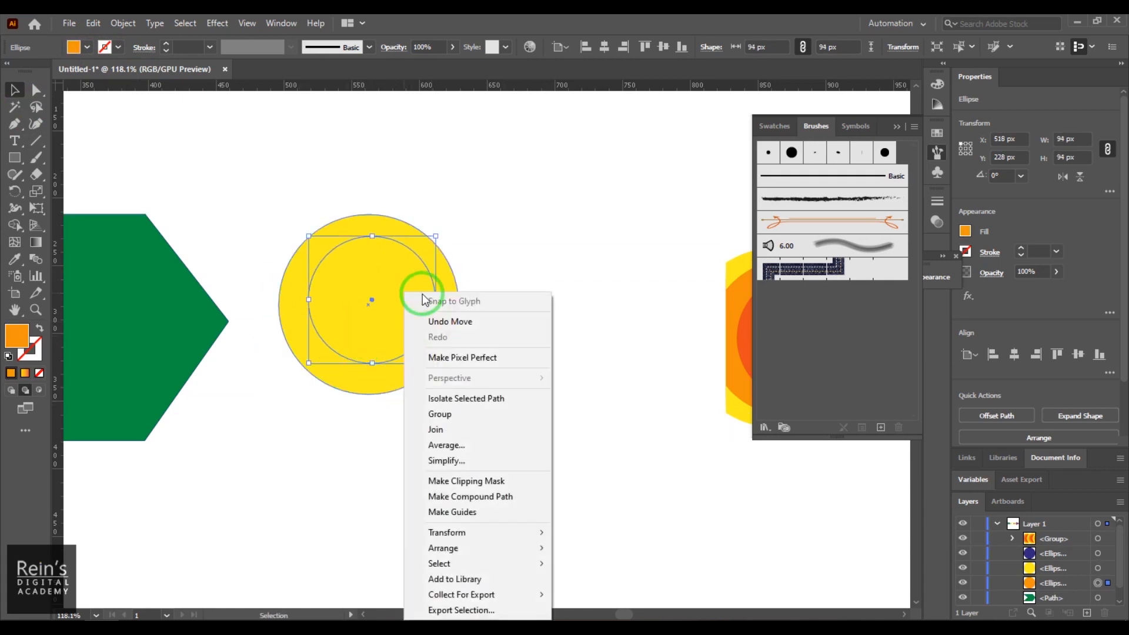
{"action": "mouse_move", "coordinate": [526, 554]}
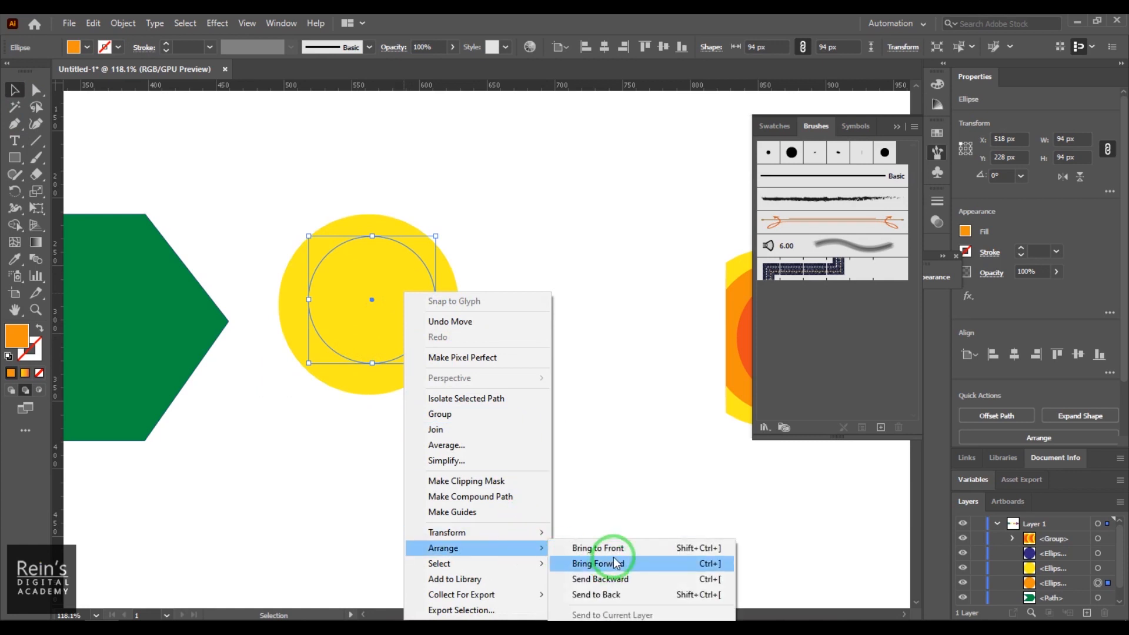
{"action": "left_click", "coordinate": [606, 548]}
{"action": "left_click", "coordinate": [564, 423]}
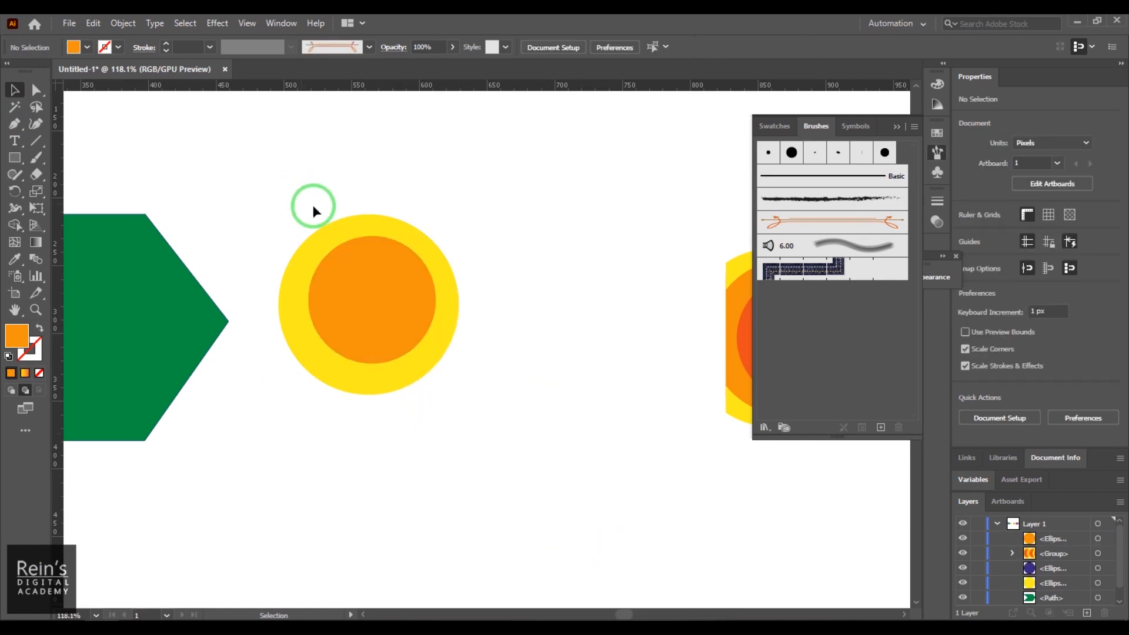
- Centre the orange circle on the yellow circle horizontally and vertically, and move both slightly down towards the green tail
{"action": "left_click", "coordinate": [605, 46]}
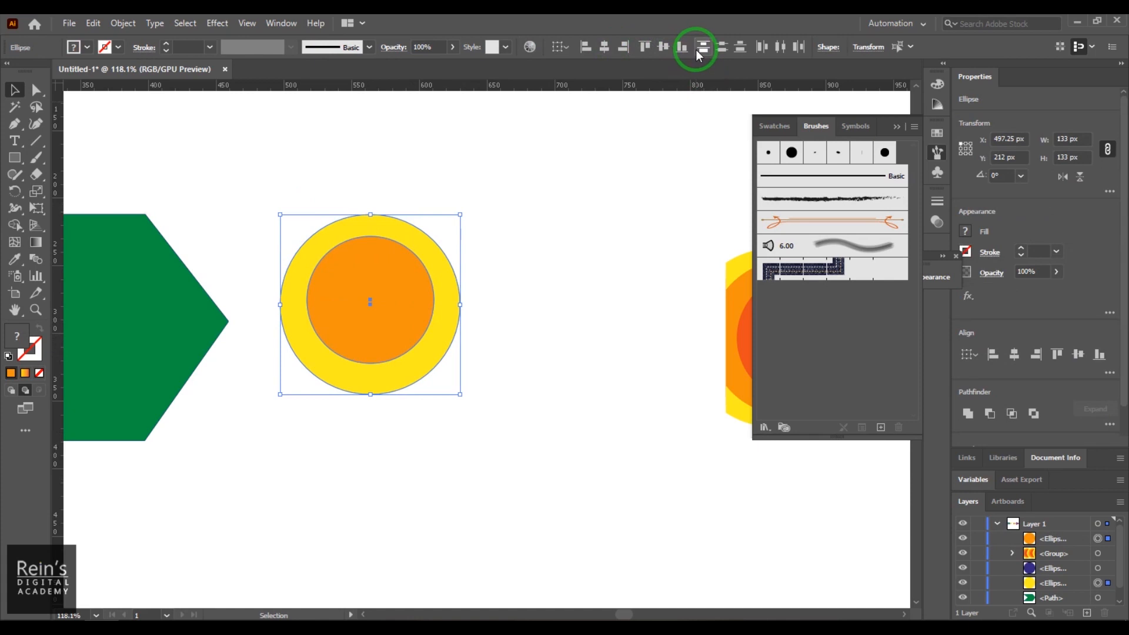
{"action": "left_click", "coordinate": [663, 47]}
{"action": "left_click", "coordinate": [554, 255]}
{"action": "left_click_drag", "start_coordinate": [270, 130], "coordinate": [413, 318]}
{"action": "left_click_drag", "start_coordinate": [382, 312], "coordinate": [365, 336]}
- Delete the blue circle beside the red arrowhead
{"action": "key", "text": "space"}
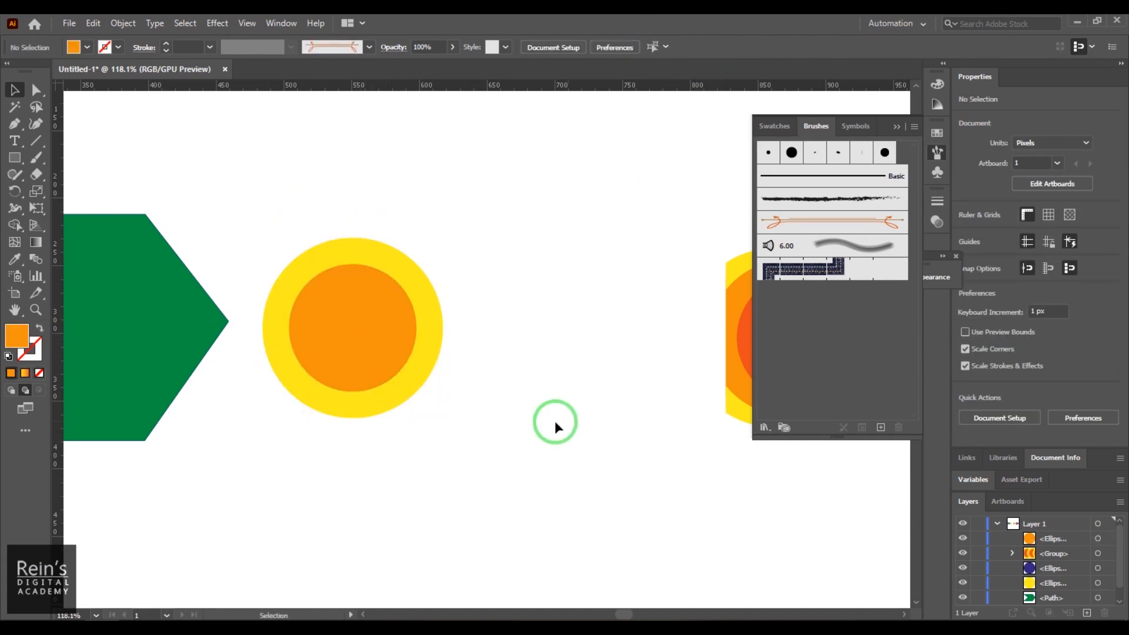
{"action": "left_click_drag", "start_coordinate": [555, 421], "coordinate": [353, 438]}
{"action": "left_click_drag", "start_coordinate": [461, 423], "coordinate": [160, 352]}
{"action": "left_click", "coordinate": [642, 270]}
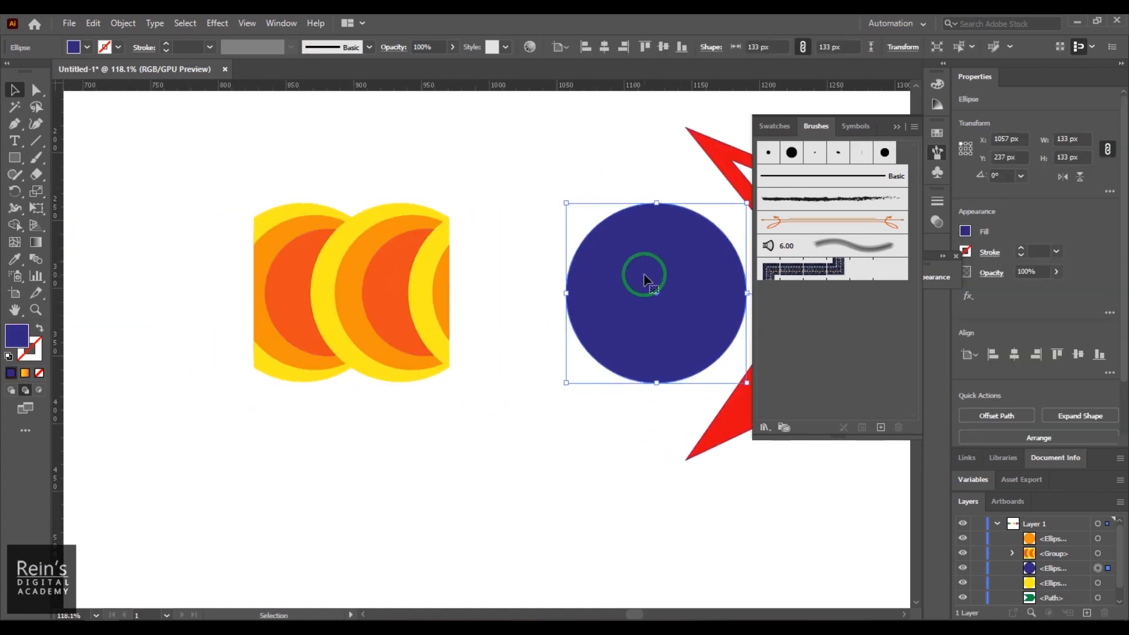
{"action": "key", "text": "Delete"}
- Duplicate the nested yellow and orange circles into the gap between the seamless tile and the red arrowhead
{"action": "key", "text": "space"}
{"action": "left_click_drag", "start_coordinate": [393, 311], "coordinate": [706, 339]}
{"action": "left_click_drag", "start_coordinate": [179, 184], "coordinate": [528, 333]}
{"action": "key", "text": "space"}
{"action": "left_click_drag", "start_coordinate": [506, 400], "coordinate": [81, 345]}
{"action": "left_click_drag", "start_coordinate": [144, 278], "coordinate": [547, 265]}
{"action": "left_click", "coordinate": [438, 408]}
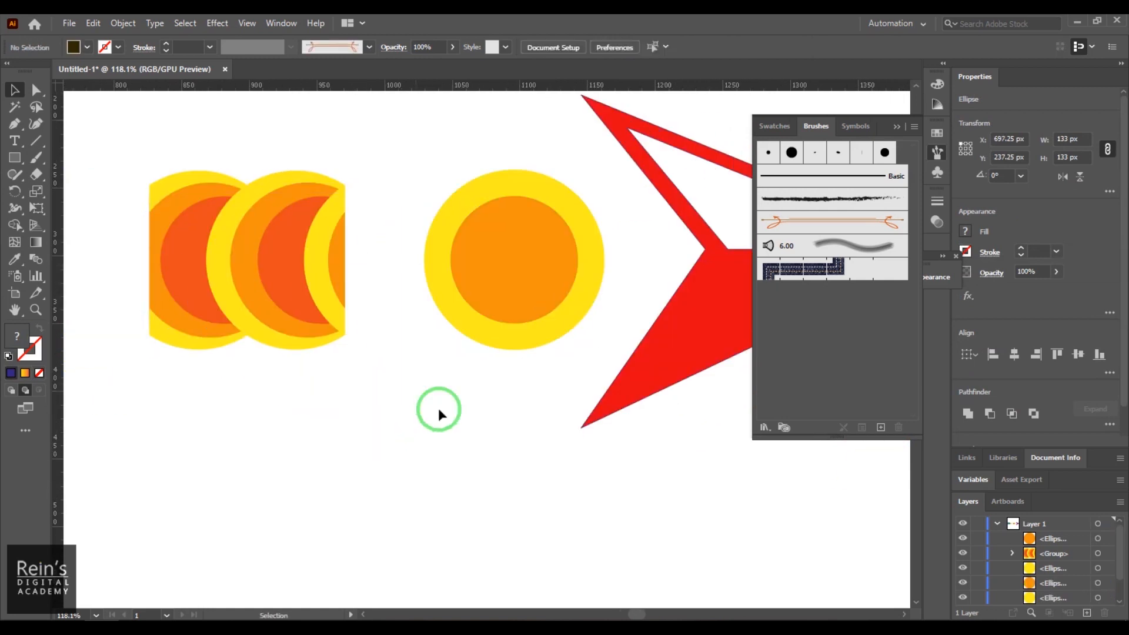
- Recolour the copied circles beside the arrowhead, filling the outer one with red-orange and the inner one with yellow
{"action": "left_click", "coordinate": [469, 326]}
{"action": "left_click", "coordinate": [87, 47]}
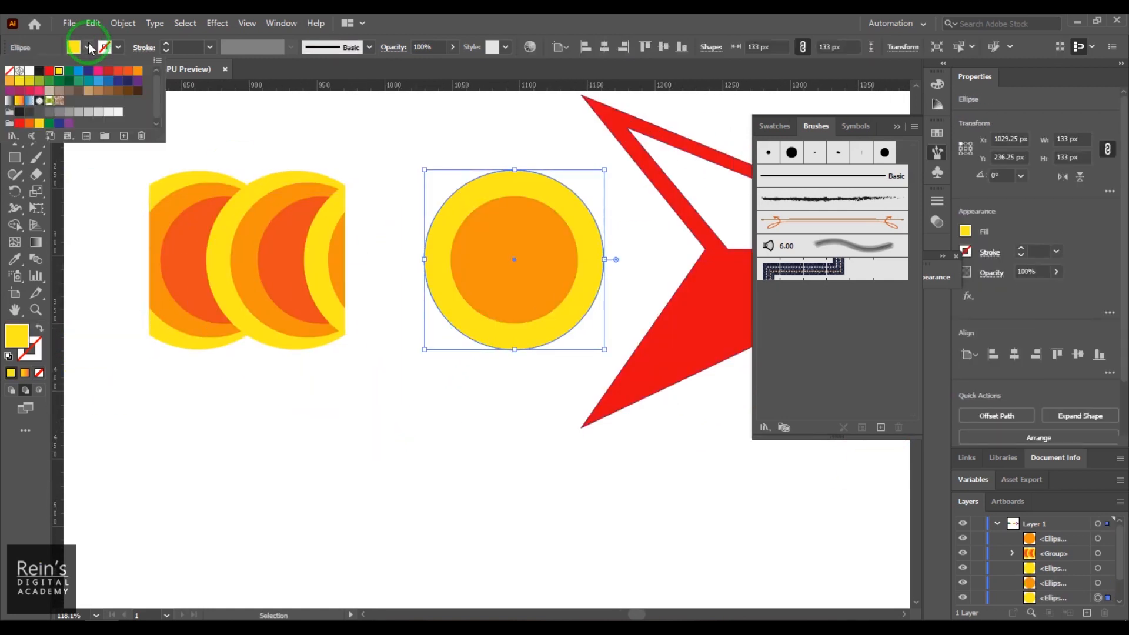
{"action": "left_click", "coordinate": [120, 75]}
{"action": "left_click", "coordinate": [499, 245]}
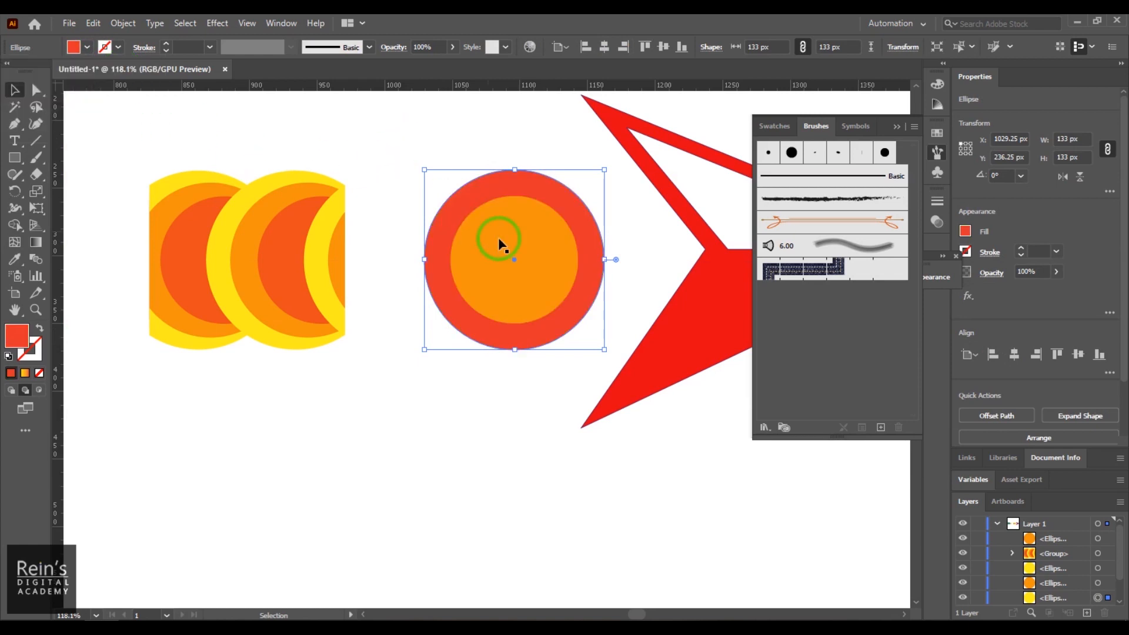
{"action": "left_click", "coordinate": [512, 243]}
{"action": "left_click", "coordinate": [87, 47]}
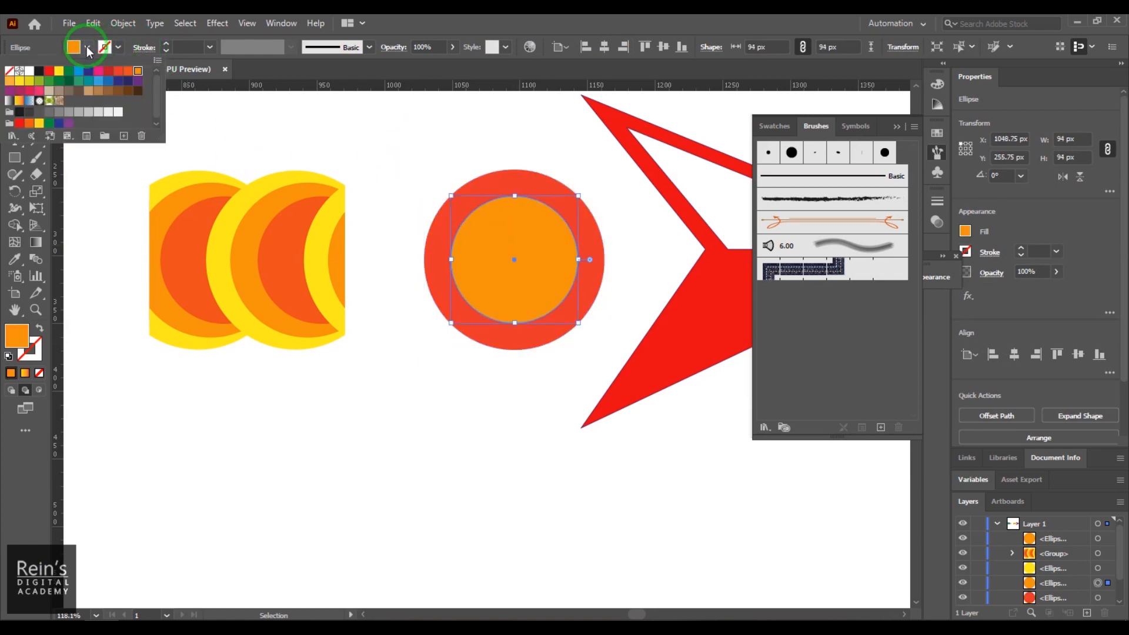
{"action": "left_click", "coordinate": [59, 70]}
{"action": "left_click", "coordinate": [344, 116]}
- Group the yellow circle and its orange inner circle beside the green tail
{"action": "left_click_drag", "start_coordinate": [401, 363], "coordinate": [609, 403]}
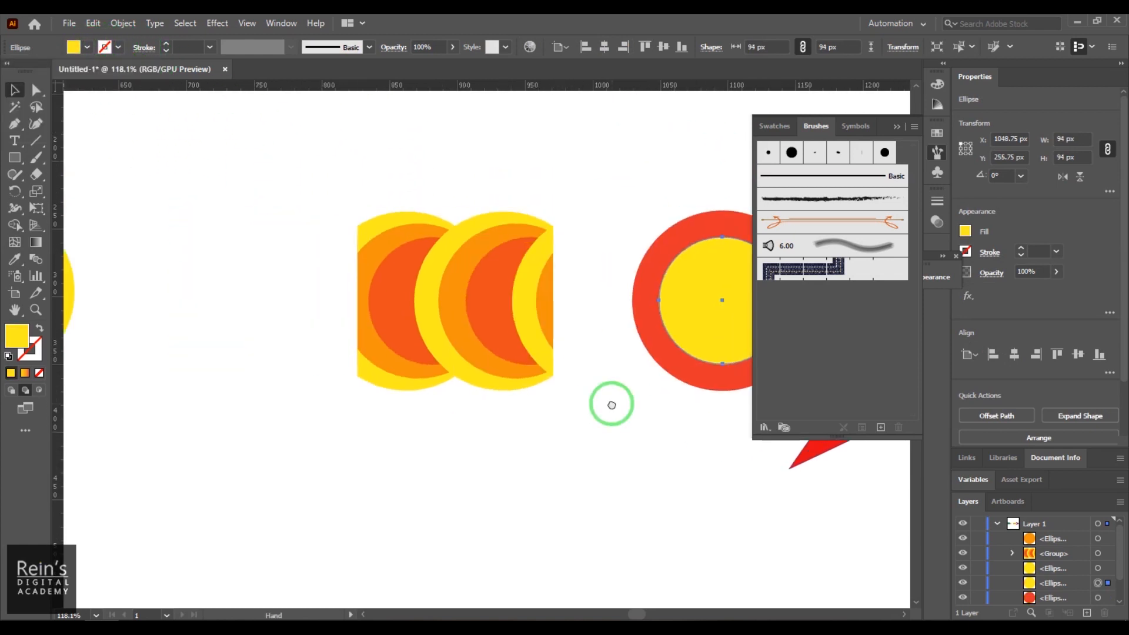
{"action": "left_click", "coordinate": [573, 493]}
{"action": "key", "text": "ctrl+minus"}
{"action": "key", "text": "ctrl+minus"}
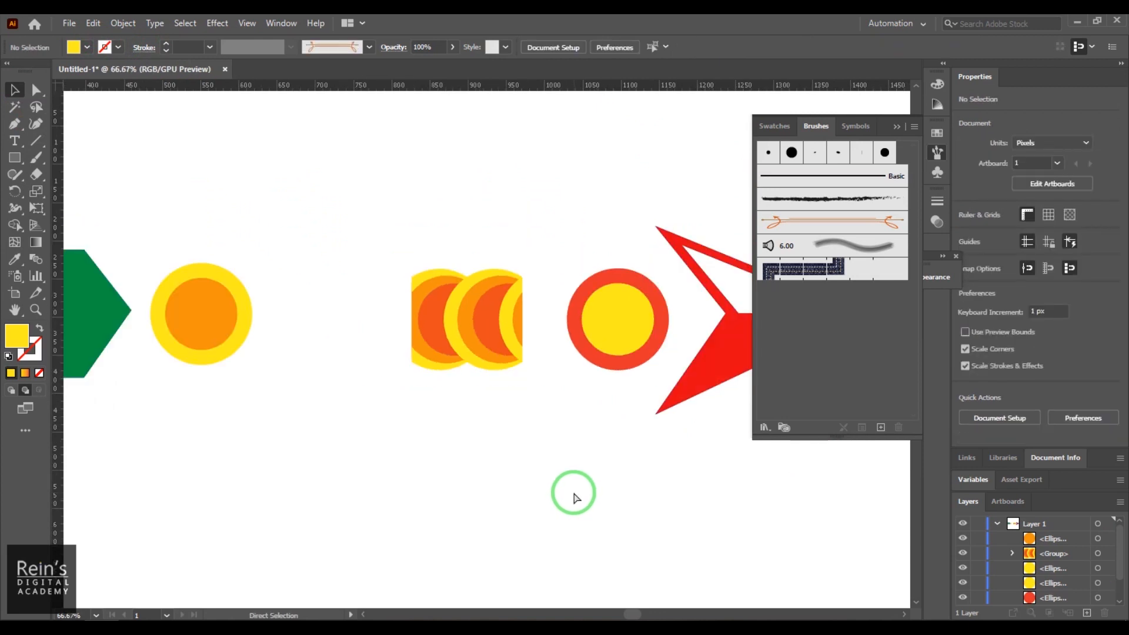
{"action": "key", "text": "ctrl+minus"}
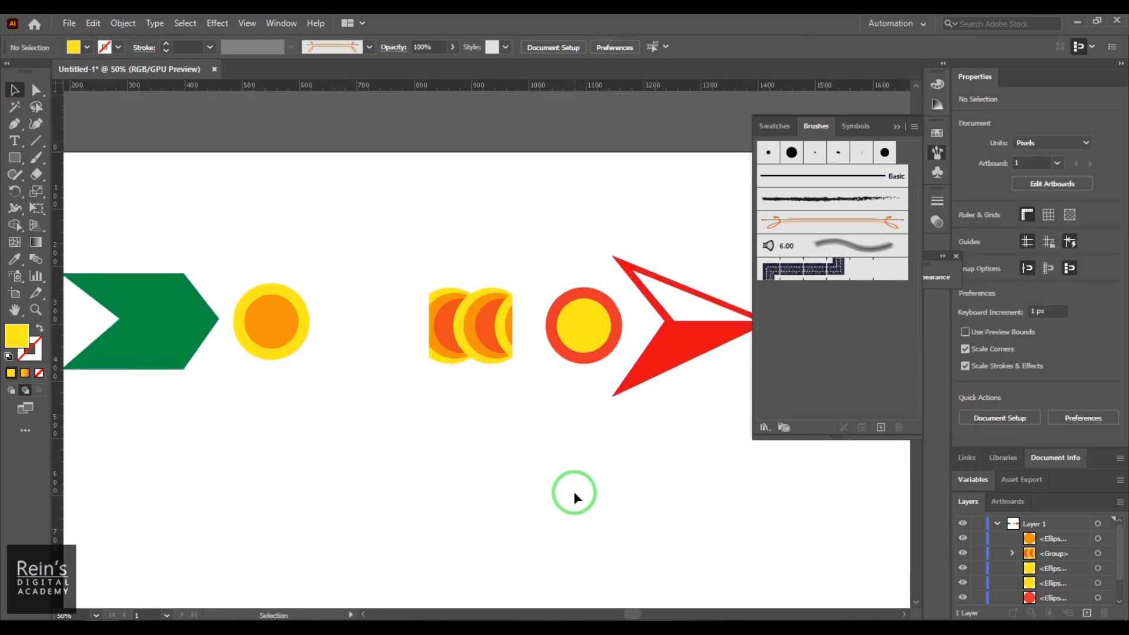
{"action": "left_click_drag", "start_coordinate": [259, 240], "coordinate": [286, 402]}
{"action": "left_click_drag", "start_coordinate": [569, 241], "coordinate": [589, 358]}
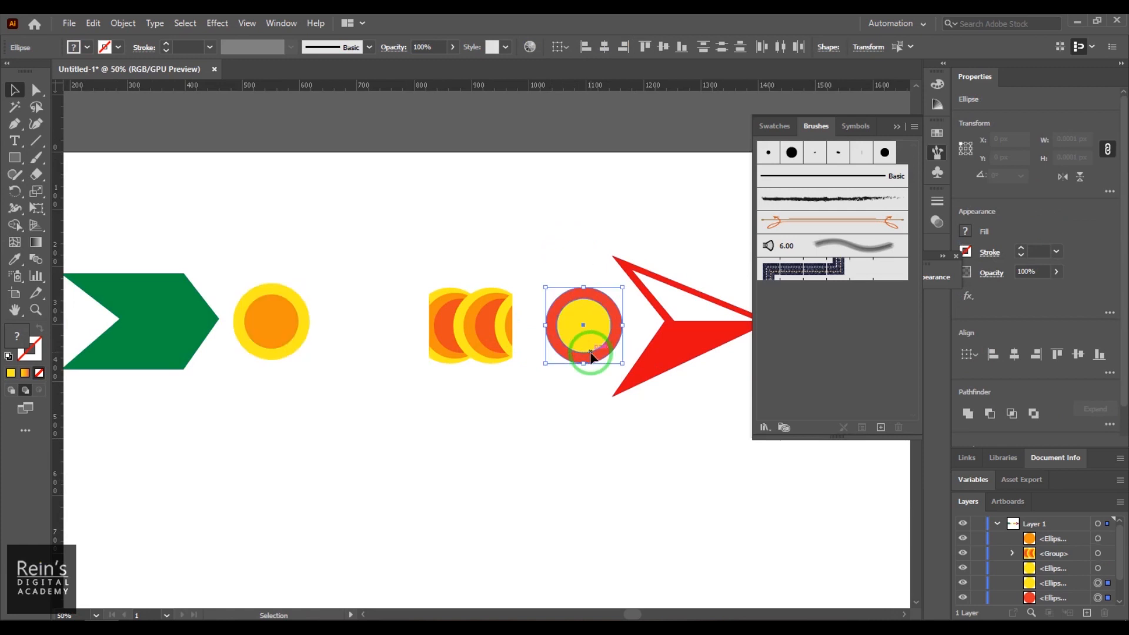
{"action": "left_click", "coordinate": [550, 441]}
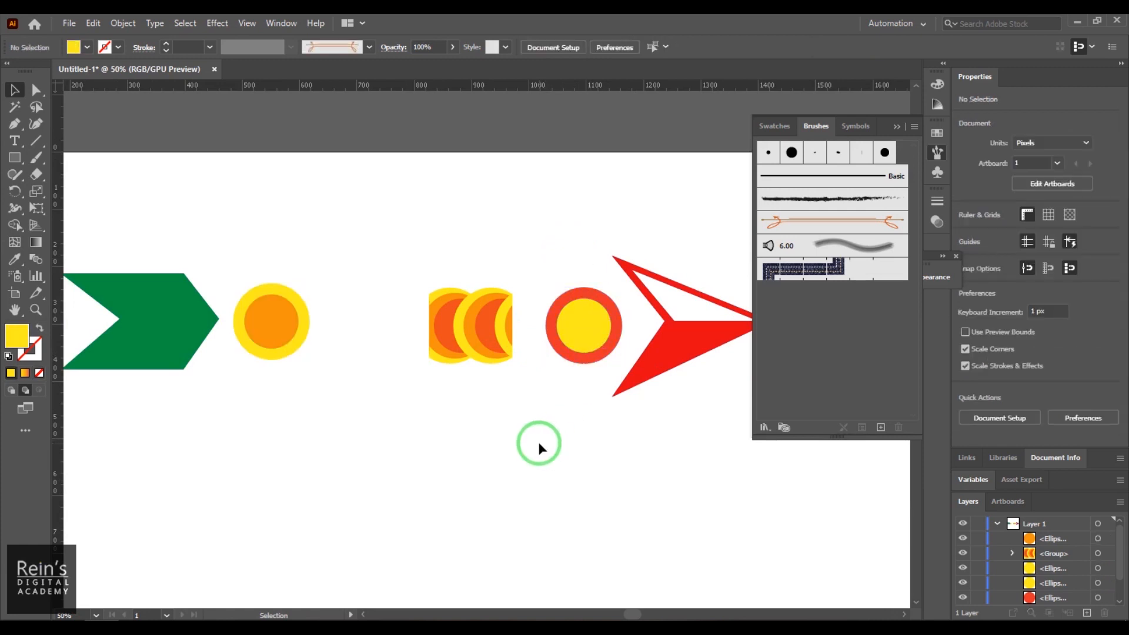
{"action": "left_click_drag", "start_coordinate": [259, 264], "coordinate": [295, 354]}
{"action": "key", "text": "ctrl+g"}
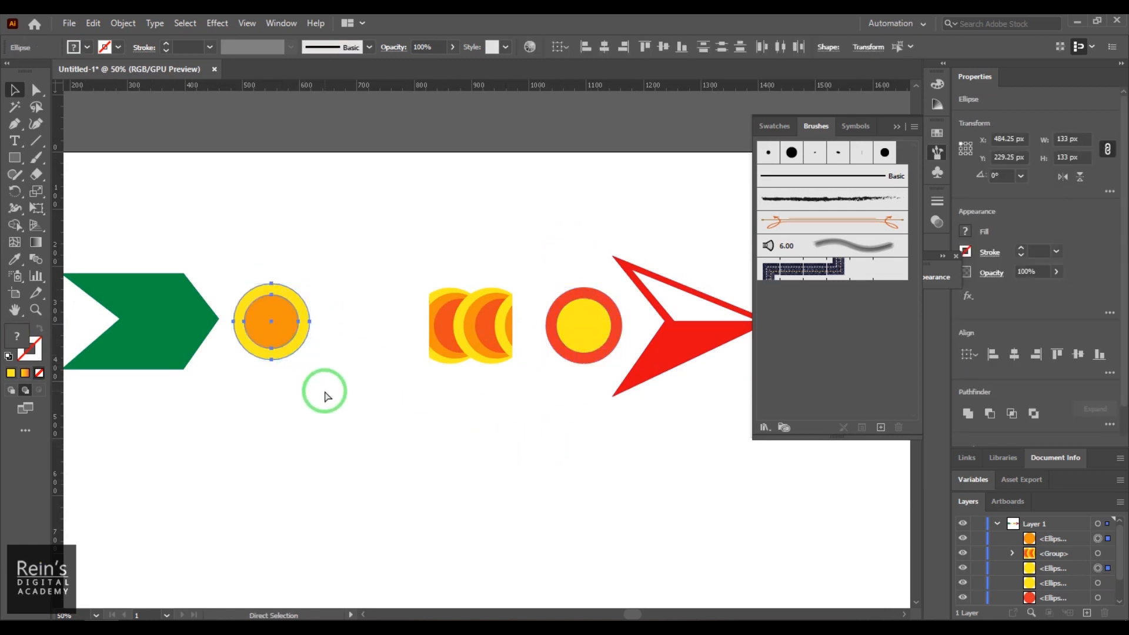
- Group the red circle and its yellow inner circle beside the arrowhead
{"action": "left_click", "coordinate": [601, 320]}
{"action": "key", "text": "ctrl+g"}
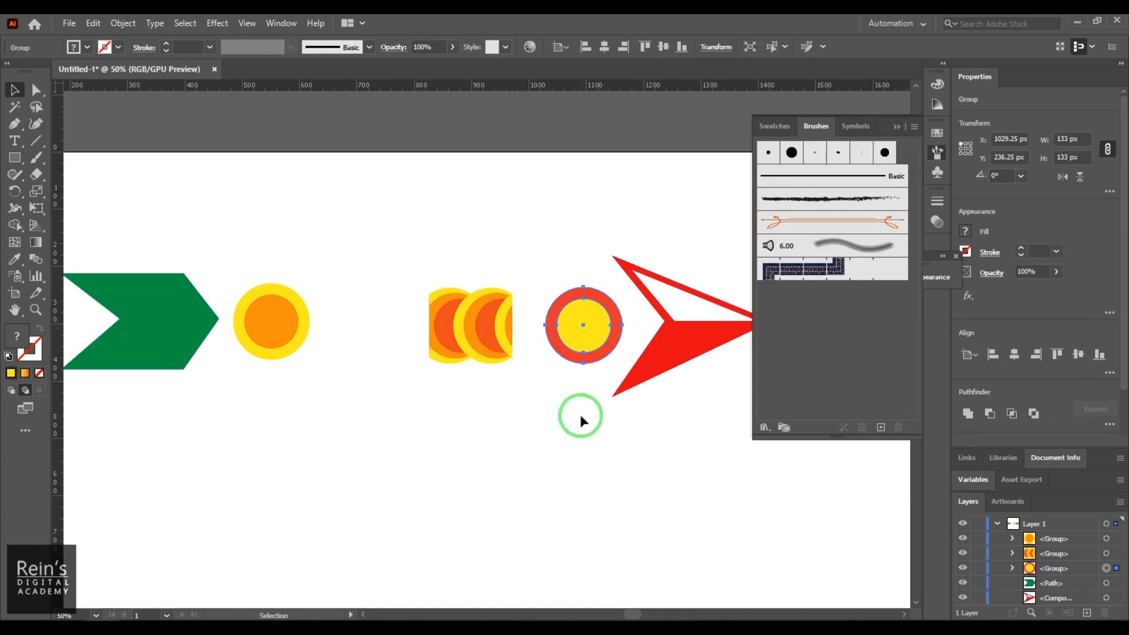
{"action": "left_click", "coordinate": [579, 408]}
{"action": "left_click", "coordinate": [587, 330]}
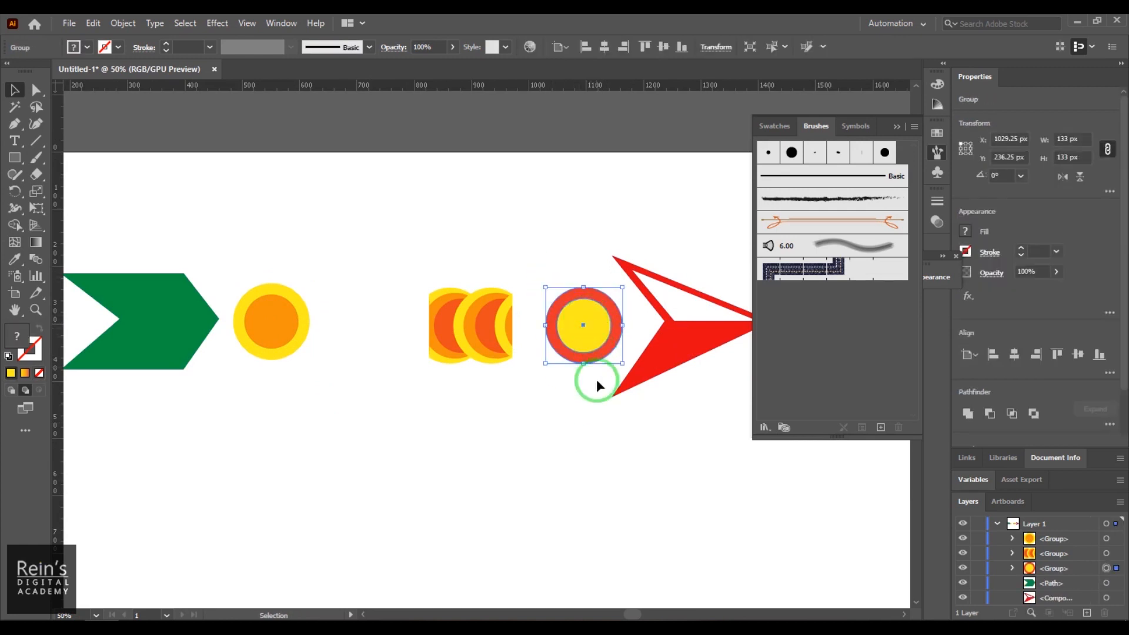
{"action": "left_click", "coordinate": [591, 412]}
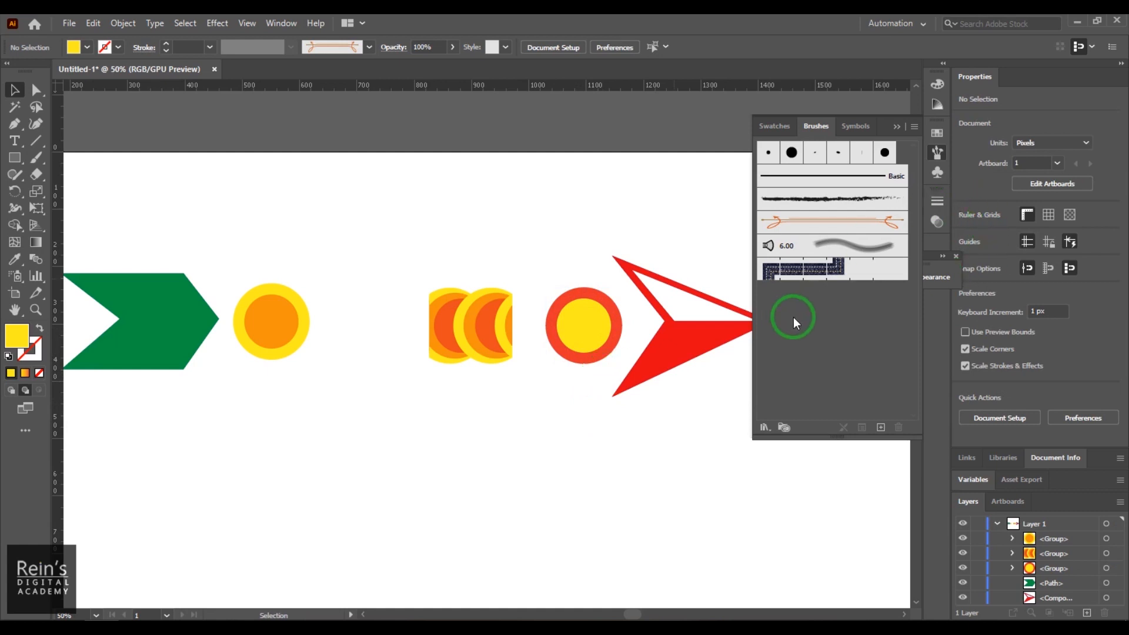
- Show the document's swatches and move the seamless tile down below the row of tail, circles and arrowhead
{"action": "left_click", "coordinate": [790, 126]}
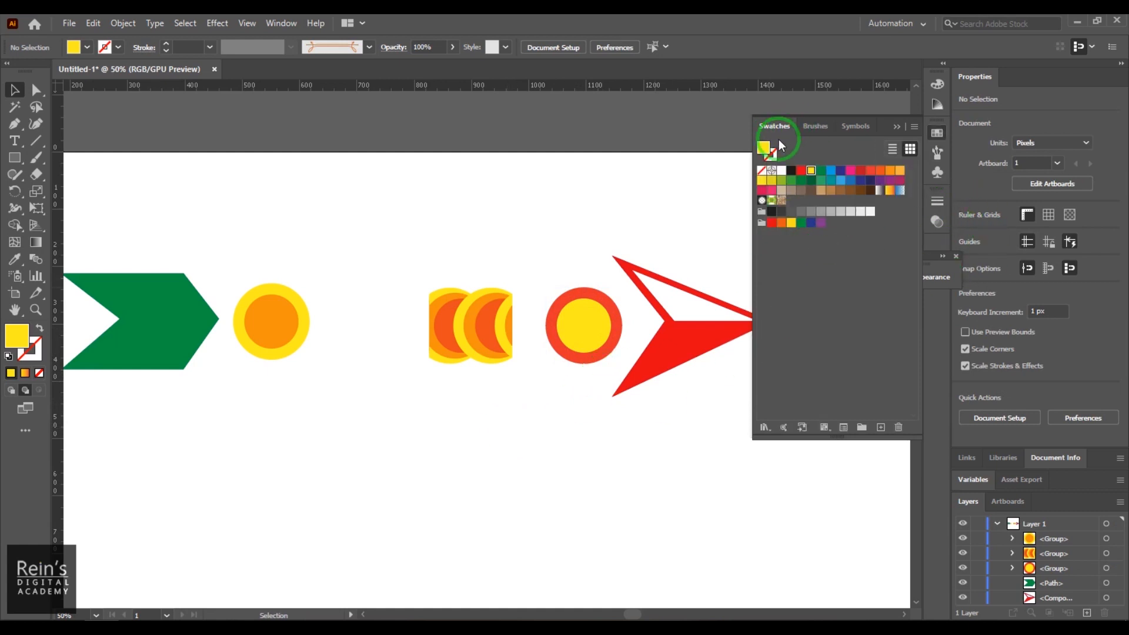
{"action": "left_click", "coordinate": [718, 335]}
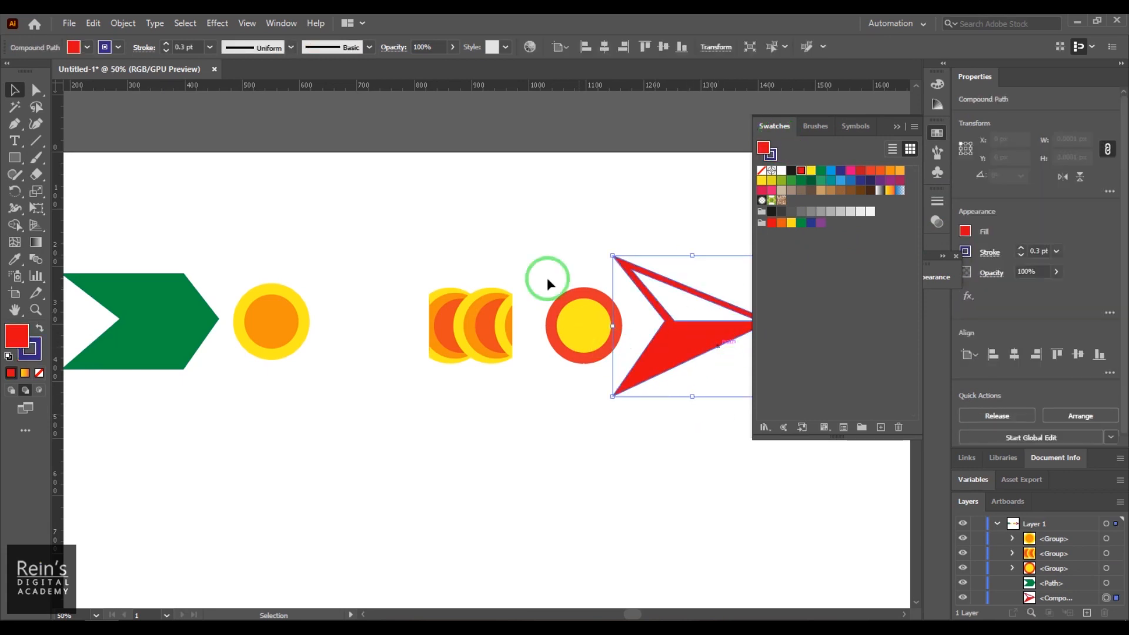
{"action": "left_click", "coordinate": [558, 337]}
{"action": "left_click_drag", "start_coordinate": [273, 357], "coordinate": [273, 356]}
{"action": "left_click_drag", "start_coordinate": [176, 214], "coordinate": [156, 339]}
{"action": "left_click_drag", "start_coordinate": [432, 262], "coordinate": [438, 529]}
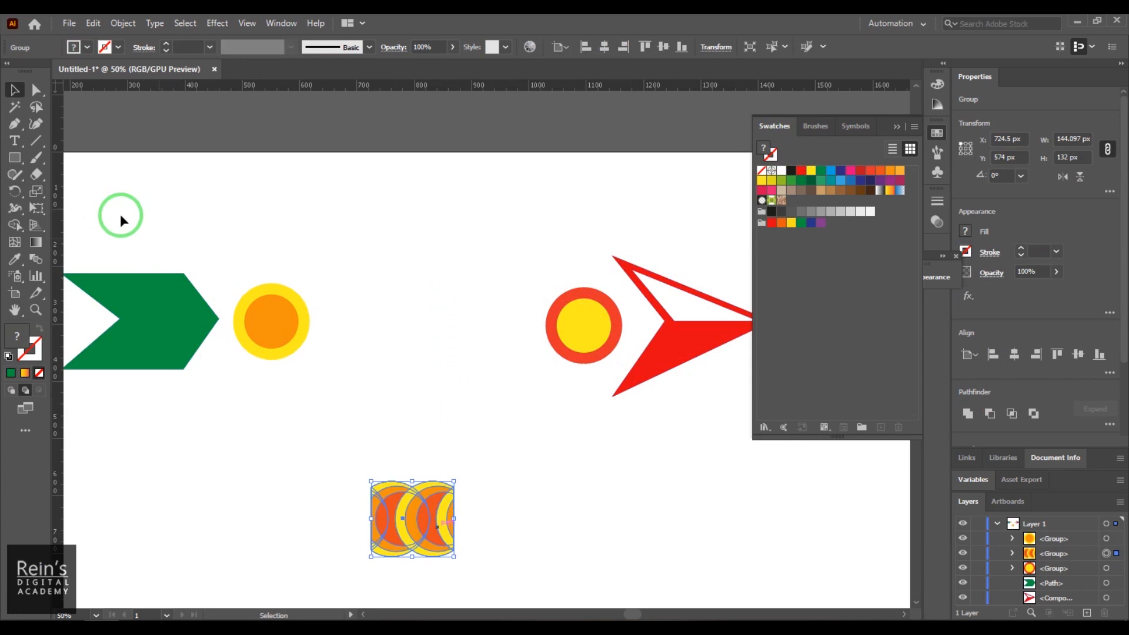
{"action": "left_click_drag", "start_coordinate": [121, 220], "coordinate": [154, 353]}
{"action": "left_click_drag", "start_coordinate": [277, 245], "coordinate": [294, 329]}
{"action": "left_click_drag", "start_coordinate": [518, 250], "coordinate": [598, 357]}
{"action": "left_click_drag", "start_coordinate": [703, 234], "coordinate": [718, 372]}
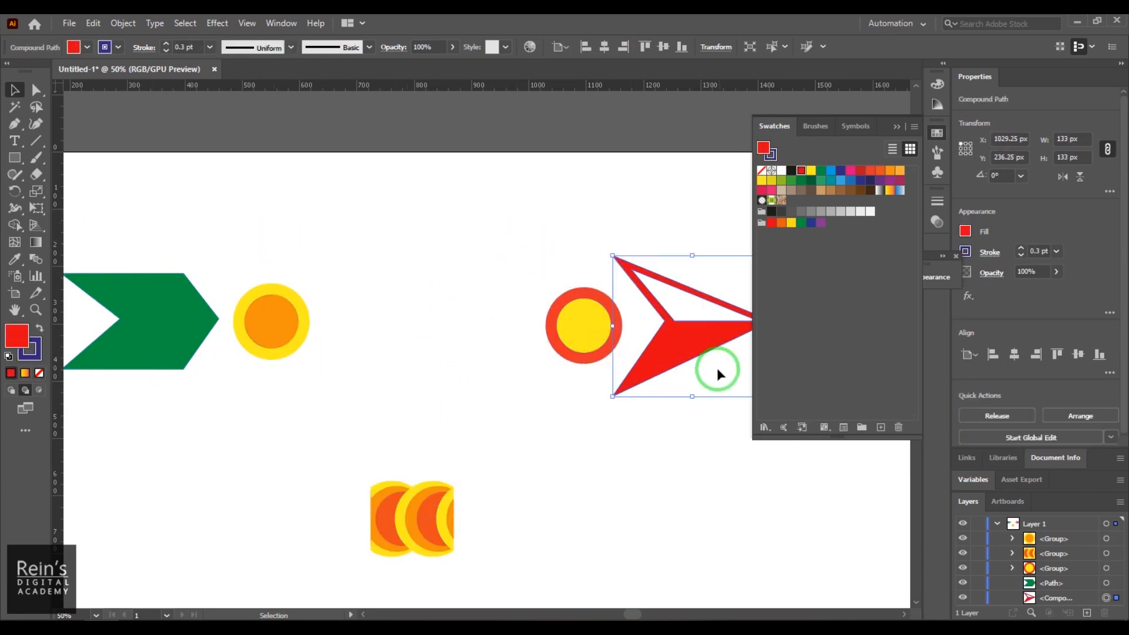
{"action": "left_click", "coordinate": [651, 471]}
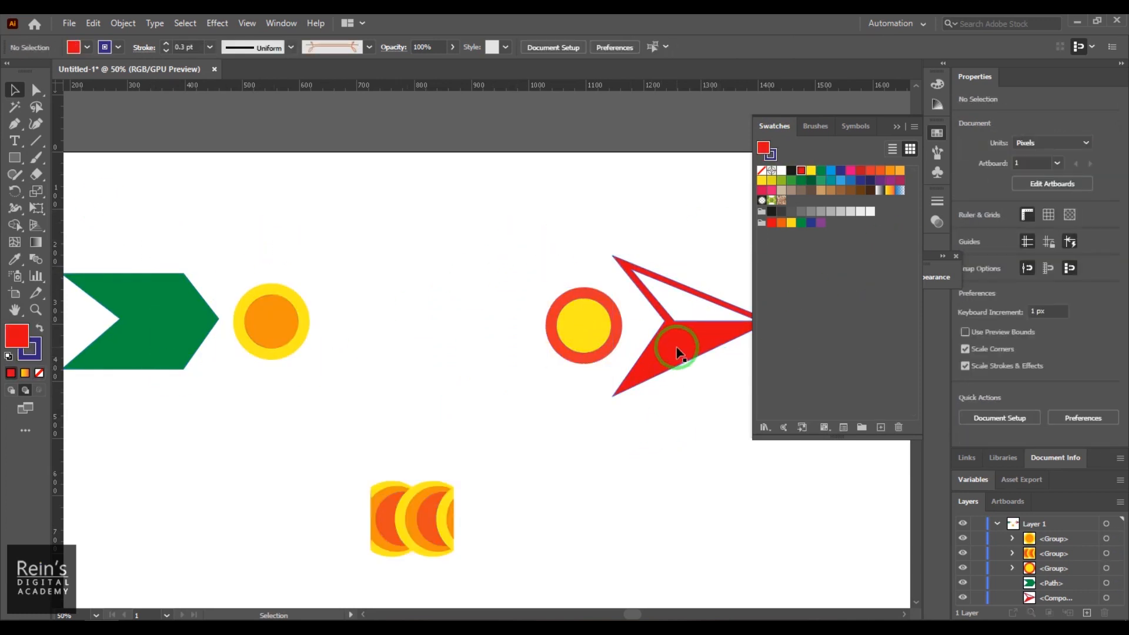
- Save the arrowhead, both circle groups and the green tail as pattern swatches, and display the swatches in Large Thumbnail View
{"action": "left_click_drag", "start_coordinate": [676, 352], "coordinate": [843, 312]}
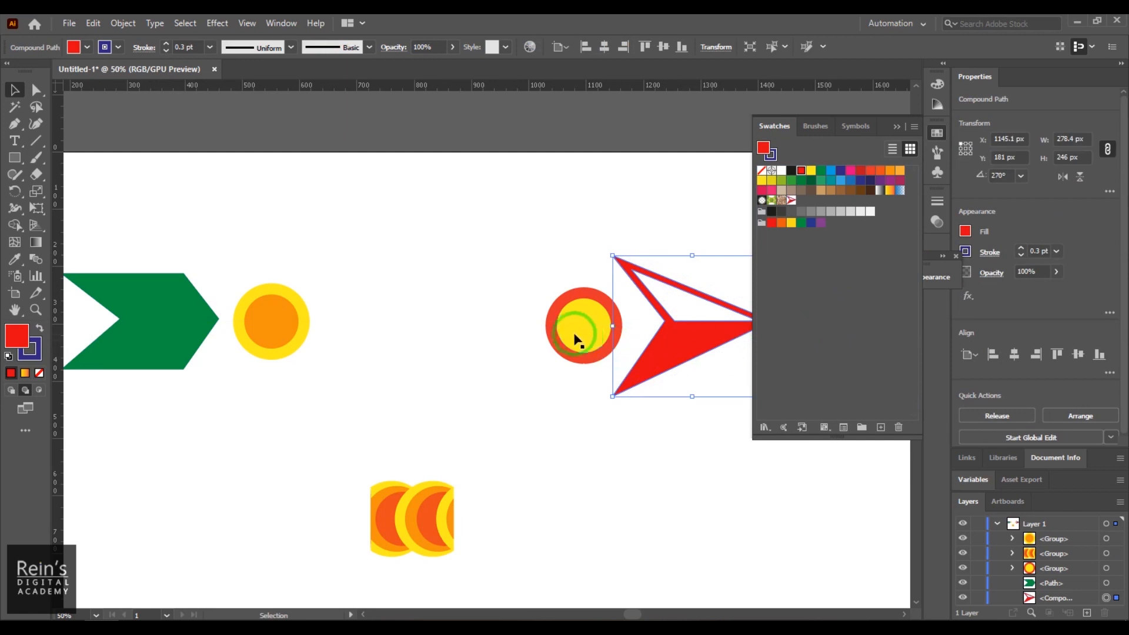
{"action": "left_click_drag", "start_coordinate": [570, 331], "coordinate": [806, 295]}
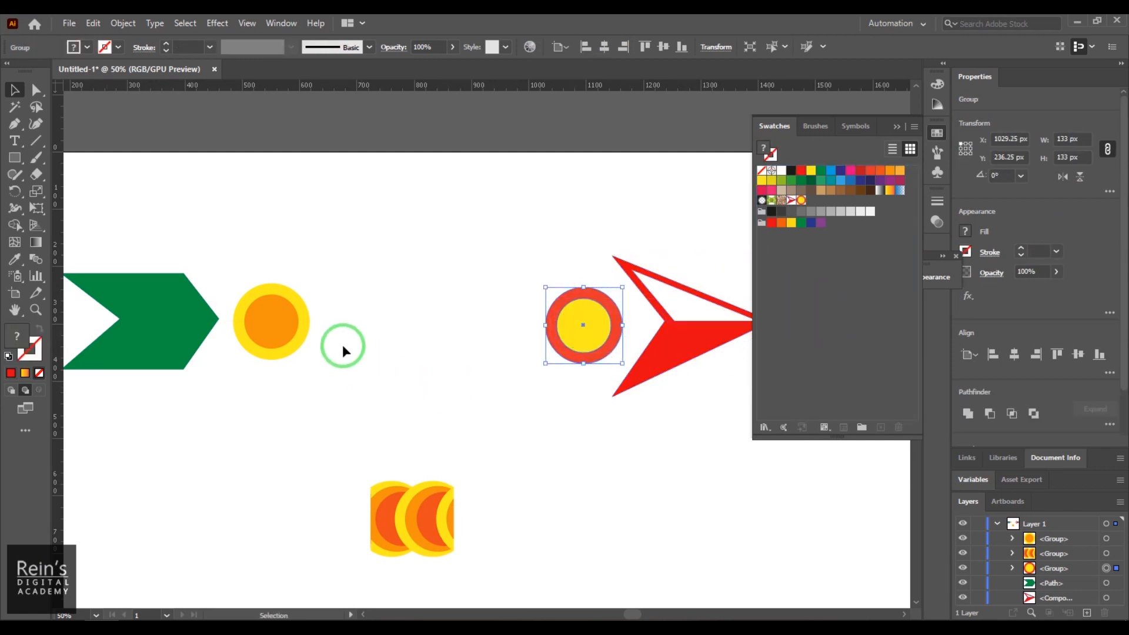
{"action": "left_click_drag", "start_coordinate": [285, 320], "coordinate": [833, 284]}
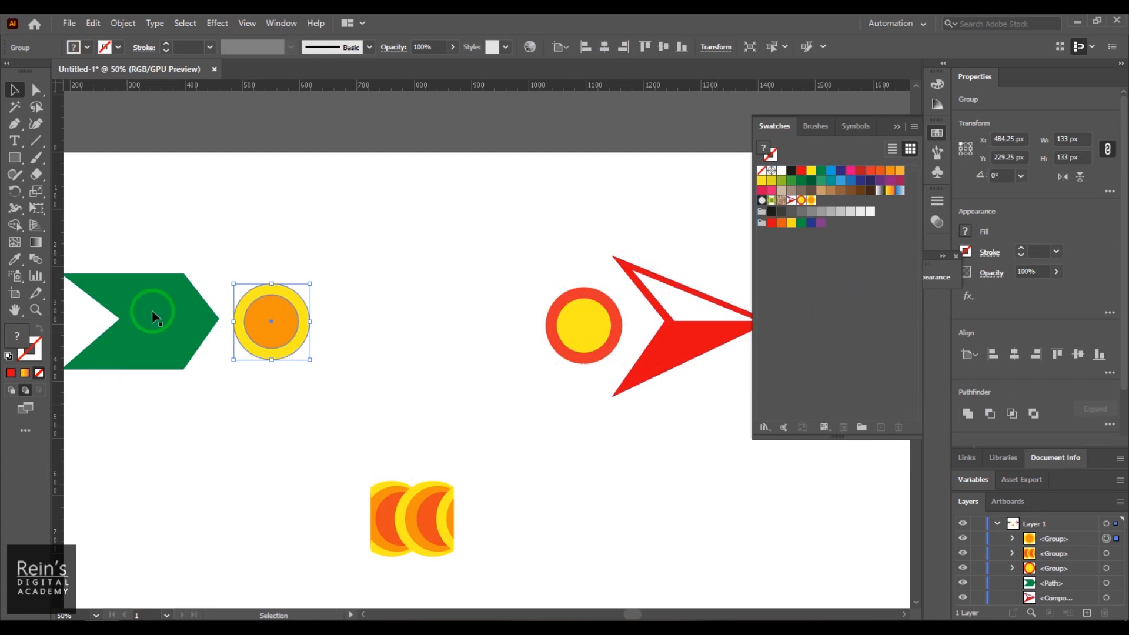
{"action": "left_click", "coordinate": [159, 340]}
{"action": "left_click_drag", "start_coordinate": [158, 340], "coordinate": [778, 282]}
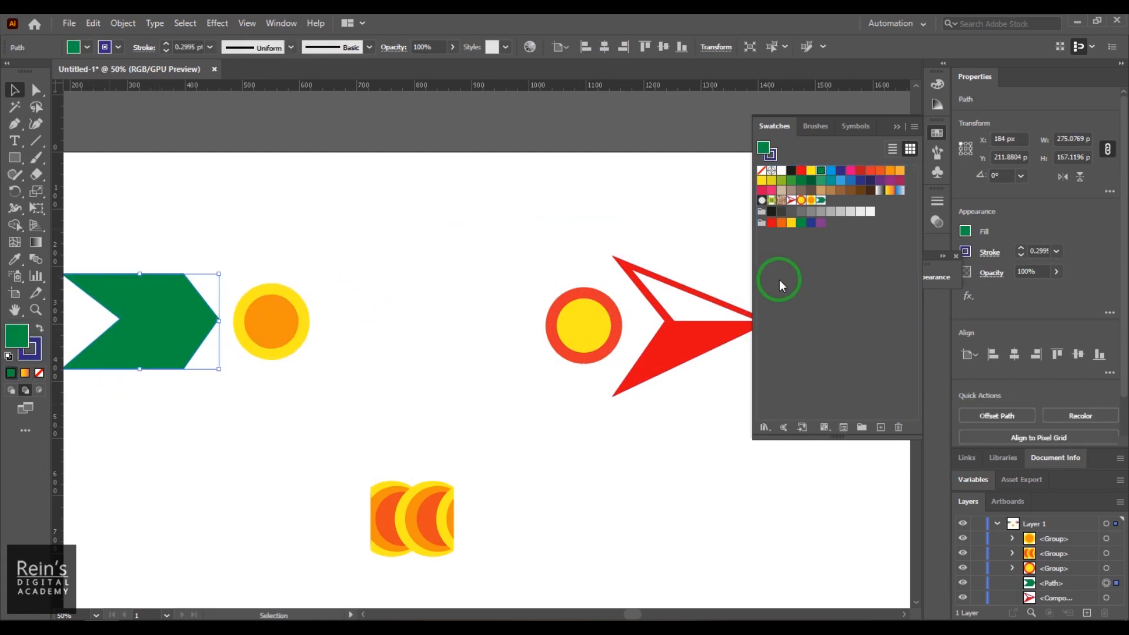
{"action": "left_click", "coordinate": [914, 126]}
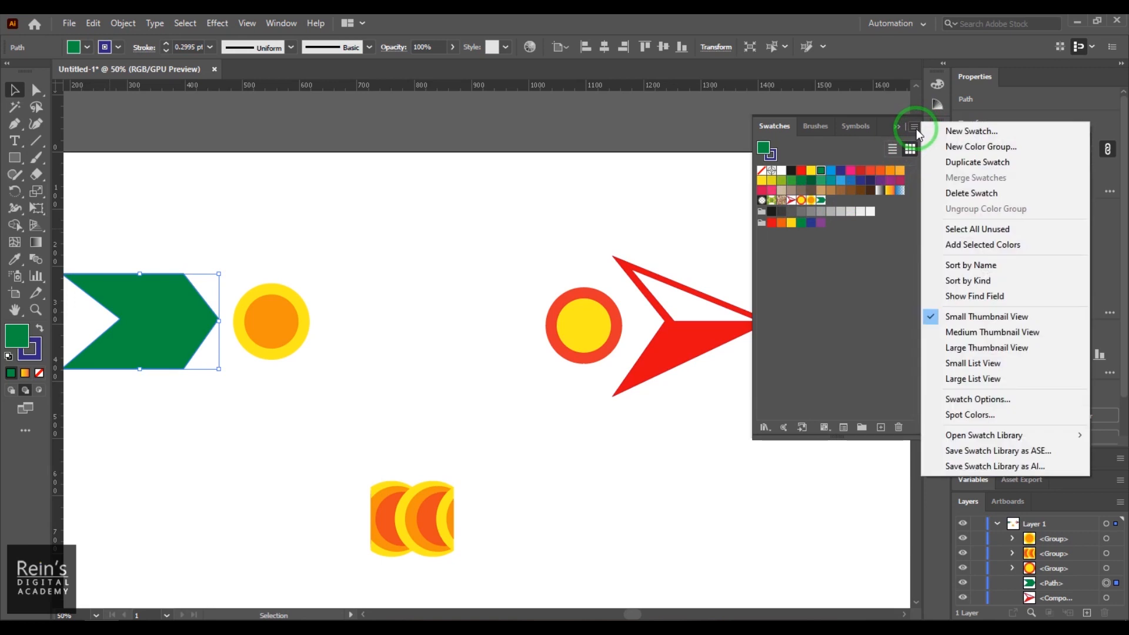
{"action": "left_click", "coordinate": [1000, 347]}
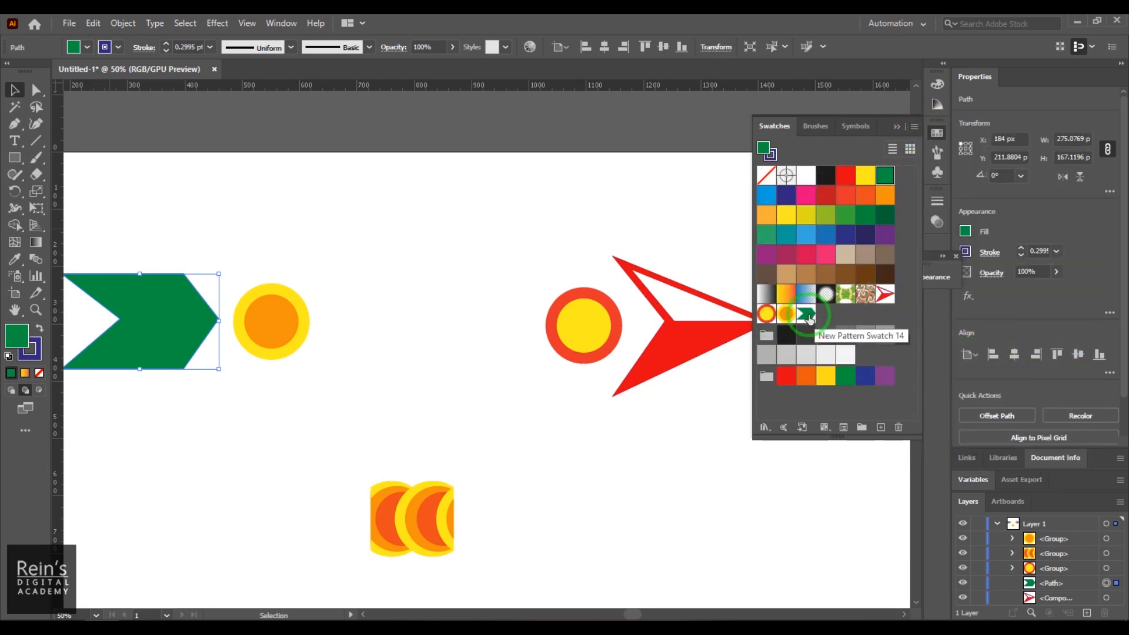
{"action": "left_click", "coordinate": [884, 294]}
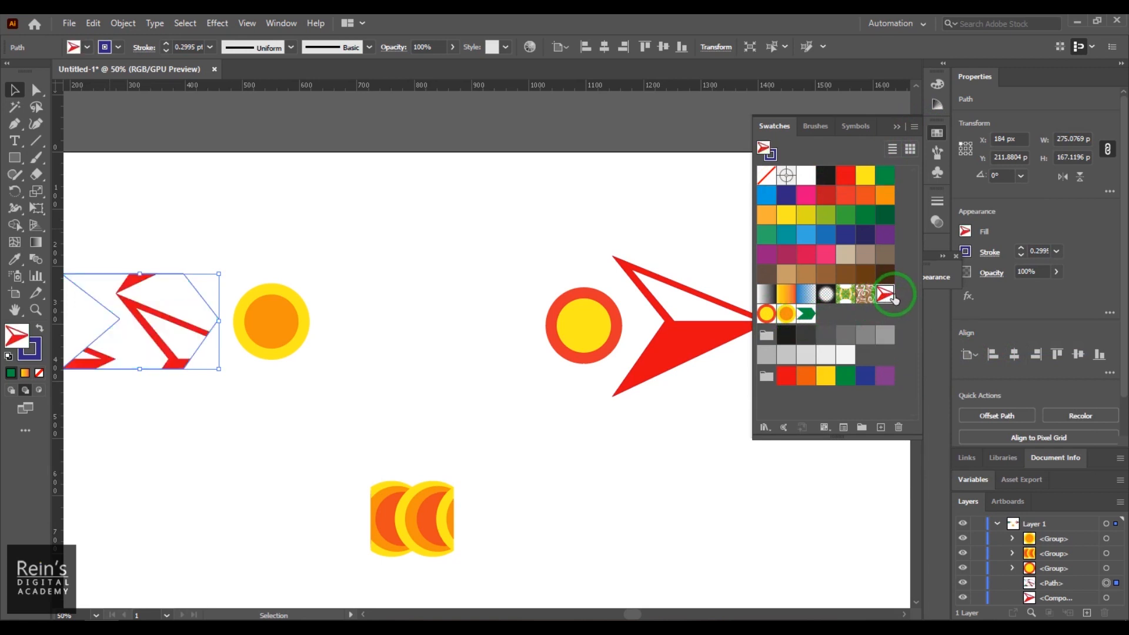
{"action": "left_click", "coordinate": [495, 415]}
{"action": "key", "text": "ctrl+z"}
- Delete the arrowhead's pattern swatch and save the red arrowhead as a pattern swatch again, placed after the green tail
{"action": "left_click", "coordinate": [509, 435]}
{"action": "left_click", "coordinate": [884, 294]}
{"action": "left_click", "coordinate": [898, 427]}
{"action": "left_click", "coordinate": [532, 341]}
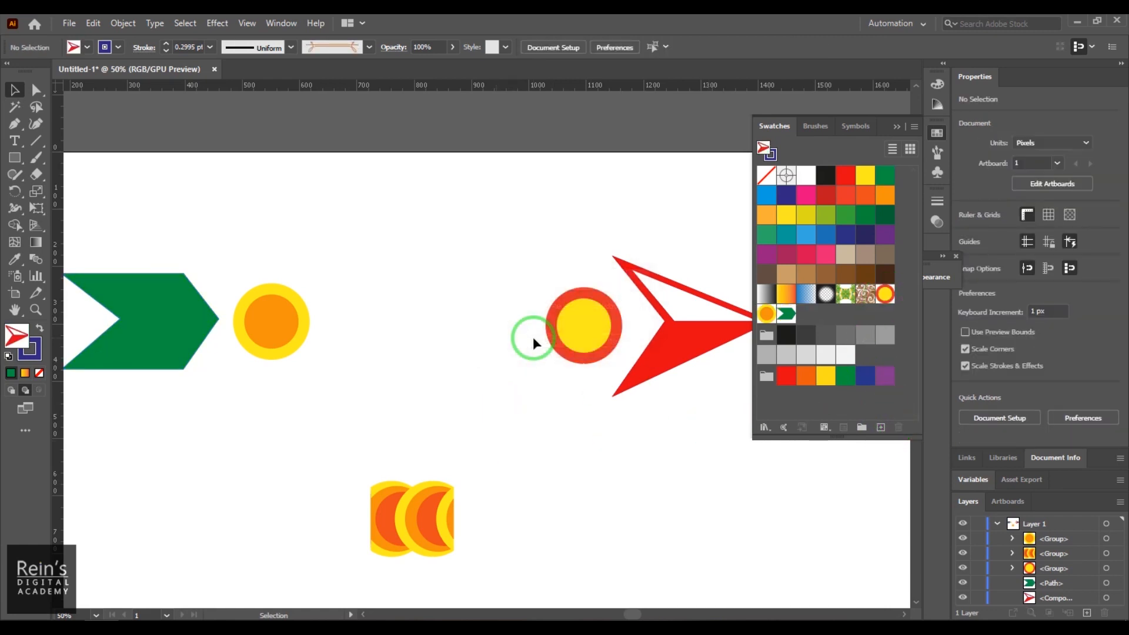
{"action": "left_click_drag", "start_coordinate": [690, 373], "coordinate": [871, 313]}
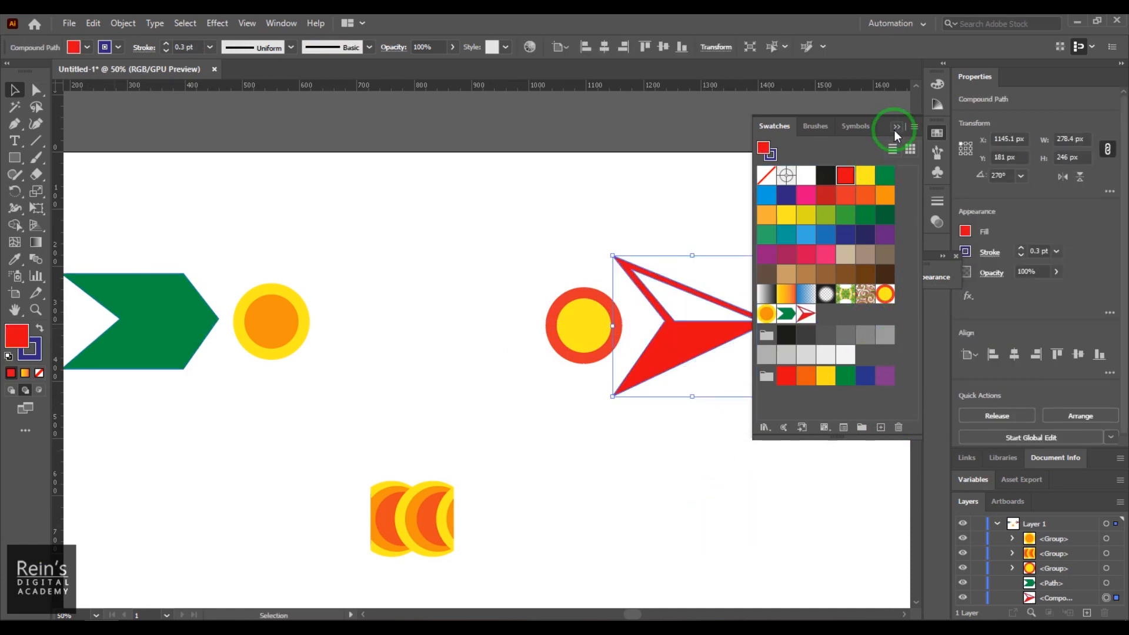
{"action": "left_click_drag", "start_coordinate": [299, 436], "coordinate": [520, 569]}
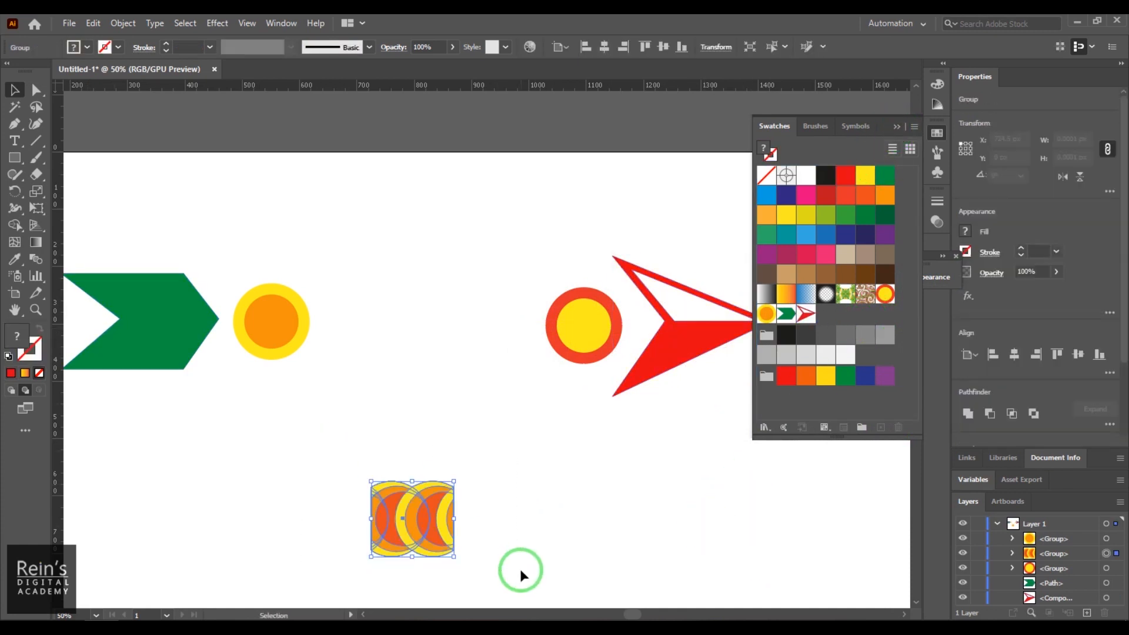
{"action": "left_click", "coordinate": [182, 335]}
{"action": "left_click", "coordinate": [282, 318]}
{"action": "left_click", "coordinate": [588, 294]}
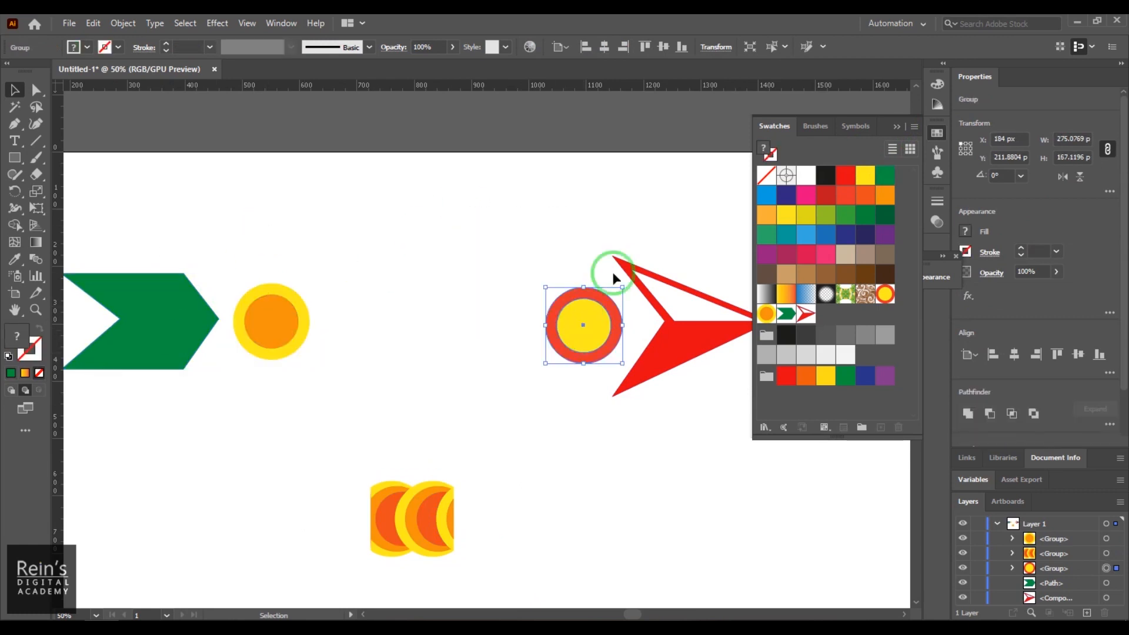
{"action": "left_click", "coordinate": [697, 351]}
{"action": "left_click", "coordinate": [684, 418]}
- Collapse the swatches and move the seamless tile back up into the row between the two circle groups
{"action": "left_click", "coordinate": [897, 127]}
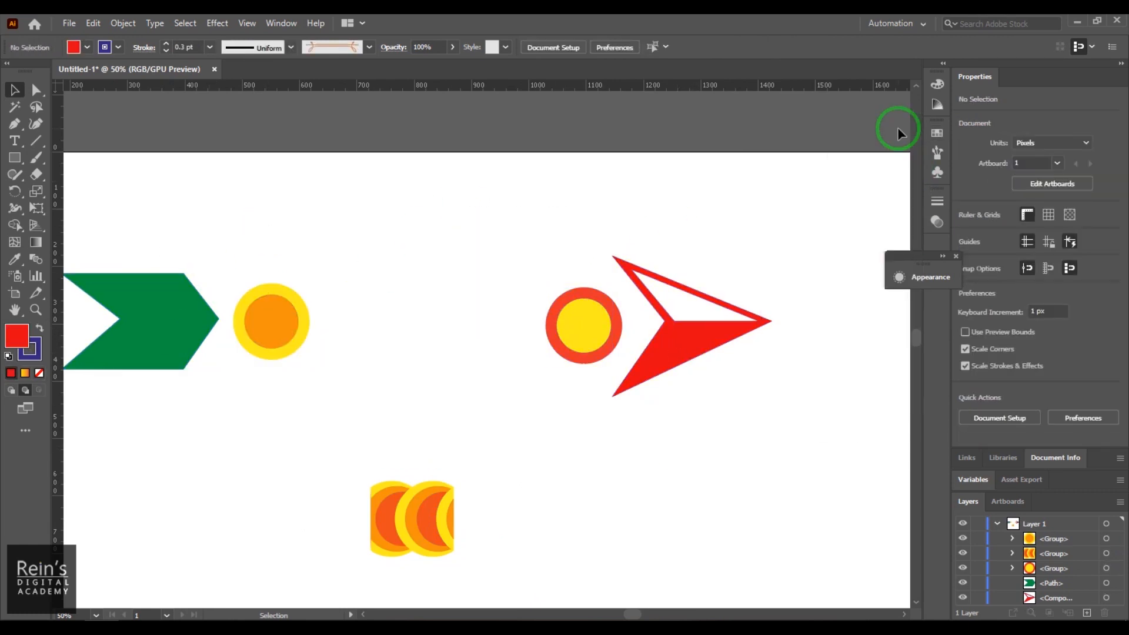
{"action": "key", "text": "ctrl+minus"}
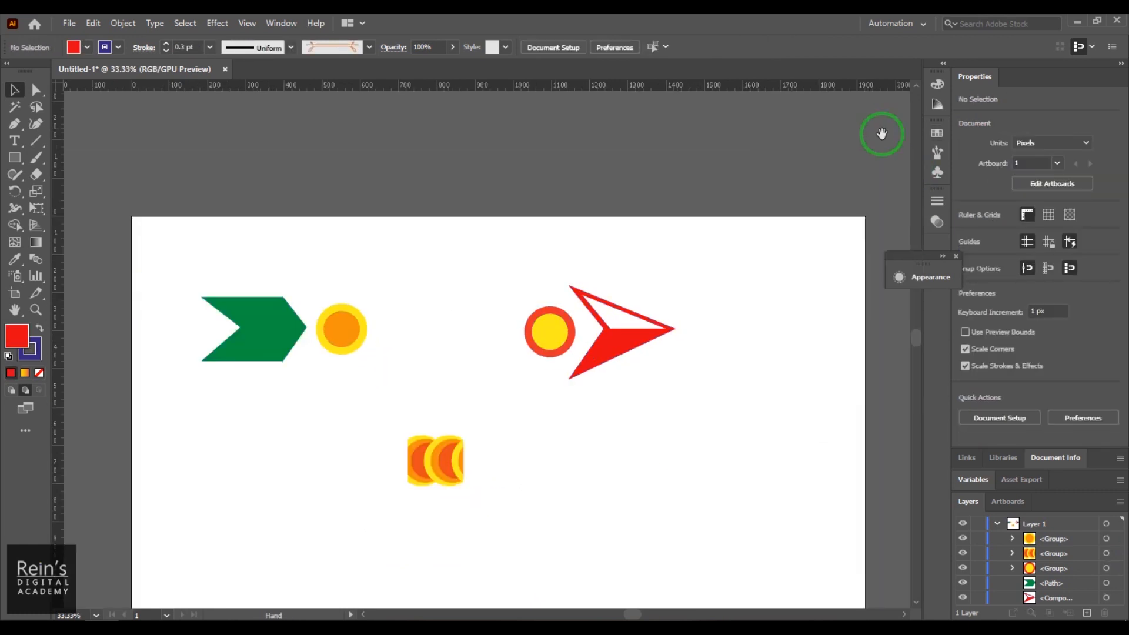
{"action": "scroll", "coordinate": [694, 352], "scroll_direction": "down", "scroll_amount": 4}
{"action": "left_click_drag", "start_coordinate": [374, 284], "coordinate": [500, 389]}
{"action": "left_click_drag", "start_coordinate": [441, 351], "coordinate": [456, 212]}
{"action": "left_click", "coordinate": [520, 288]}
{"action": "left_click", "coordinate": [473, 228]}
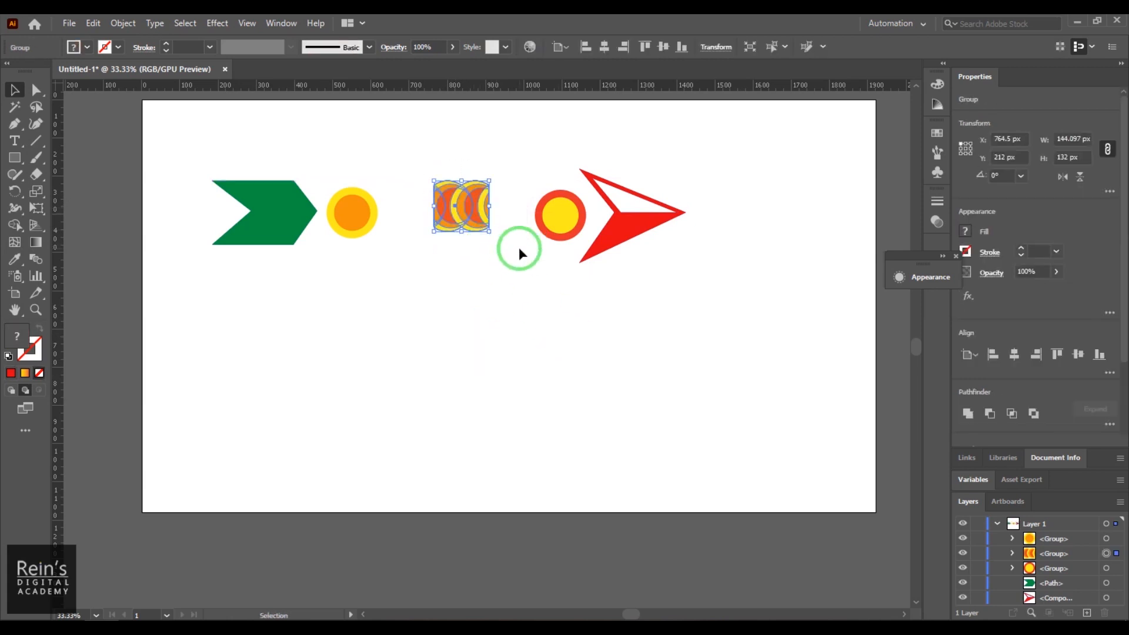
- Create a new brush of the Pattern Brush type from the selected seamless yellow-orange tile
{"action": "left_click", "coordinate": [939, 152]}
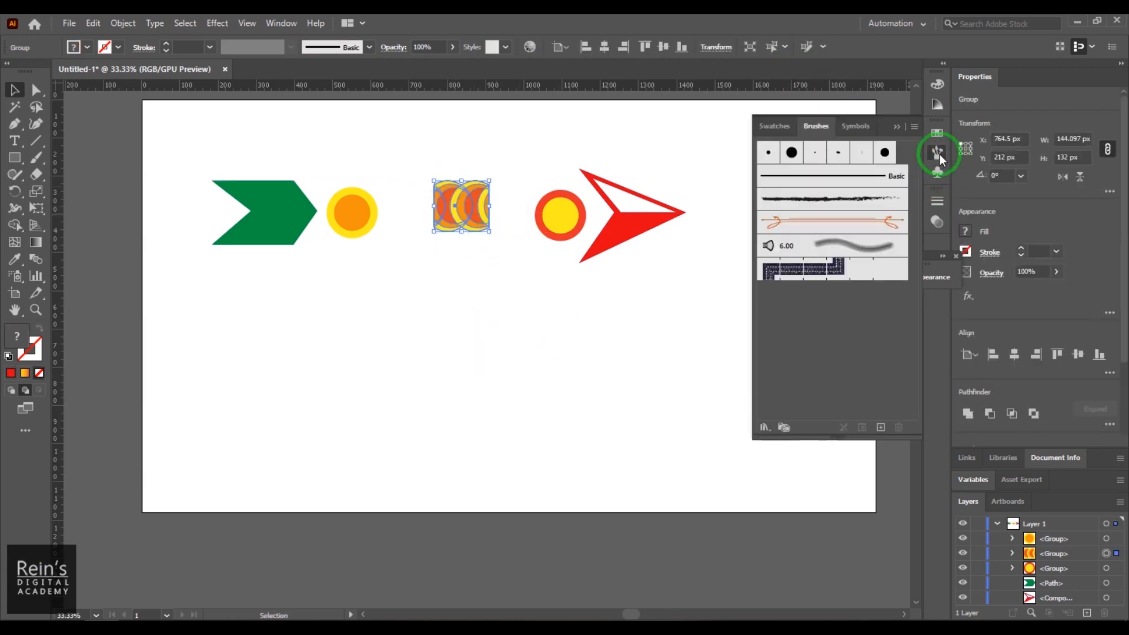
{"action": "left_click", "coordinate": [914, 128]}
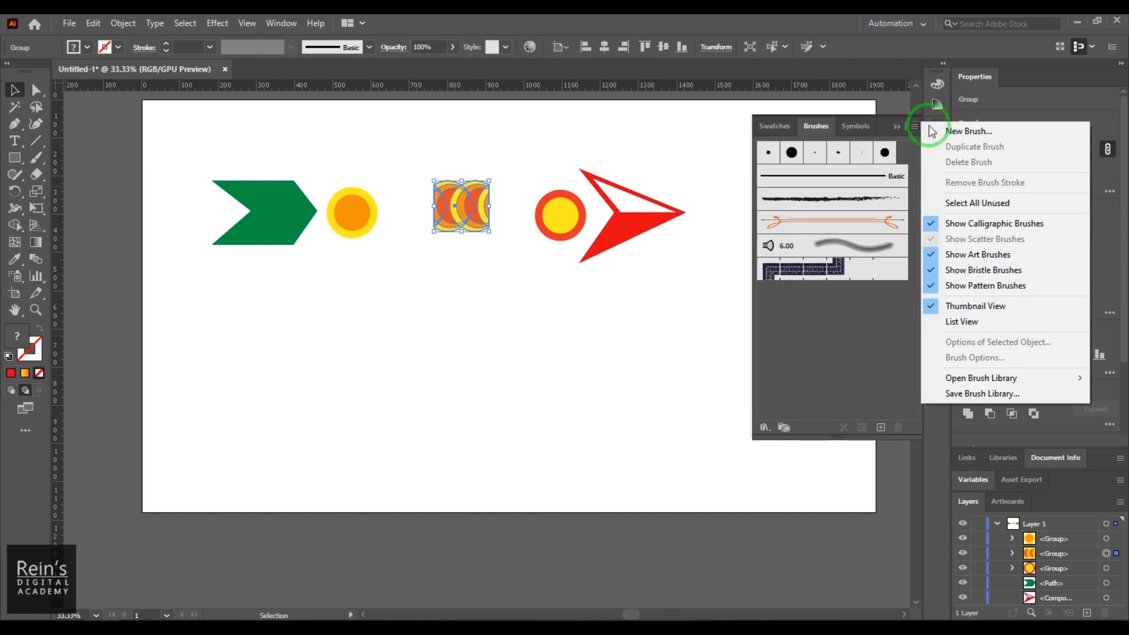
{"action": "left_click", "coordinate": [958, 132]}
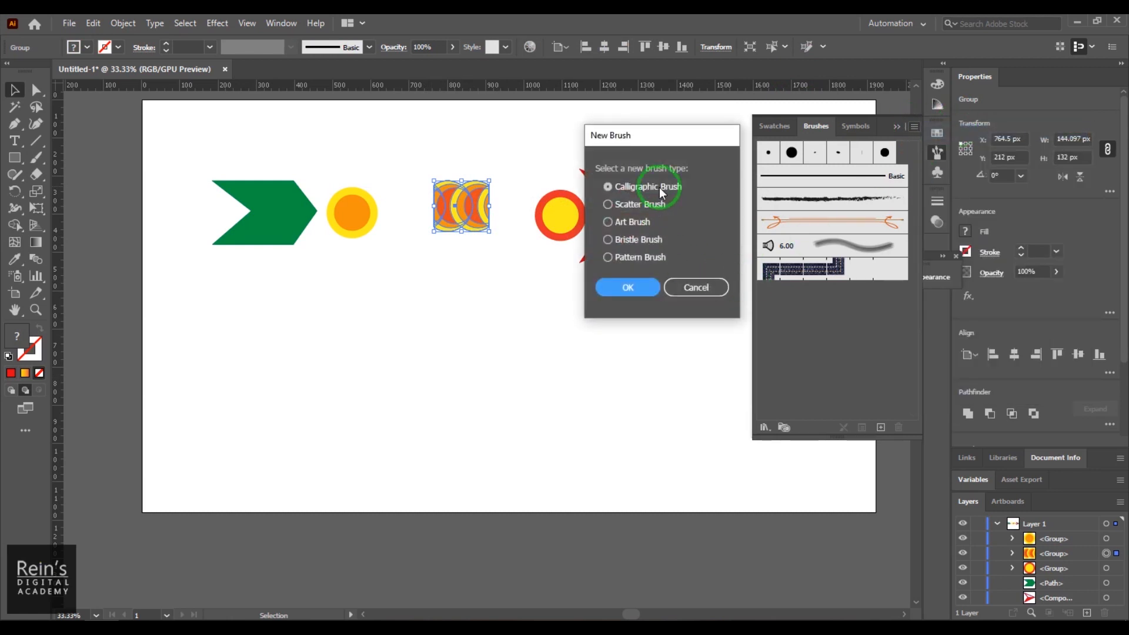
{"action": "left_click_drag", "start_coordinate": [662, 132], "coordinate": [445, 209]}
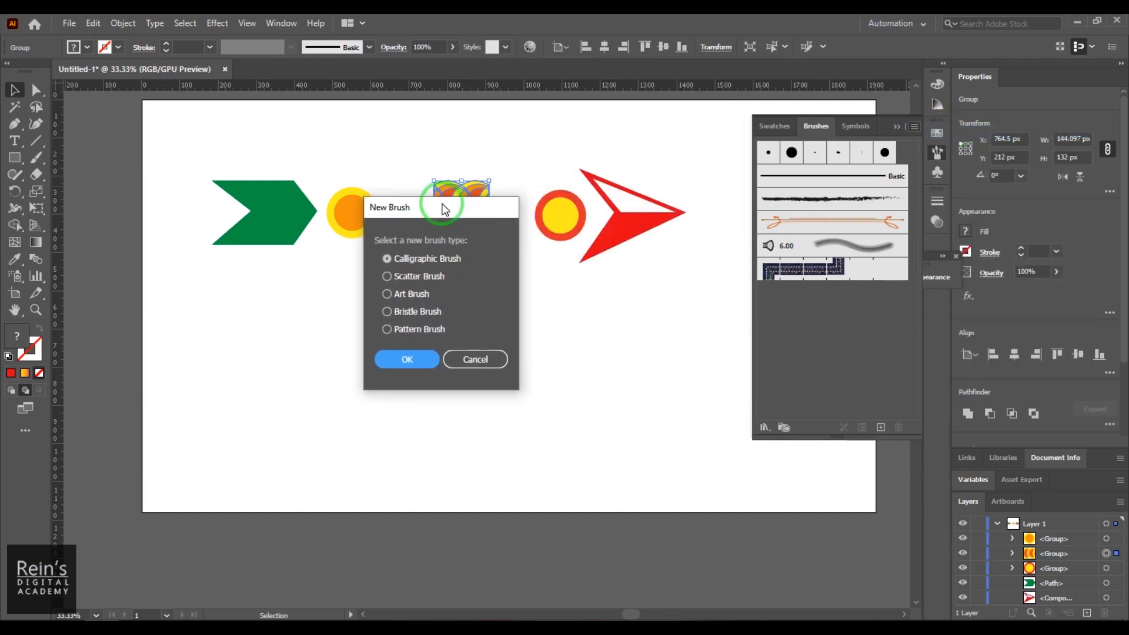
{"action": "left_click", "coordinate": [401, 330]}
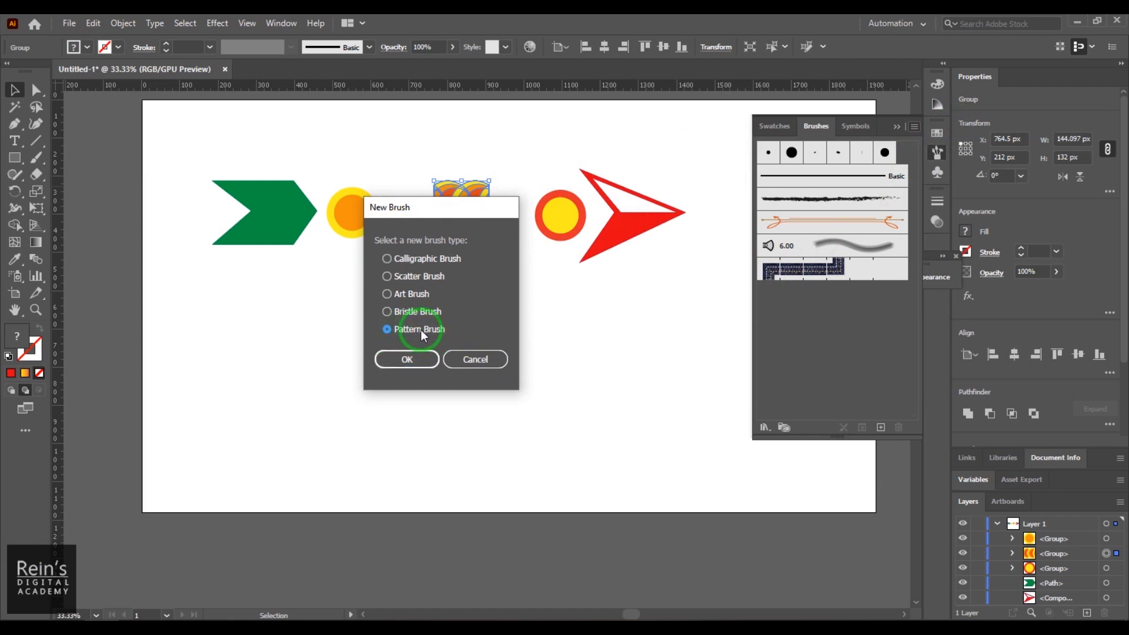
{"action": "left_click_drag", "start_coordinate": [478, 214], "coordinate": [662, 133]}
{"action": "left_click", "coordinate": [591, 278]}
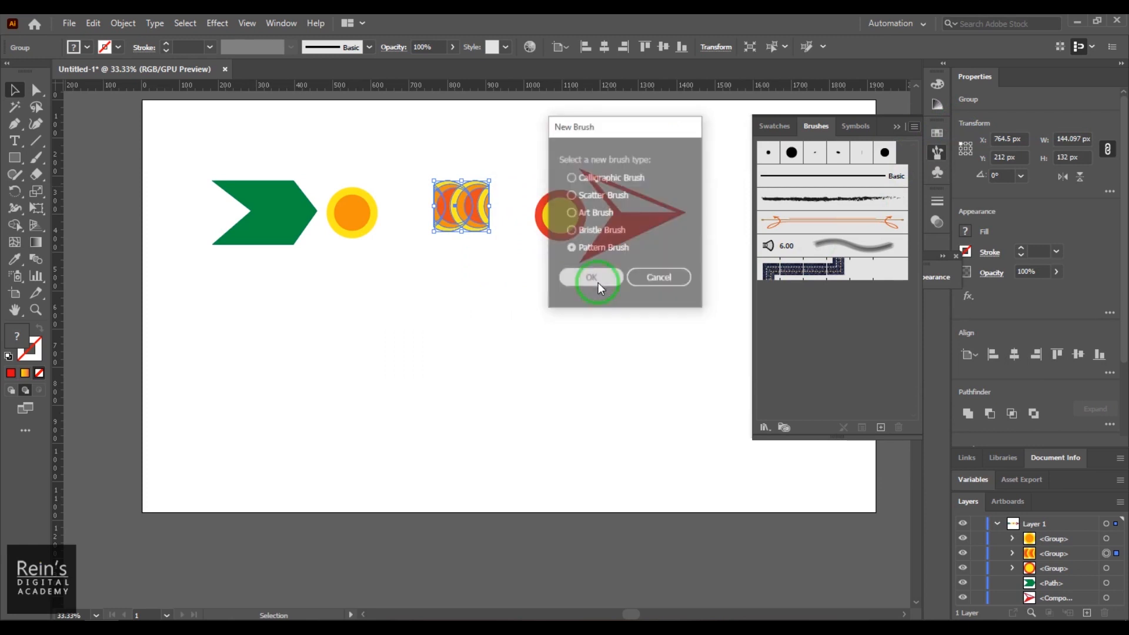
{"action": "mouse_move", "coordinate": [861, 48]}
{"action": "left_mouse_down"}
{"action": "mouse_move", "coordinate": [651, 88]}
{"action": "mouse_move", "coordinate": [494, 83]}
{"action": "left_mouse_up"}
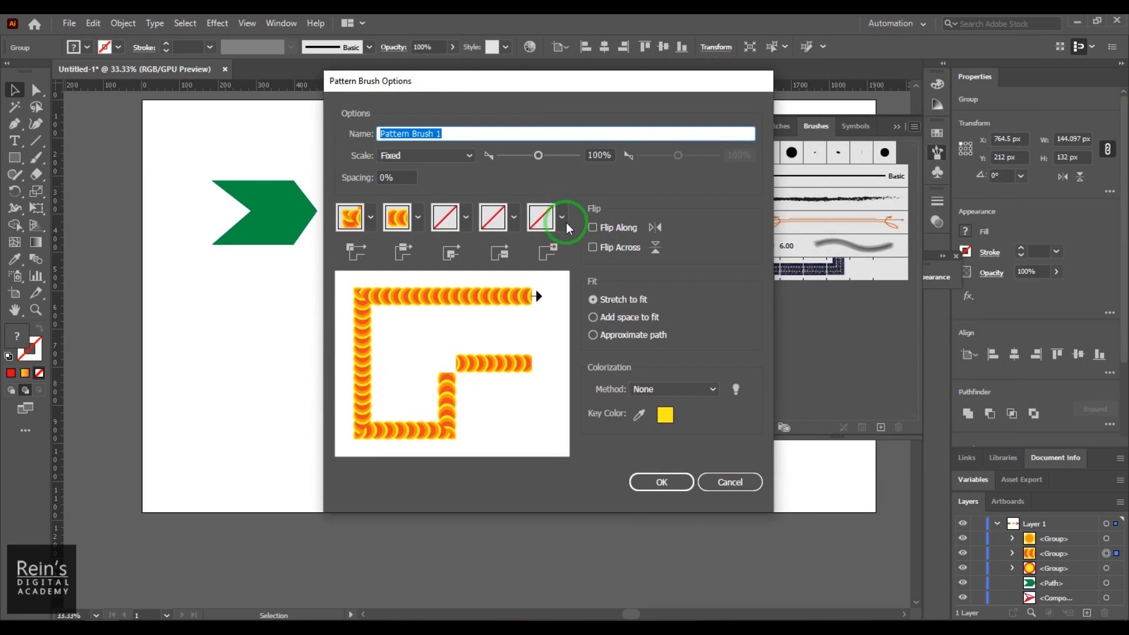
- Set the pattern brush's outer corner tile to None, name the brush ScalesBrush, and save it
{"action": "left_click", "coordinate": [370, 218]}
{"action": "scroll", "coordinate": [353, 307], "scroll_direction": "up", "scroll_amount": 2}
{"action": "left_click", "coordinate": [277, 275]}
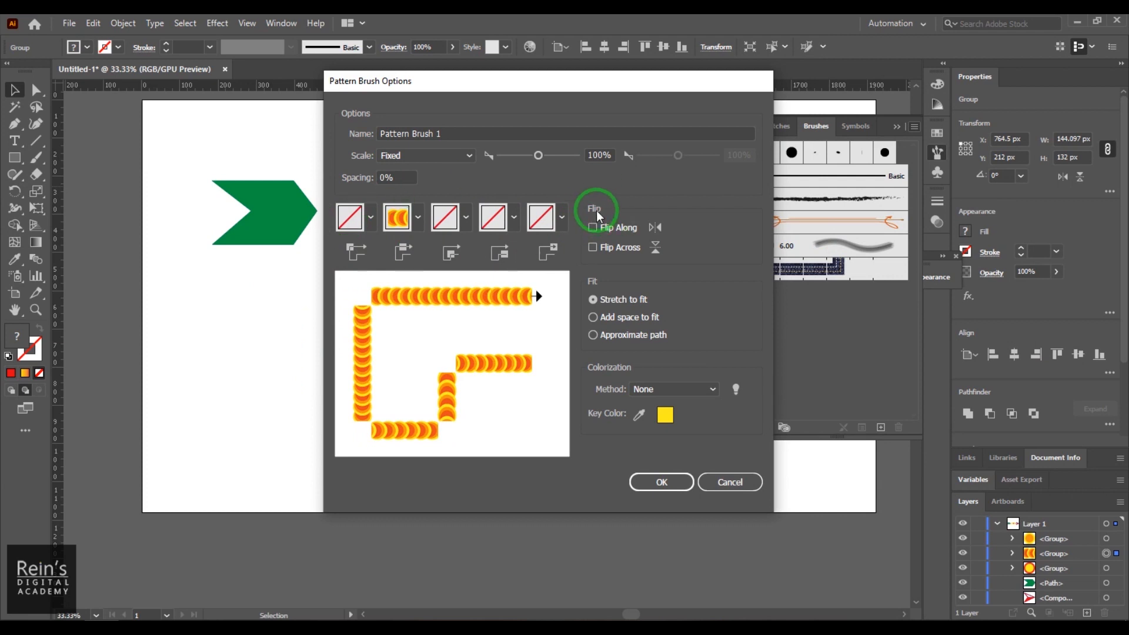
{"action": "left_click", "coordinate": [374, 137]}
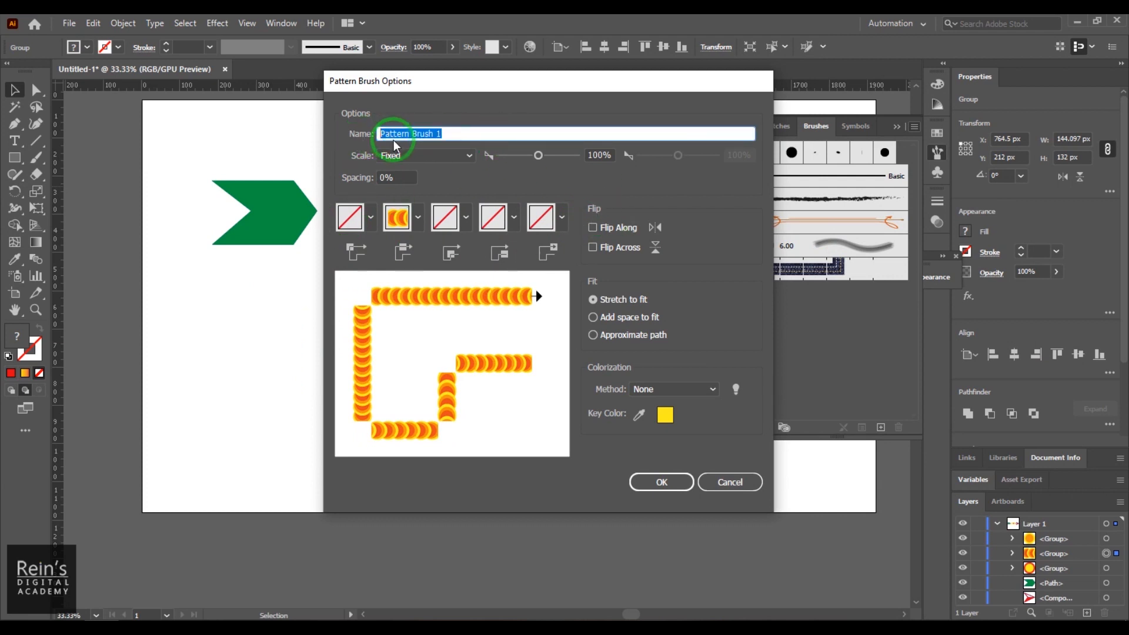
{"action": "type", "text": "fla"}
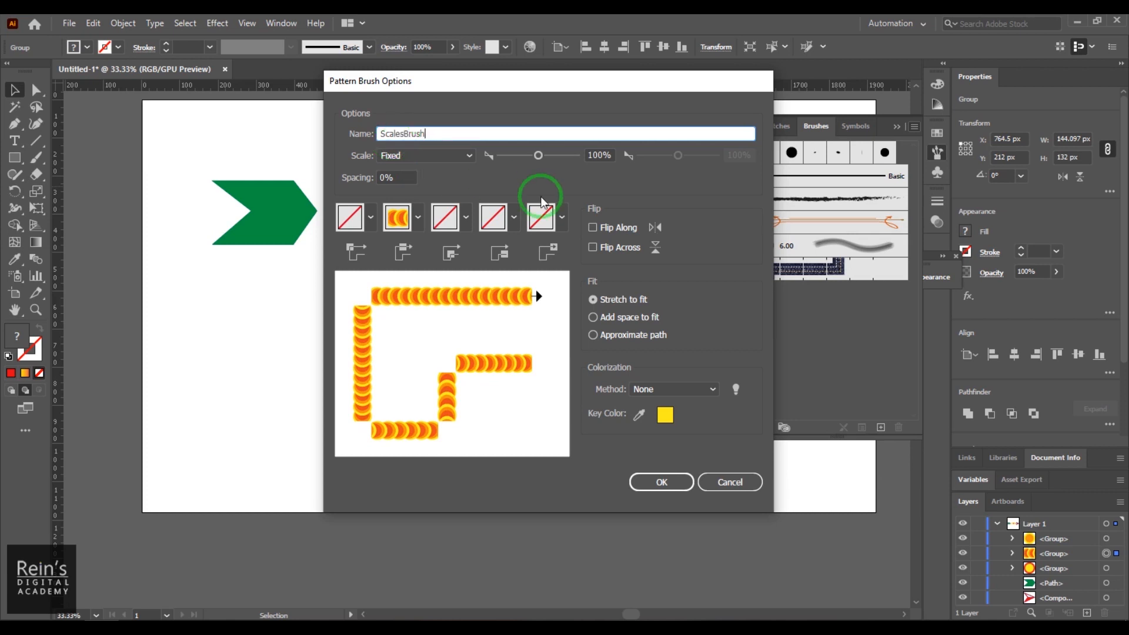
{"action": "left_click", "coordinate": [654, 483]}
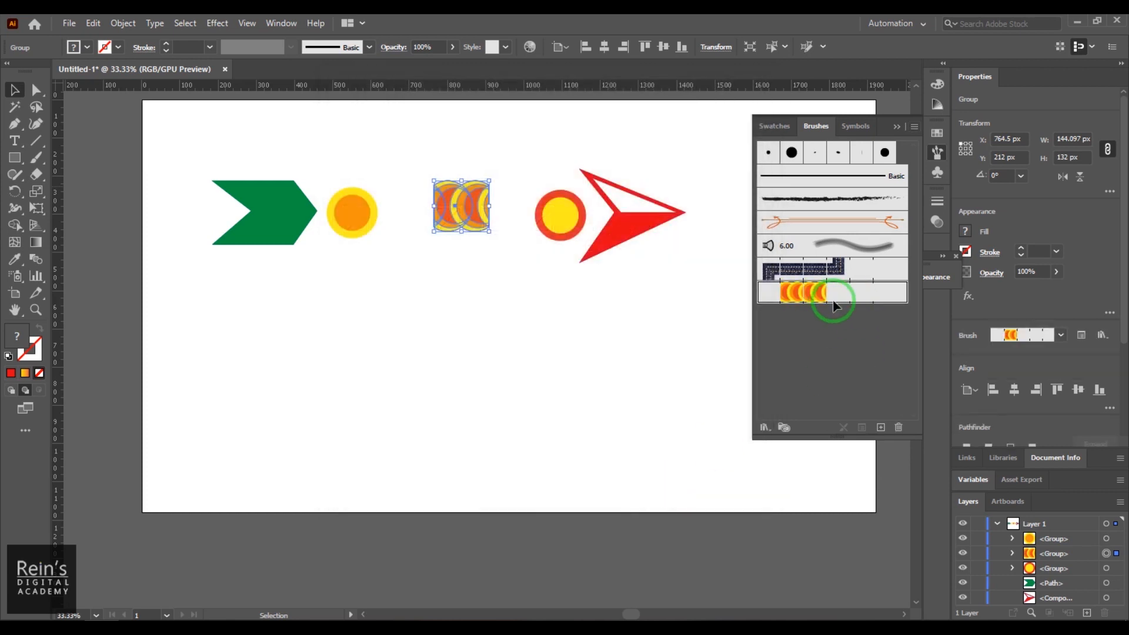
{"action": "left_click", "coordinate": [545, 383]}
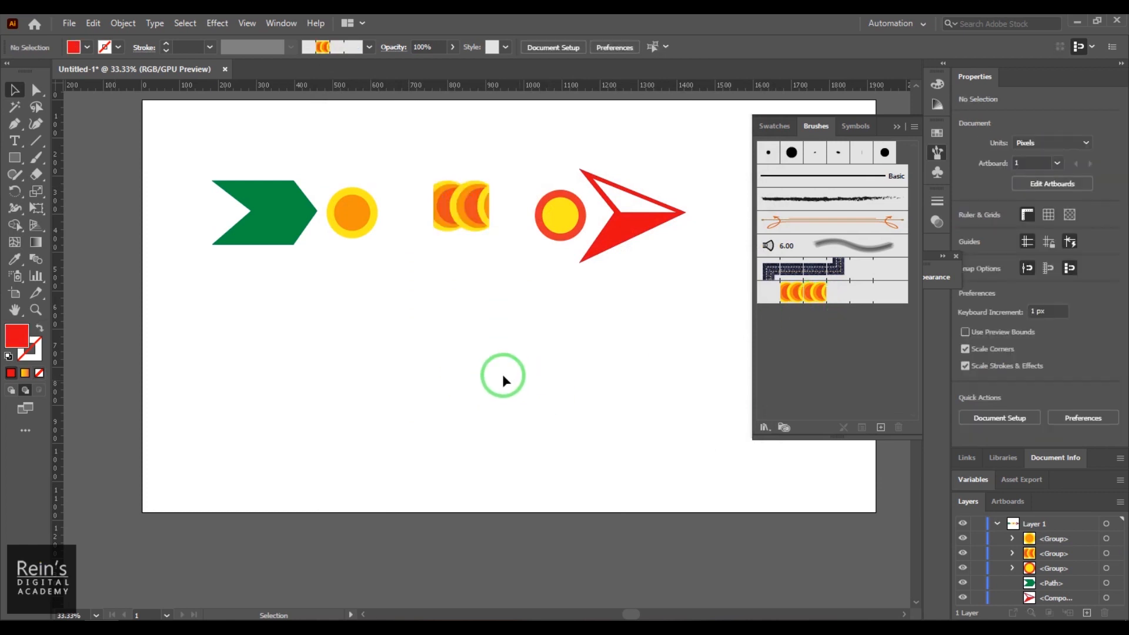
- Paint a freehand wavy stroke with ScalesBrush across the empty area below the artwork row
{"action": "left_click", "coordinate": [793, 294]}
{"action": "left_click", "coordinate": [36, 157]}
{"action": "mouse_move", "coordinate": [648, 433]}
{"action": "left_mouse_down"}
{"action": "mouse_move", "coordinate": [636, 388]}
{"action": "mouse_move", "coordinate": [260, 343]}
{"action": "mouse_move", "coordinate": [242, 322]}
{"action": "left_mouse_up"}
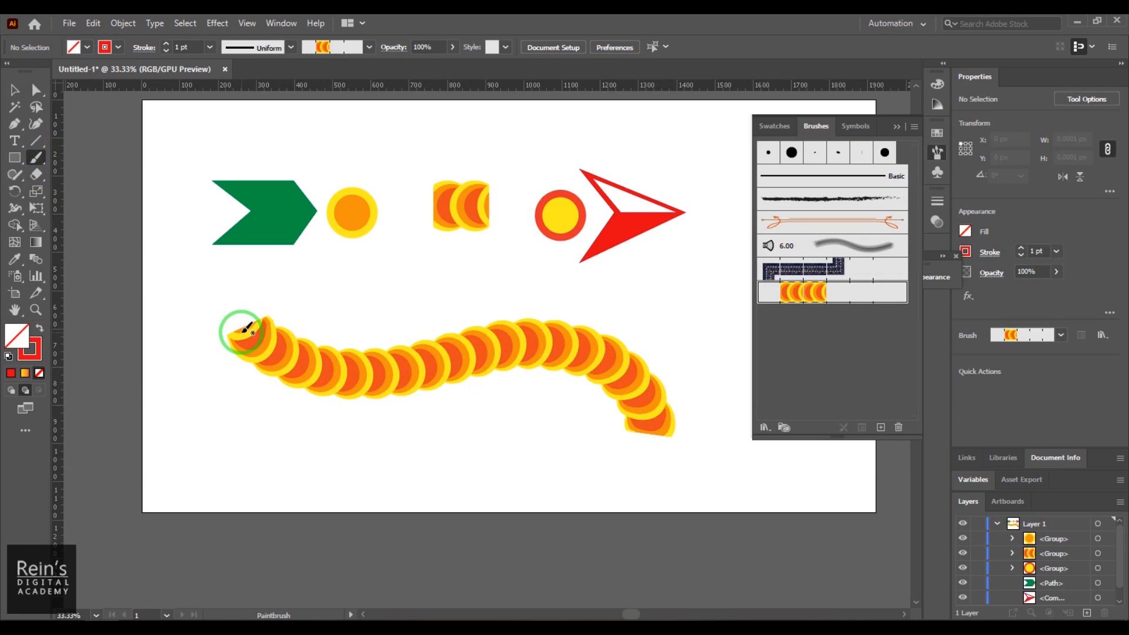
- Select the painted wavy stroke and set its stroke weight to 0.75 pt
{"action": "left_click", "coordinate": [36, 92]}
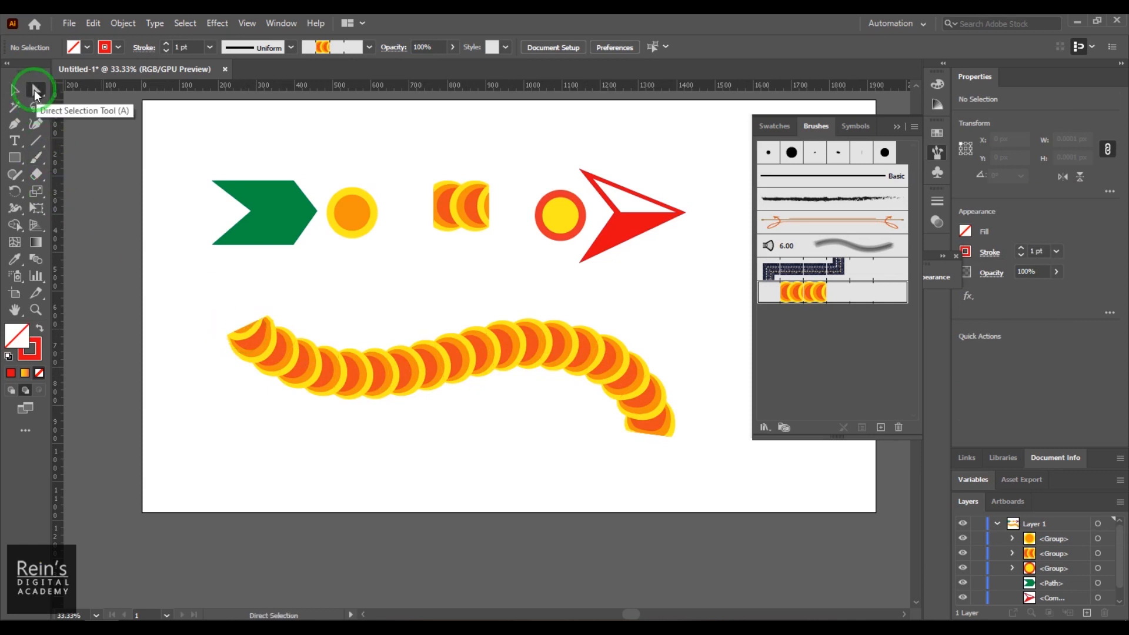
{"action": "left_click", "coordinate": [420, 371]}
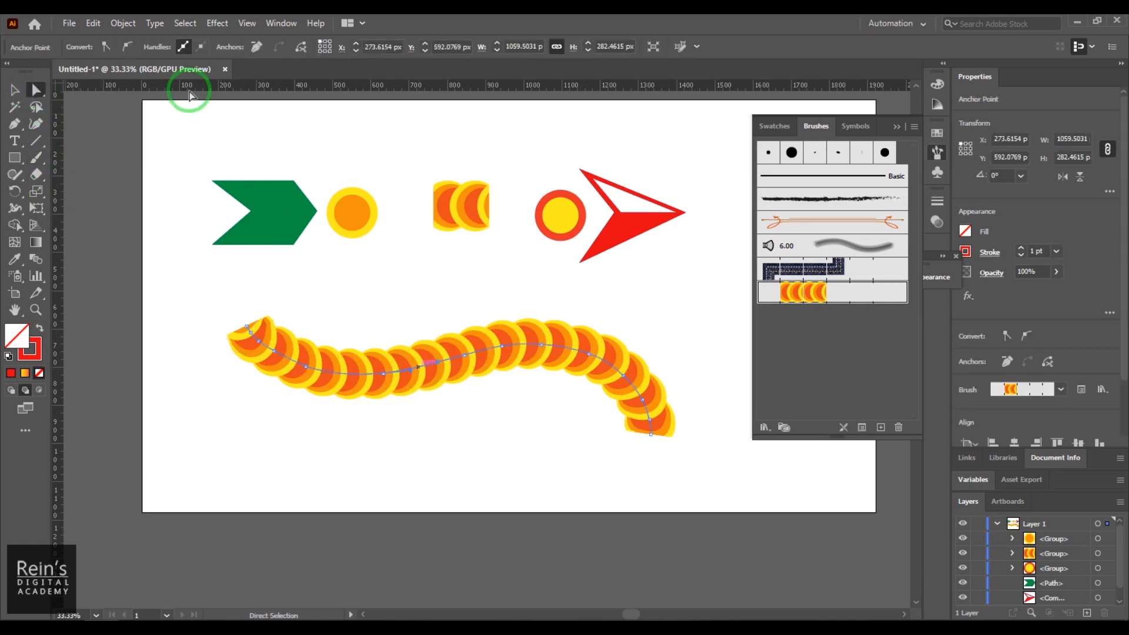
{"action": "left_click", "coordinate": [355, 385]}
{"action": "left_click", "coordinate": [179, 48]}
{"action": "scroll", "coordinate": [177, 48], "scroll_direction": "down", "scroll_amount": 2}
{"action": "scroll", "coordinate": [178, 47], "scroll_direction": "down", "scroll_amount": 1}
{"action": "scroll", "coordinate": [178, 48], "scroll_direction": "up", "scroll_amount": 4}
{"action": "scroll", "coordinate": [174, 50], "scroll_direction": "down", "scroll_amount": 4}
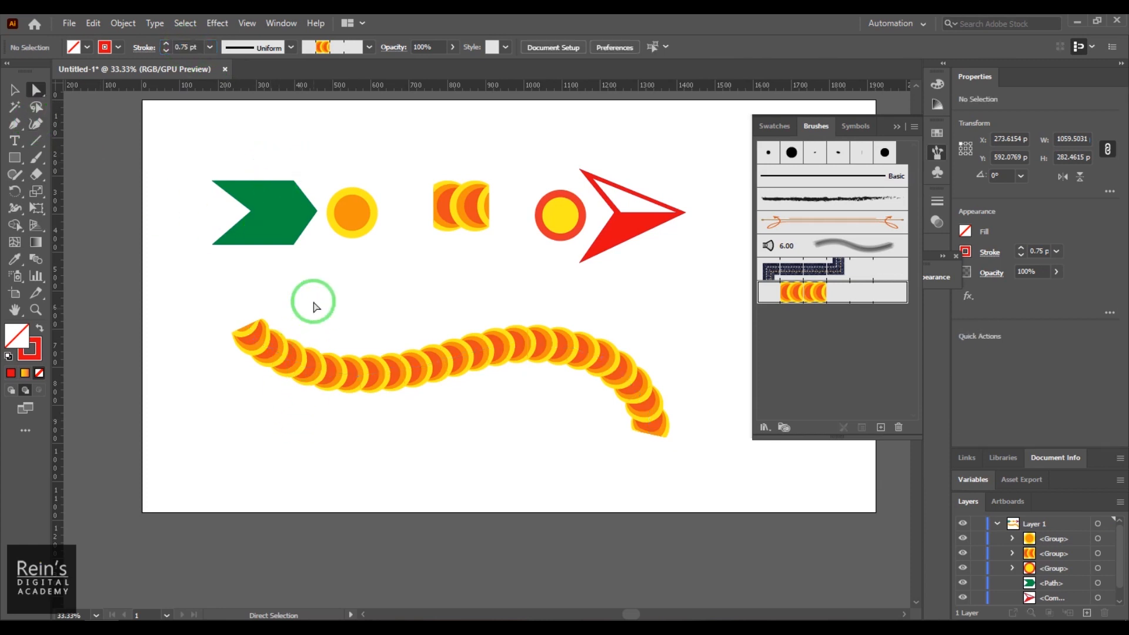
- Delete a middle section of the wavy stroke and remove its remaining two pieces
{"action": "left_click_drag", "start_coordinate": [312, 302], "coordinate": [378, 421]}
{"action": "key", "text": "Delete"}
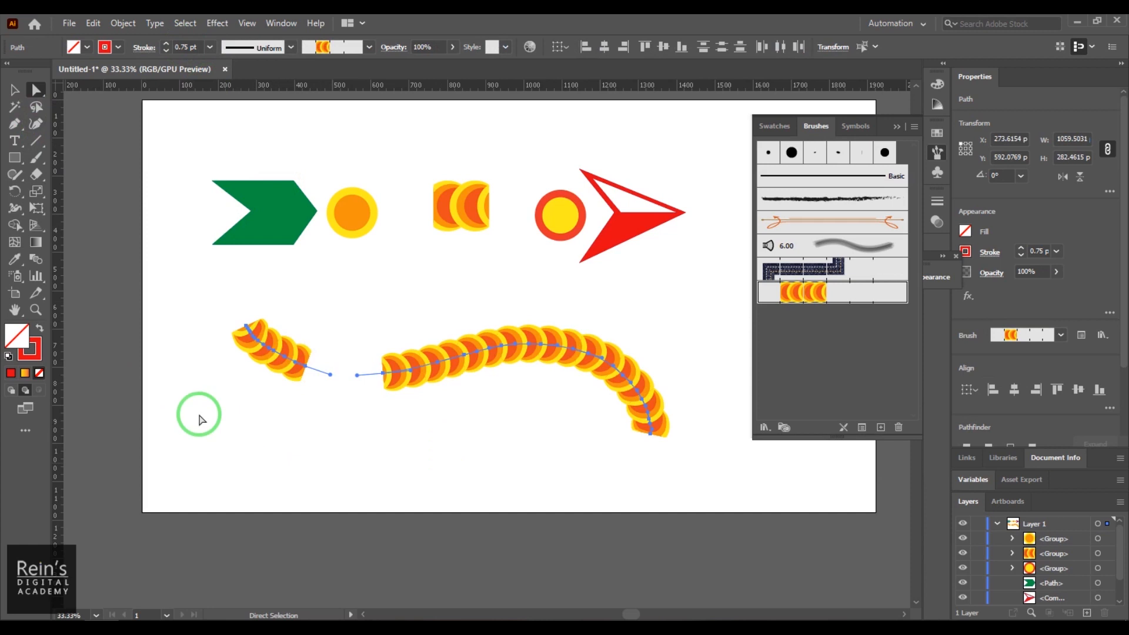
{"action": "left_click", "coordinate": [16, 126]}
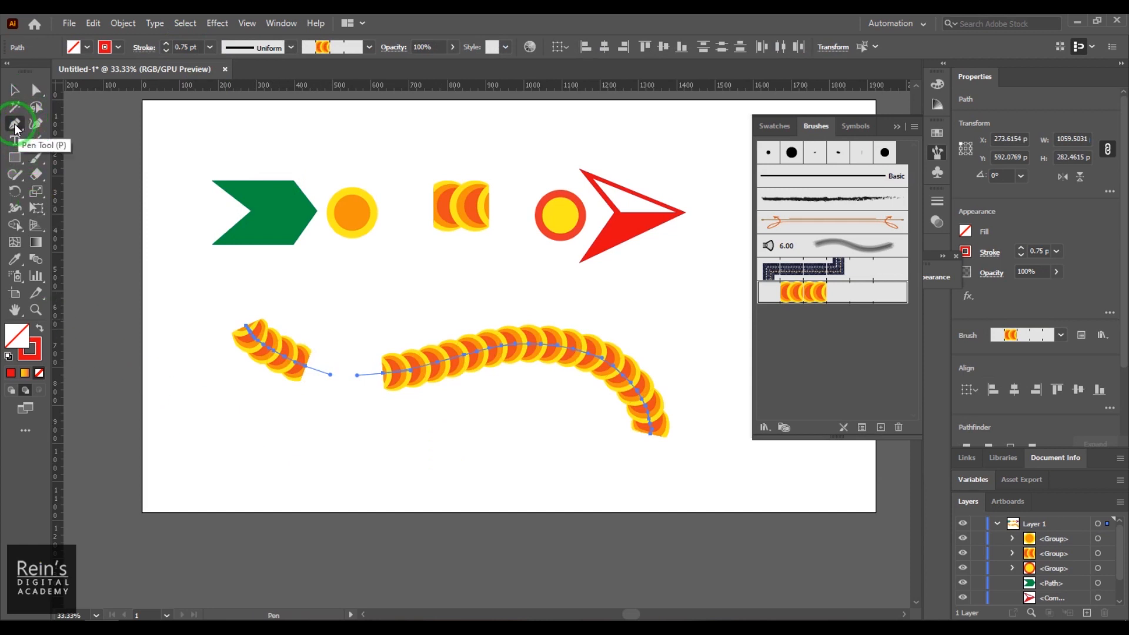
{"action": "left_click", "coordinate": [35, 90]}
{"action": "left_click", "coordinate": [235, 382]}
{"action": "left_click", "coordinate": [296, 384]}
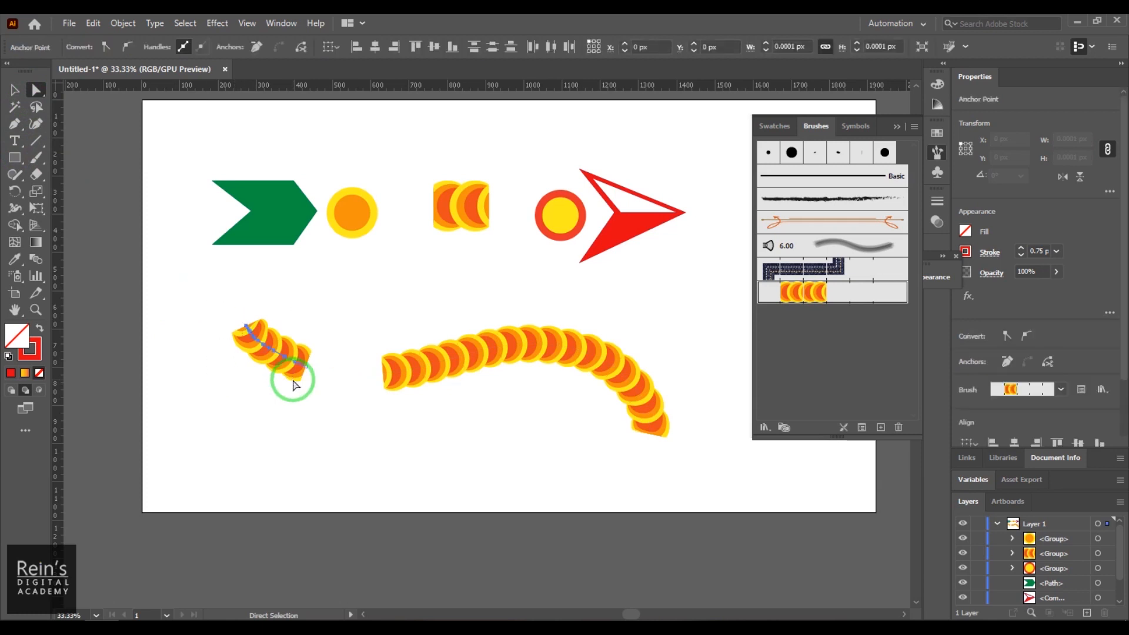
{"action": "key", "text": "Delete"}
{"action": "left_click", "coordinate": [14, 90]}
{"action": "left_click", "coordinate": [93, 199]}
{"action": "left_click", "coordinate": [441, 378]}
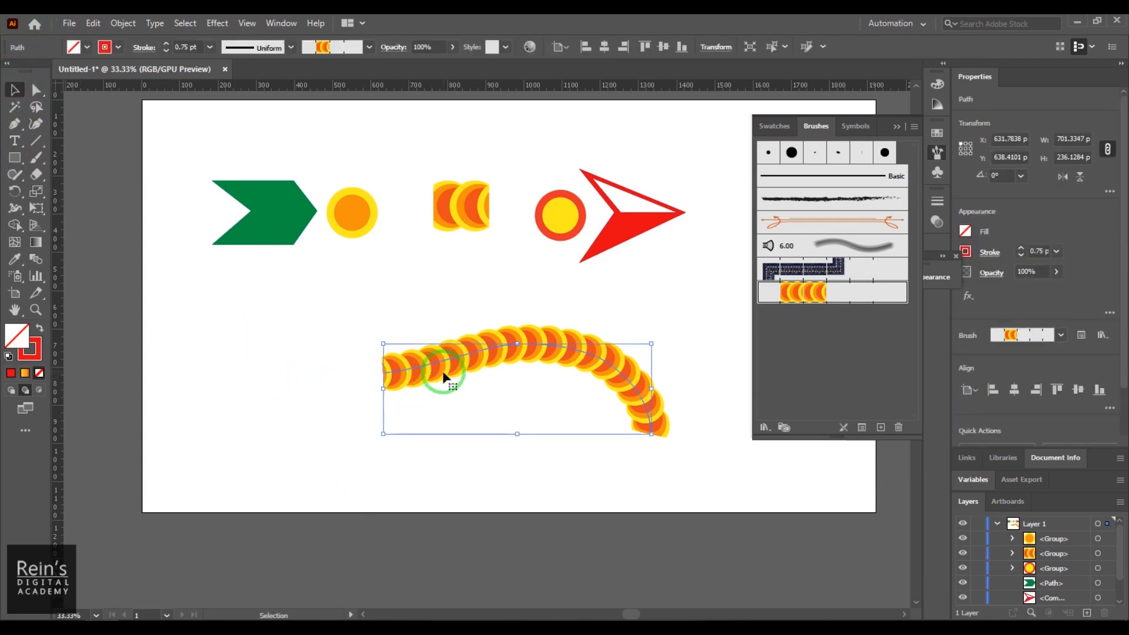
{"action": "key", "text": "Delete"}
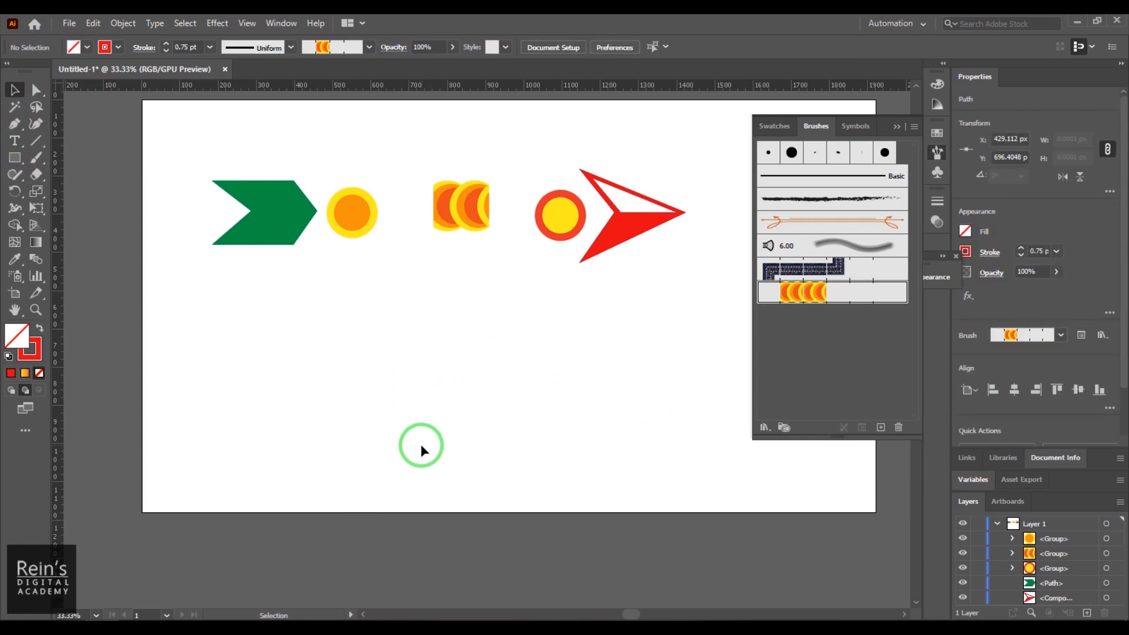
- Draw an open stepped path of six right-angled segments with the Pen tool, about 1120 by 796 px
{"action": "left_click", "coordinate": [14, 123]}
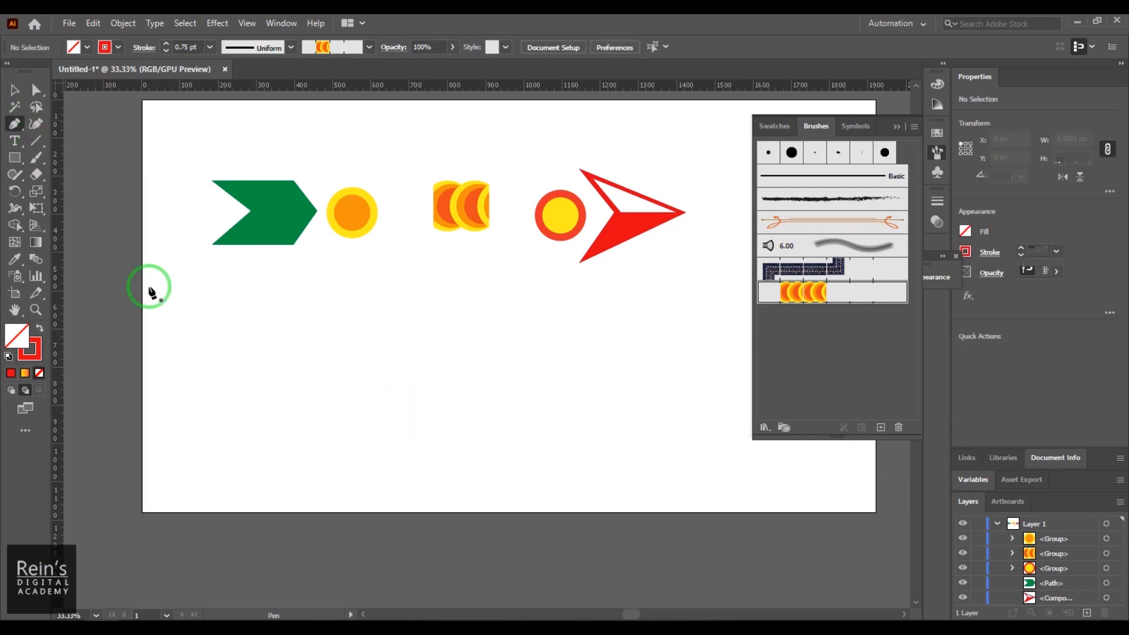
{"action": "left_click", "coordinate": [257, 448]}
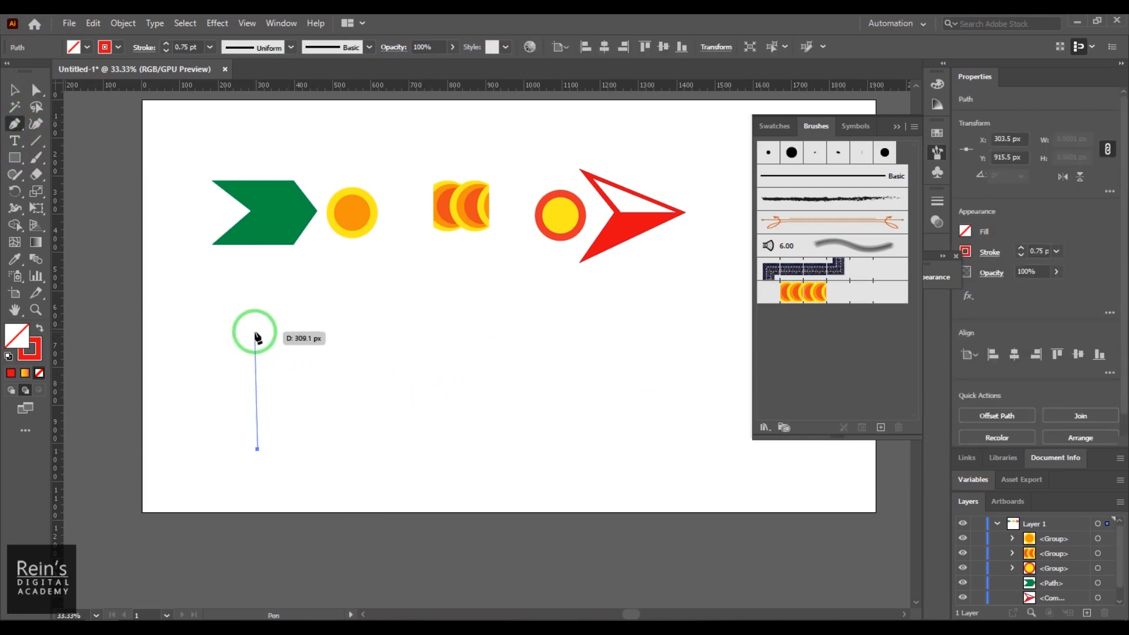
{"action": "left_click", "coordinate": [257, 315]}
{"action": "left_click", "coordinate": [501, 313]}
{"action": "left_click", "coordinate": [501, 414]}
{"action": "left_click", "coordinate": [685, 412]}
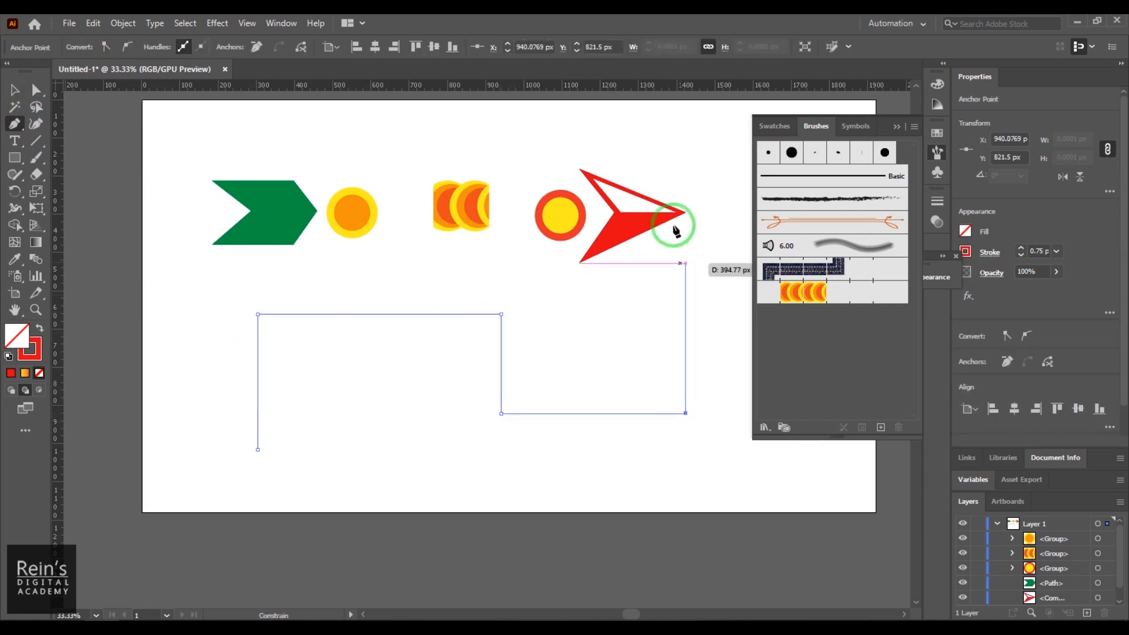
{"action": "left_click", "coordinate": [686, 145]}
{"action": "left_click", "coordinate": [488, 145]}
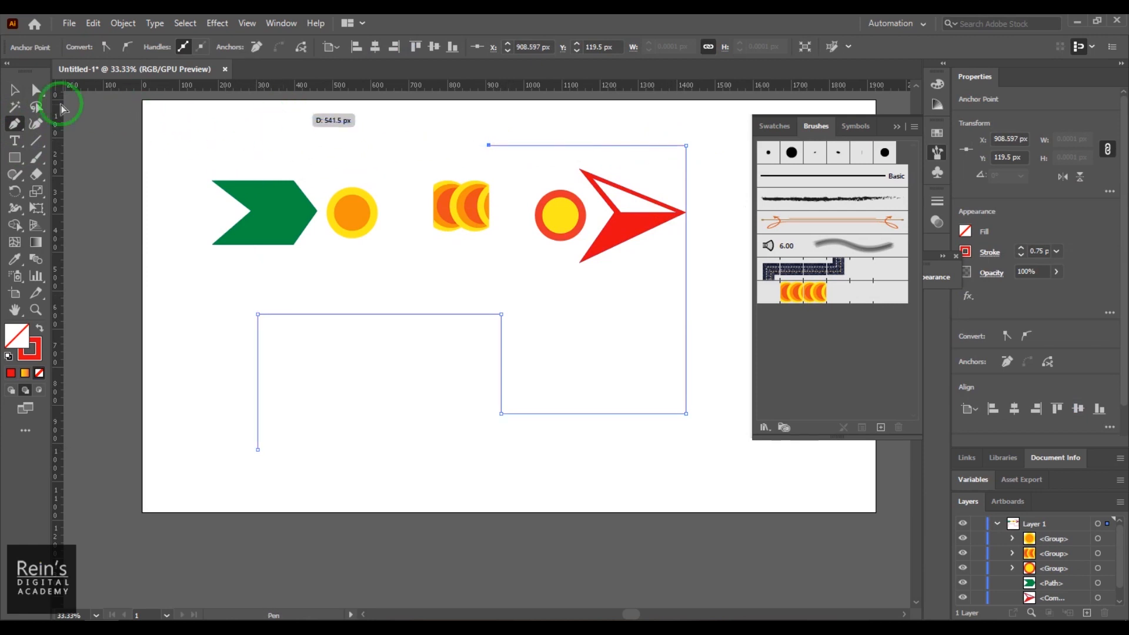
- Apply the ScalesBrush pattern brush to the stepped path and deselect it
{"action": "left_click", "coordinate": [15, 90]}
{"action": "left_click", "coordinate": [355, 388]}
{"action": "left_click", "coordinate": [435, 314]}
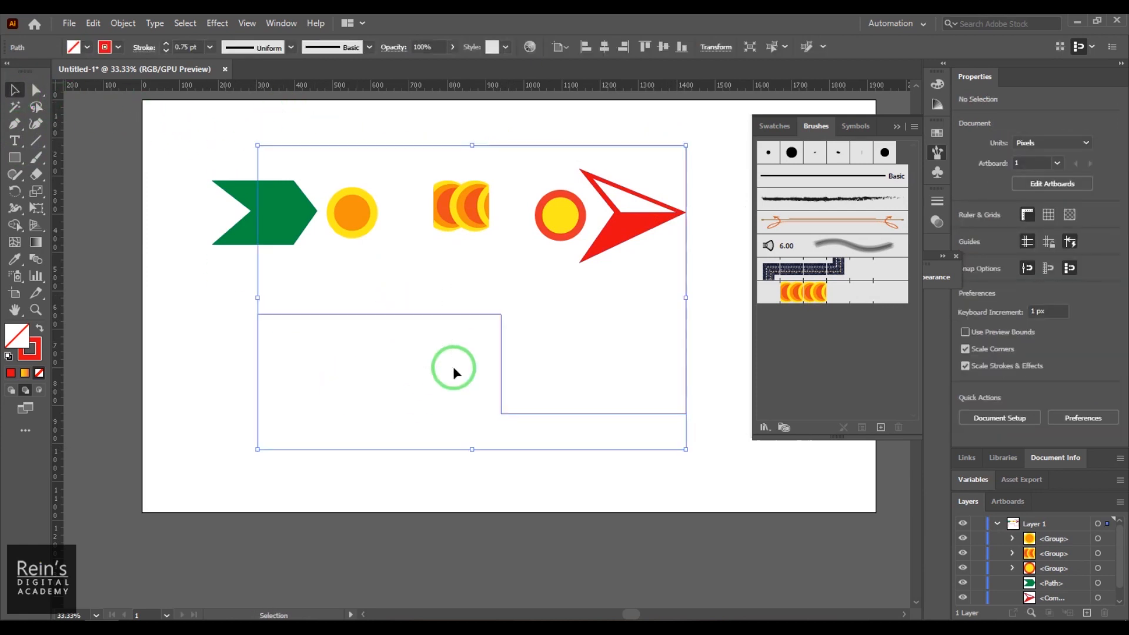
{"action": "left_click", "coordinate": [811, 300]}
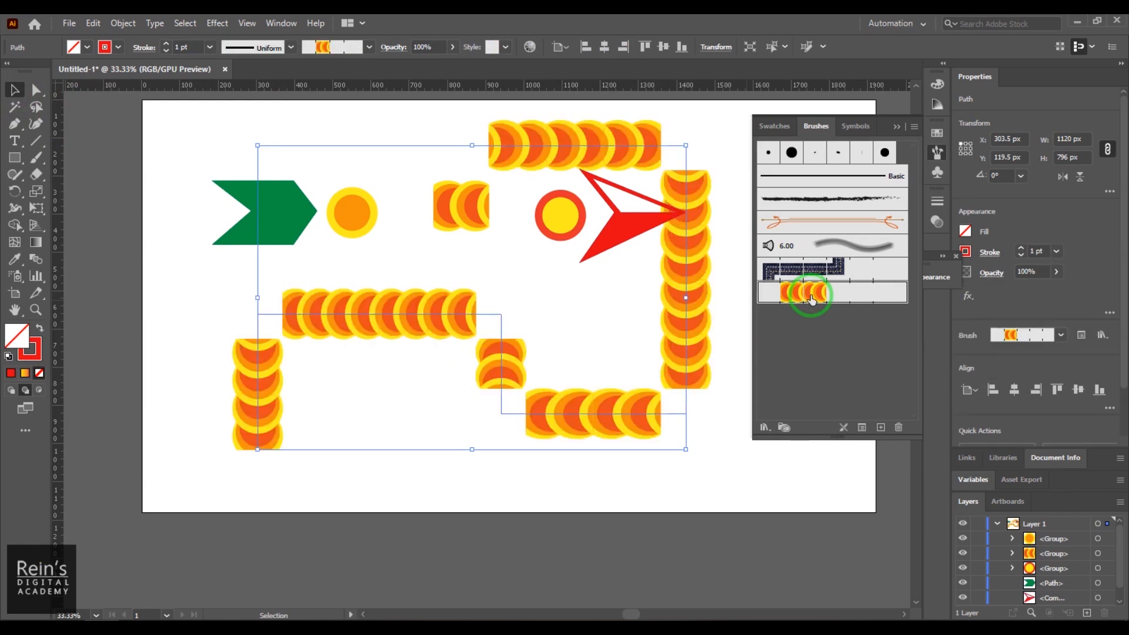
{"action": "left_click", "coordinate": [741, 453]}
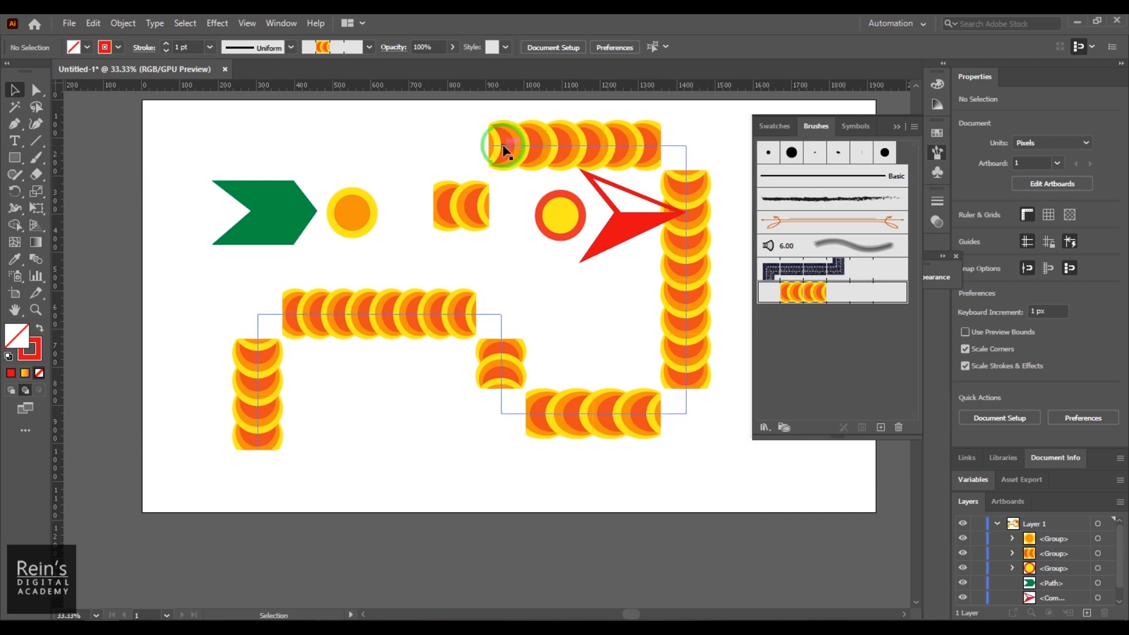
- Delete the brushed stepped path and select all the artwork in the row of tail, circles, tile and arrowhead
{"action": "left_click", "coordinate": [579, 156]}
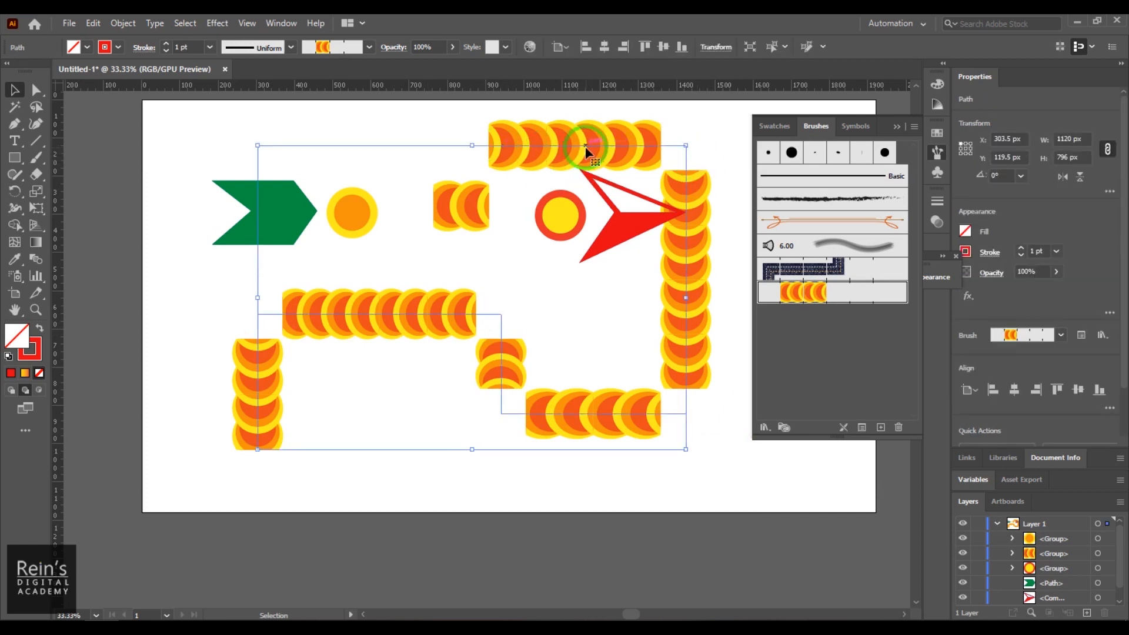
{"action": "key", "text": "Delete"}
{"action": "left_click_drag", "start_coordinate": [265, 154], "coordinate": [726, 306]}
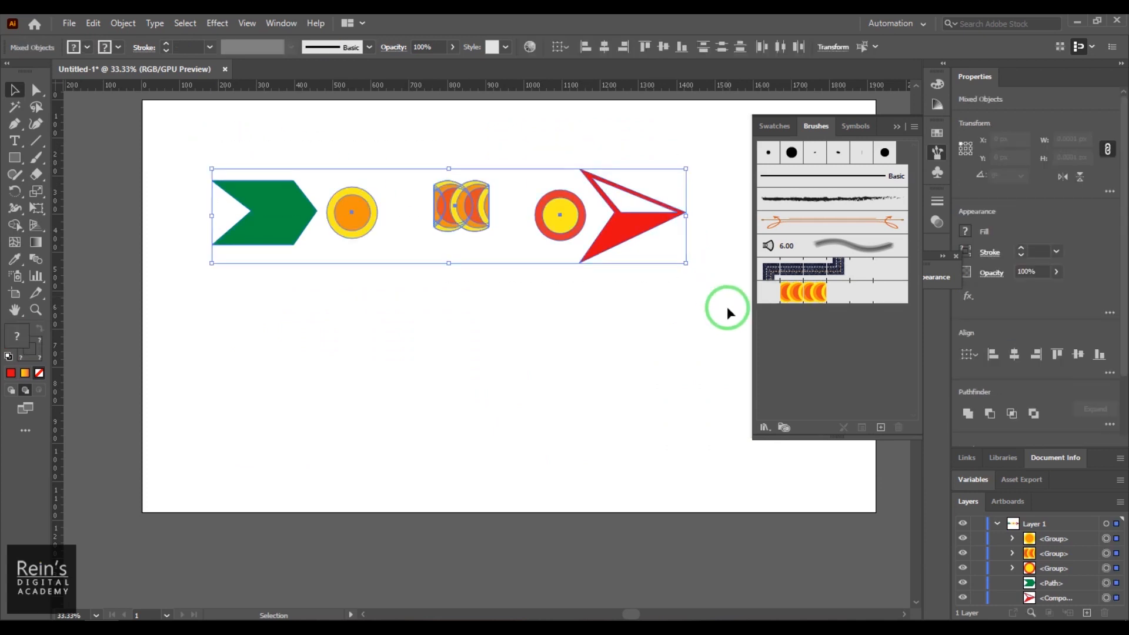
- Hide Layer 1 with all its tile artwork and keep the layer's contents expanded
{"action": "left_click", "coordinate": [963, 523]}
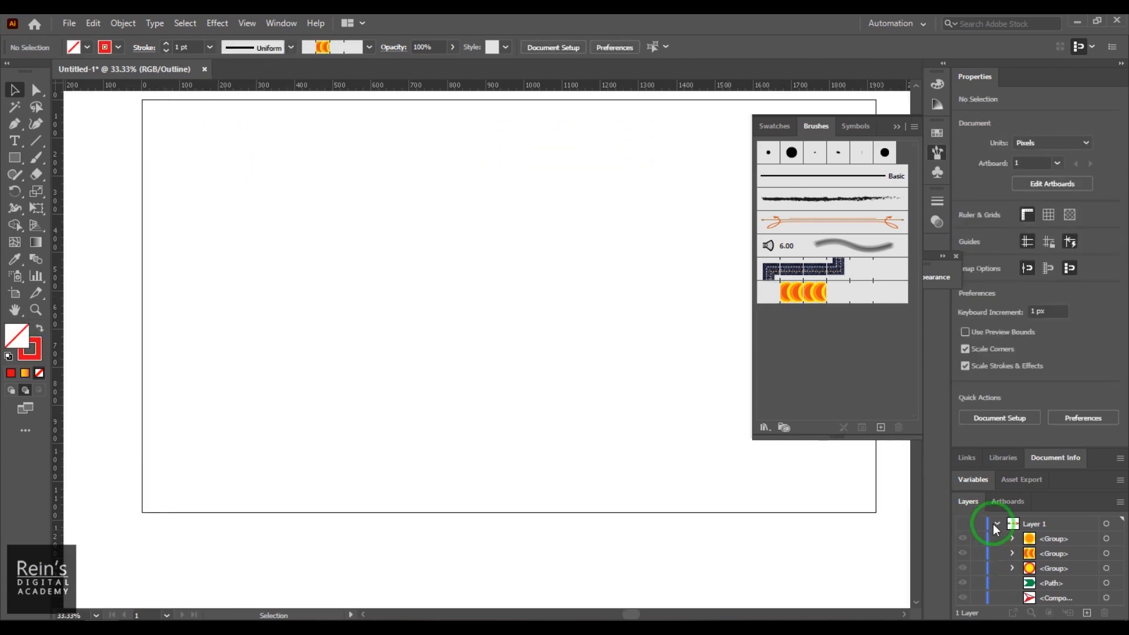
{"action": "left_click", "coordinate": [997, 524]}
{"action": "left_click", "coordinate": [962, 524]}
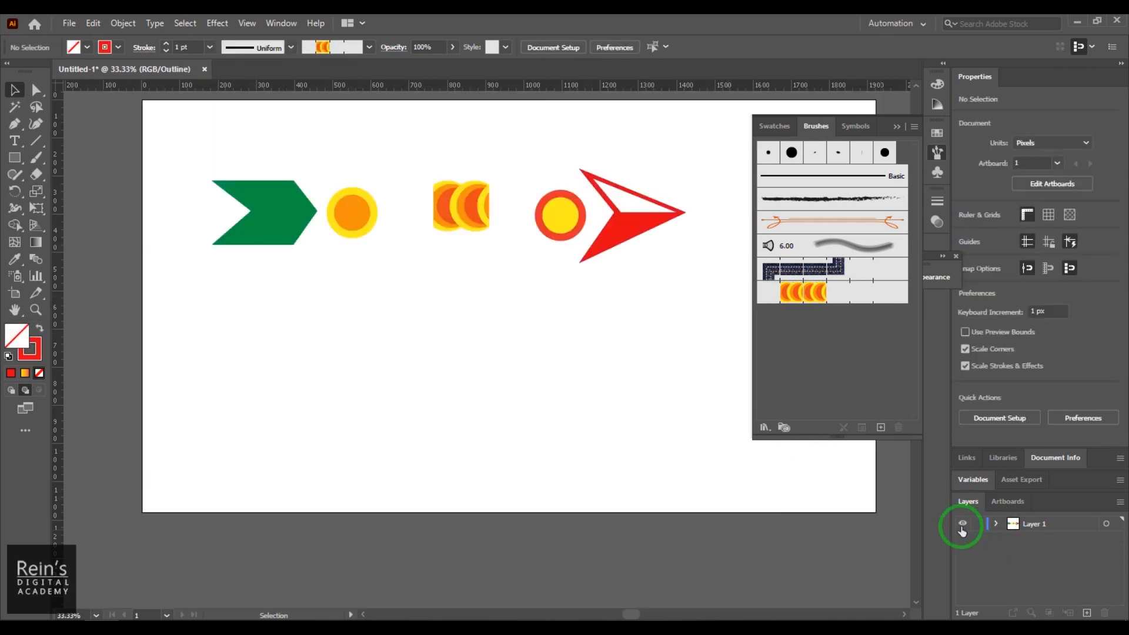
{"action": "left_click", "coordinate": [962, 528]}
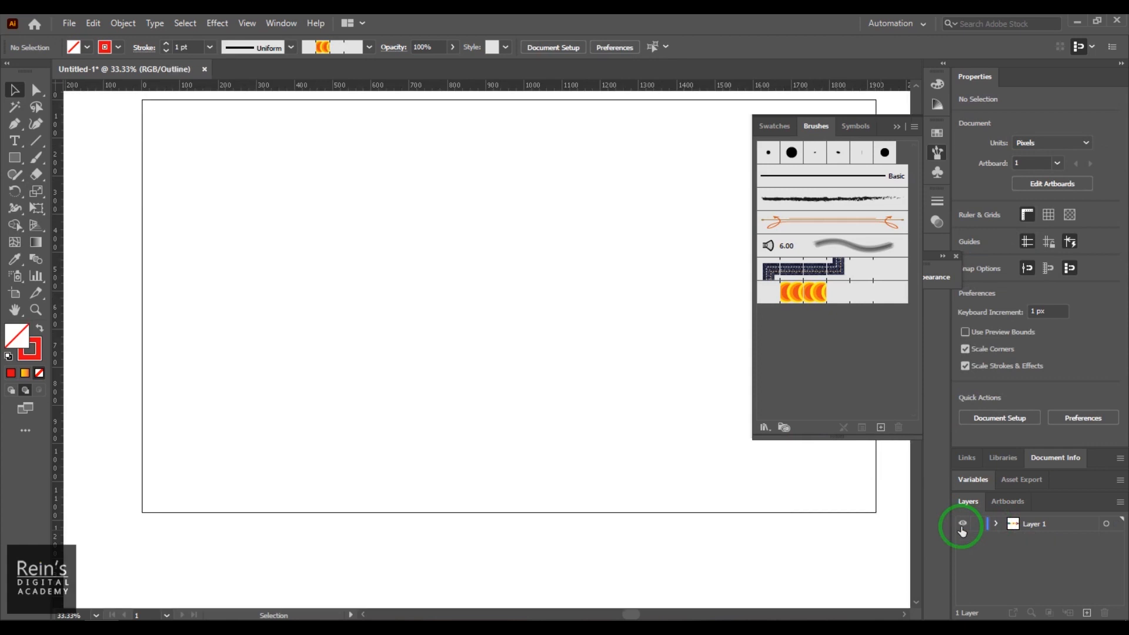
{"action": "left_click", "coordinate": [962, 528], "text": "ctrl"}
{"action": "left_click", "coordinate": [996, 523]}
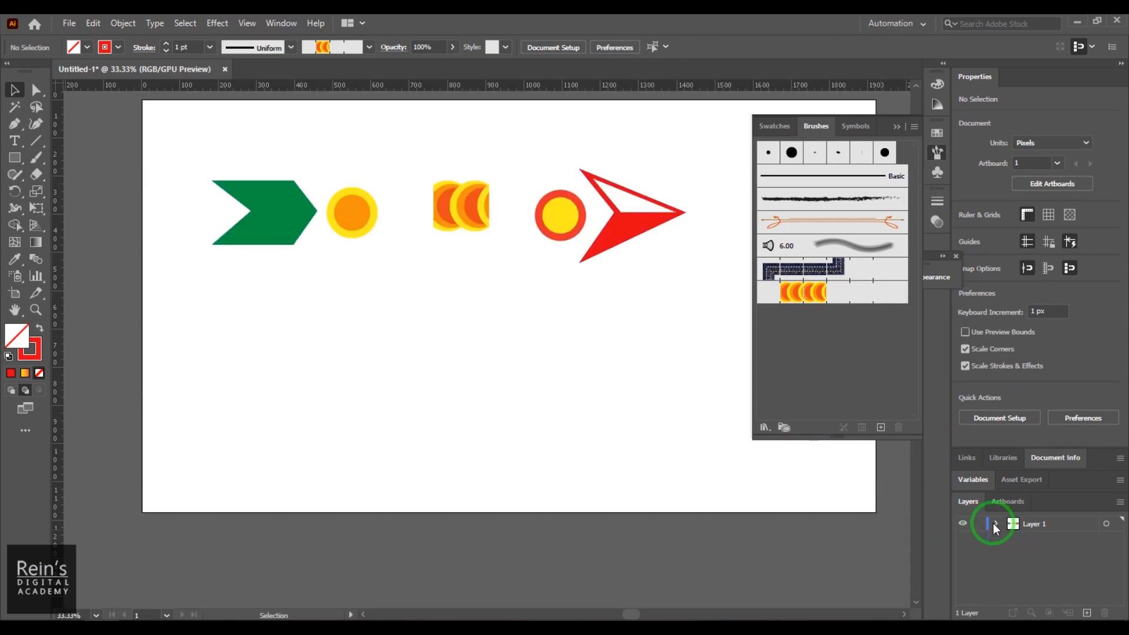
{"action": "left_click", "coordinate": [962, 523], "text": "ctrl"}
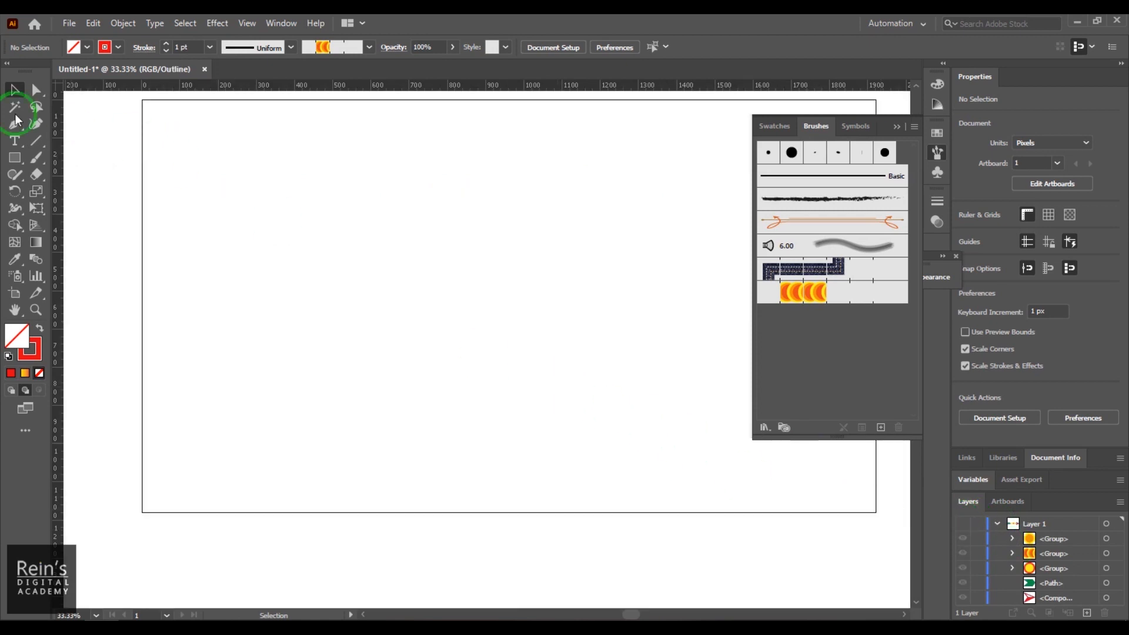
- Collapse Layer 1, create a new Layer 2, and switch the document from outline to preview display
{"action": "left_click", "coordinate": [34, 89]}
{"action": "left_click", "coordinate": [15, 89]}
{"action": "left_click", "coordinate": [997, 525]}
{"action": "left_click", "coordinate": [1086, 613]}
{"action": "key", "text": "ctrl+y"}
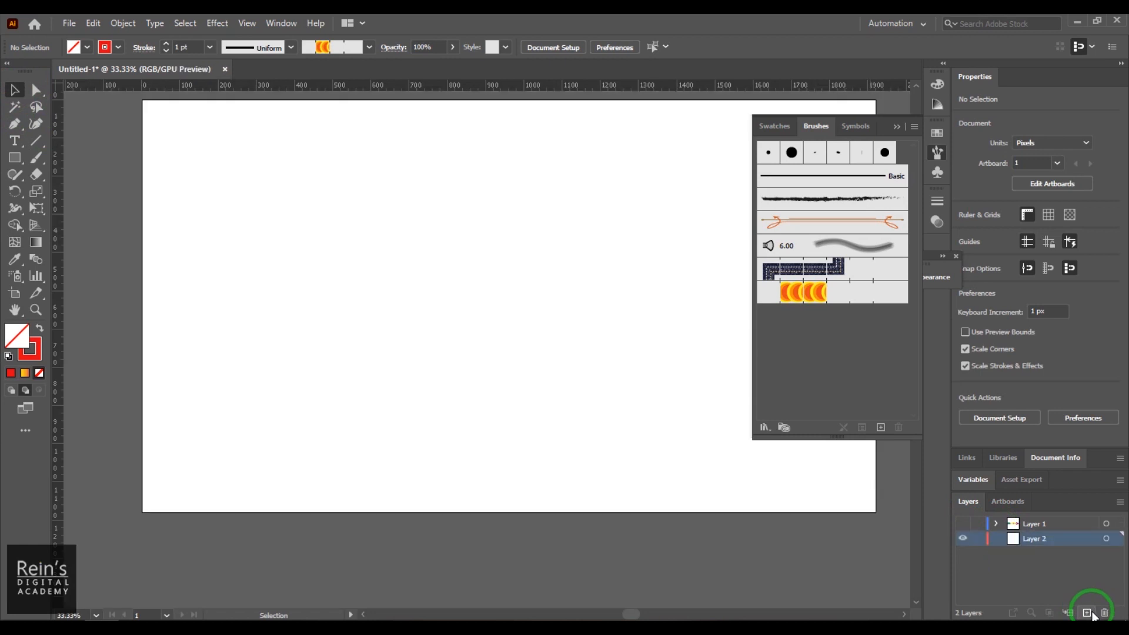
{"action": "key", "text": "space"}
{"action": "mouse_move", "coordinate": [451, 225]}
{"action": "left_mouse_down"}
{"action": "mouse_move", "coordinate": [449, 289]}
{"action": "mouse_move", "coordinate": [438, 237]}
{"action": "left_mouse_up"}
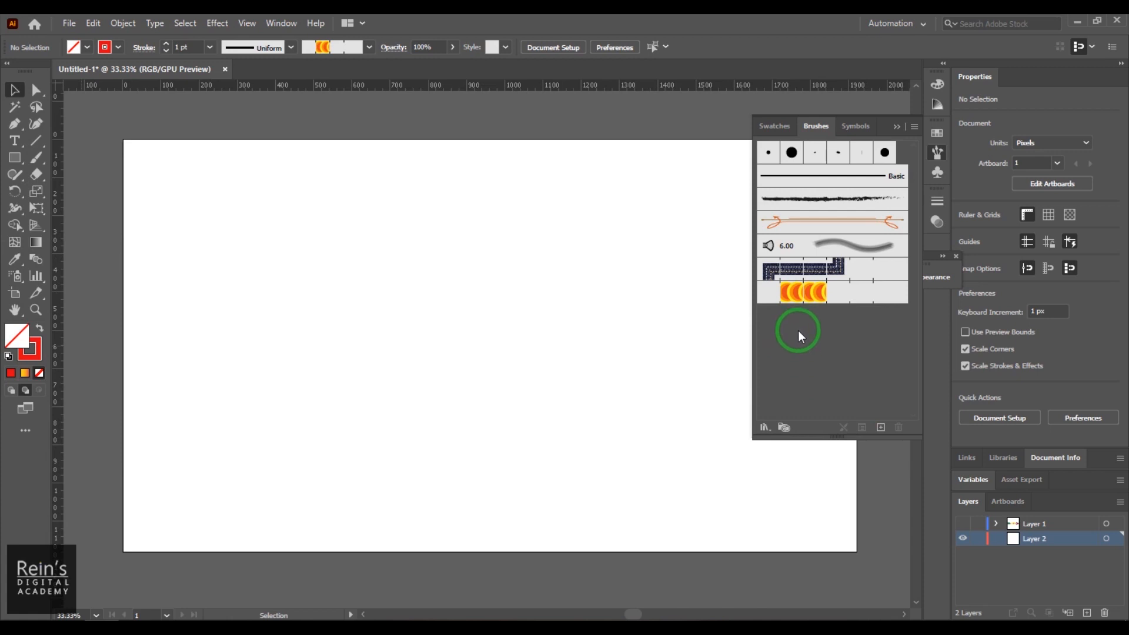
- Open the ScalesBrush options and assign the arrowhead, New Pattern Swatch 15, as the end tile
{"action": "left_click", "coordinate": [914, 126]}
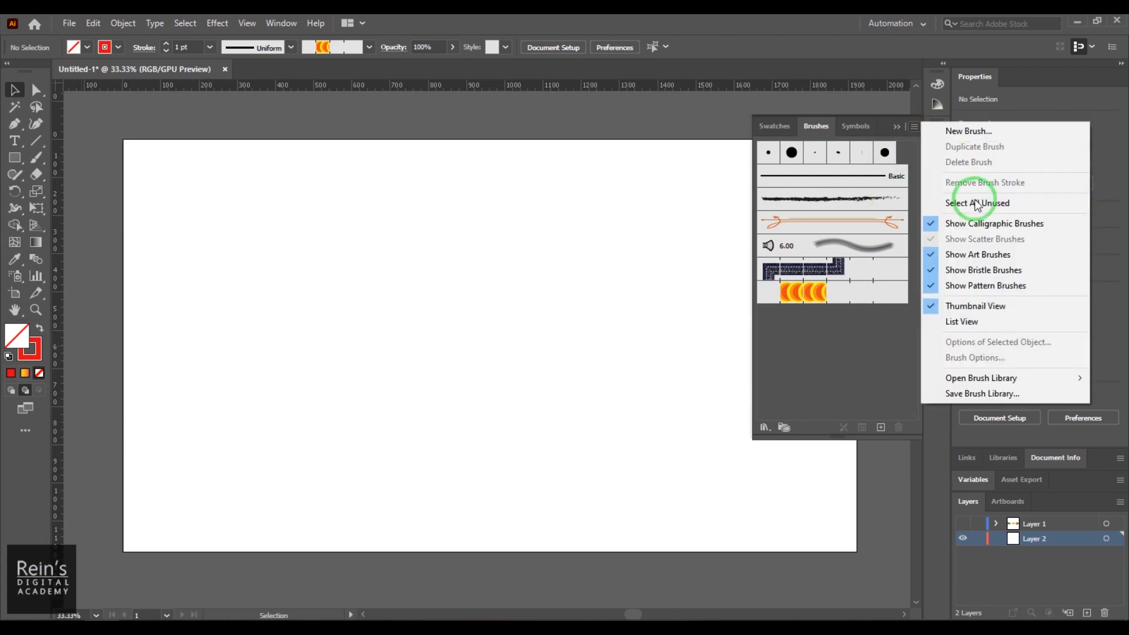
{"action": "left_click", "coordinate": [865, 298]}
{"action": "left_click", "coordinate": [913, 126]}
{"action": "left_click", "coordinate": [983, 356]}
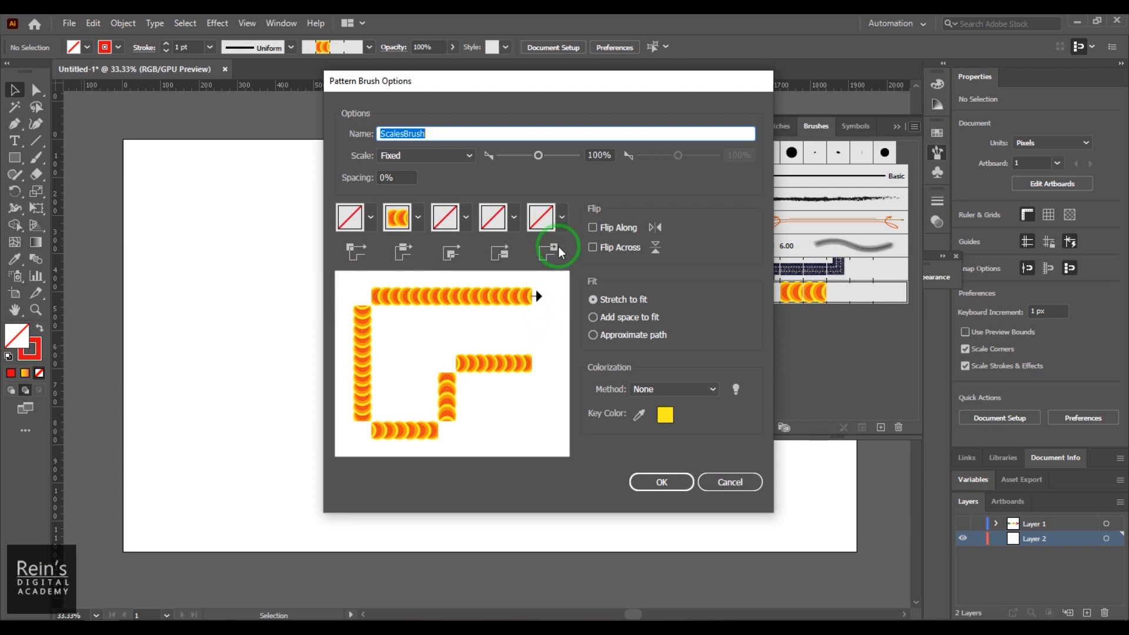
{"action": "left_click", "coordinate": [562, 217]}
{"action": "left_click_drag", "start_coordinate": [548, 285], "coordinate": [543, 340]}
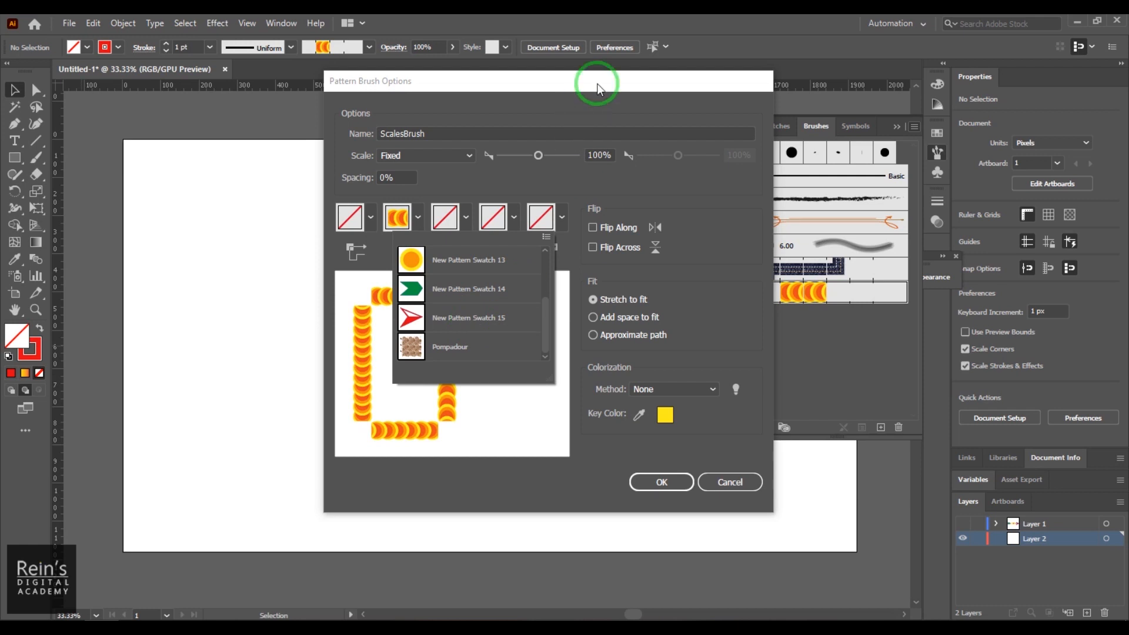
{"action": "left_click", "coordinate": [573, 221]}
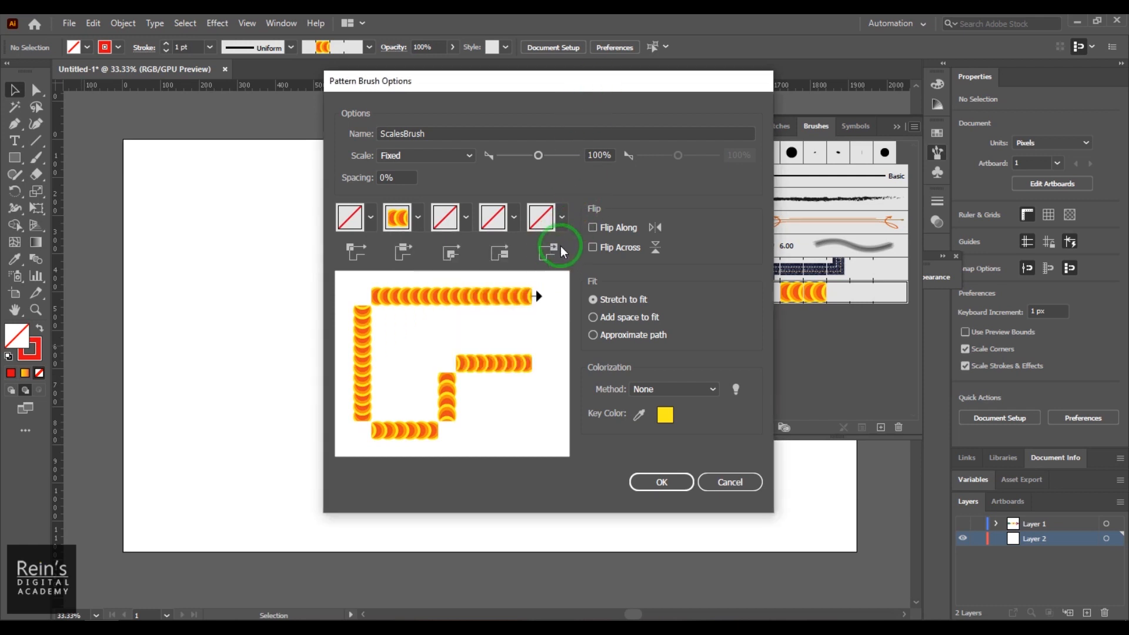
{"action": "left_click", "coordinate": [562, 217]}
{"action": "left_click_drag", "start_coordinate": [544, 288], "coordinate": [546, 341]}
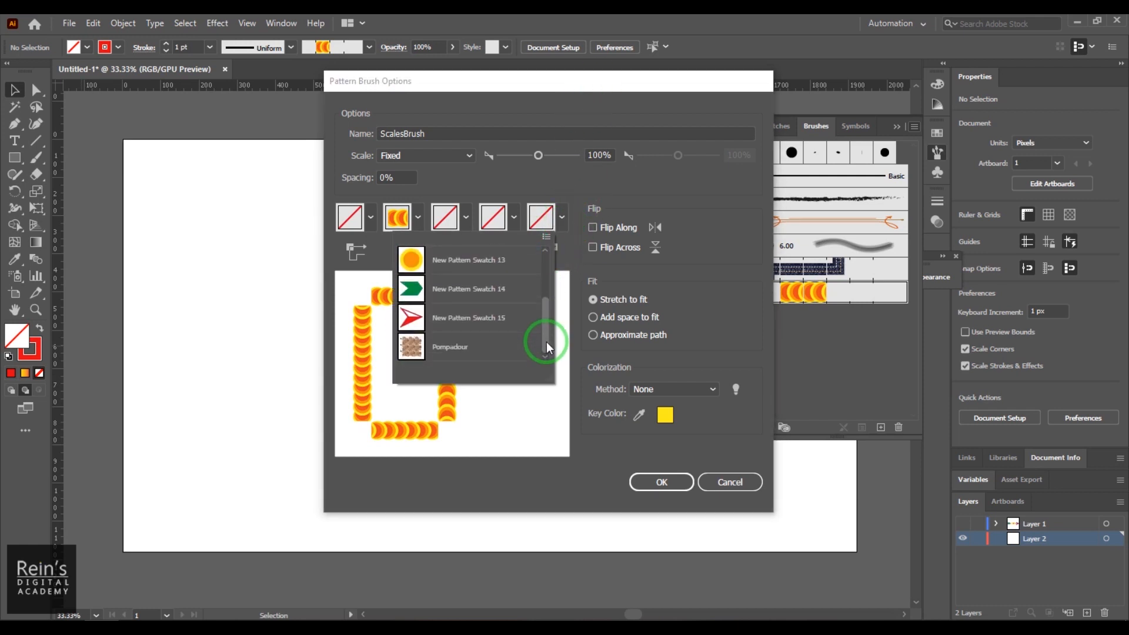
{"action": "left_click", "coordinate": [495, 319]}
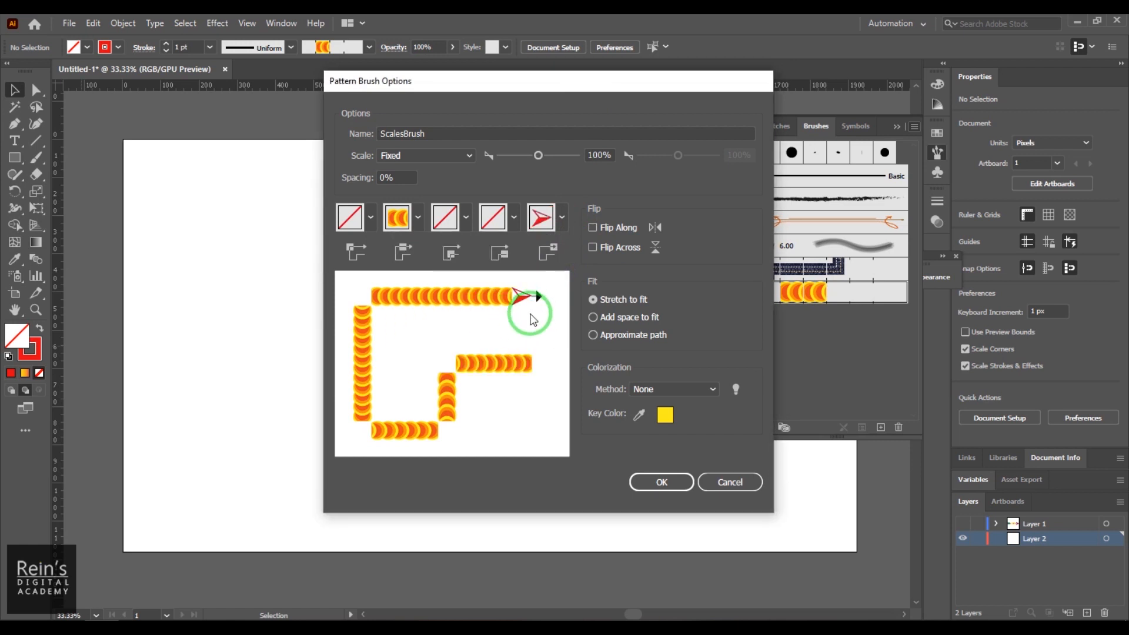
- Assign the green tail, New Pattern Swatch 14, as the brush's start tile
{"action": "left_click", "coordinate": [515, 221]}
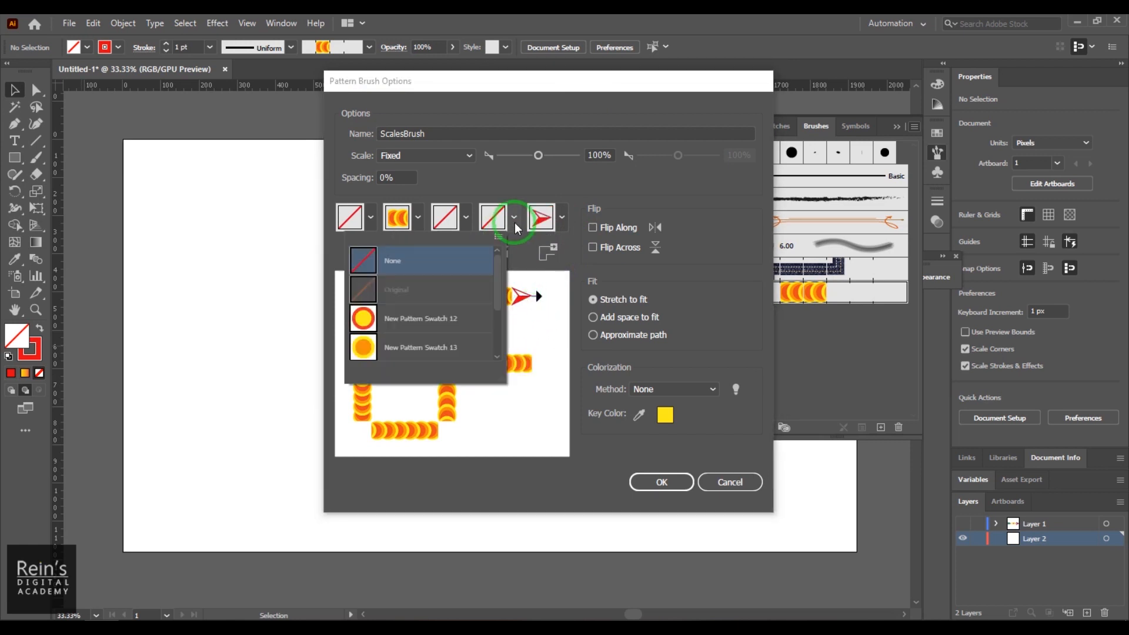
{"action": "left_click_drag", "start_coordinate": [496, 289], "coordinate": [500, 345]}
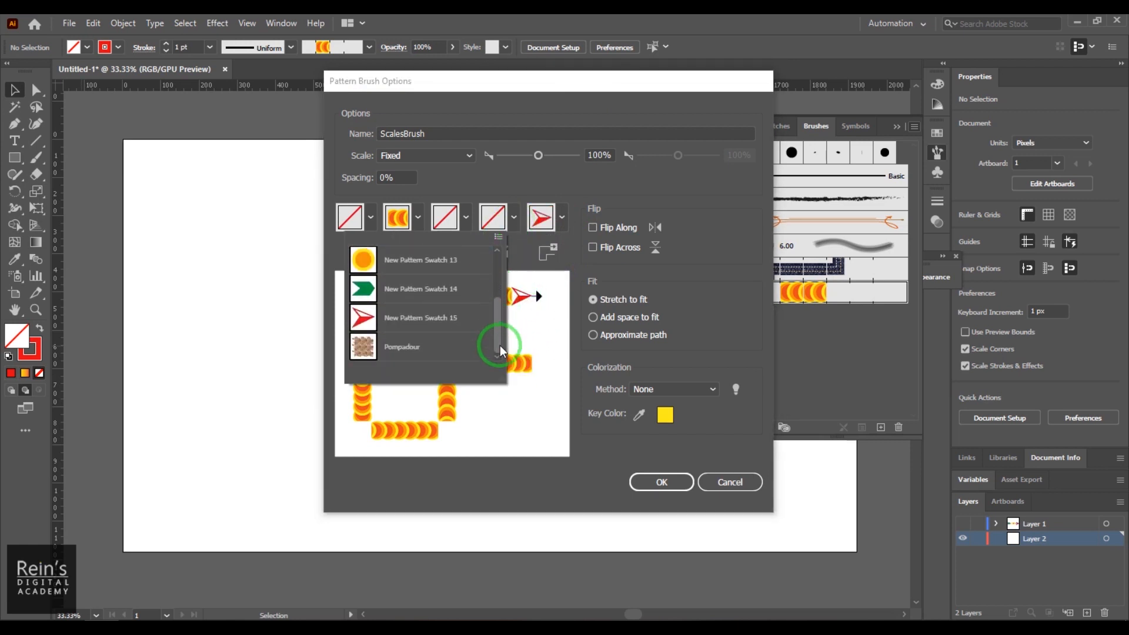
{"action": "left_click", "coordinate": [429, 292]}
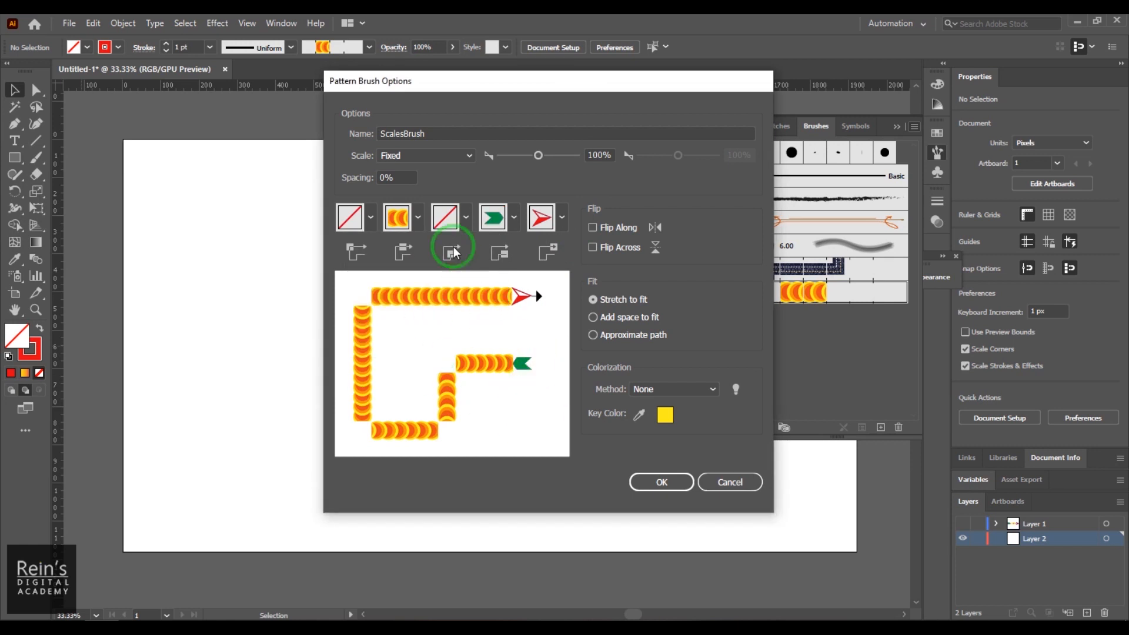
- Assign New Pattern Swatch 12 to the brush's inner corner tile and New Pattern Swatch 13 to its outer corner tile
{"action": "left_click", "coordinate": [445, 219]}
{"action": "left_click_drag", "start_coordinate": [450, 296], "coordinate": [450, 337]}
{"action": "left_click", "coordinate": [383, 287]}
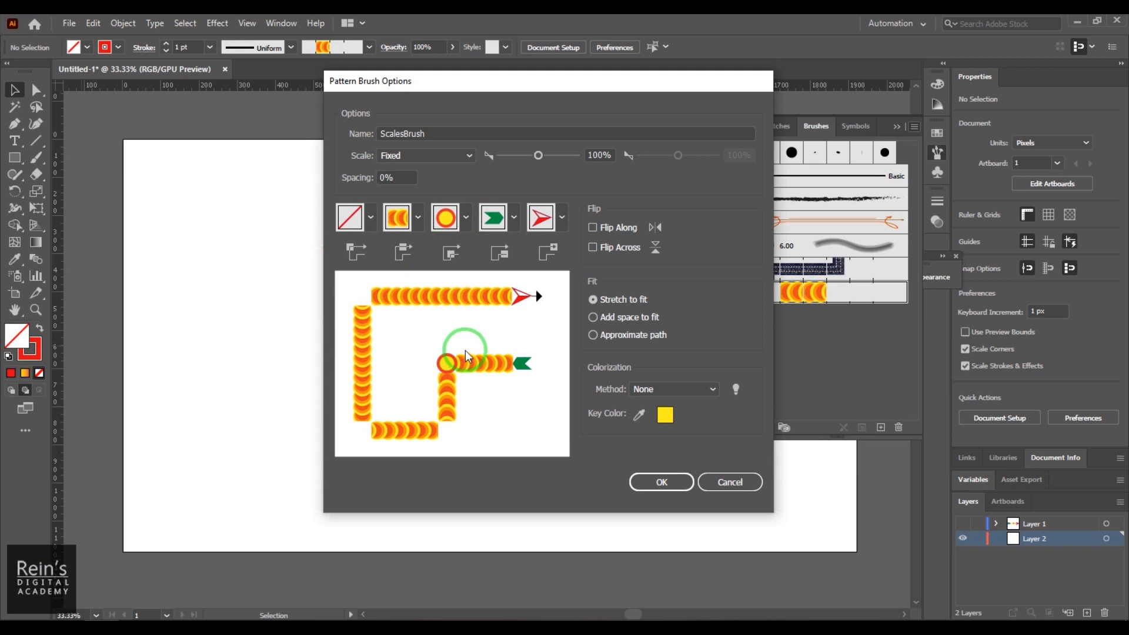
{"action": "left_click", "coordinate": [371, 217]}
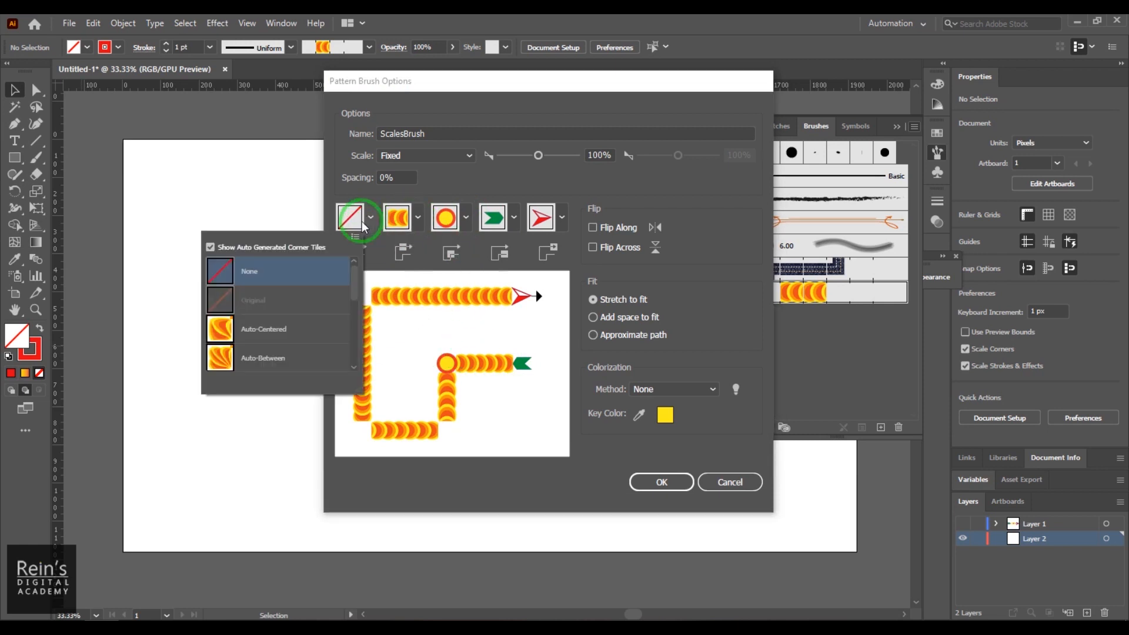
{"action": "left_click_drag", "start_coordinate": [352, 292], "coordinate": [355, 335]}
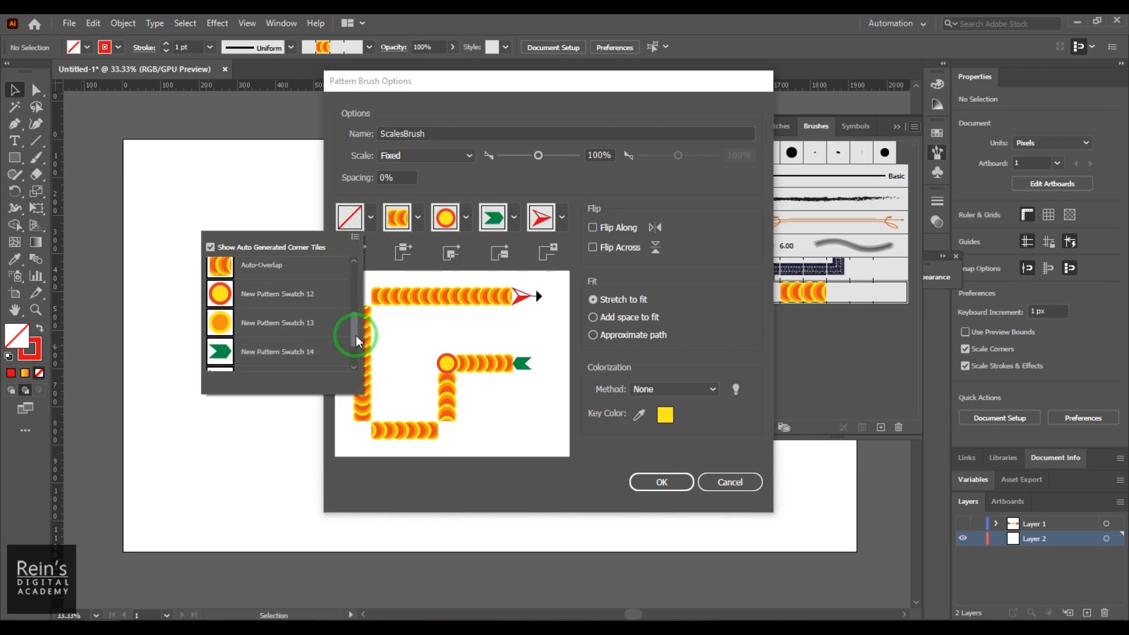
{"action": "left_click", "coordinate": [300, 319]}
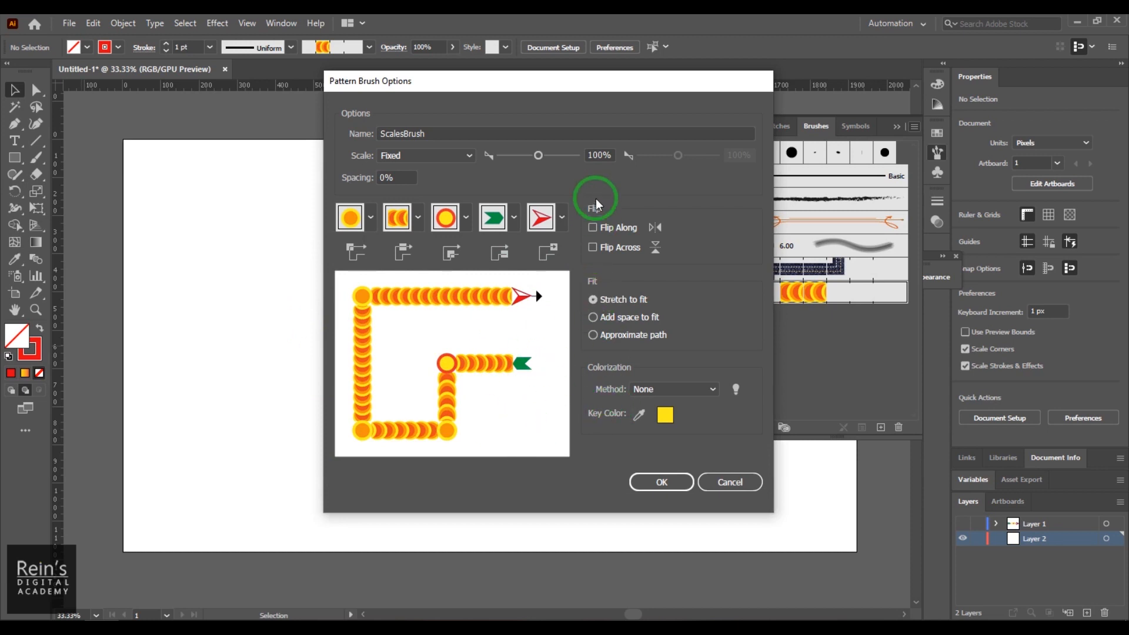
- Set the brush's fixed scale to 100% and save the pattern brush options
{"action": "left_click", "coordinate": [597, 156]}
{"action": "key", "text": "Down"}
{"action": "key", "text": "Down"}
{"action": "key", "text": "Down"}
{"action": "key", "text": "Down"}
{"action": "key", "text": "Down"}
{"action": "key", "text": "Down"}
{"action": "key", "text": "Down"}
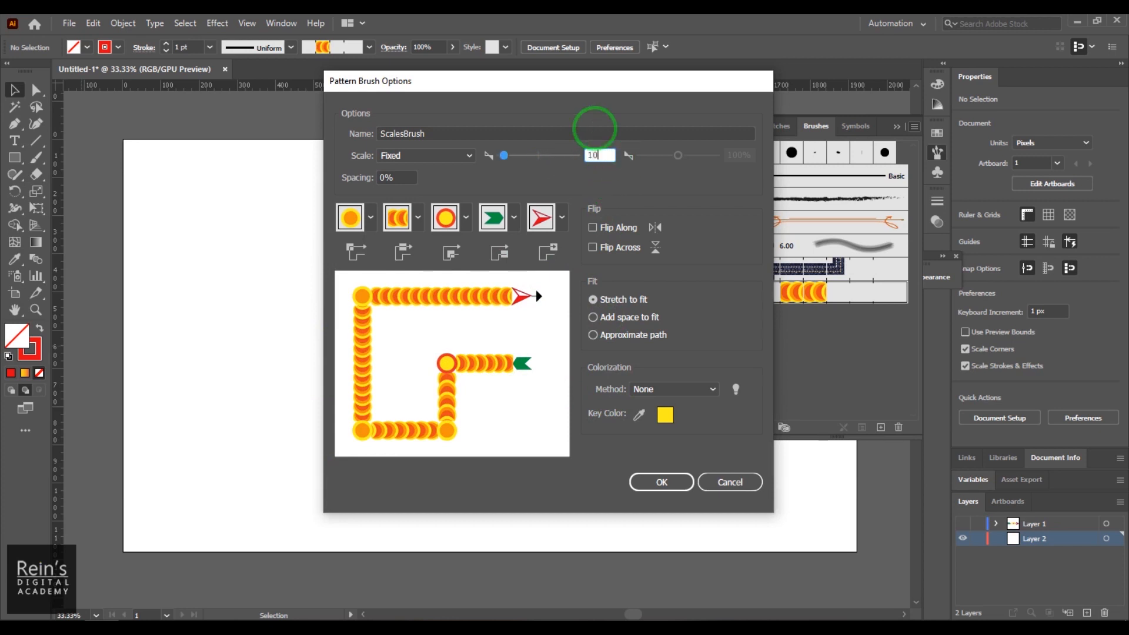
{"action": "type", "text": "100"}
{"action": "left_click", "coordinate": [663, 481]}
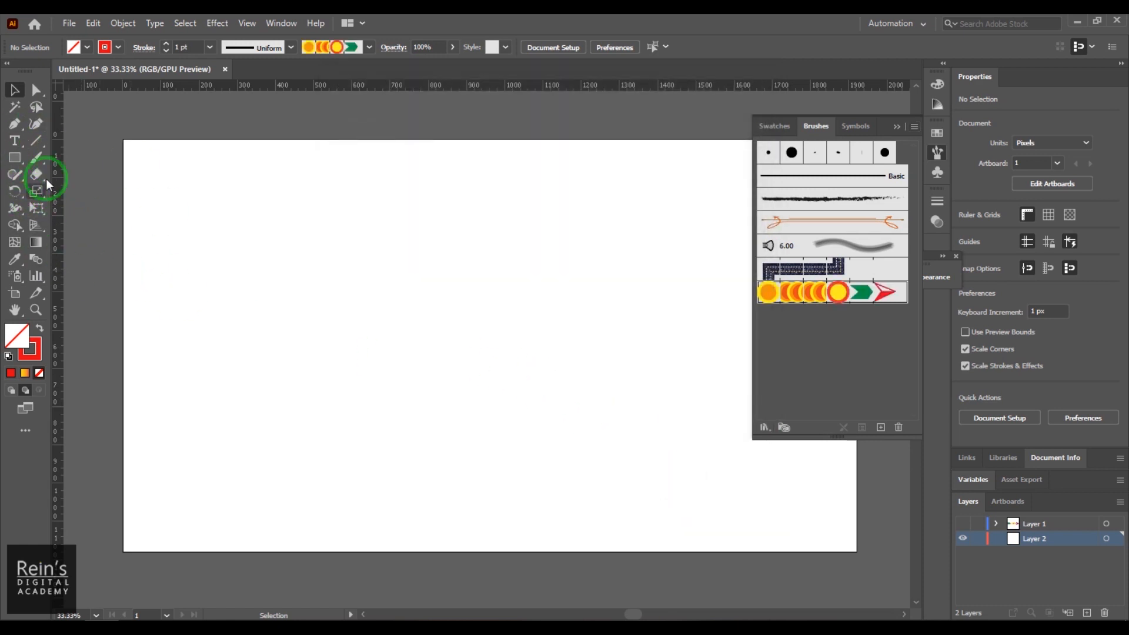
- Draw an open stepped path of eight right-angled segments on Layer 2 with the Pen tool, about 1255 by 749 px
{"action": "left_click", "coordinate": [15, 124]}
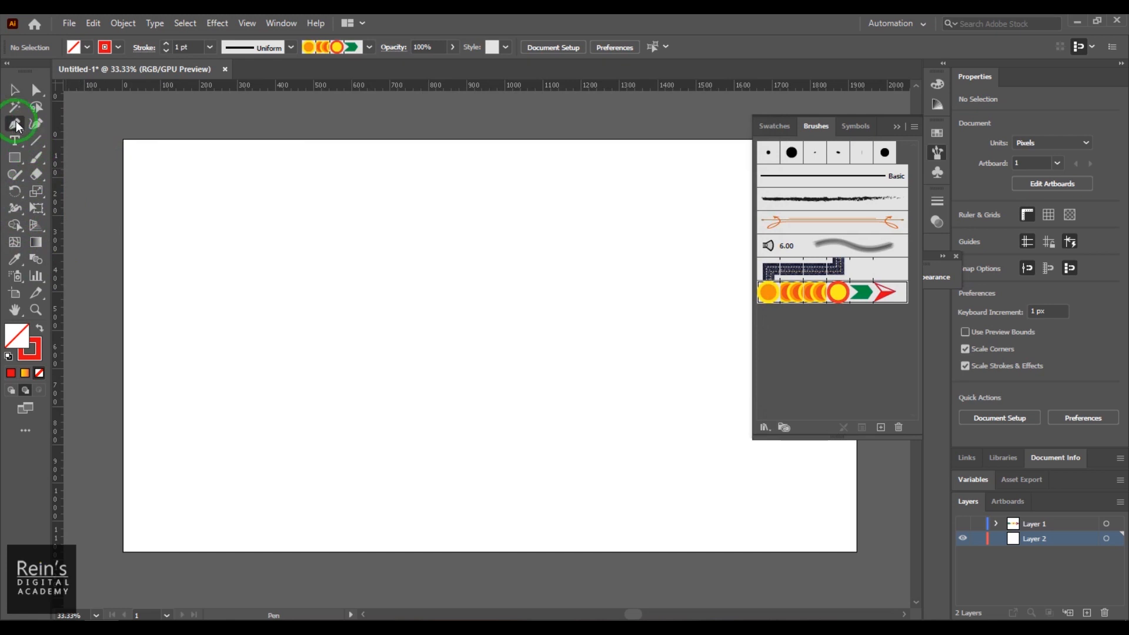
{"action": "left_click", "coordinate": [635, 186]}
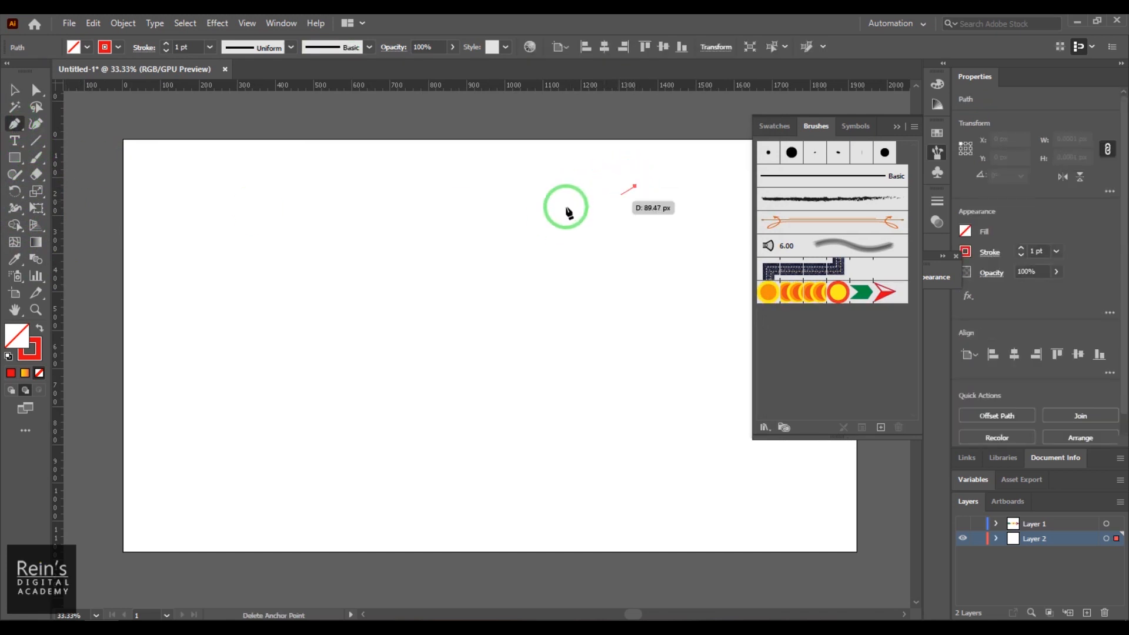
{"action": "left_click", "coordinate": [260, 186]}
{"action": "left_click", "coordinate": [259, 472]}
{"action": "left_click", "coordinate": [511, 472]}
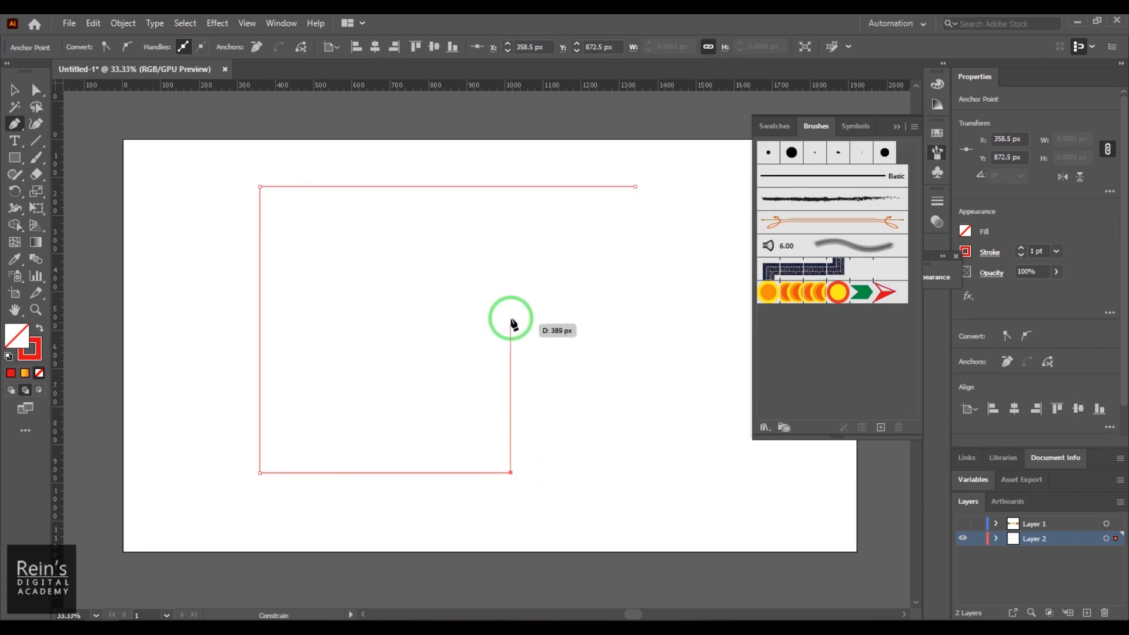
{"action": "left_click", "coordinate": [674, 314]}
{"action": "left_click", "coordinate": [674, 432]}
{"action": "left_click", "coordinate": [739, 432]}
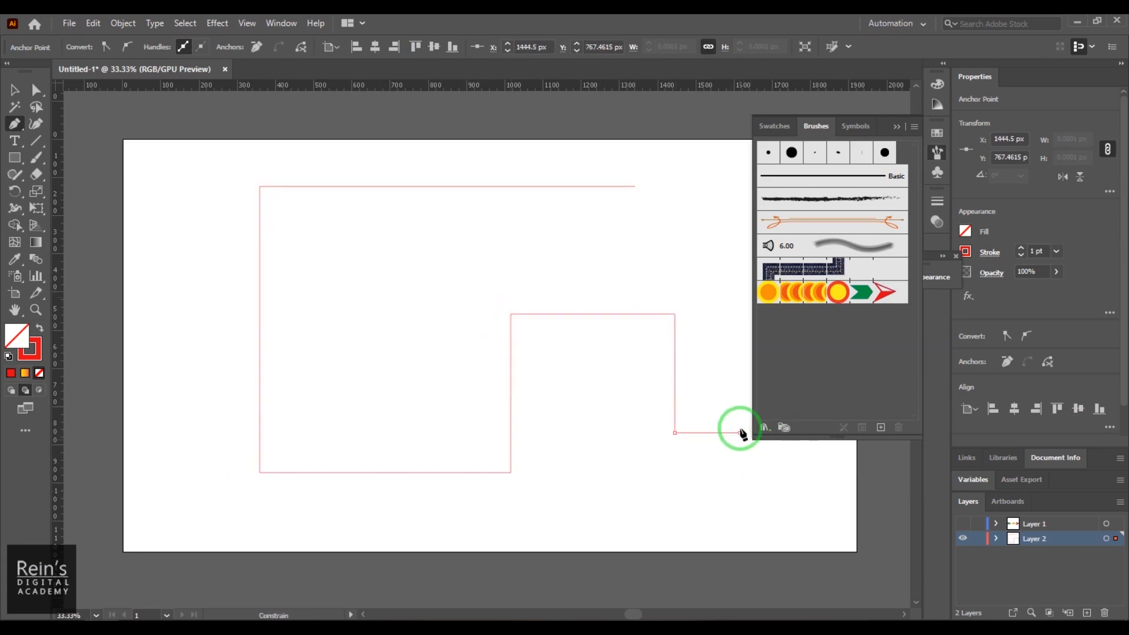
{"action": "left_click", "coordinate": [729, 216], "text": "shift"}
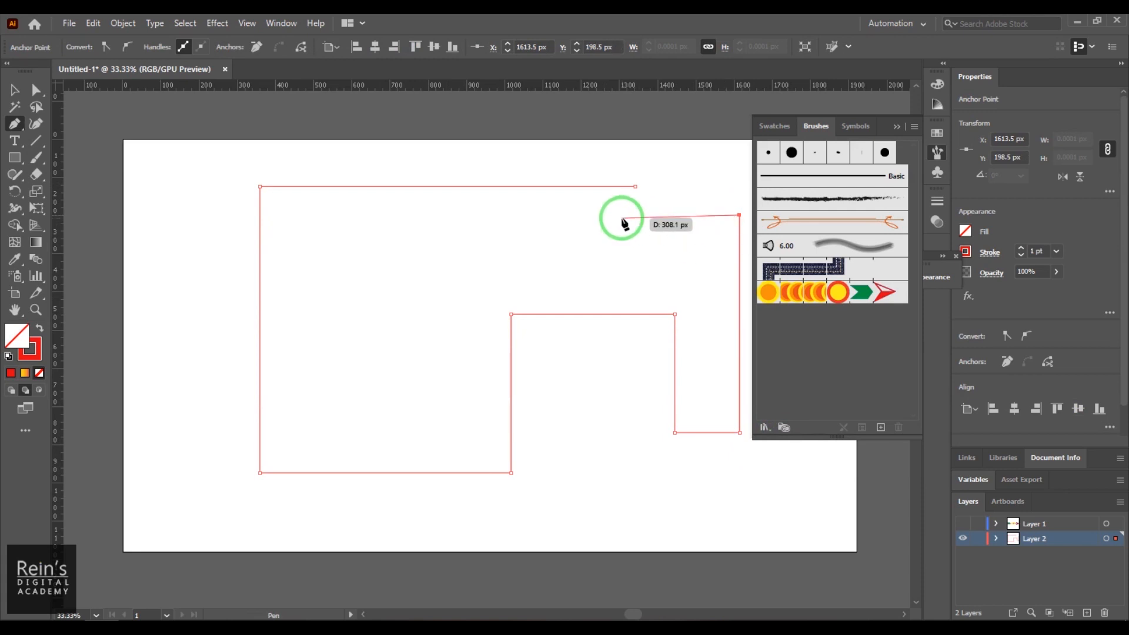
{"action": "key", "text": "Escape"}
- Apply the updated ScalesBrush to the stepped path and collapse the brush list to inspect the whole stroke
{"action": "left_click", "coordinate": [14, 89]}
{"action": "left_click", "coordinate": [394, 178]}
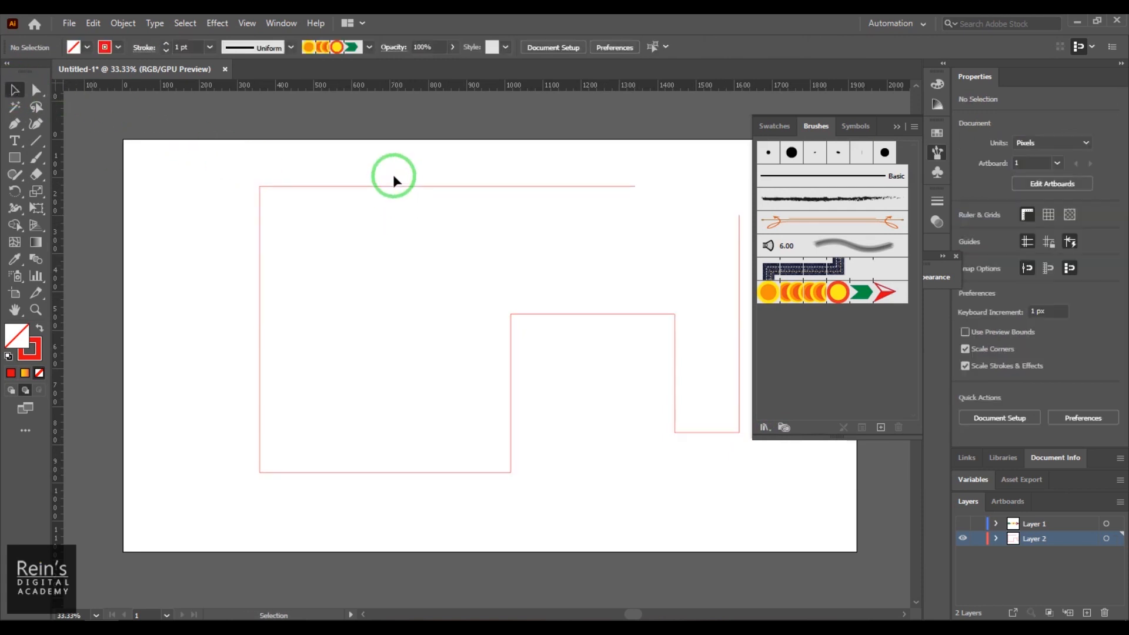
{"action": "left_click", "coordinate": [400, 186]}
{"action": "left_click", "coordinate": [798, 299]}
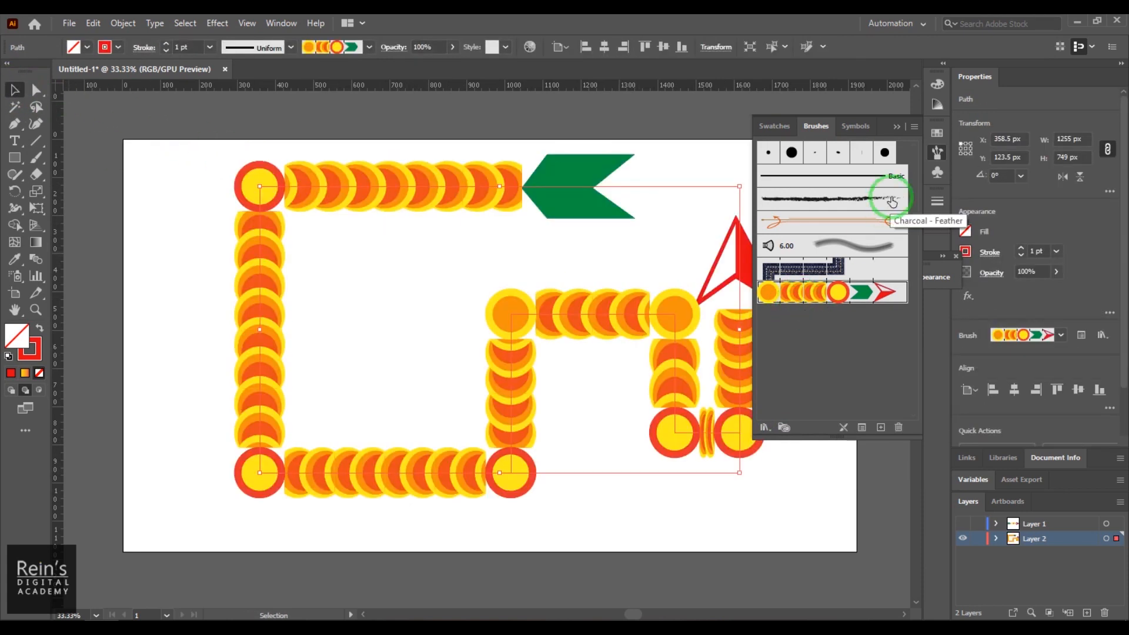
{"action": "left_click", "coordinate": [896, 126]}
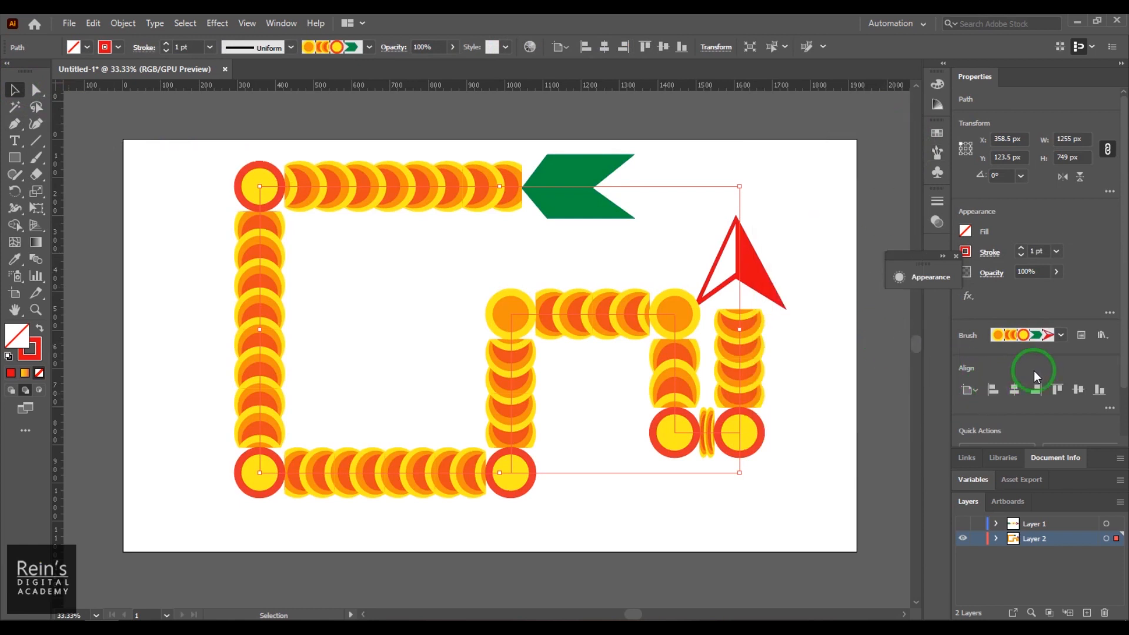
{"action": "left_click_drag", "start_coordinate": [1119, 315], "coordinate": [1119, 384]}
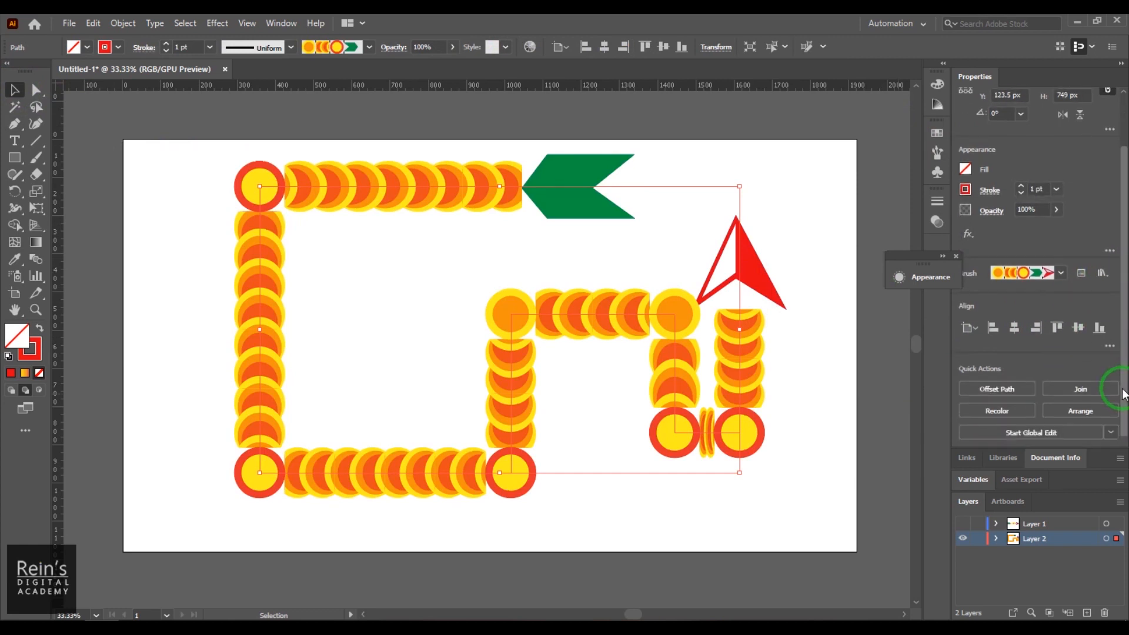
- Reduce ScalesBrush's fixed scale to about 80% and apply the change to the existing strokes
{"action": "left_click", "coordinate": [936, 154]}
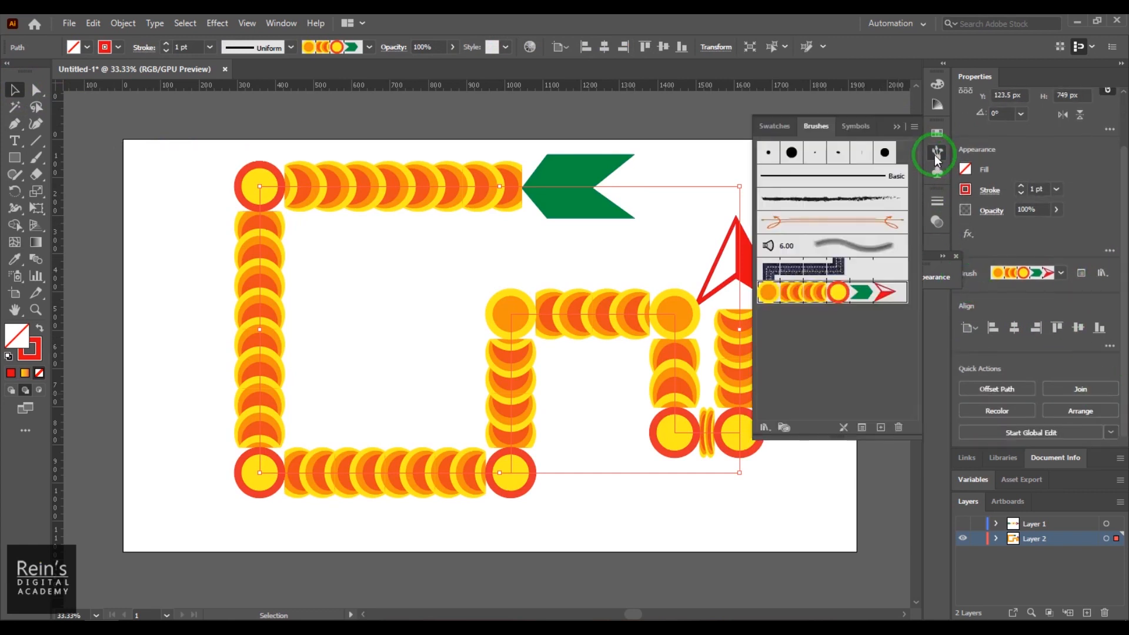
{"action": "left_click", "coordinate": [913, 128]}
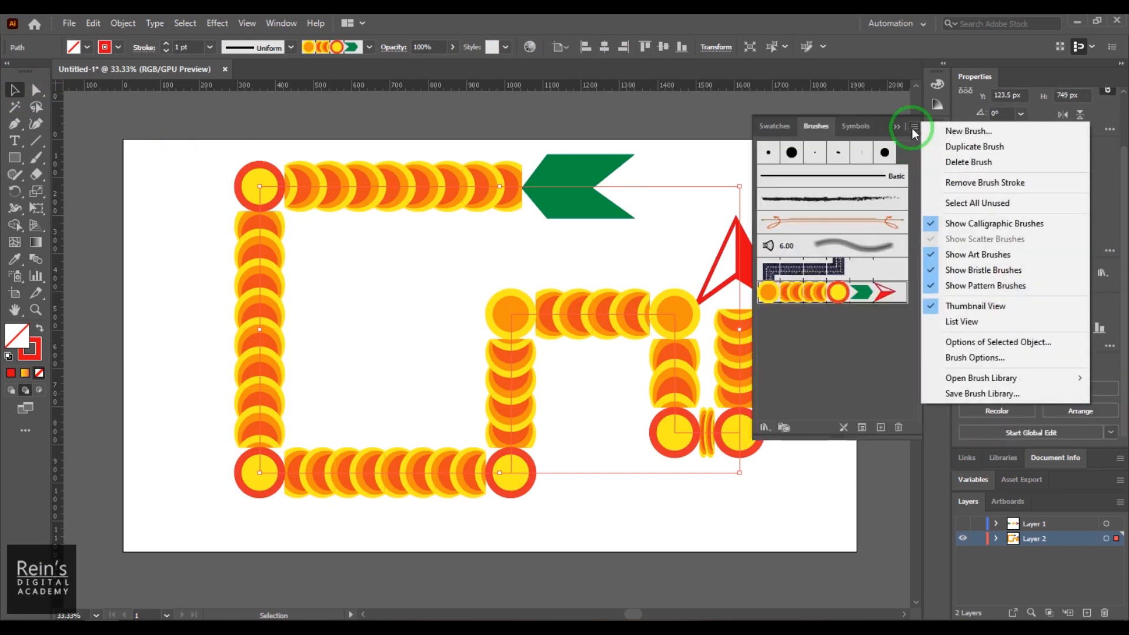
{"action": "left_click", "coordinate": [1010, 355]}
{"action": "left_click_drag", "start_coordinate": [818, 74], "coordinate": [927, 49]}
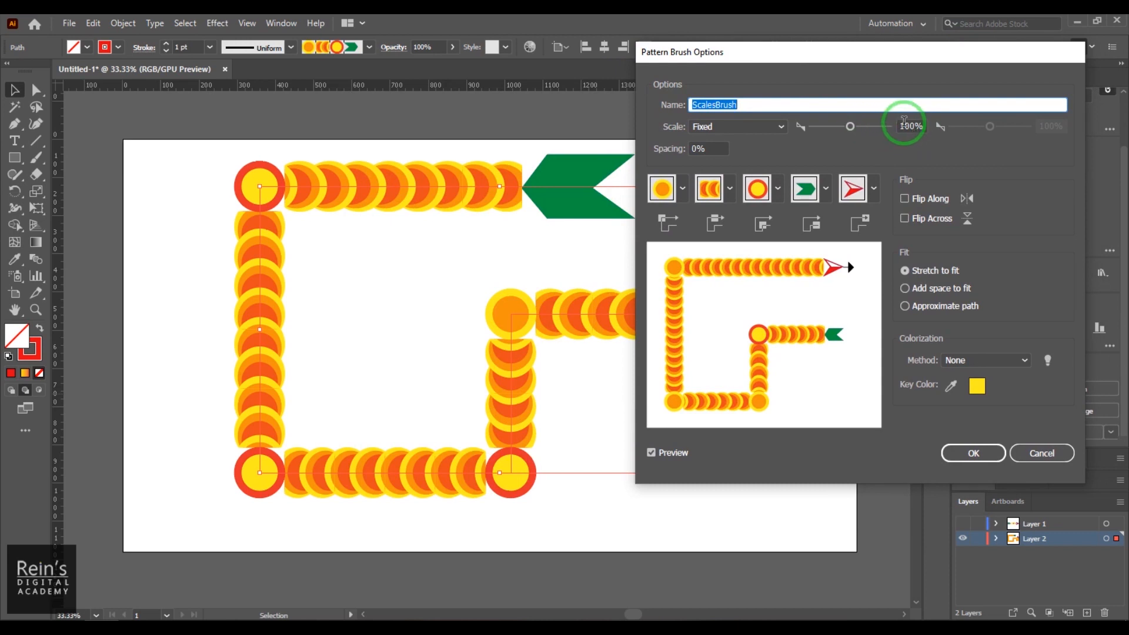
{"action": "left_click_drag", "start_coordinate": [850, 126], "coordinate": [843, 130]}
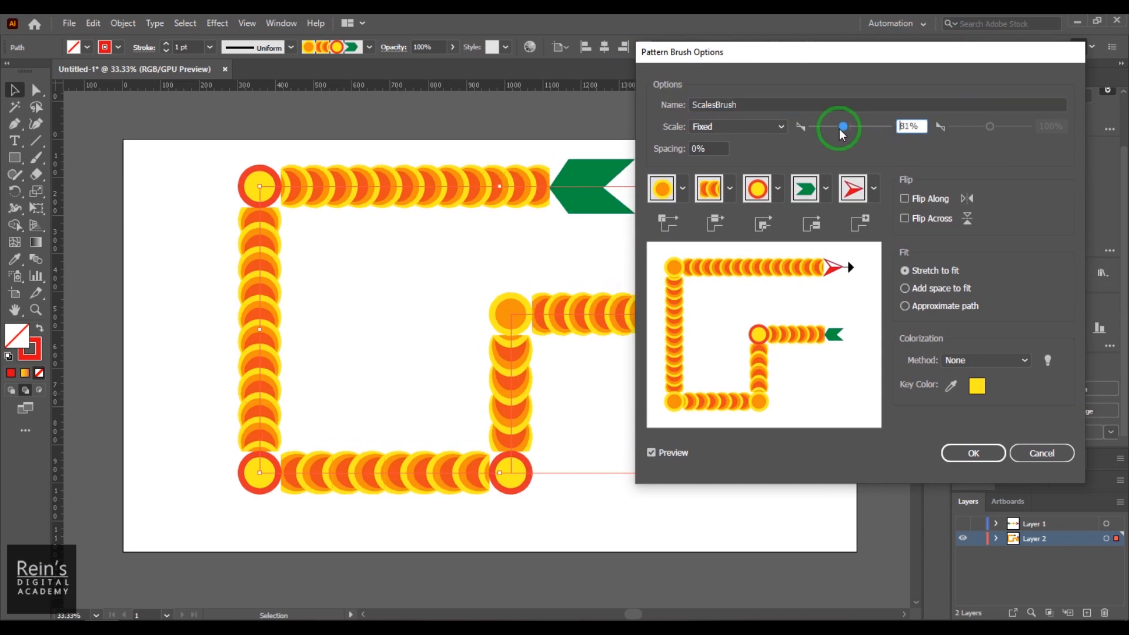
{"action": "left_click", "coordinate": [973, 453]}
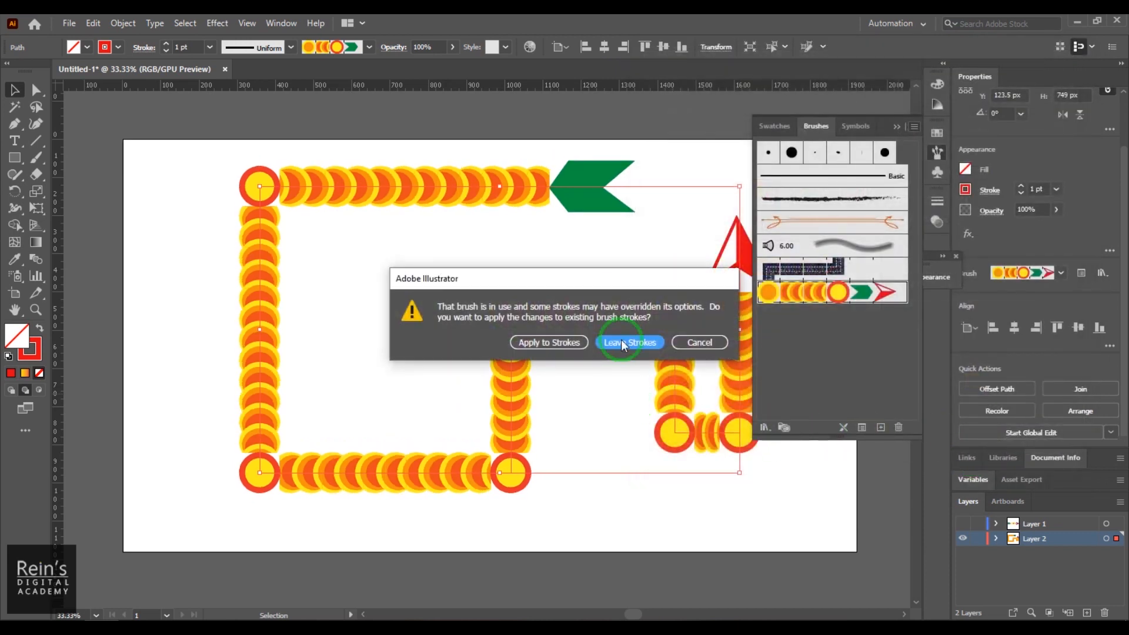
{"action": "left_click_drag", "start_coordinate": [623, 279], "coordinate": [637, 230]}
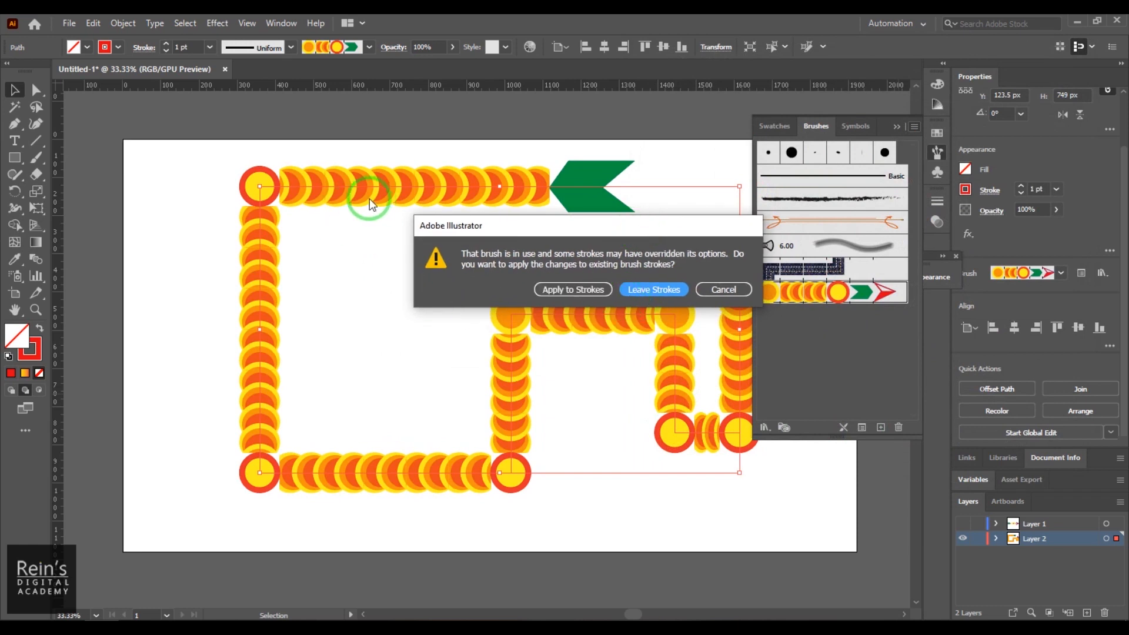
{"action": "left_click", "coordinate": [583, 289]}
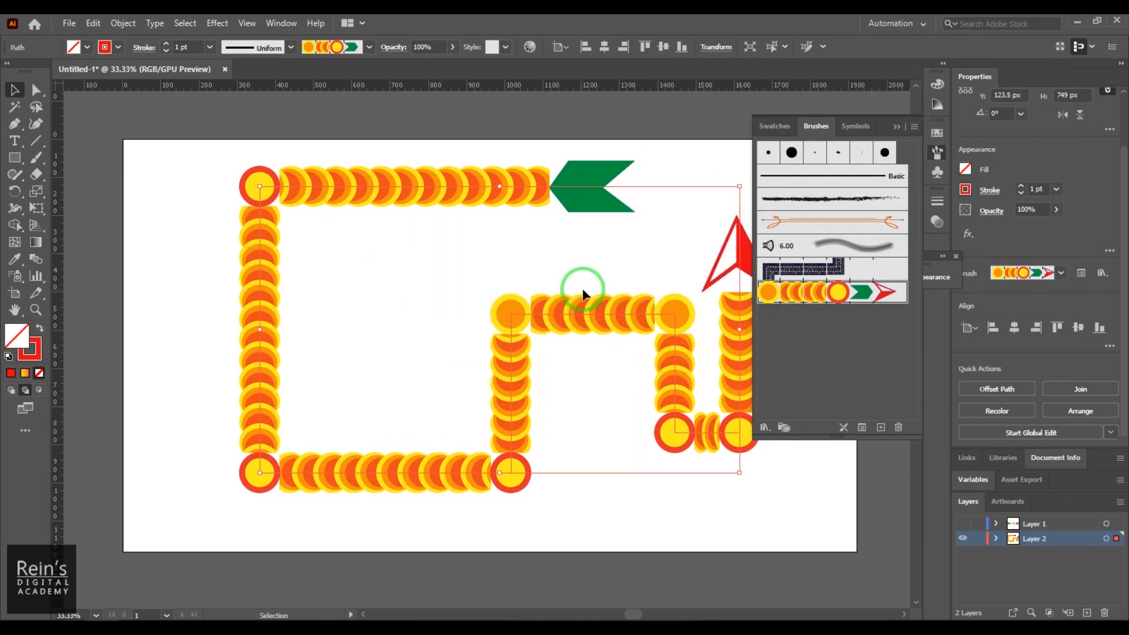
- Open the ScalesBrush options for editing and reduce its fixed scale to 44%
{"action": "left_click_drag", "start_coordinate": [584, 272], "coordinate": [626, 355]}
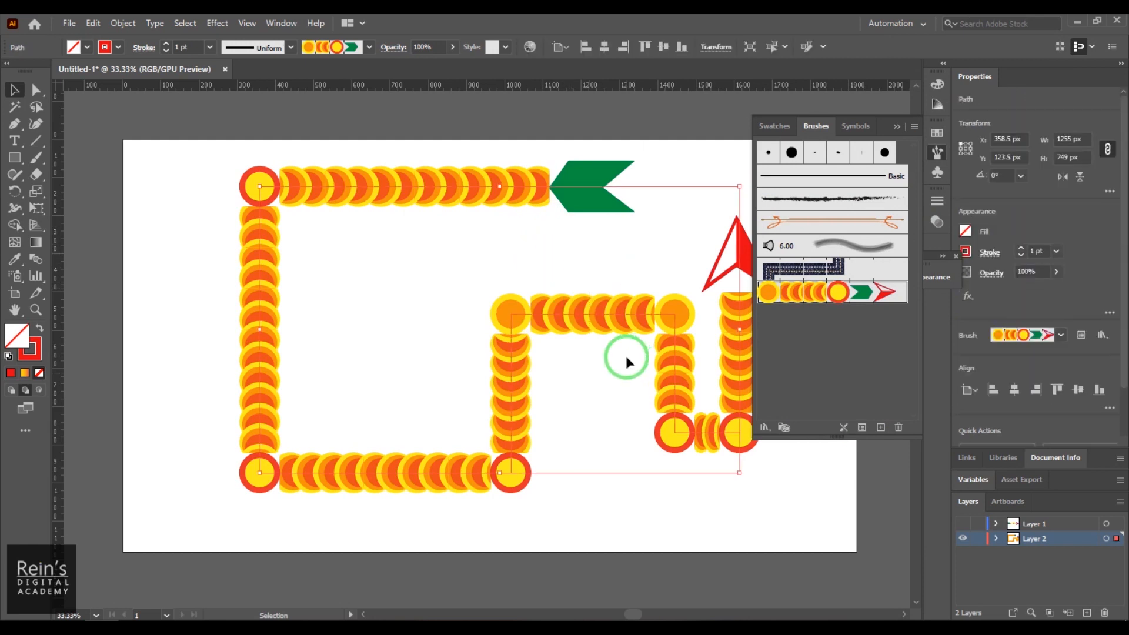
{"action": "left_click", "coordinate": [914, 126]}
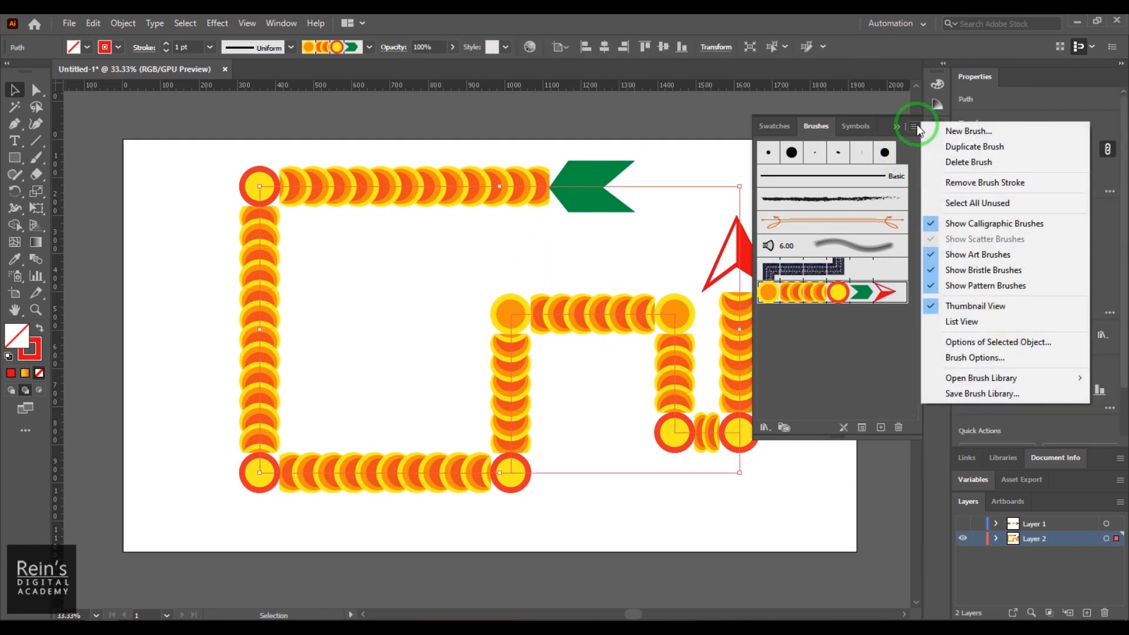
{"action": "left_click", "coordinate": [998, 359]}
{"action": "left_click_drag", "start_coordinate": [839, 121], "coordinate": [832, 134]}
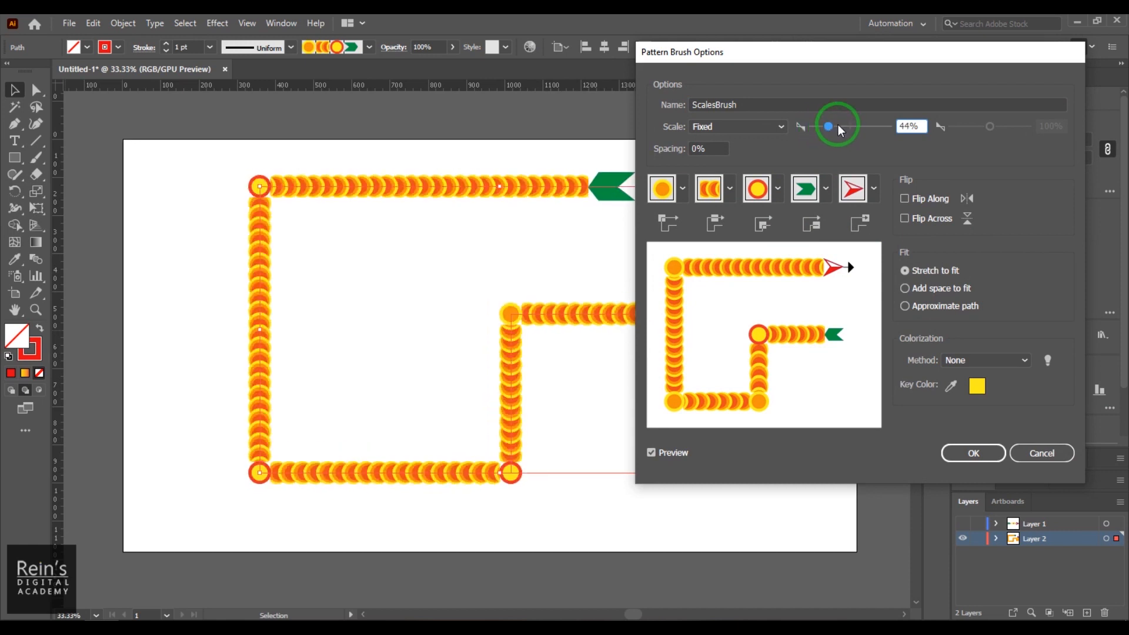
- Increase the brush's tile spacing to about 40% to preview wider gaps along the stepped path
{"action": "left_click", "coordinate": [697, 148]}
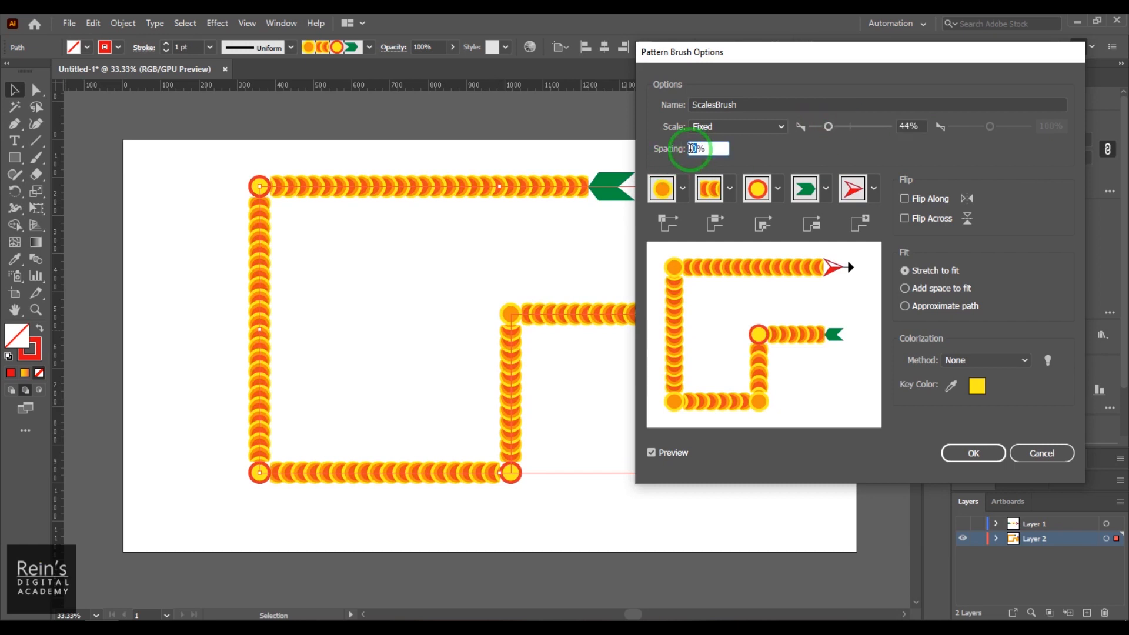
{"action": "key", "text": "Up"}
{"action": "key", "text": "Up"}
{"action": "key", "text": "Up"}
{"action": "key", "text": "Up"}
{"action": "key", "text": "Up"}
{"action": "key", "text": "Up"}
{"action": "key", "text": "Up"}
{"action": "key", "text": "Up"}
{"action": "key", "text": "Up"}
{"action": "key", "text": "Up"}
{"action": "key", "text": "Up"}
{"action": "key", "text": "Up"}
{"action": "key", "text": "Up"}
{"action": "key", "text": "Up"}
{"action": "key", "text": "Up"}
{"action": "key", "text": "Up"}
{"action": "key", "text": "Up"}
{"action": "key", "text": "Up"}
{"action": "key", "text": "Up"}
{"action": "key", "text": "Up"}
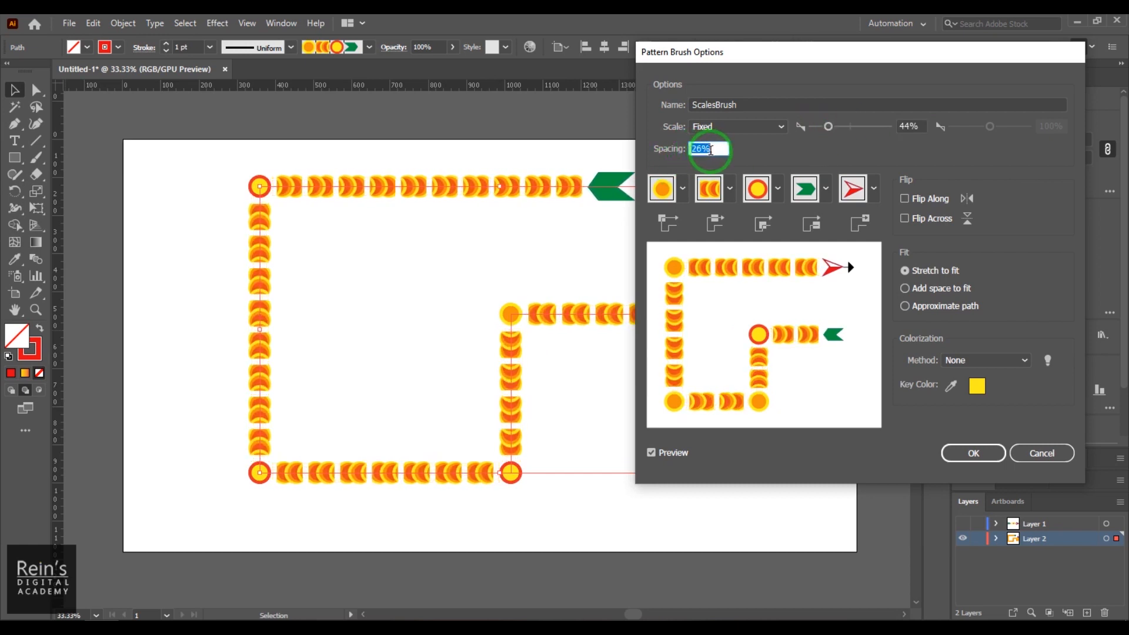
{"action": "key", "text": "Up"}
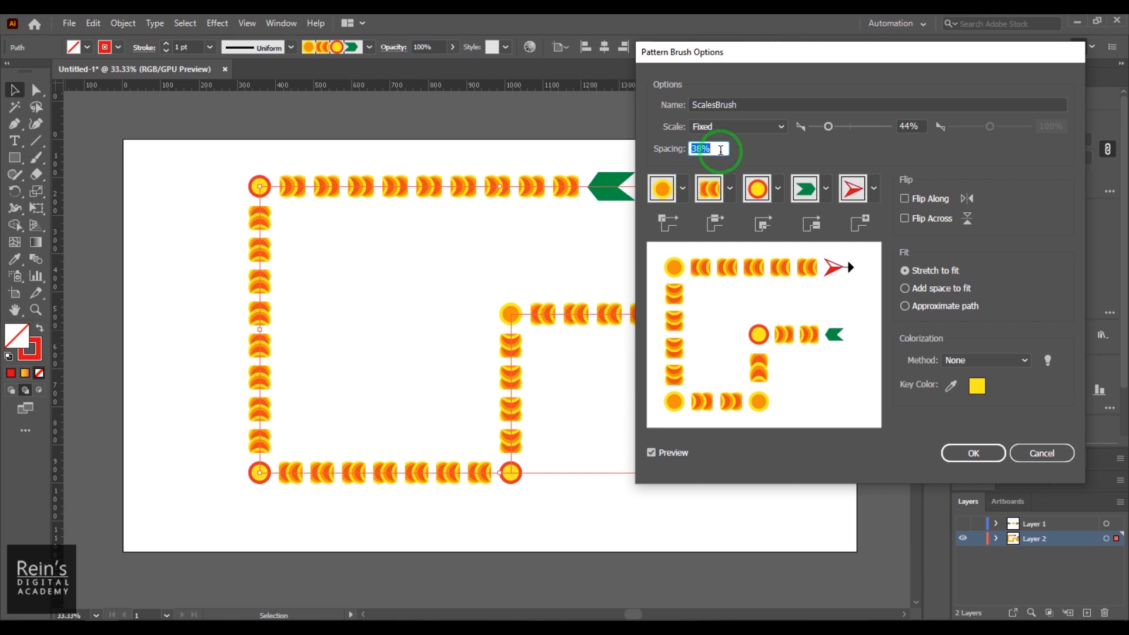
{"action": "key", "text": "Up"}
{"action": "key", "text": "Up"}
{"action": "key", "text": "Up"}
{"action": "key", "text": "Up"}
{"action": "key", "text": "Up"}
{"action": "key", "text": "Up"}
{"action": "key", "text": "Up"}
{"action": "key", "text": "Up"}
{"action": "key", "text": "Up"}
{"action": "key", "text": "Up"}
{"action": "key", "text": "Up"}
{"action": "key", "text": "Up"}
- Lower the brush's tile spacing back to 0%
{"action": "key", "text": "Down"}
{"action": "key", "text": "Down"}
{"action": "key", "text": "Down"}
{"action": "key", "text": "Down"}
{"action": "key", "text": "Down"}
{"action": "key", "text": "Down"}
{"action": "key", "text": "Down"}
{"action": "key", "text": "Down"}
{"action": "key", "text": "Down"}
{"action": "key", "text": "Down"}
{"action": "key", "text": "Down"}
{"action": "key", "text": "Down"}
{"action": "key", "text": "Down"}
{"action": "key", "text": "Down"}
{"action": "key", "text": "Down"}
{"action": "key", "text": "Down"}
{"action": "key", "text": "Down"}
{"action": "key", "text": "Down"}
{"action": "key", "text": "Down"}
{"action": "key", "text": "Down"}
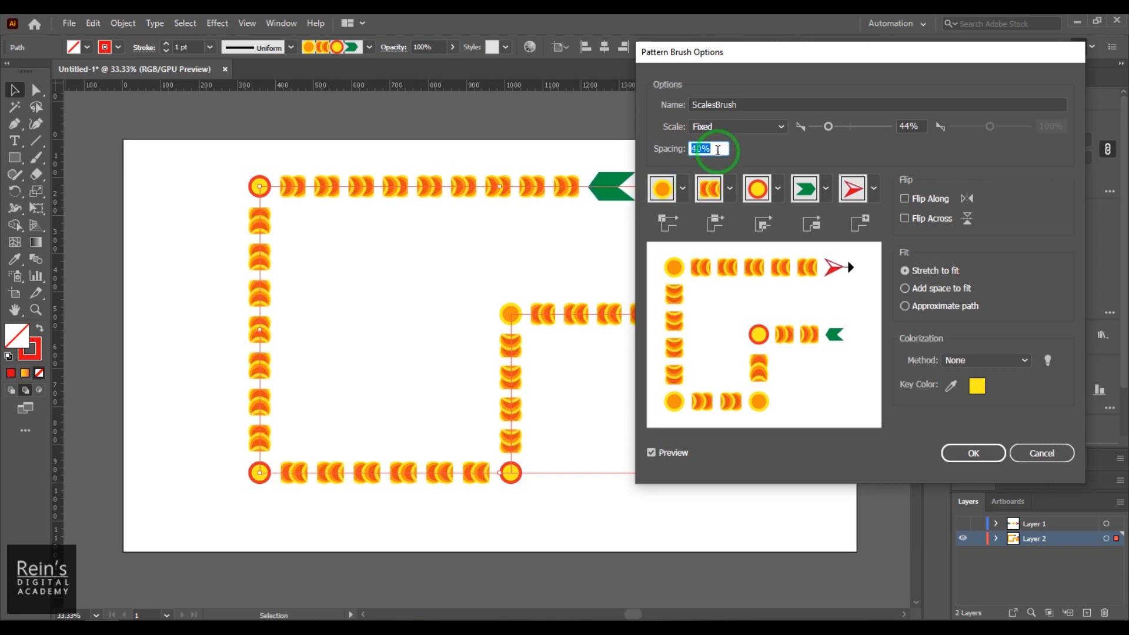
{"action": "key", "text": "Down"}
{"action": "key", "text": "Down"}
{"action": "key", "text": "Down"}
{"action": "key", "text": "Down"}
{"action": "key", "text": "Down"}
{"action": "key", "text": "Down"}
{"action": "key", "text": "Down"}
{"action": "key", "text": "Down"}
{"action": "key", "text": "Down"}
{"action": "key", "text": "Down"}
{"action": "key", "text": "Down"}
{"action": "key", "text": "Down"}
{"action": "key", "text": "Down"}
{"action": "key", "text": "Down"}
{"action": "key", "text": "Down"}
{"action": "key", "text": "Down"}
{"action": "key", "text": "Down"}
{"action": "key", "text": "Down"}
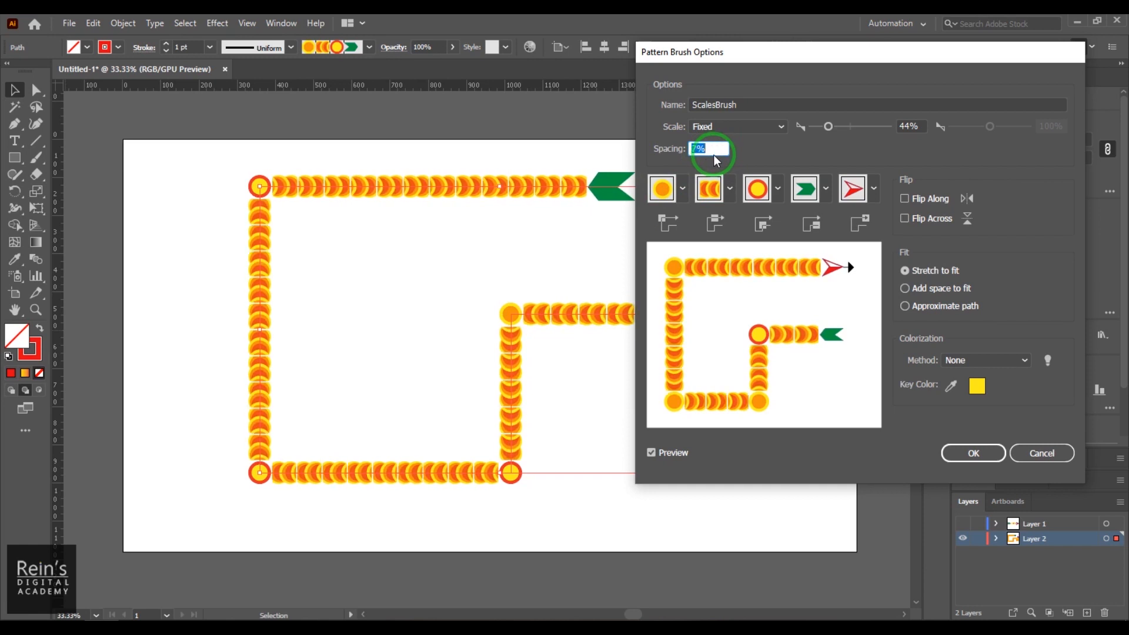
{"action": "type", "text": "0"}
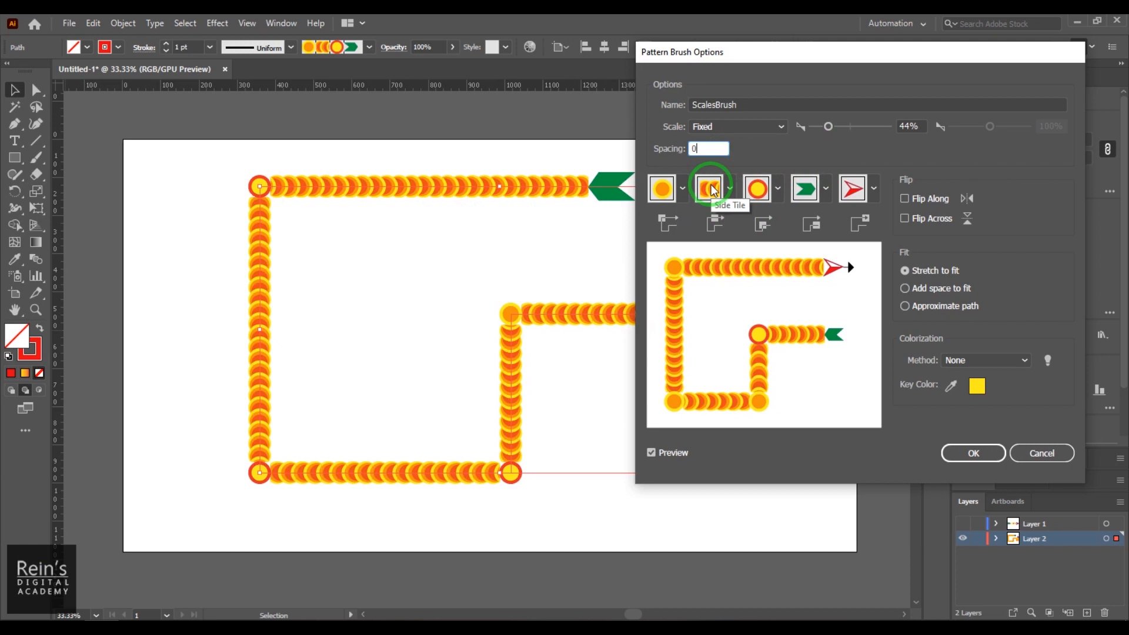
- Preview Flip Along and Flip Across on the pattern brush, with the stepped path's ends kept in view
{"action": "left_click", "coordinate": [915, 199]}
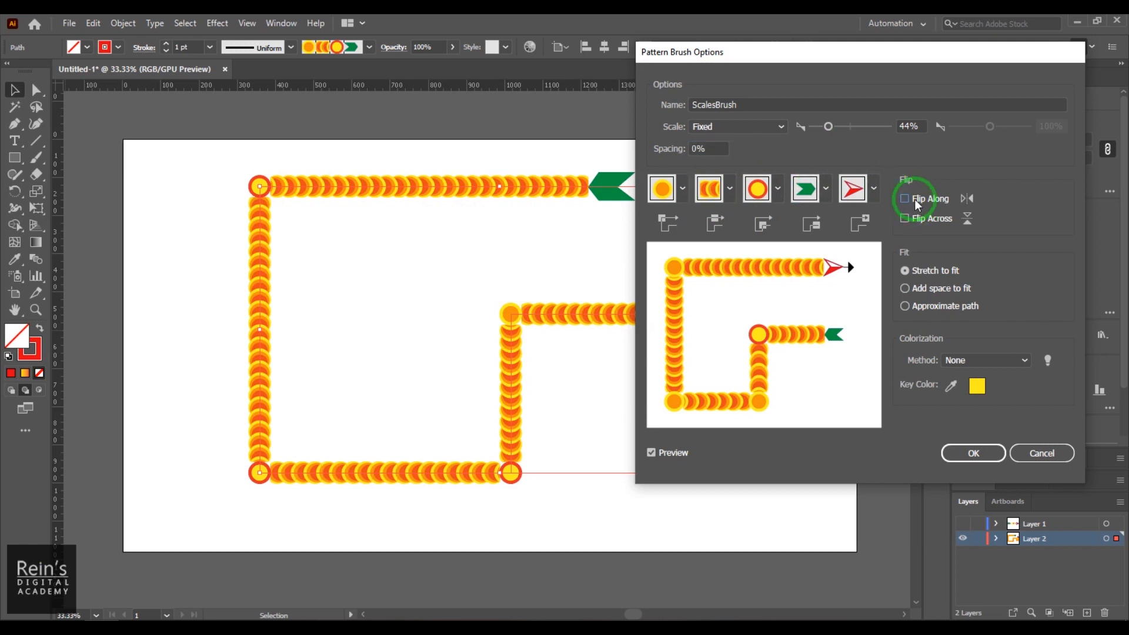
{"action": "left_click", "coordinate": [914, 200]}
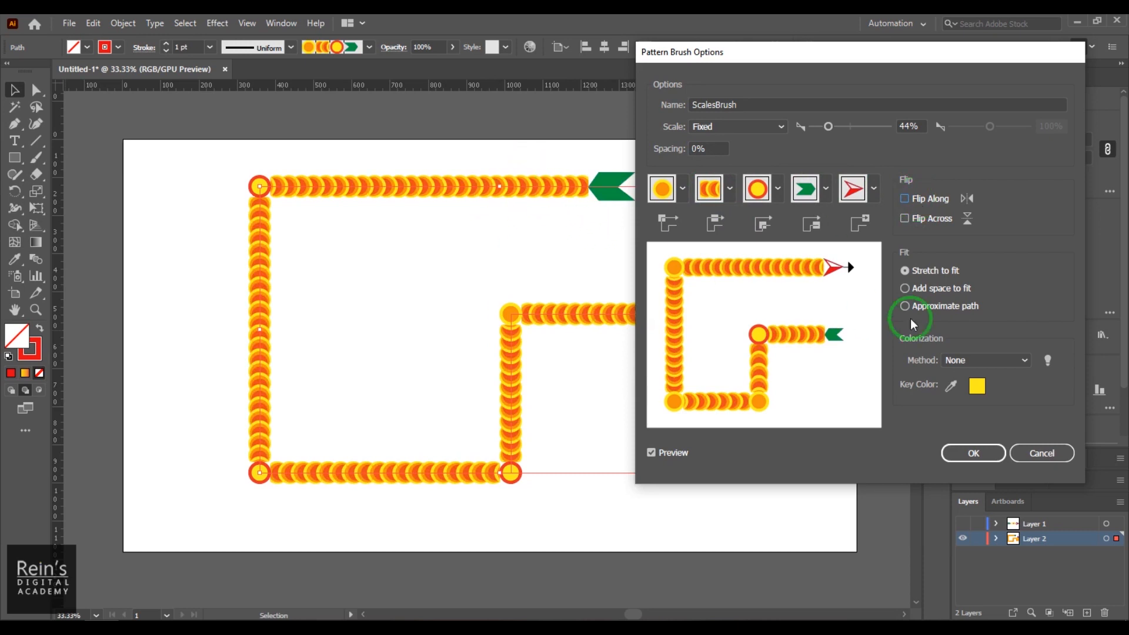
{"action": "left_click", "coordinate": [934, 224]}
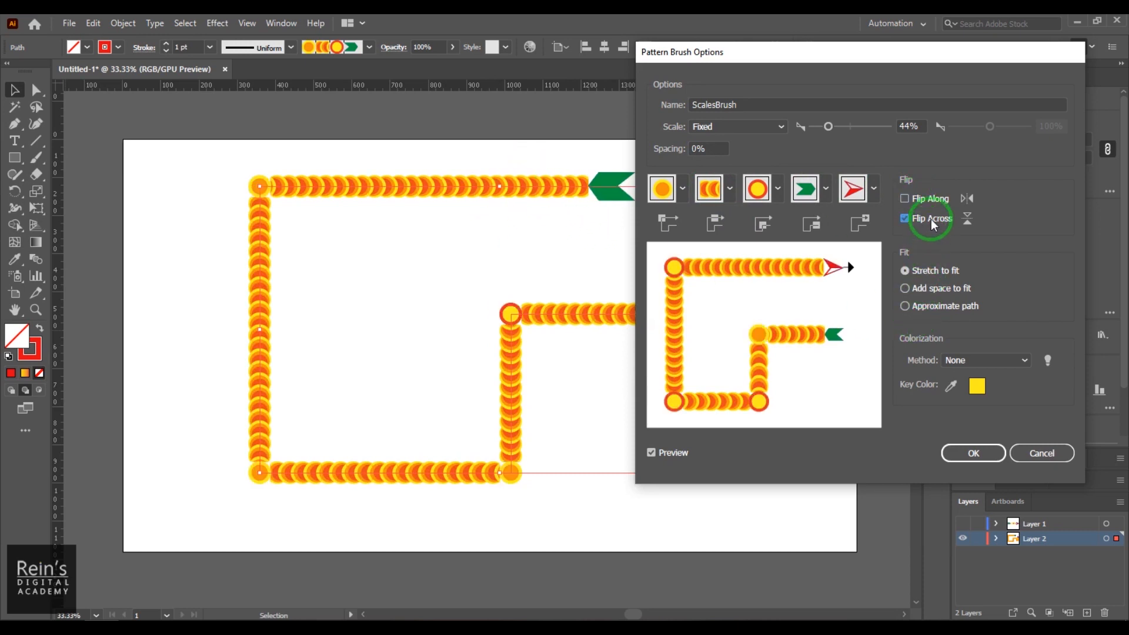
{"action": "left_click_drag", "start_coordinate": [856, 61], "coordinate": [988, 55]}
{"action": "left_click", "coordinate": [987, 188]}
{"action": "left_click", "coordinate": [1058, 194]}
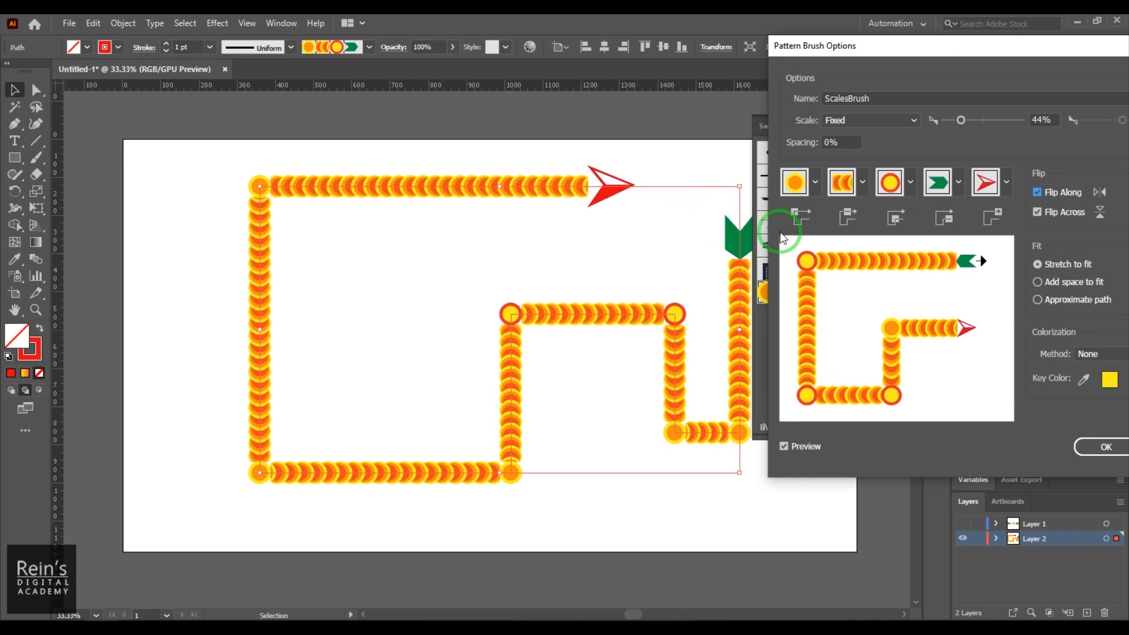
- Toggle Flip Across and Flip Along repeatedly to compare corner and end tiles, leaving both options off
{"action": "left_click", "coordinate": [1063, 210]}
{"action": "left_click", "coordinate": [1063, 210]}
{"action": "left_click", "coordinate": [1063, 211]}
{"action": "left_click", "coordinate": [1063, 210]}
{"action": "left_click", "coordinate": [1063, 210]}
{"action": "left_click", "coordinate": [1063, 211]}
{"action": "left_click", "coordinate": [1063, 210]}
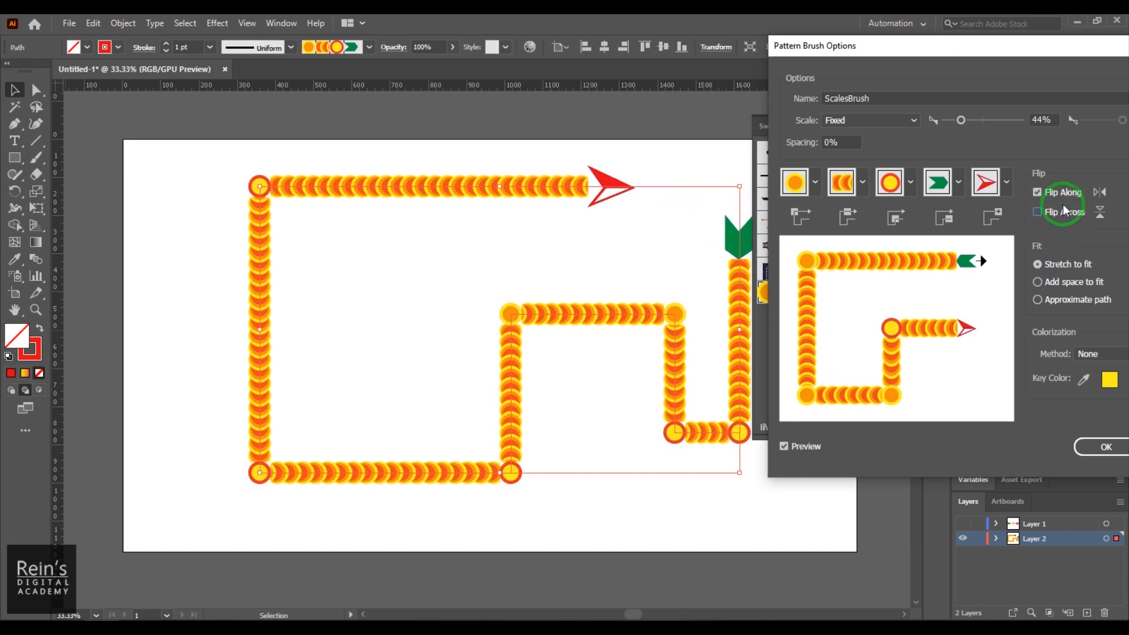
{"action": "left_click", "coordinate": [1064, 193]}
{"action": "left_click", "coordinate": [1063, 192]}
{"action": "left_click", "coordinate": [1063, 192]}
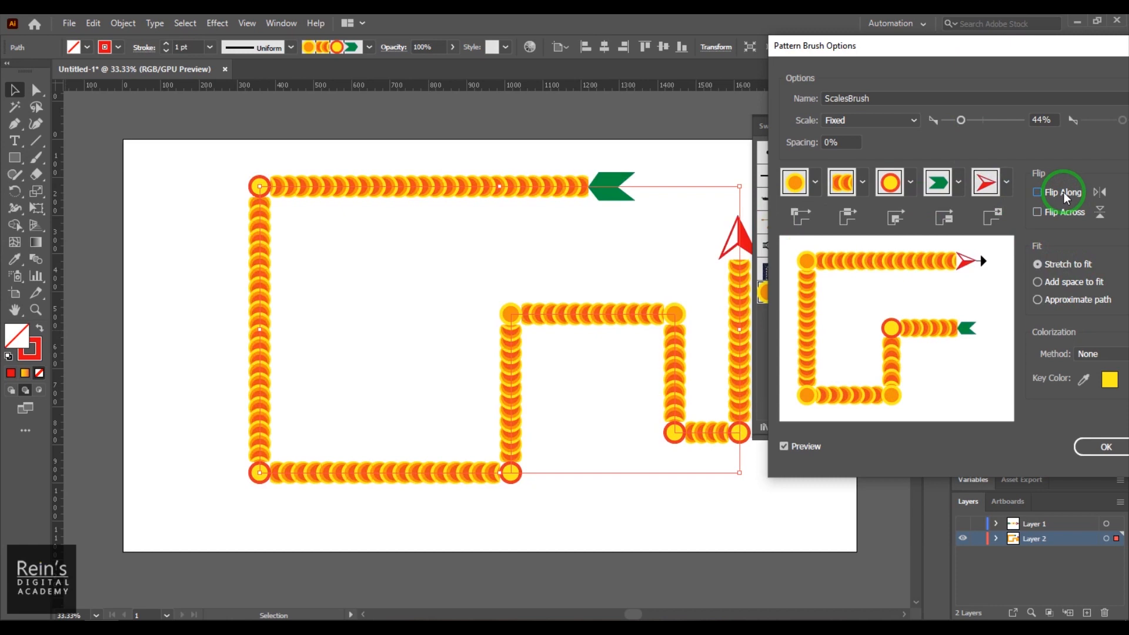
- Compare the Add space to fit and Stretch to fit options, and set the brush's fit to Approximate path
{"action": "left_click", "coordinate": [1080, 286]}
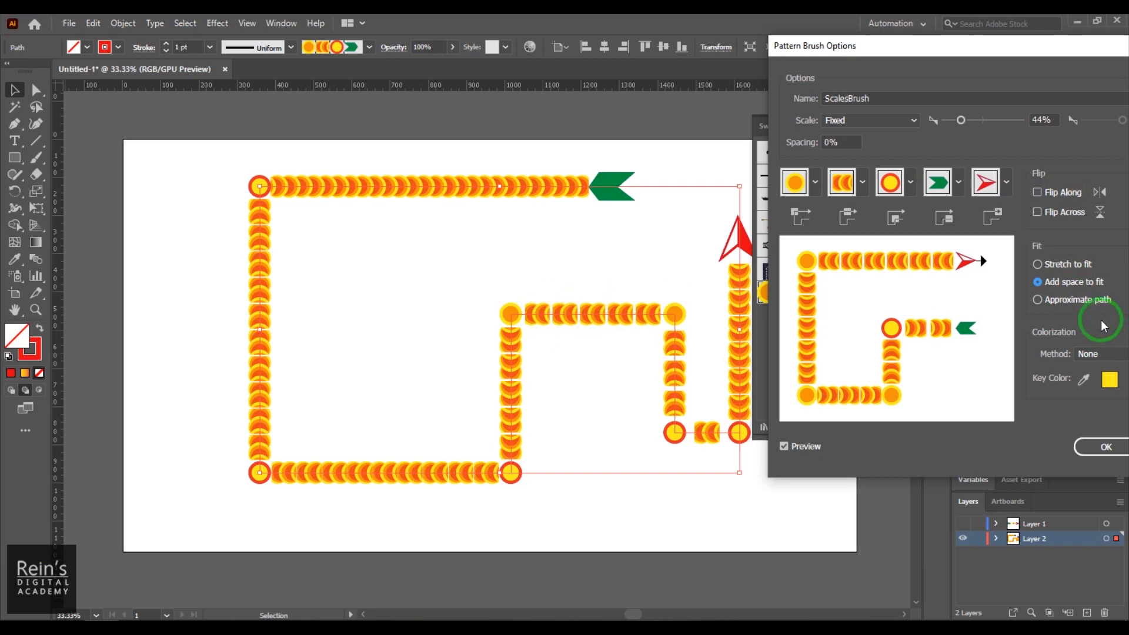
{"action": "left_click", "coordinate": [1091, 300]}
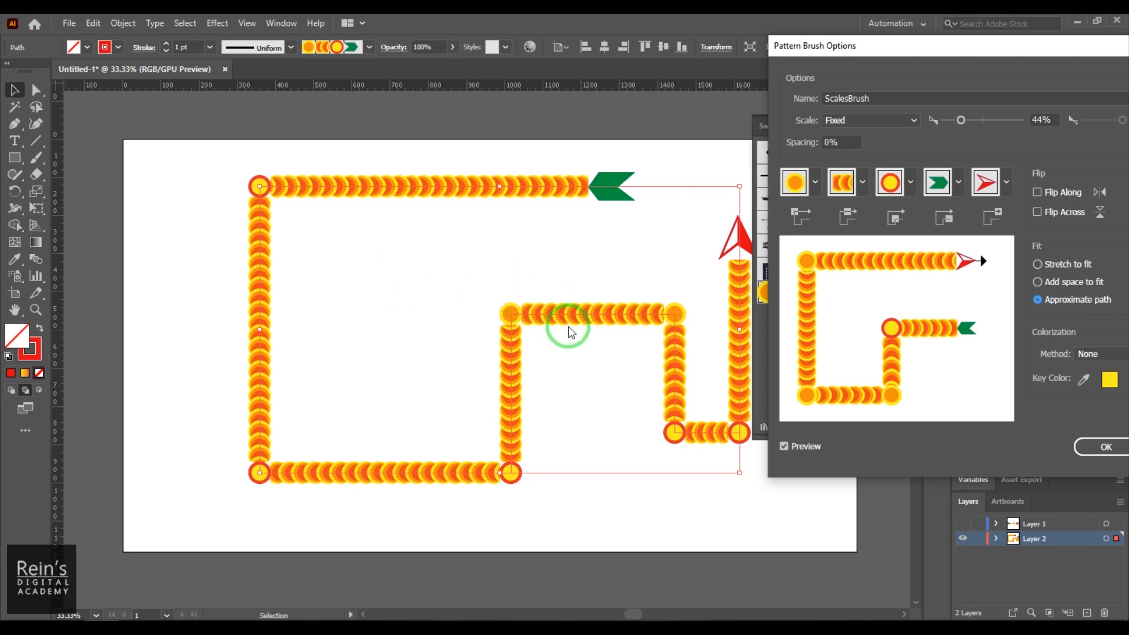
{"action": "left_click", "coordinate": [1073, 266]}
{"action": "left_click", "coordinate": [1073, 283]}
{"action": "left_click", "coordinate": [1074, 298]}
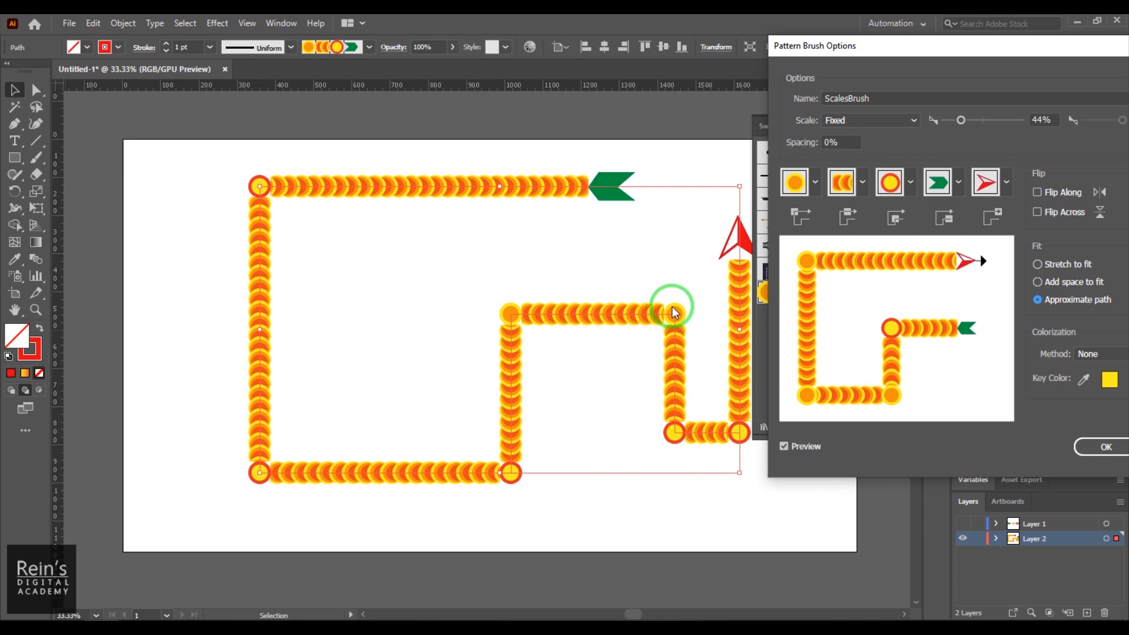
- Preview the Tints, Tints and Shades, and Hue Shift colorization methods on the brush, and return the method to None
{"action": "left_click_drag", "start_coordinate": [961, 55], "coordinate": [870, 52]}
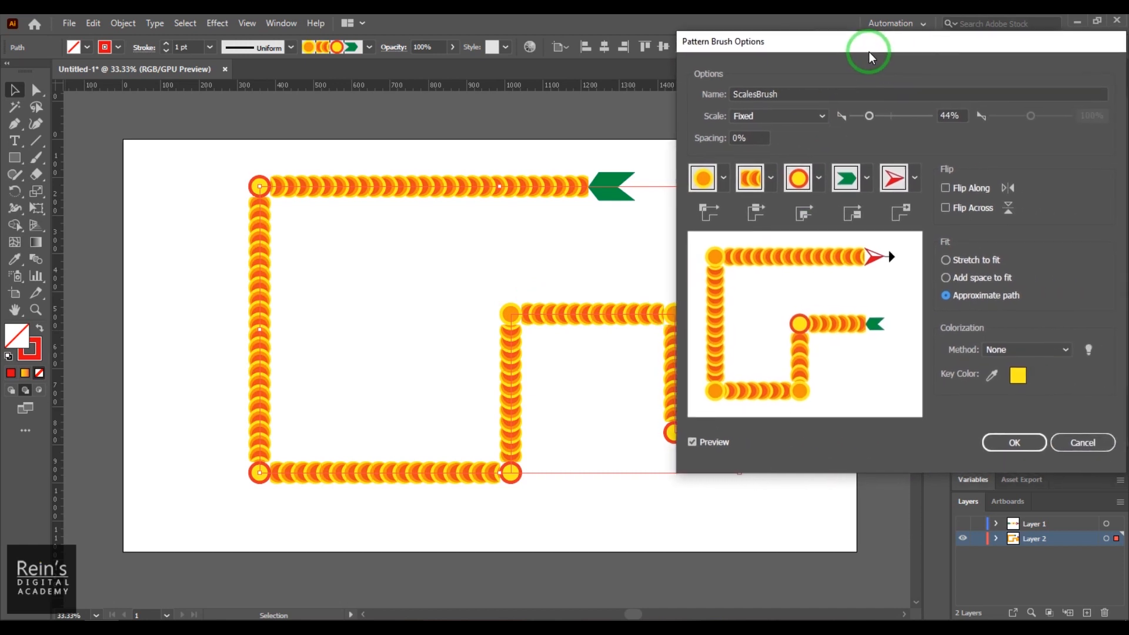
{"action": "left_click", "coordinate": [1060, 348]}
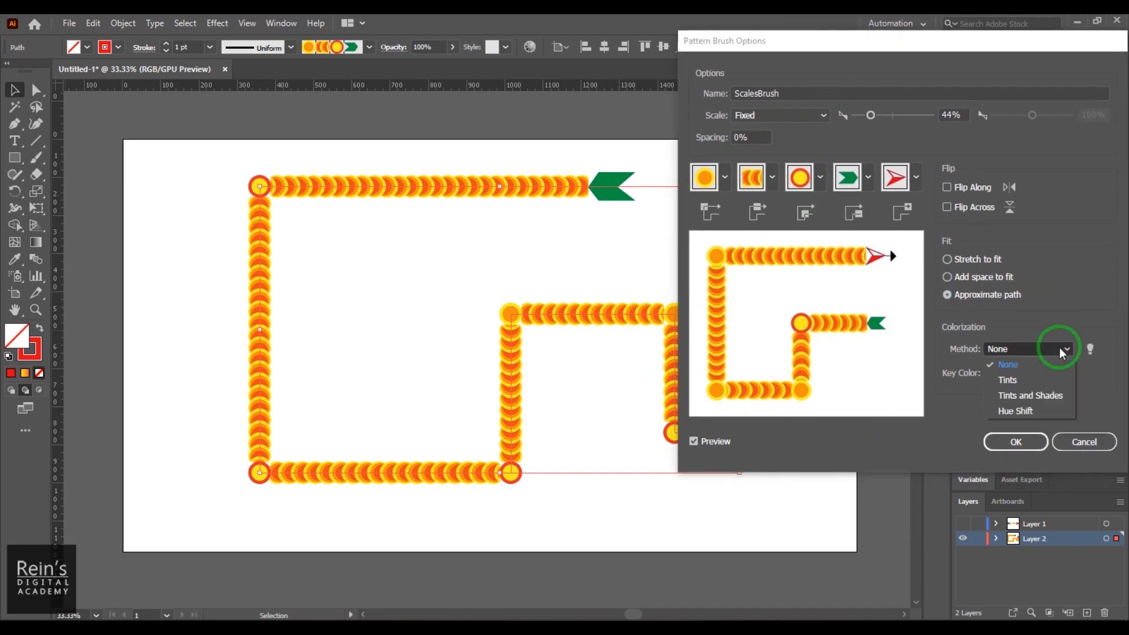
{"action": "left_click", "coordinate": [1059, 381]}
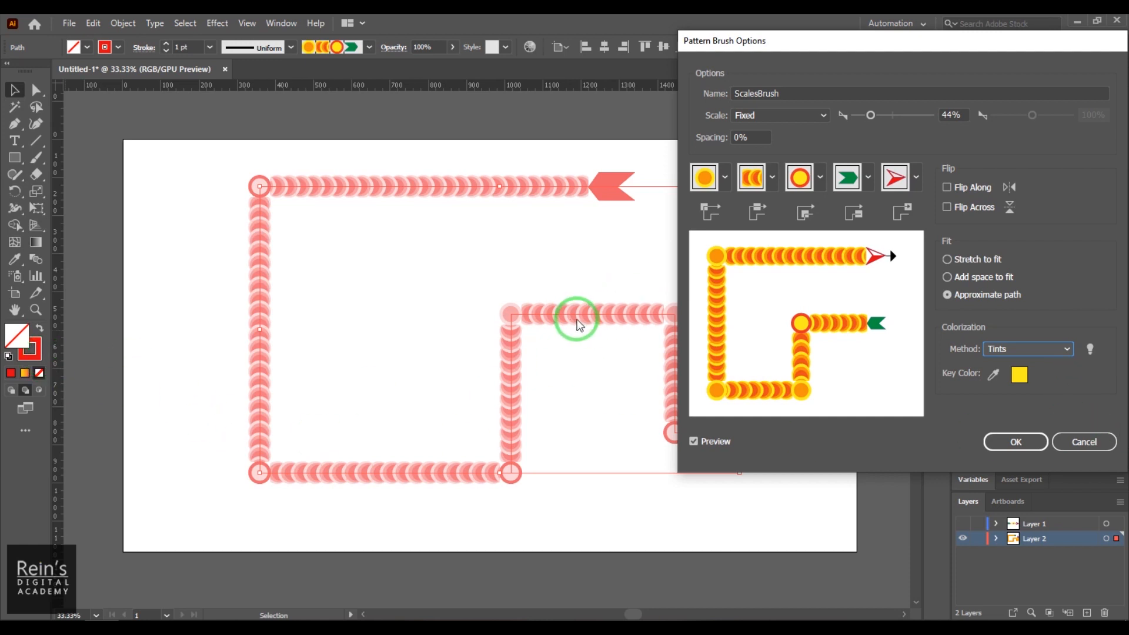
{"action": "left_click", "coordinate": [1057, 348]}
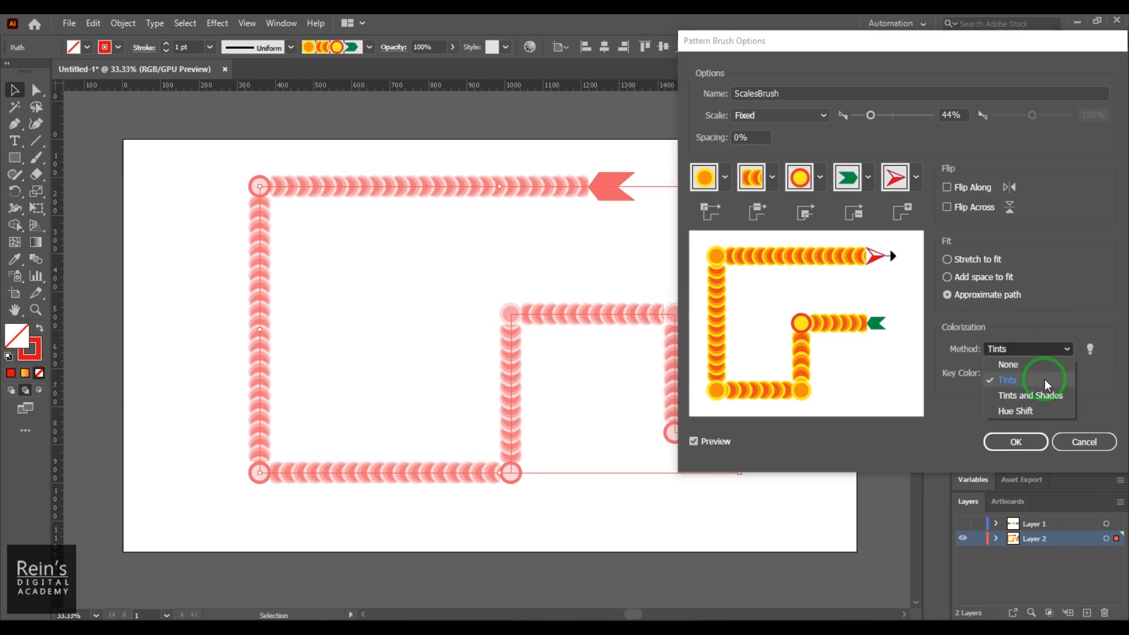
{"action": "left_click", "coordinate": [1041, 395]}
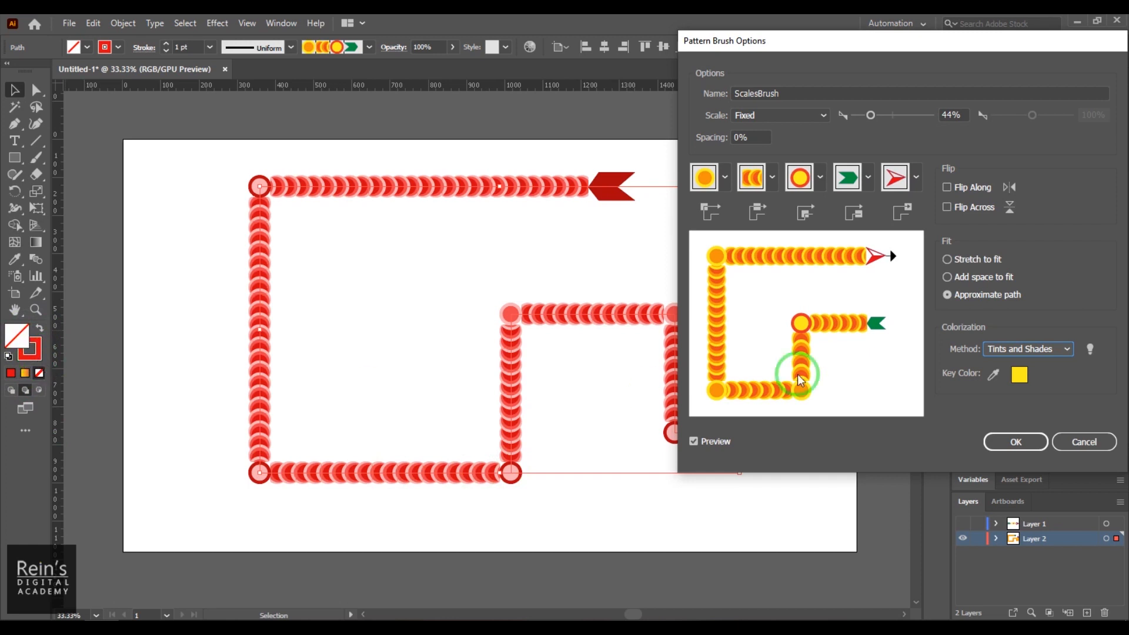
{"action": "left_click", "coordinate": [1030, 349]}
{"action": "left_click", "coordinate": [1013, 409]}
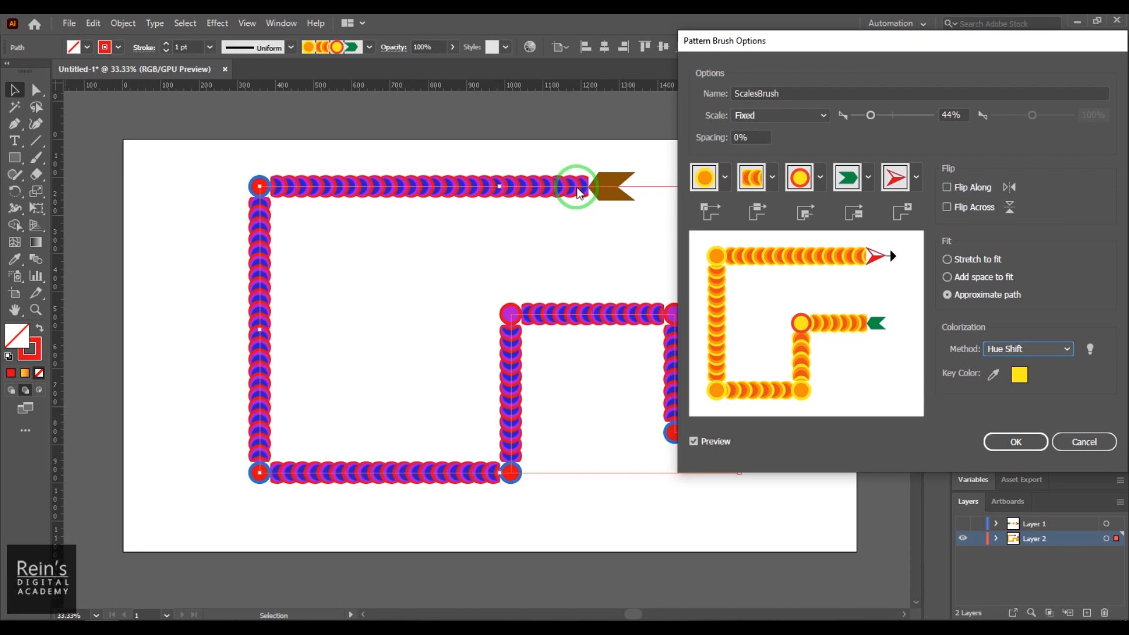
{"action": "left_click", "coordinate": [1020, 349]}
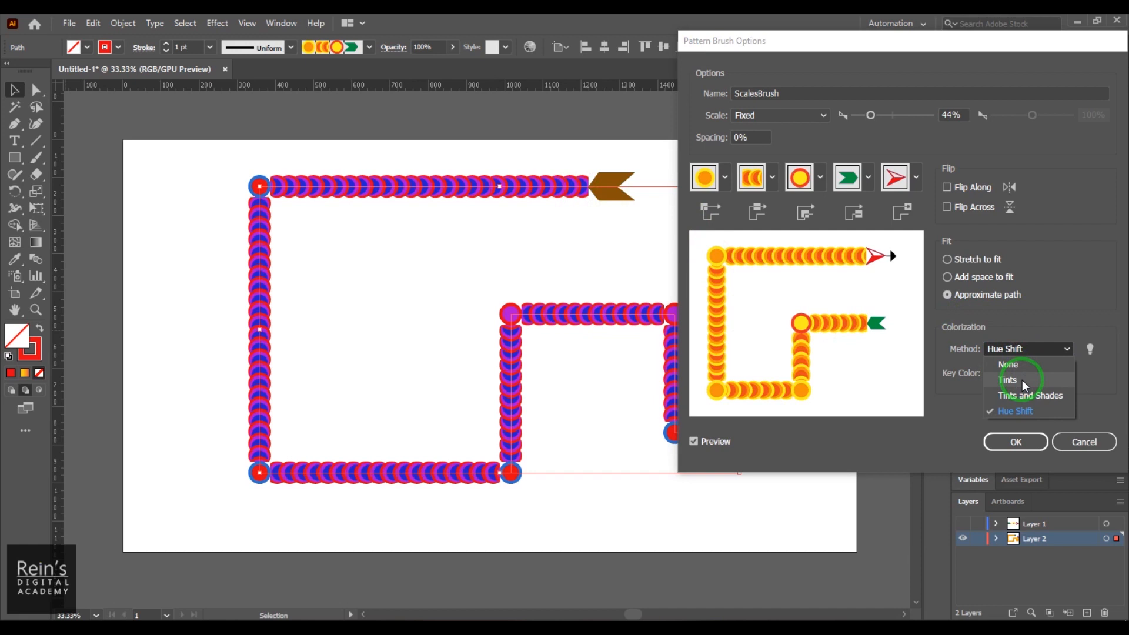
{"action": "left_click", "coordinate": [1025, 365]}
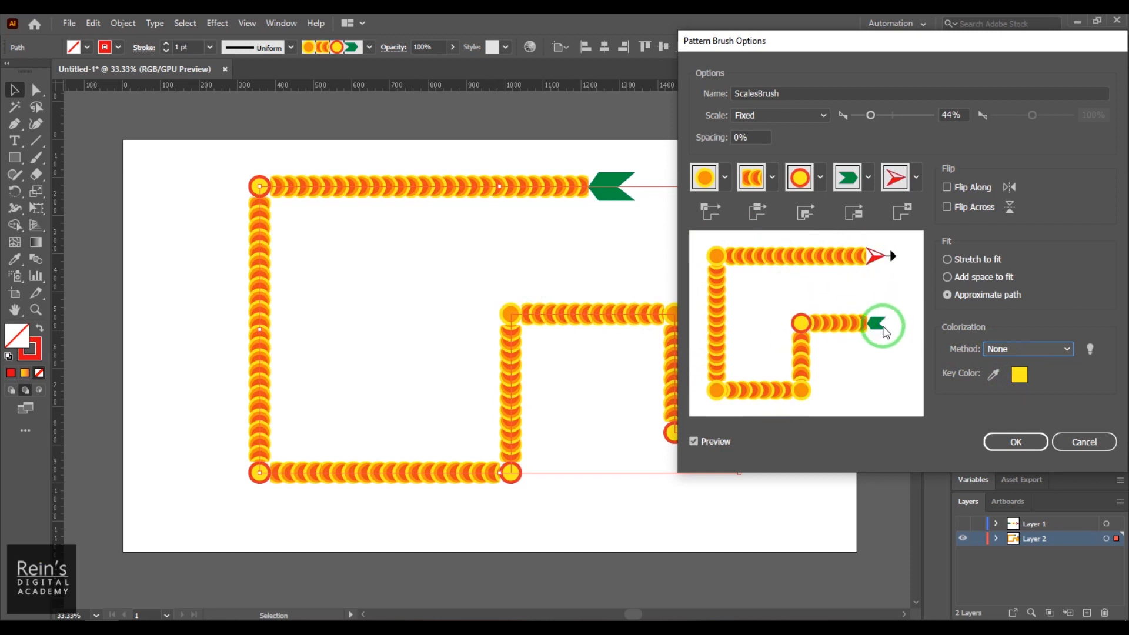
- Confirm the pattern brush options and apply the changes to the existing strokes
{"action": "left_click", "coordinate": [1029, 445]}
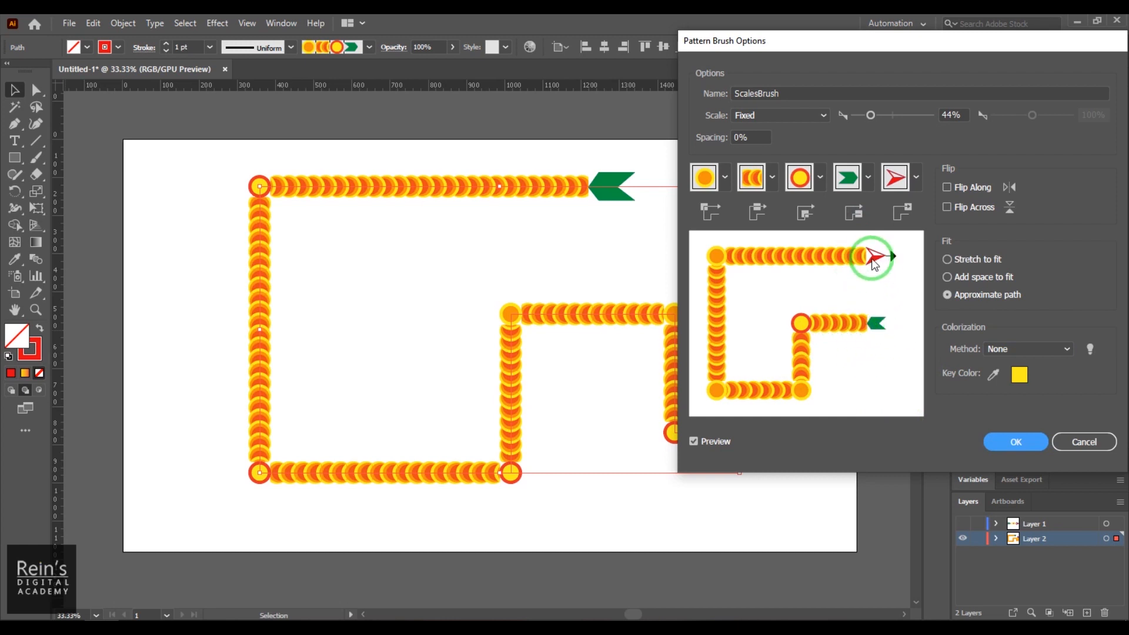
{"action": "left_click", "coordinate": [1041, 438]}
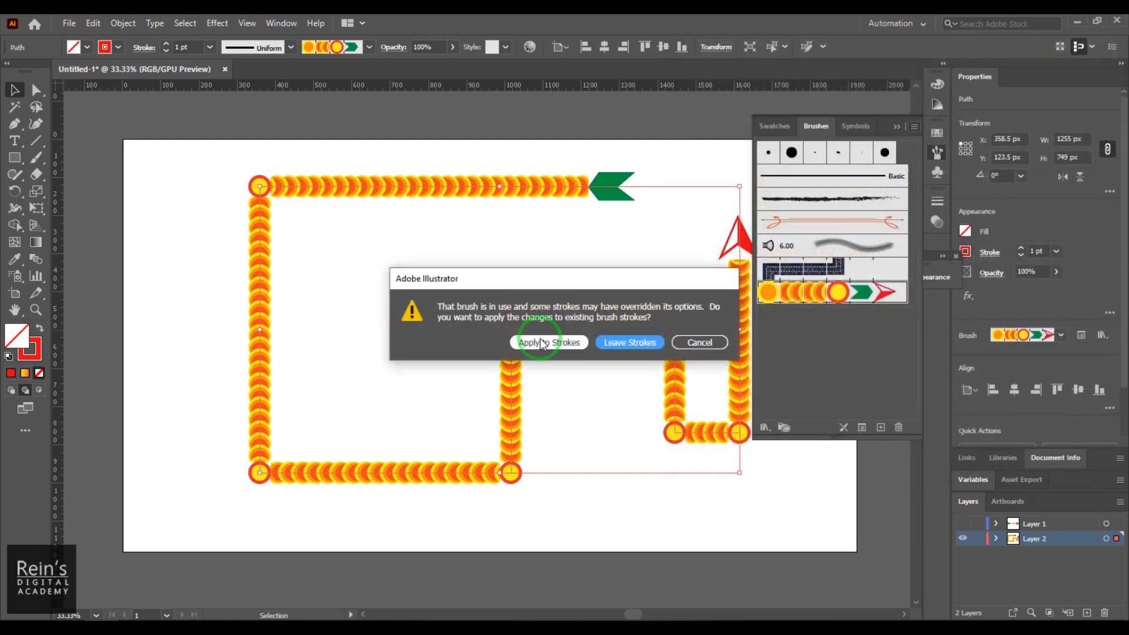
{"action": "left_click", "coordinate": [538, 338]}
- Show Layer 1 in place of Layer 2 and examine the direction of the green tail and red arrowhead tile artwork
{"action": "left_click", "coordinate": [962, 538]}
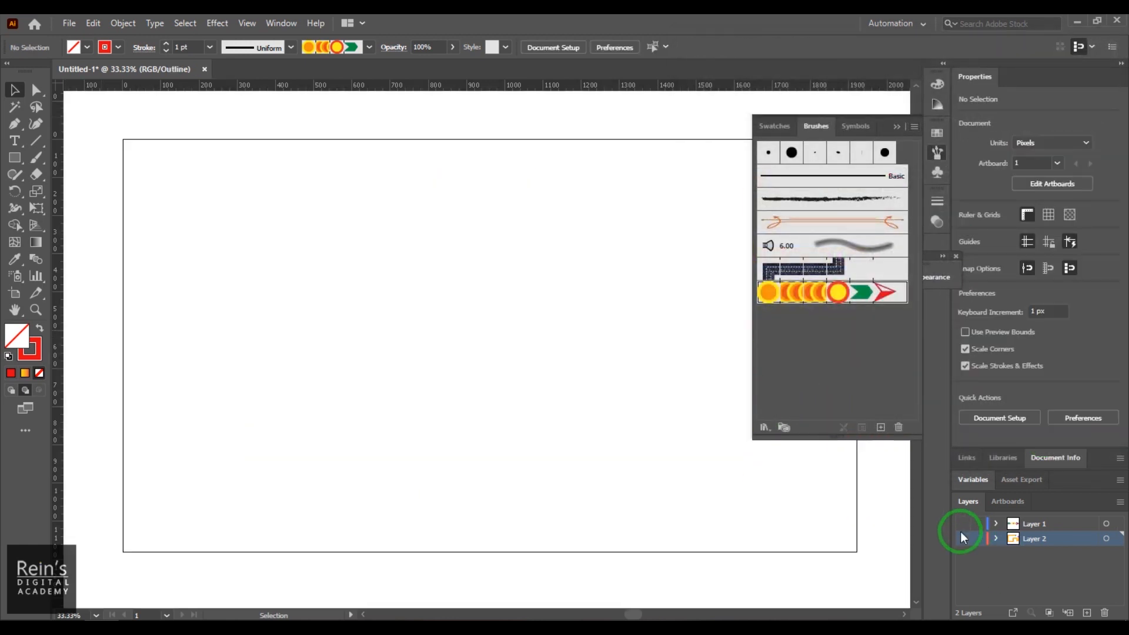
{"action": "left_click", "coordinate": [962, 523]}
{"action": "left_click", "coordinate": [235, 242]}
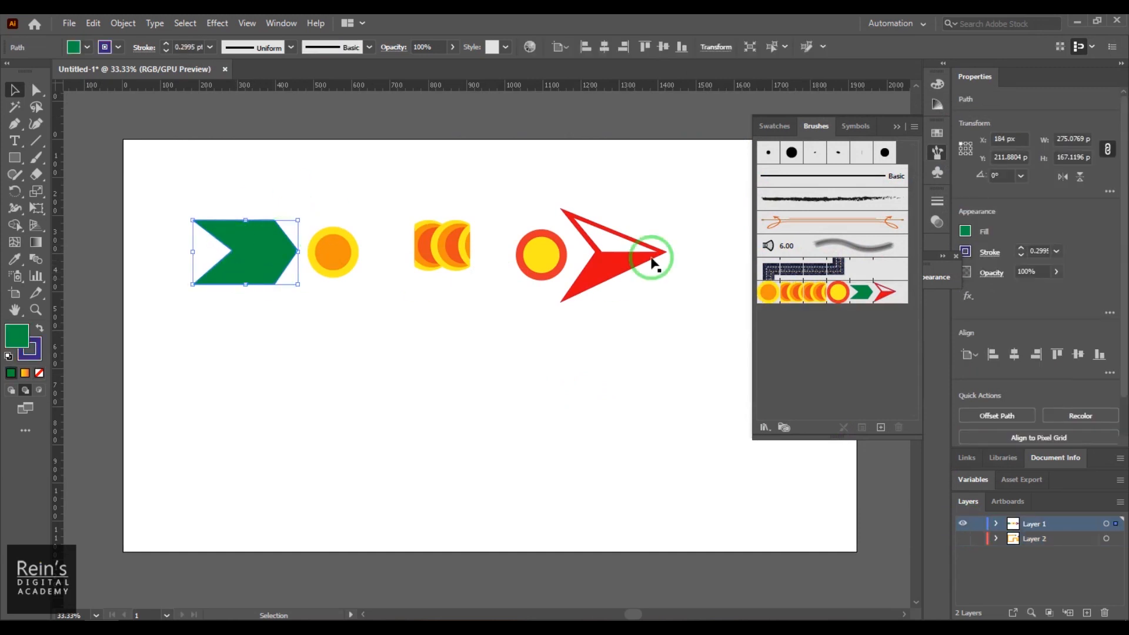
{"action": "left_click", "coordinate": [623, 247]}
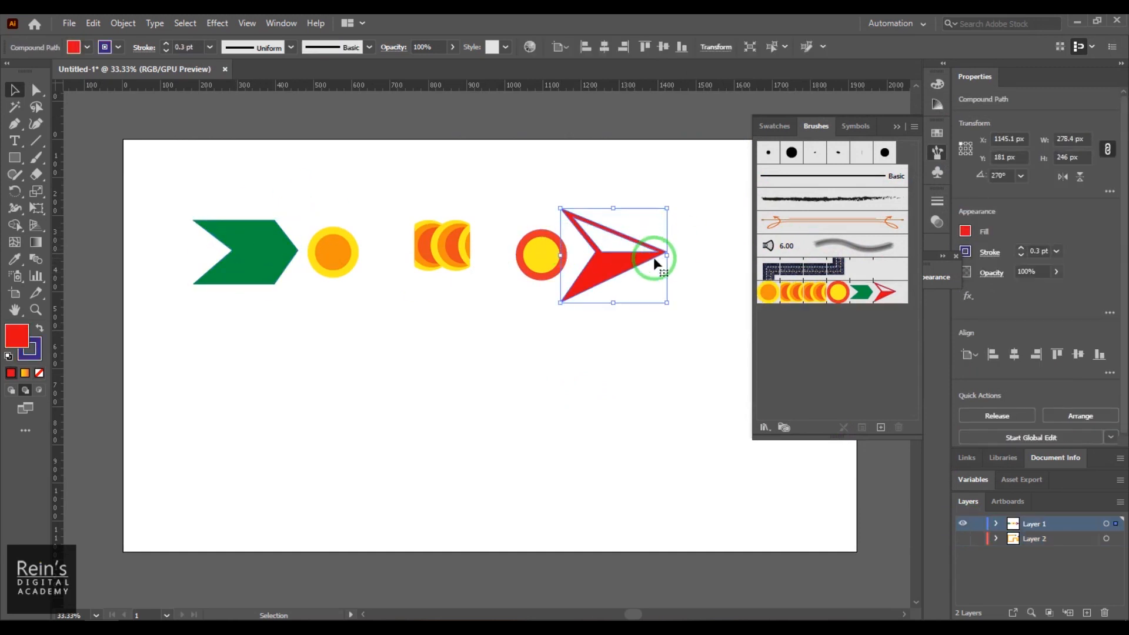
{"action": "left_click", "coordinate": [258, 258]}
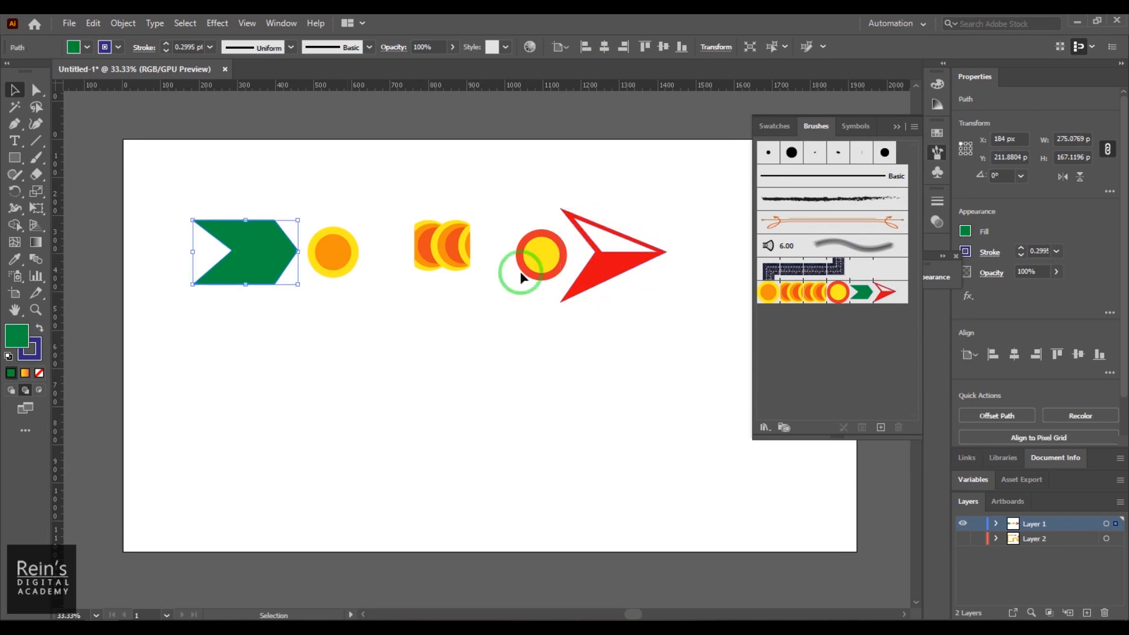
{"action": "left_click", "coordinate": [593, 256]}
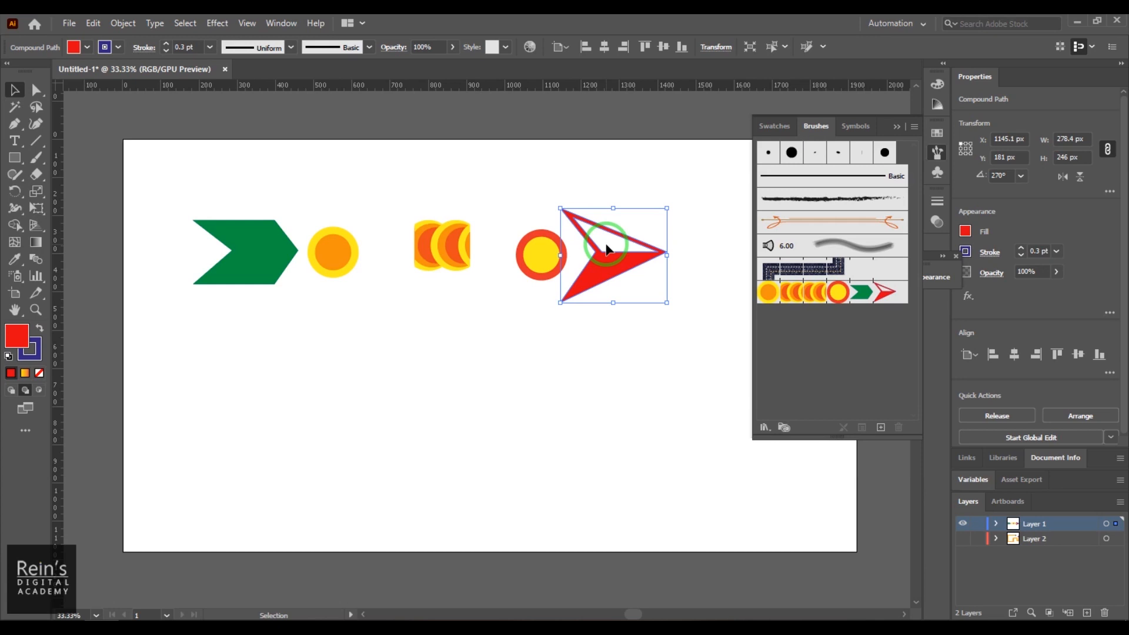
- Hide Layer 1, add a new layer, and paint an S-shaped ScalesBrush stroke across the artboard from upper right to lower left with the Paintbrush
{"action": "left_click", "coordinate": [963, 523]}
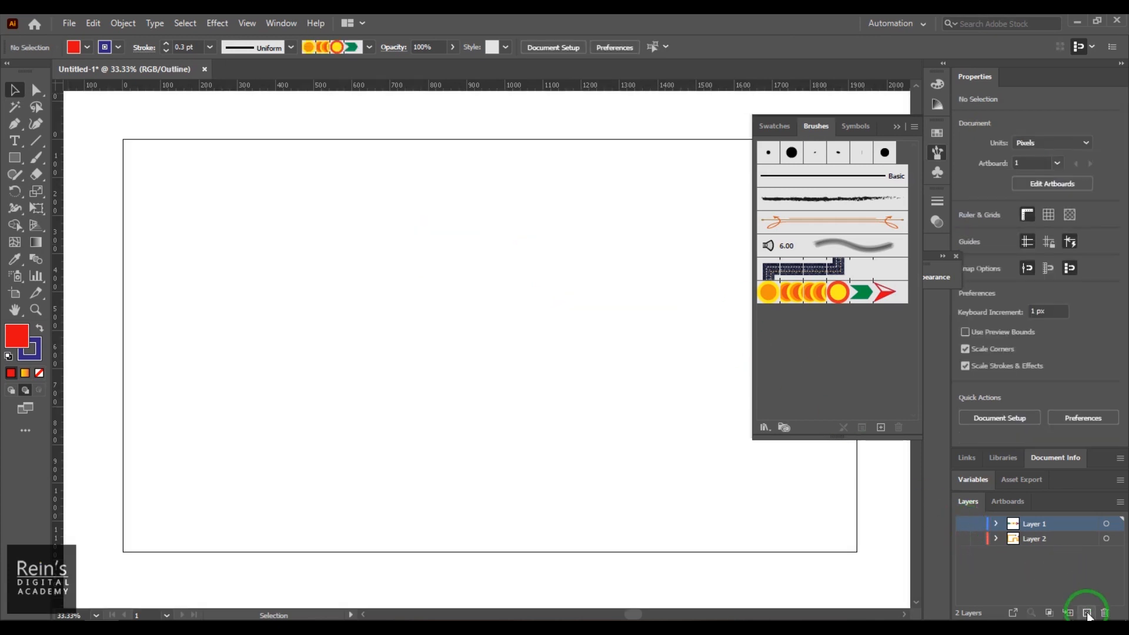
{"action": "left_click", "coordinate": [1087, 612]}
{"action": "left_click", "coordinate": [36, 157]}
{"action": "mouse_move", "coordinate": [635, 193]}
{"action": "left_mouse_down"}
{"action": "mouse_move", "coordinate": [479, 180]}
{"action": "mouse_move", "coordinate": [427, 325]}
{"action": "mouse_move", "coordinate": [239, 388]}
{"action": "mouse_move", "coordinate": [175, 295]}
{"action": "mouse_move", "coordinate": [177, 329]}
{"action": "left_mouse_up"}
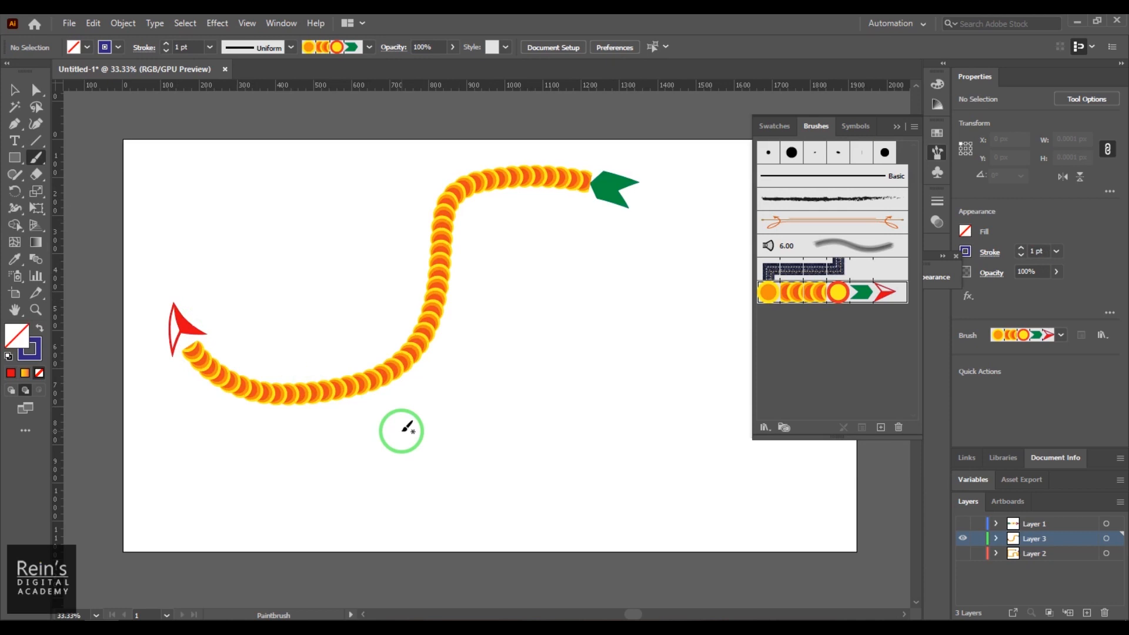
- Paint a second wavy ScalesBrush stroke from lower right to centre left, and delete both freehand strokes from the artboard
{"action": "mouse_move", "coordinate": [693, 420]}
{"action": "left_mouse_down"}
{"action": "mouse_move", "coordinate": [520, 414]}
{"action": "mouse_move", "coordinate": [347, 271]}
{"action": "left_mouse_up"}
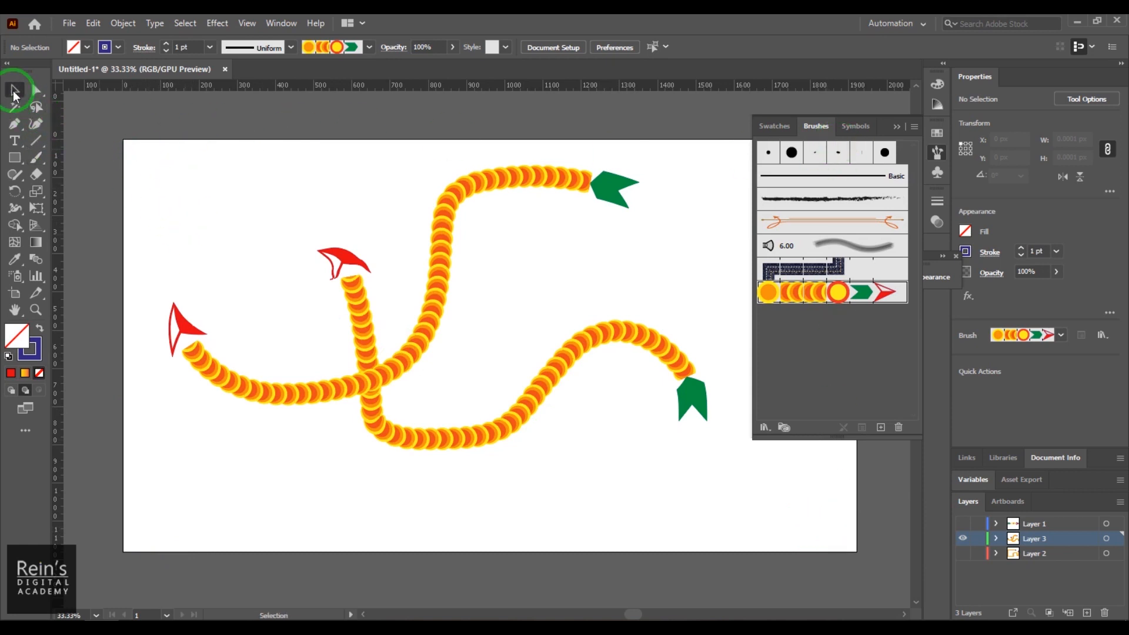
{"action": "left_click", "coordinate": [15, 89]}
{"action": "left_click", "coordinate": [457, 412]}
{"action": "key", "text": "Delete"}
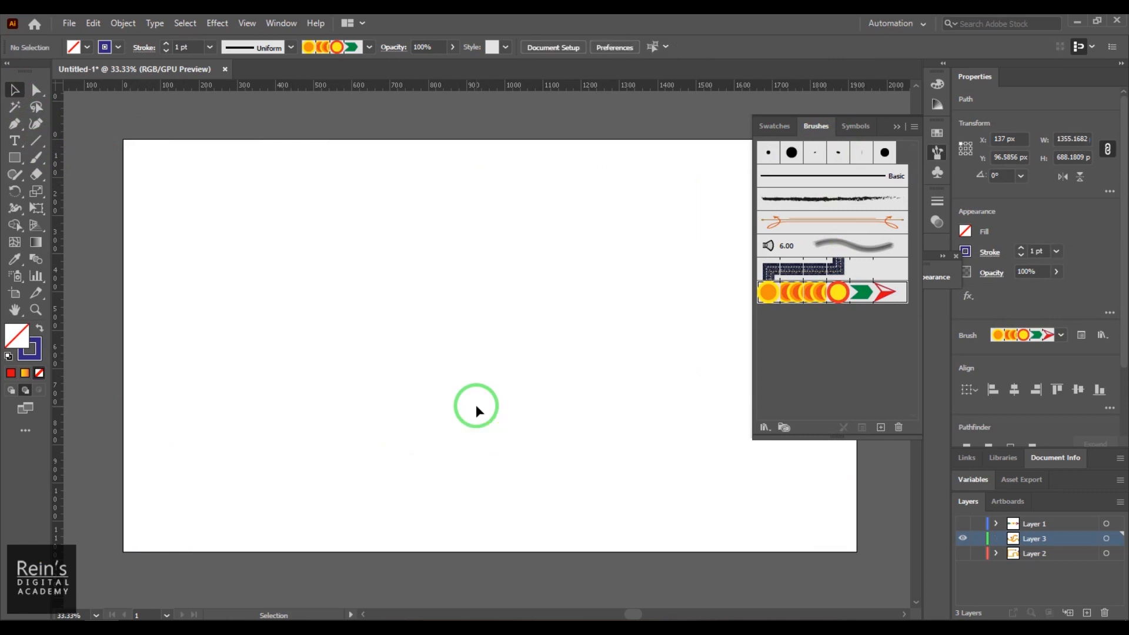
- Draw a rectangle about 1798 × 982 px just inside the artboard edges and apply the ScalesBrush pattern brush to it
{"action": "left_click_drag", "start_coordinate": [15, 157], "coordinate": [65, 151]}
{"action": "left_click_drag", "start_coordinate": [146, 161], "coordinate": [831, 536]}
{"action": "left_click", "coordinate": [14, 89]}
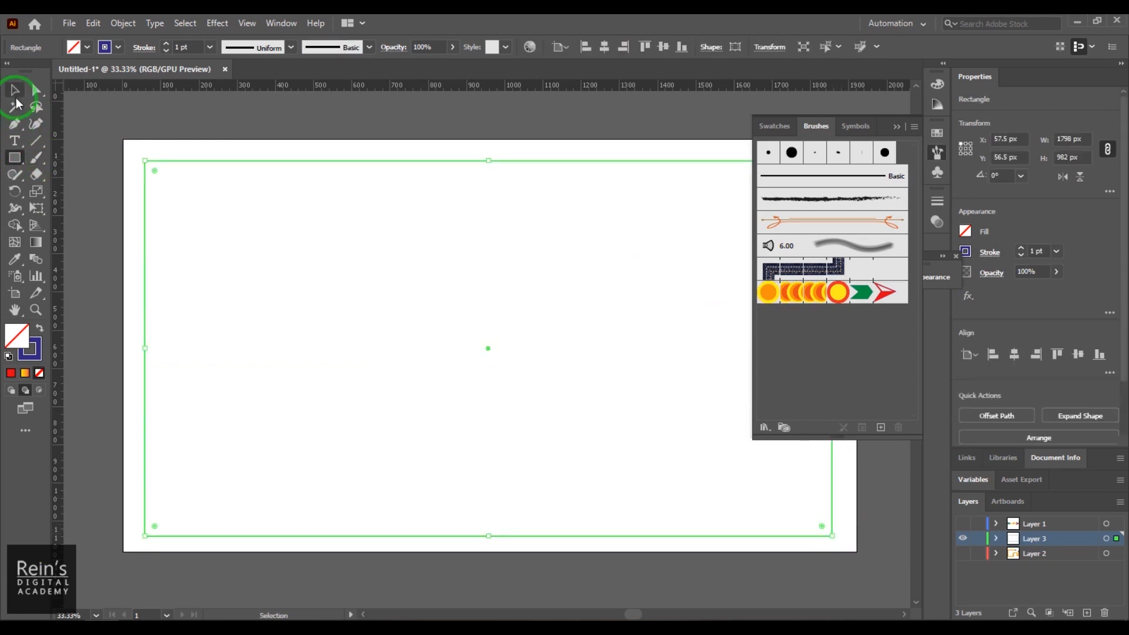
{"action": "left_click", "coordinate": [267, 175]}
{"action": "left_click", "coordinate": [271, 160]}
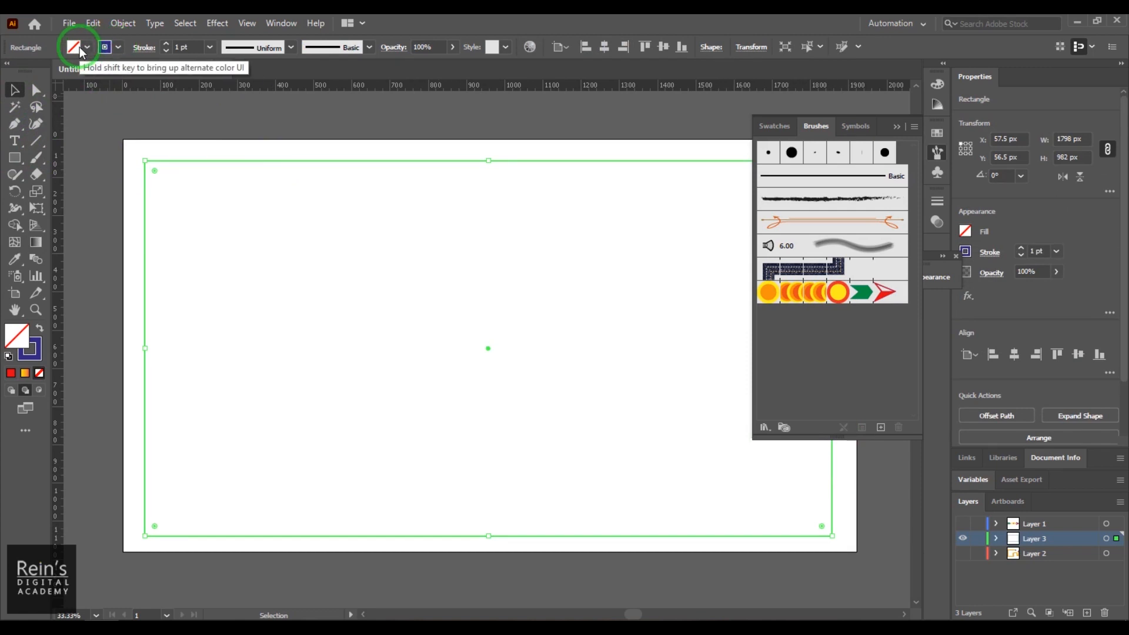
{"action": "left_click", "coordinate": [829, 297]}
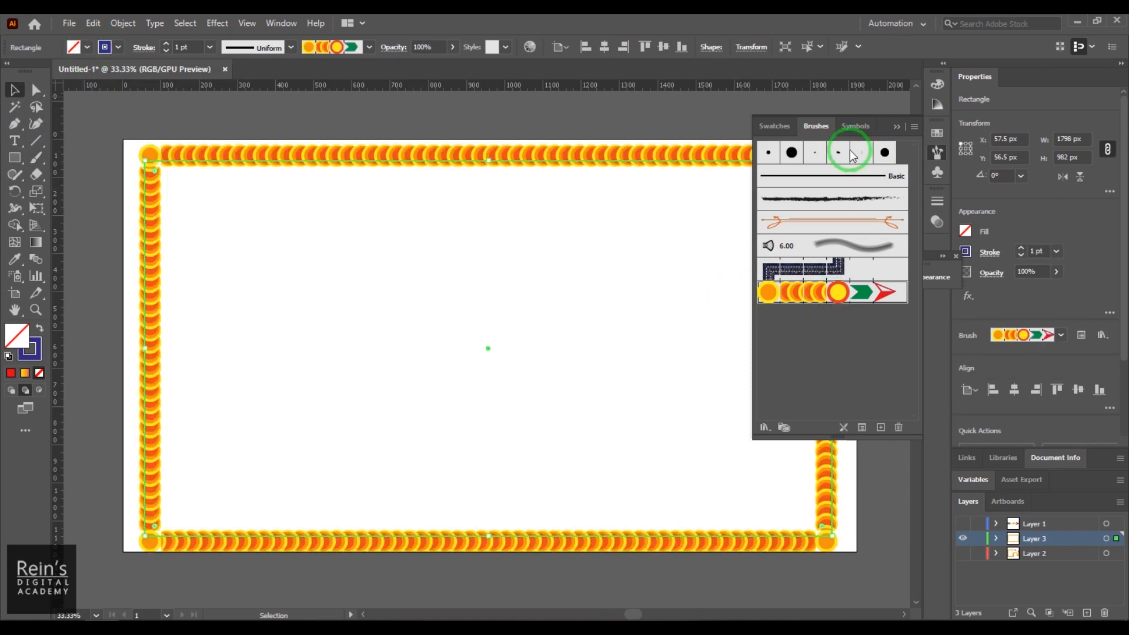
- Collapse the brush list and move the ScalesBrush rectangle slightly up to about Y 48.5 px
{"action": "left_click", "coordinate": [896, 126]}
{"action": "left_click_drag", "start_coordinate": [554, 168], "coordinate": [564, 124]}
{"action": "left_click", "coordinate": [793, 348]}
{"action": "left_click", "coordinate": [834, 367]}
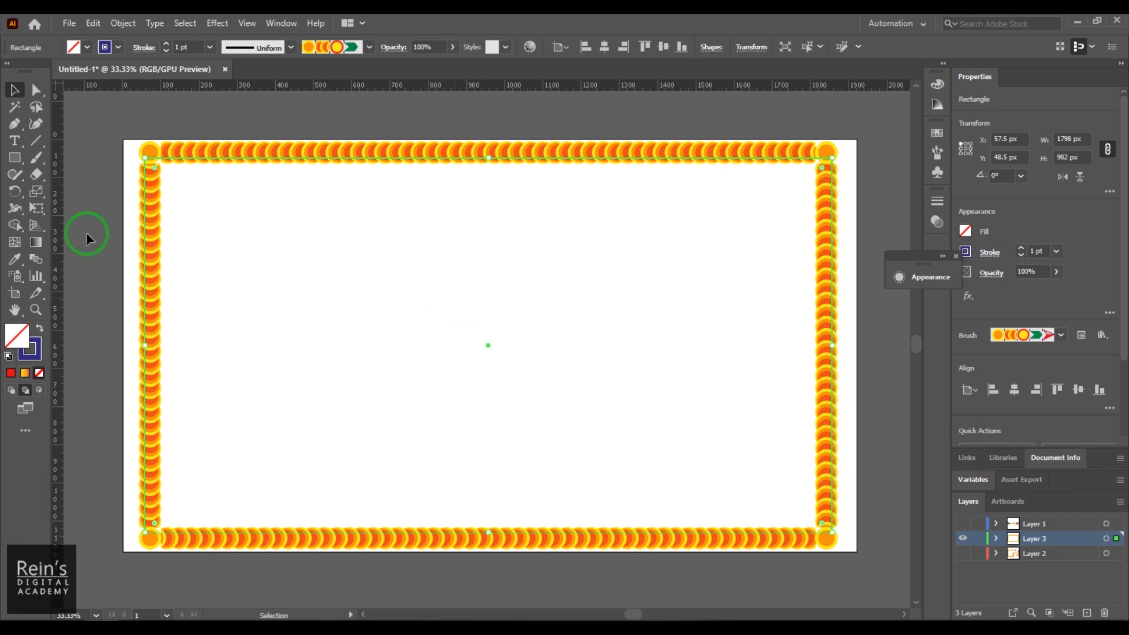
- Draw a tilted hexagon about 859 × 881 px and move it inside the frame to about X 466, Y 85 px
{"action": "left_click", "coordinate": [18, 157]}
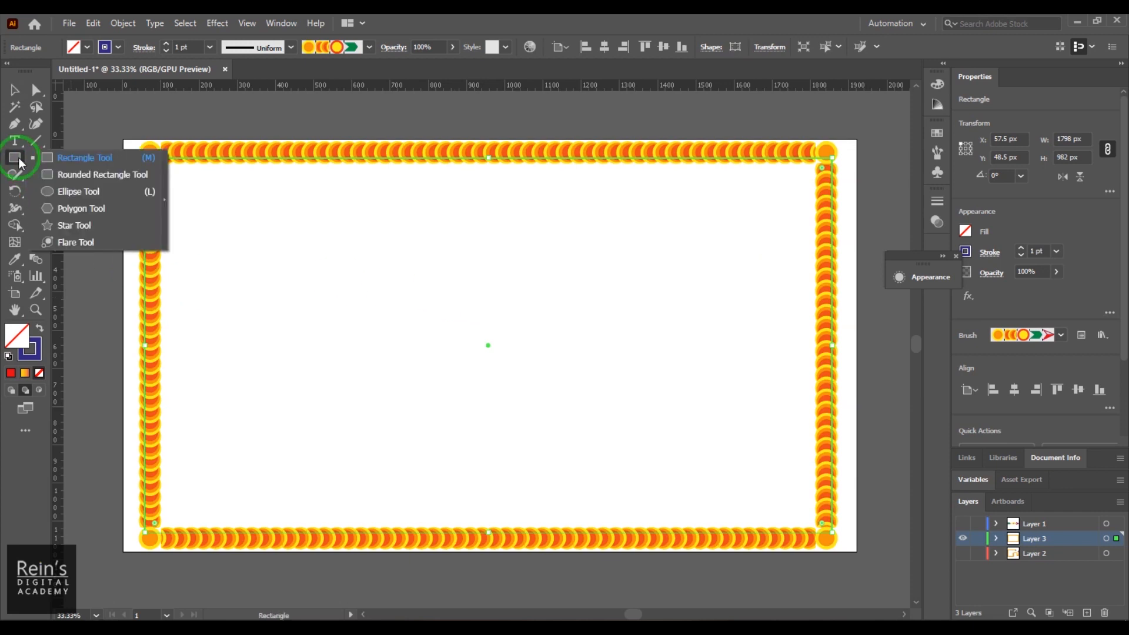
{"action": "left_click", "coordinate": [126, 209]}
{"action": "left_click_drag", "start_coordinate": [399, 259], "coordinate": [531, 364]}
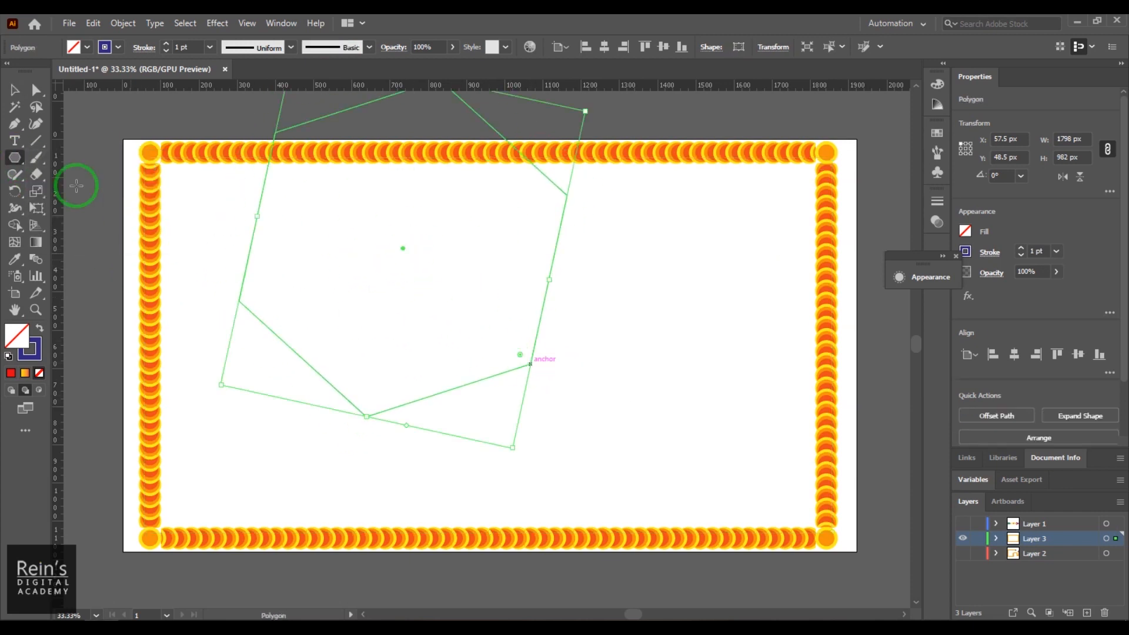
{"action": "left_click", "coordinate": [15, 90]}
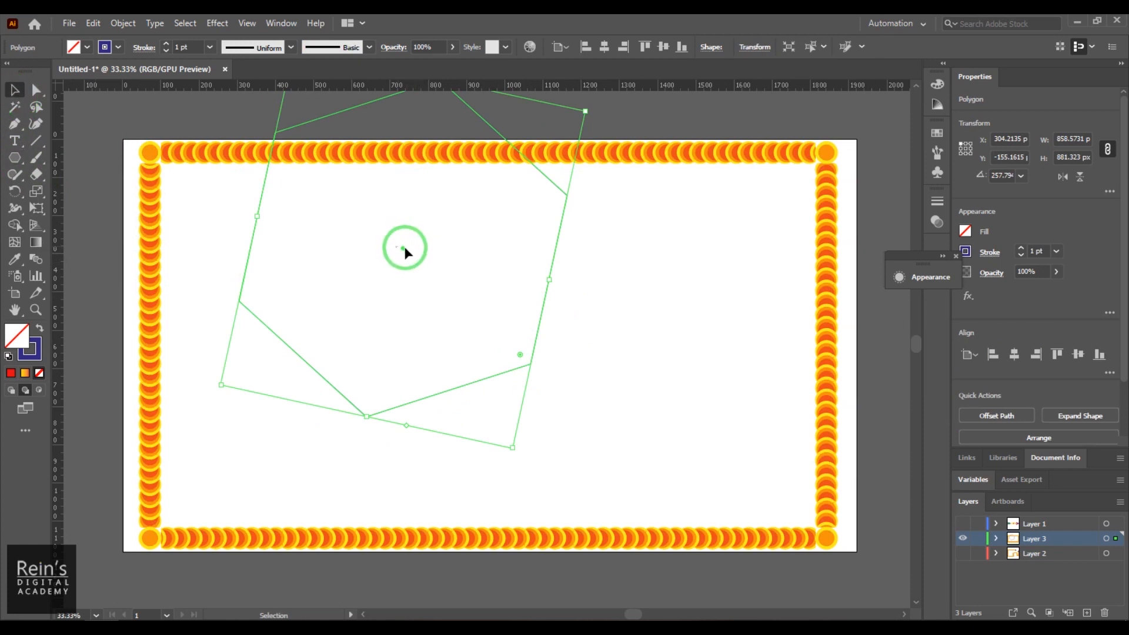
{"action": "left_click", "coordinate": [404, 252]}
{"action": "left_click_drag", "start_coordinate": [494, 257], "coordinate": [598, 326]}
{"action": "left_click_drag", "start_coordinate": [403, 249], "coordinate": [464, 341]}
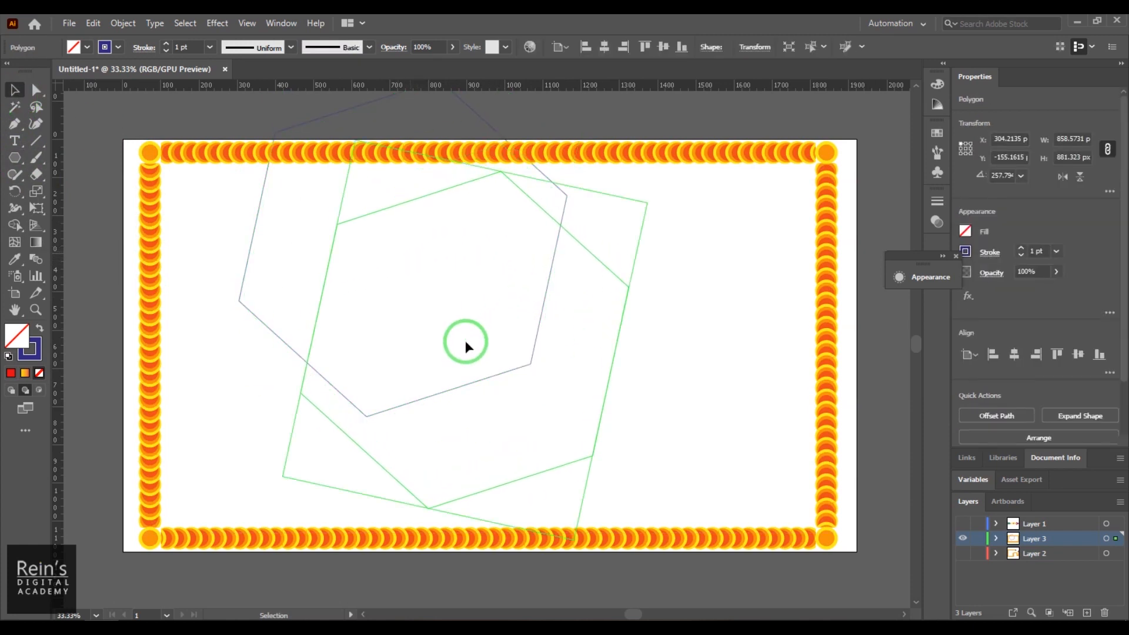
- Apply the dark blue stitched pattern brush to the hexagon's outline and deselect it
{"action": "left_click", "coordinate": [938, 157]}
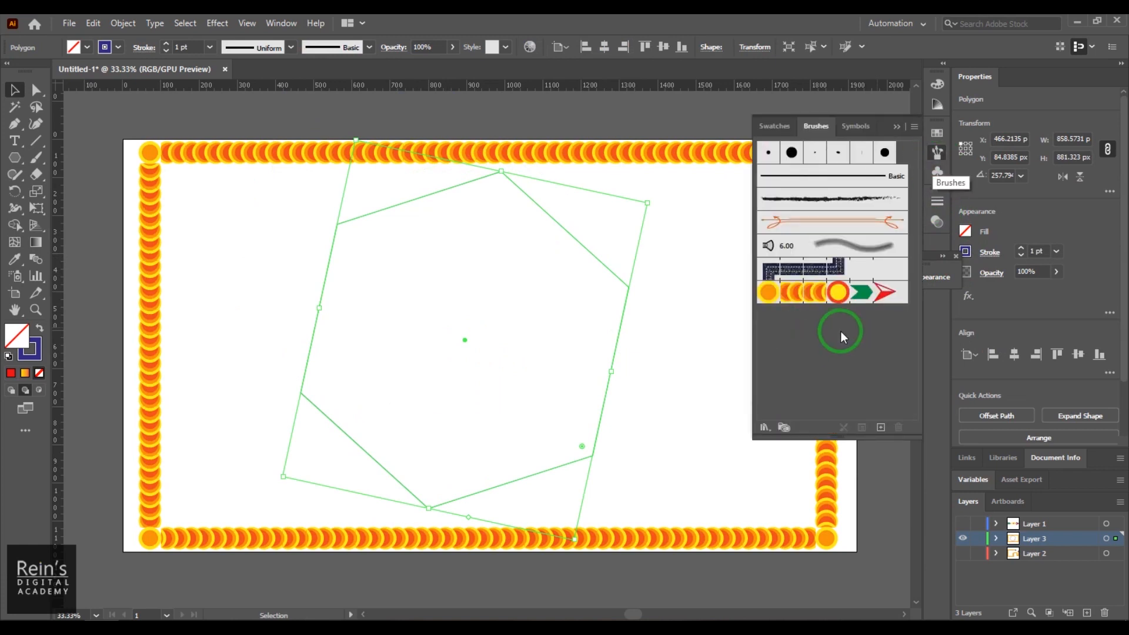
{"action": "left_click", "coordinate": [835, 273]}
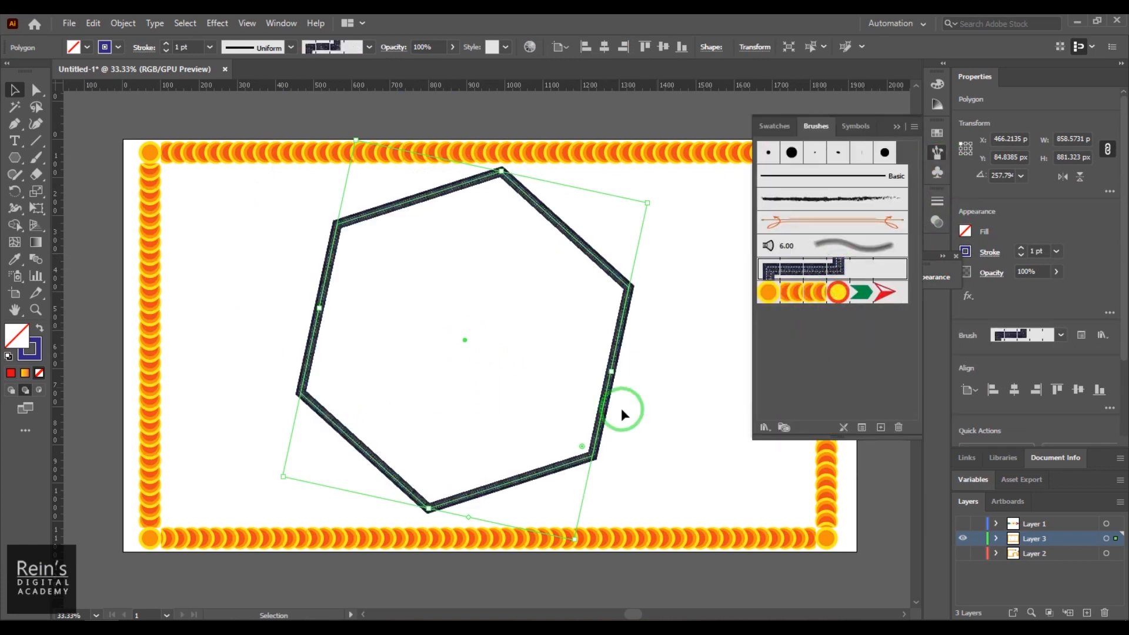
{"action": "left_click", "coordinate": [662, 395]}
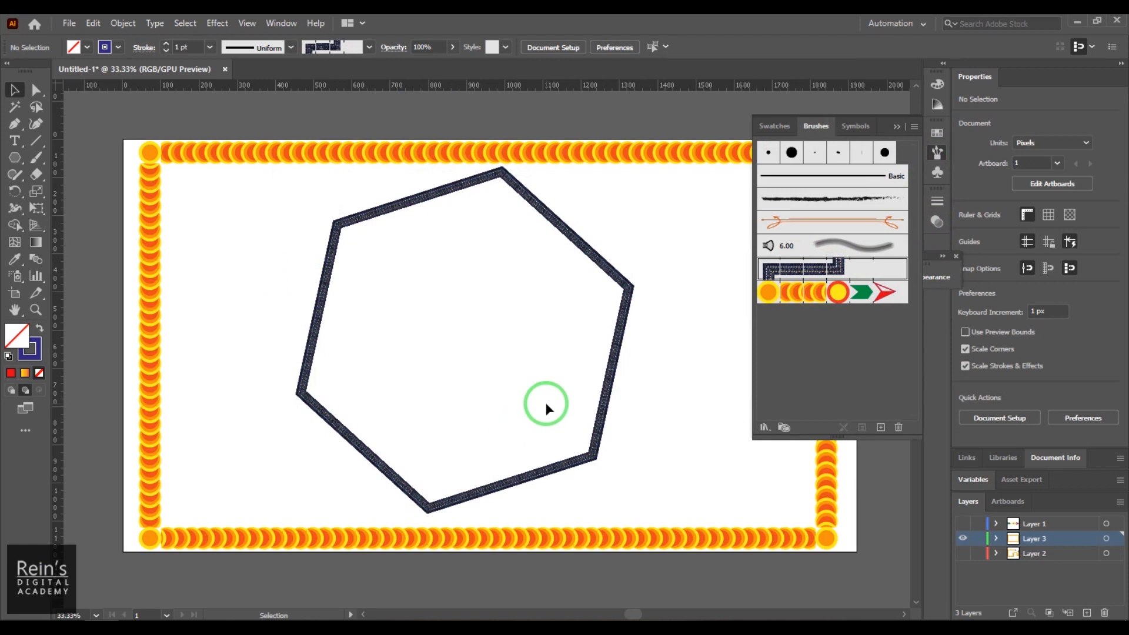